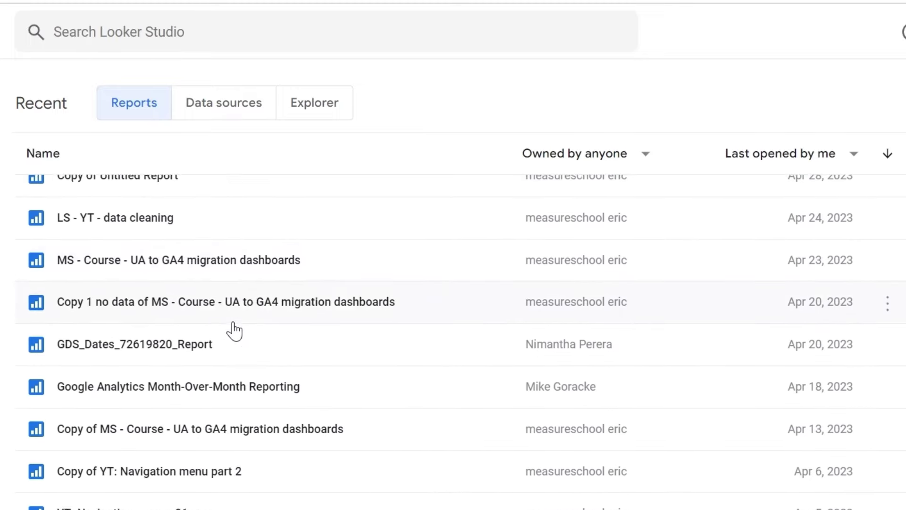
- Look through the recent reports, data sources and explorers, and return to the list of reports
scroll(234, 331, down, 3)
scroll(234, 330, down, 4)
scroll(233, 331, up, 8)
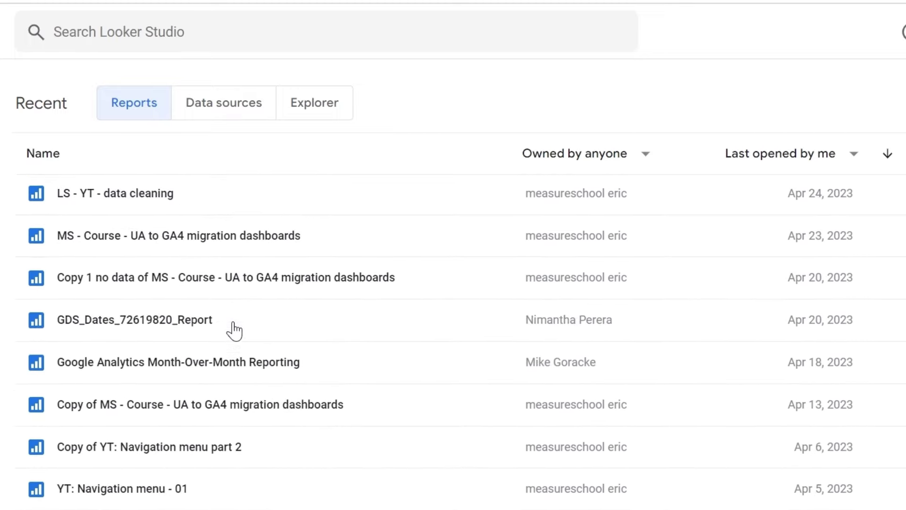
scroll(233, 330, up, 8)
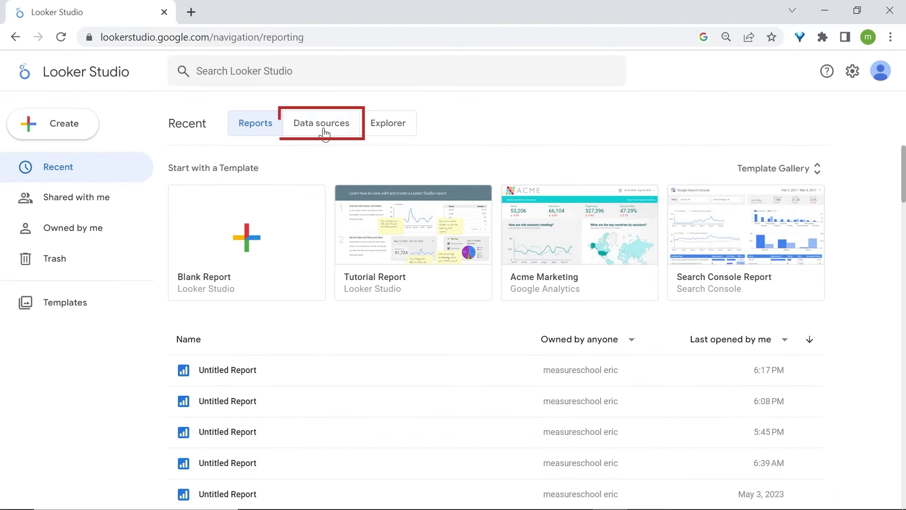
click(323, 128)
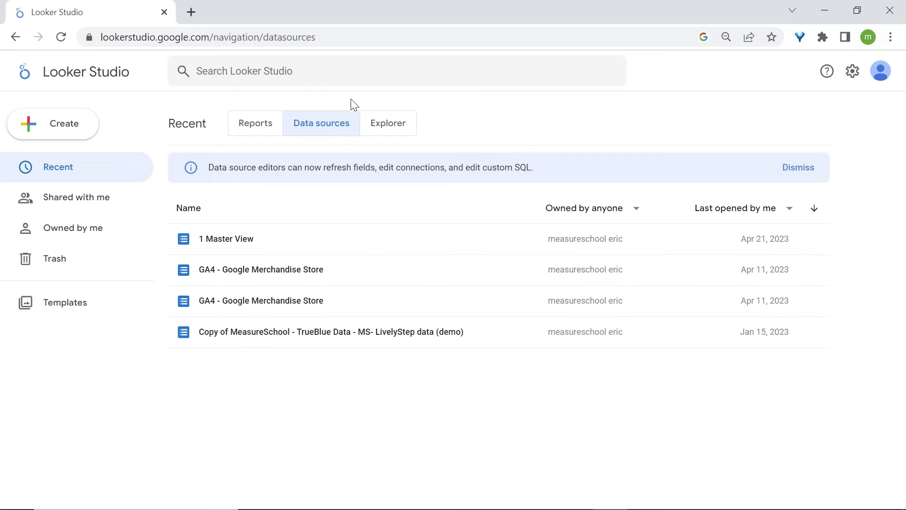
click(388, 123)
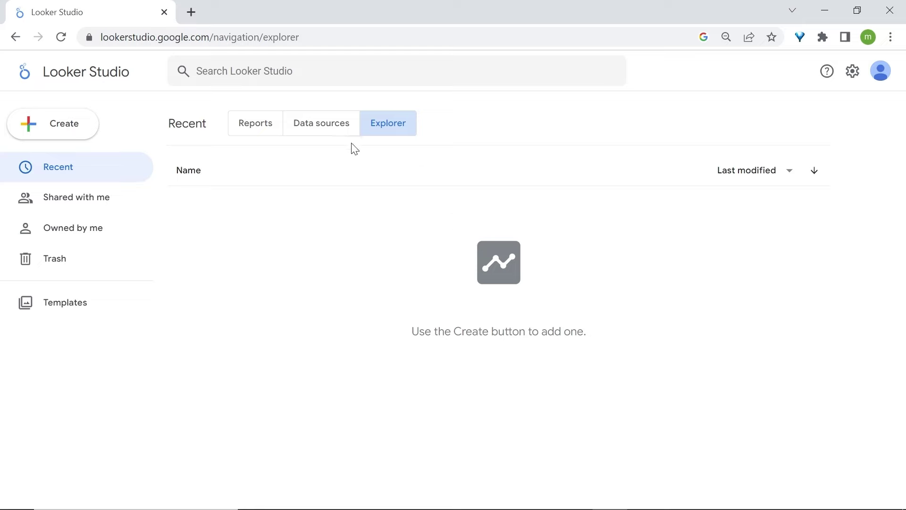
click(254, 133)
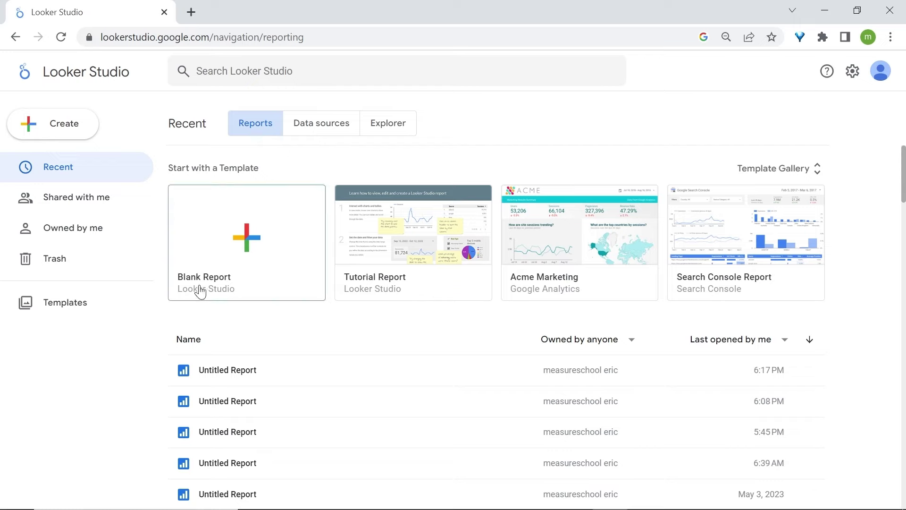
- Create a blank report and add the Demo Account's GA4 - Google Merch Shop property as its data using the Google Analytics connector
click(209, 261)
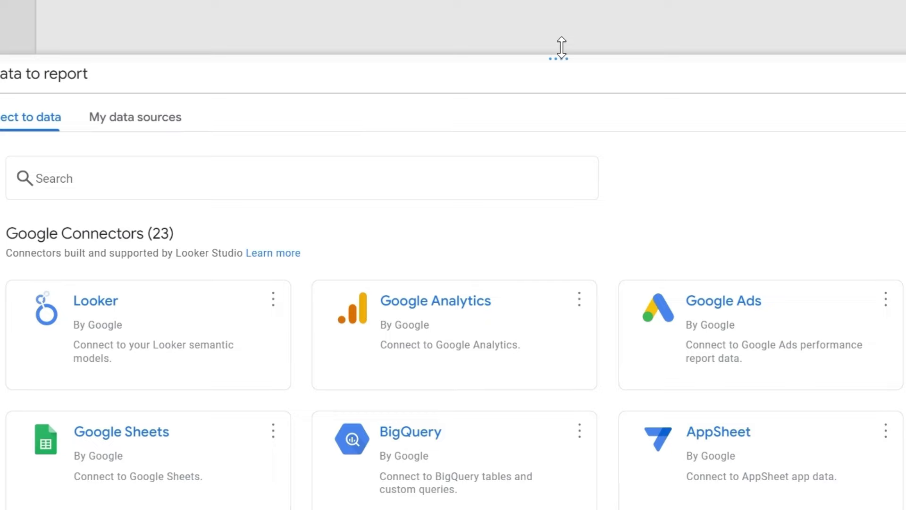
drag(560, 57, 562, 36)
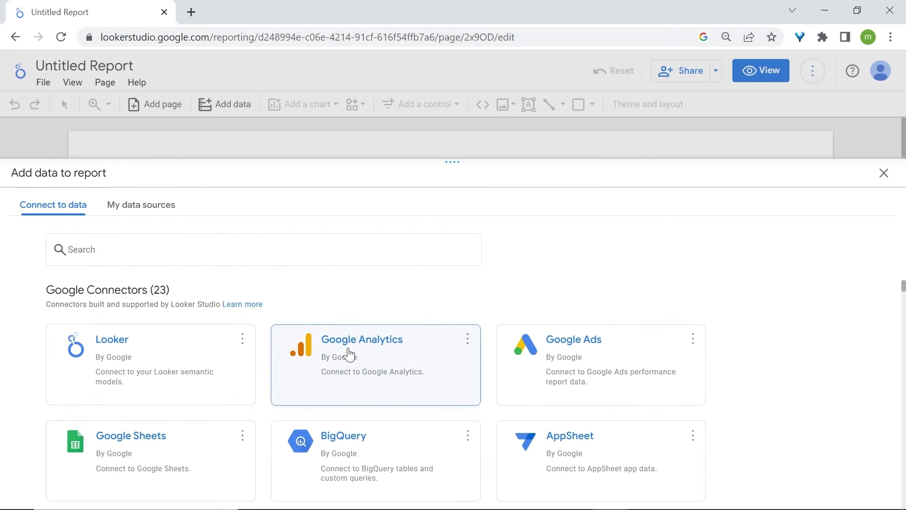
click(349, 354)
click(17, 321)
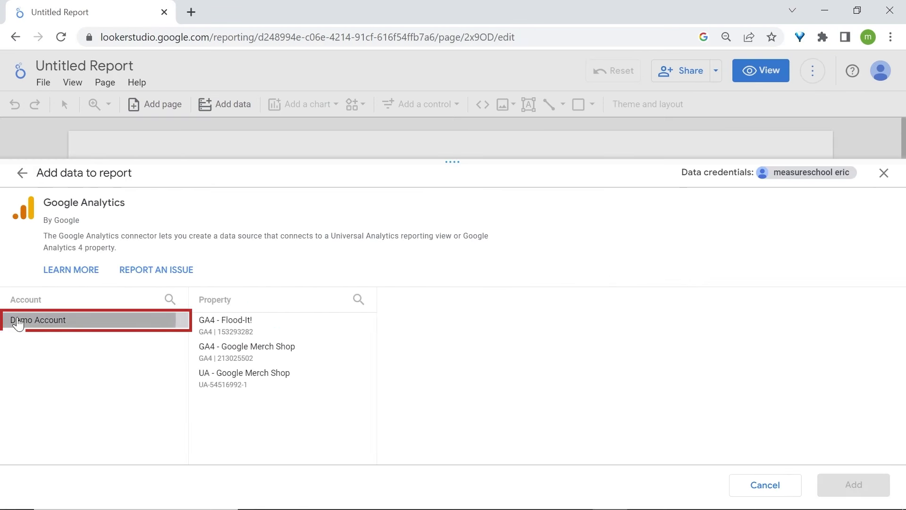
click(283, 349)
click(832, 486)
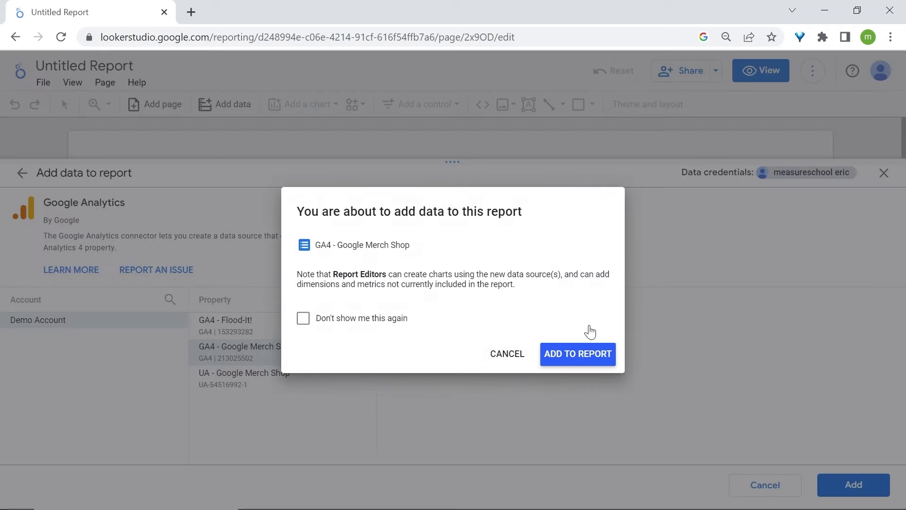
click(575, 355)
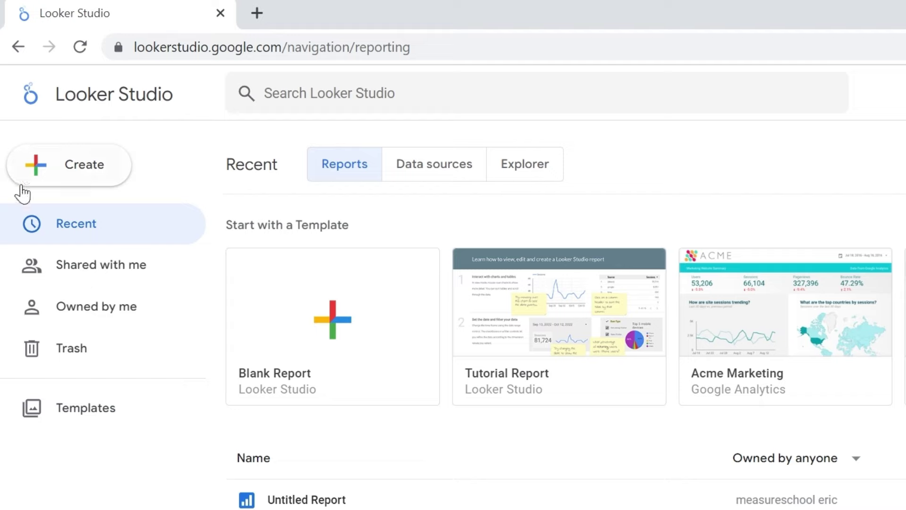
click(71, 168)
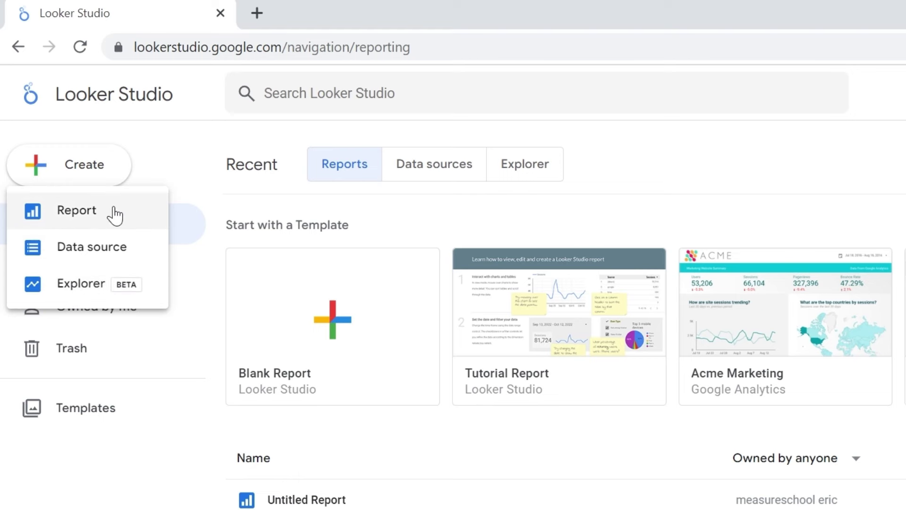
click(819, 239)
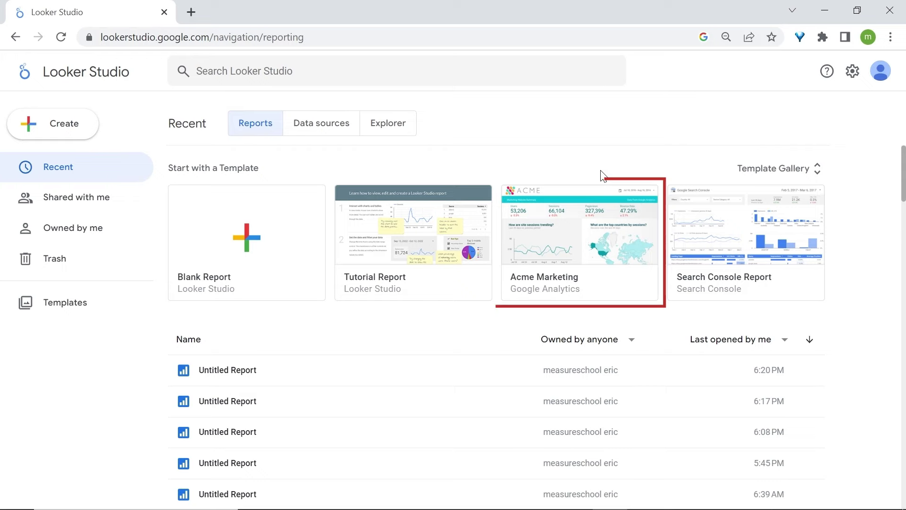
- Open the Acme Marketing template and look over its sample marketing website report
click(567, 232)
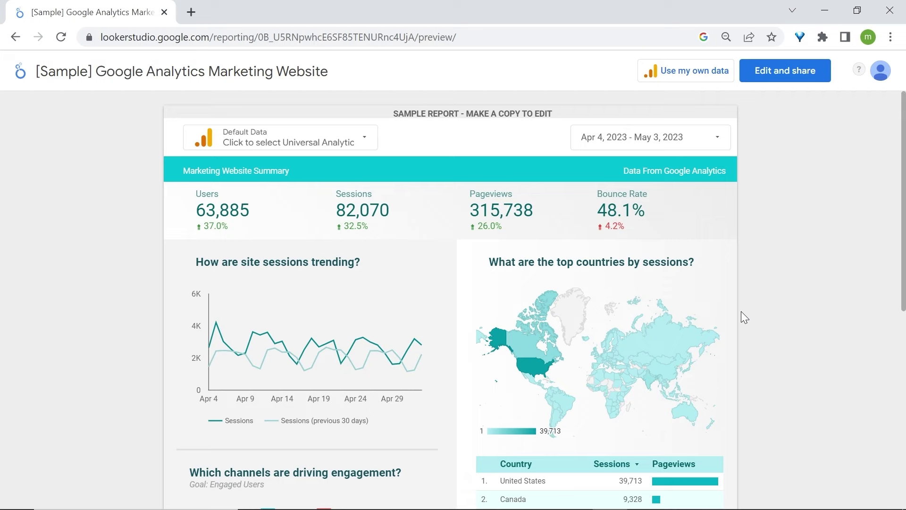
scroll(740, 310, down, 8)
scroll(741, 311, up, 7)
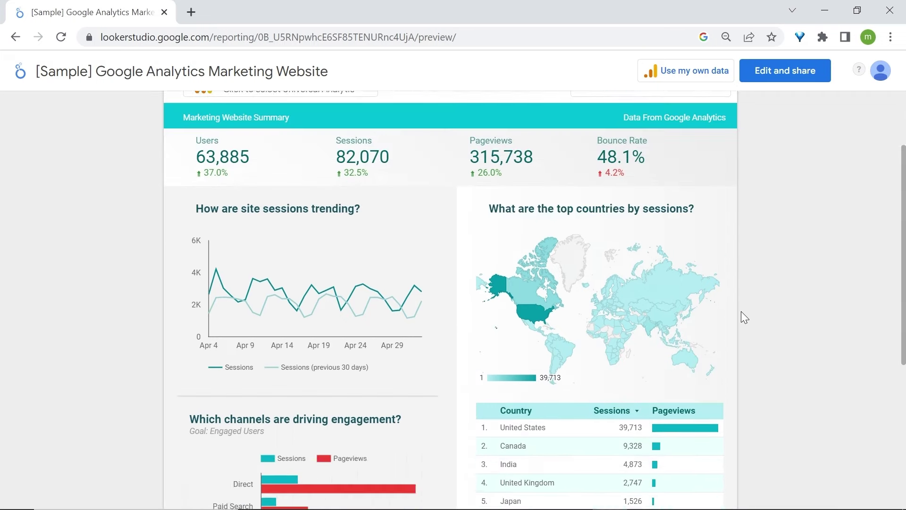
scroll(741, 310, up, 1)
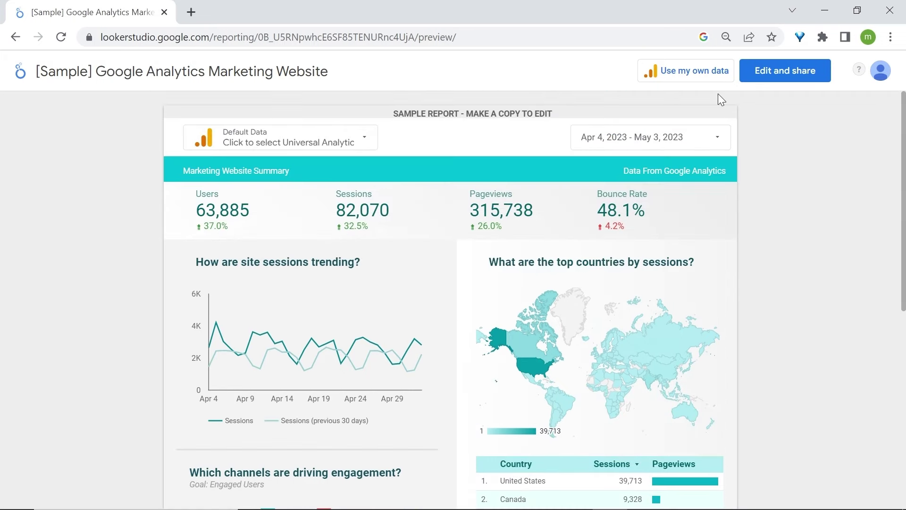
click(698, 74)
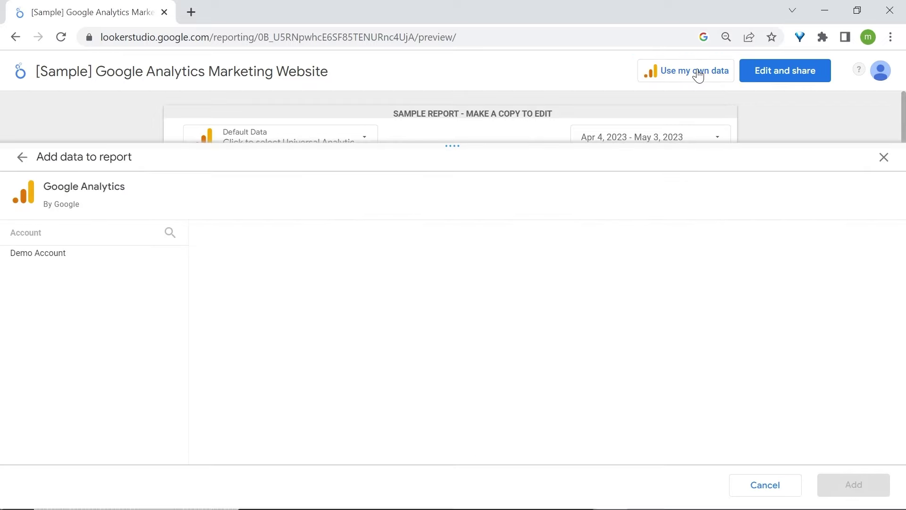
click(66, 250)
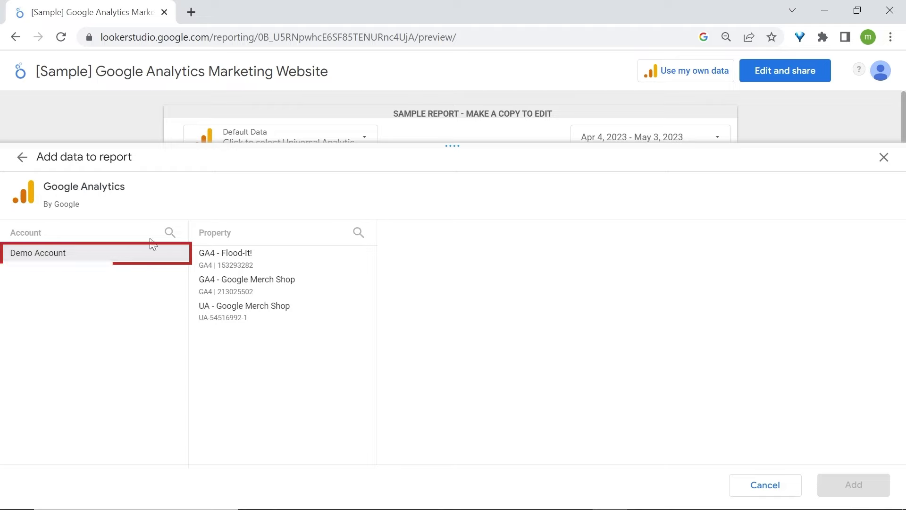
click(247, 292)
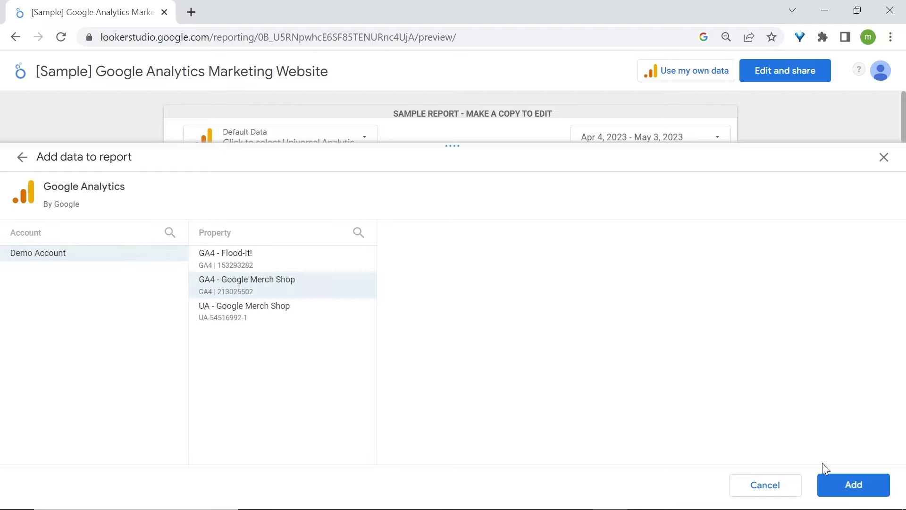
click(883, 158)
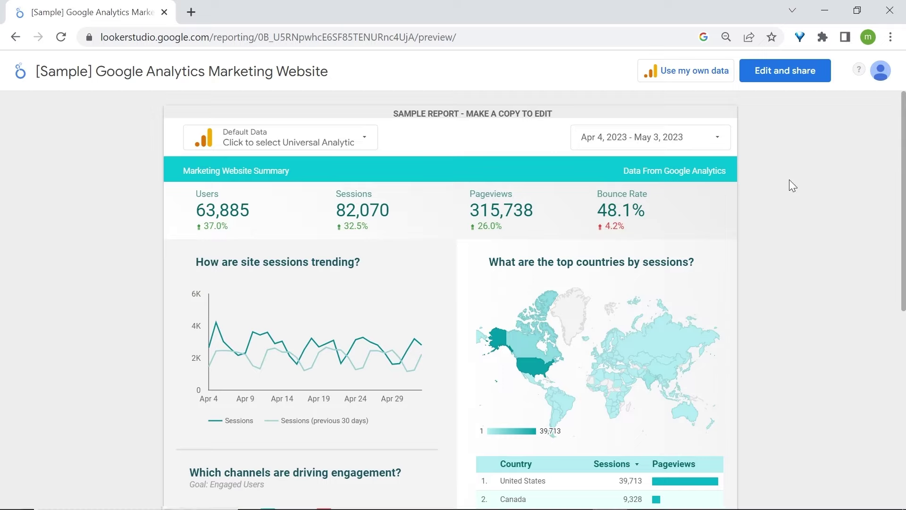
- Make an editable copy of the sample report, add its sample data to the copy, and look it over
click(776, 76)
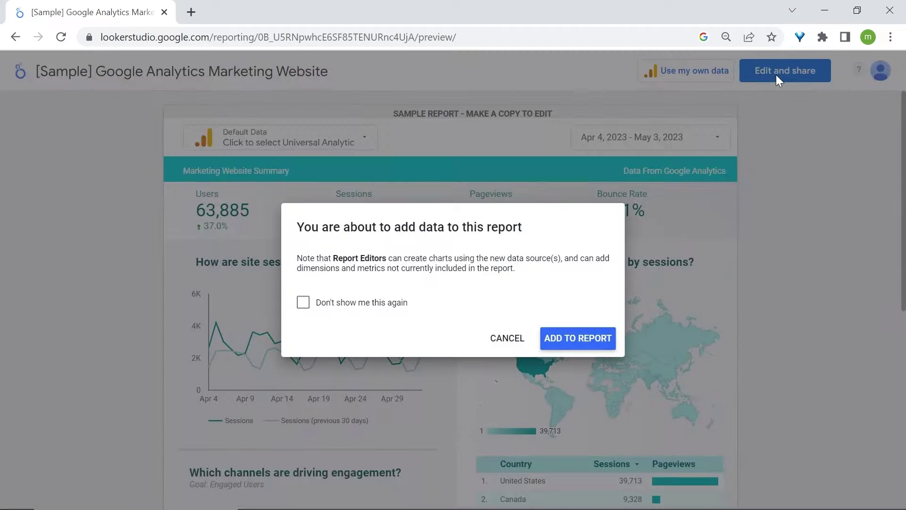
click(572, 340)
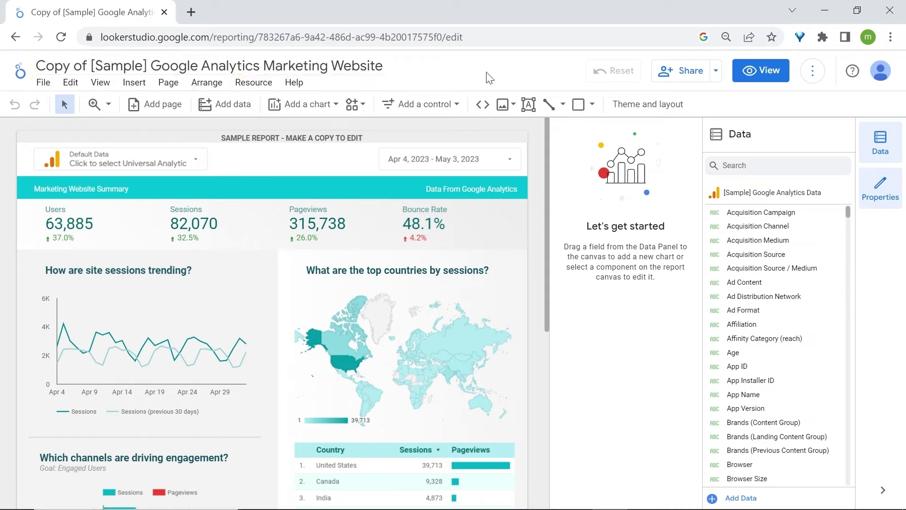
scroll(437, 207, down, 6)
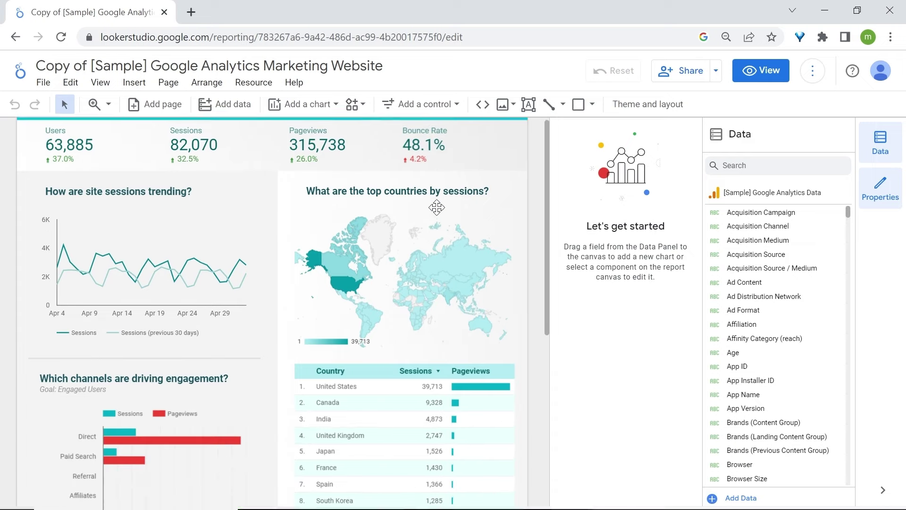
scroll(437, 207, up, 6)
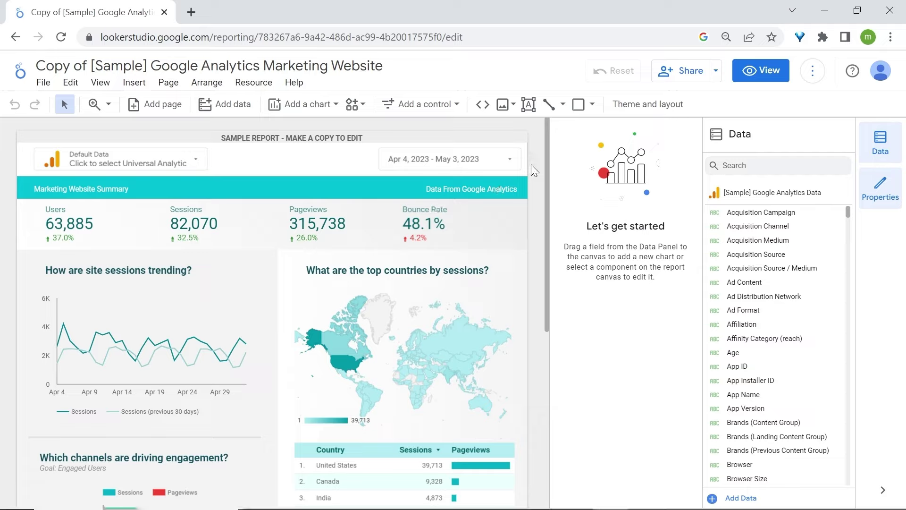
- Leave the report, go to lookerstudio.google.com/gallery and browse the featured reports
key(alt+Left)
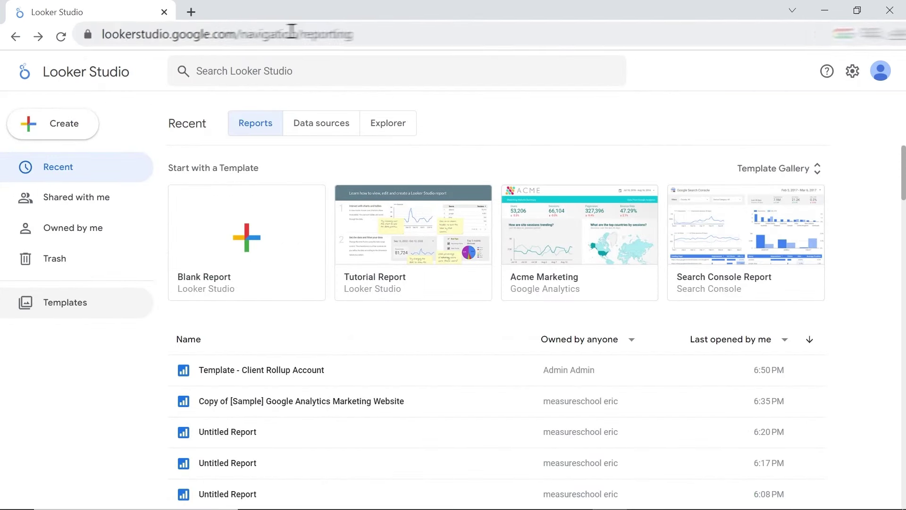
drag(263, 33, 356, 60)
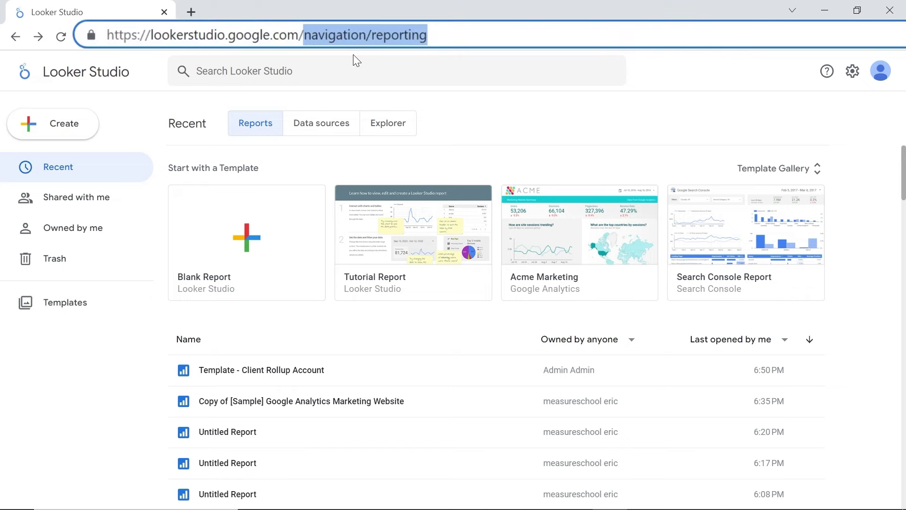
text(gallery)
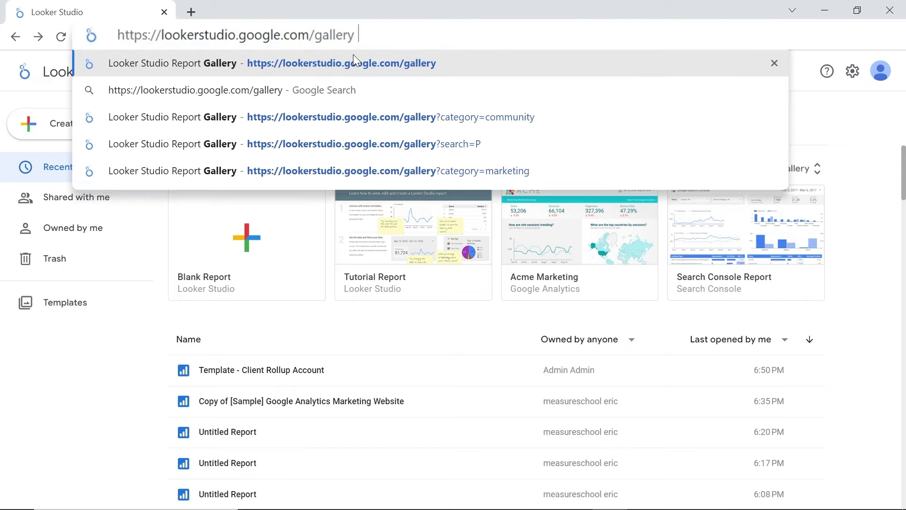
key(Return)
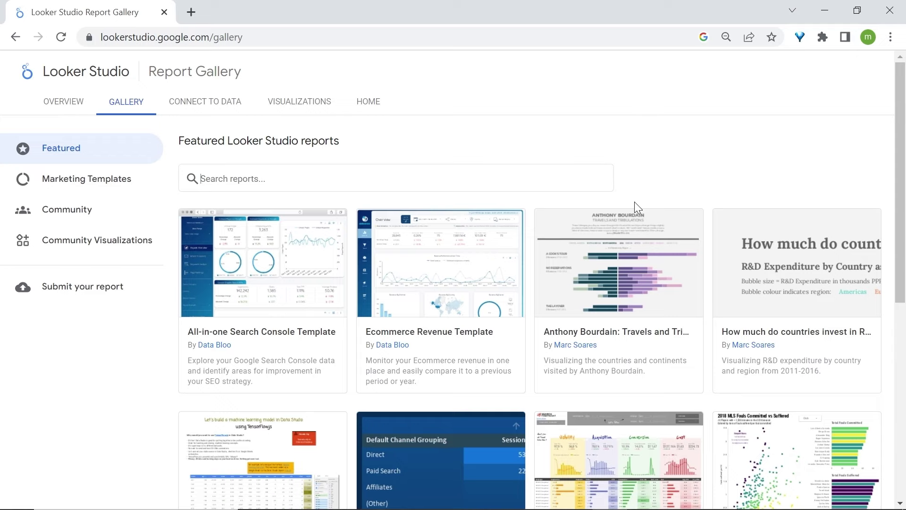
scroll(634, 202, down, 9)
scroll(634, 202, up, 9)
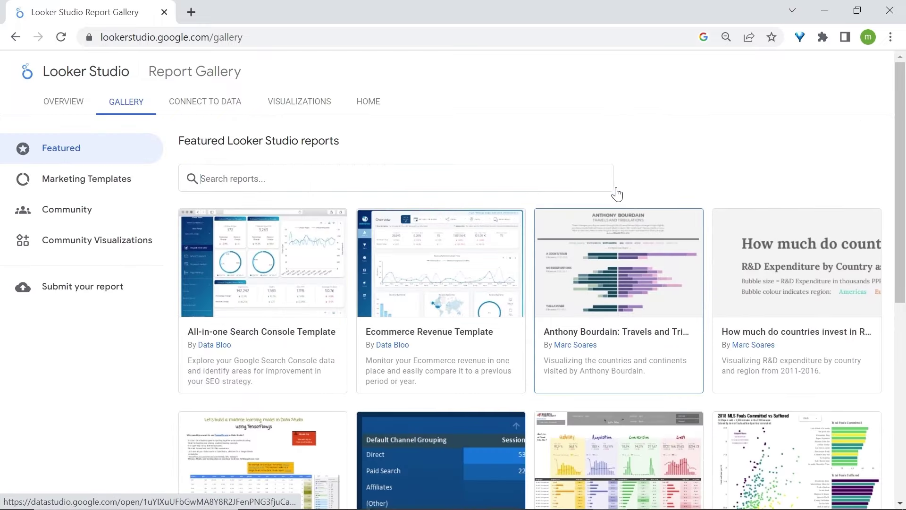
- Browse the reports in the gallery's Community category and return to the previous page
click(70, 211)
scroll(522, 262, down, 10)
scroll(524, 265, down, 20)
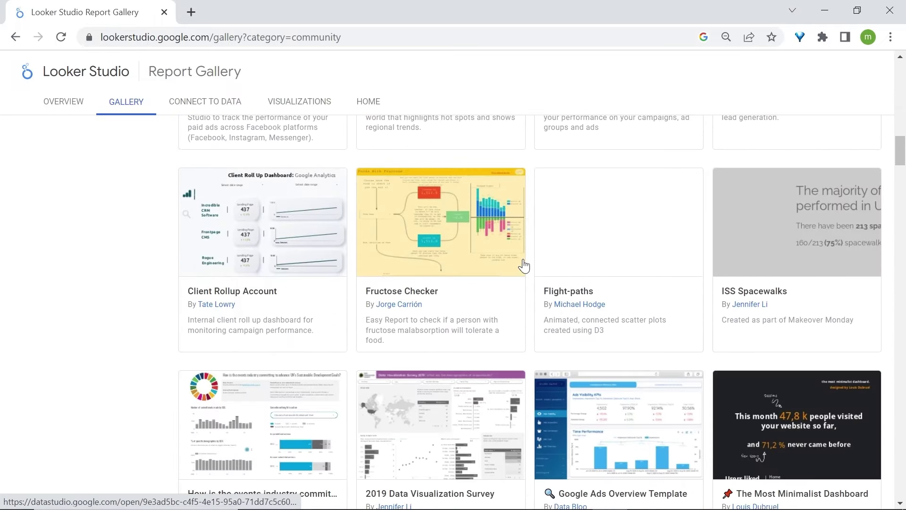
scroll(523, 266, down, 20)
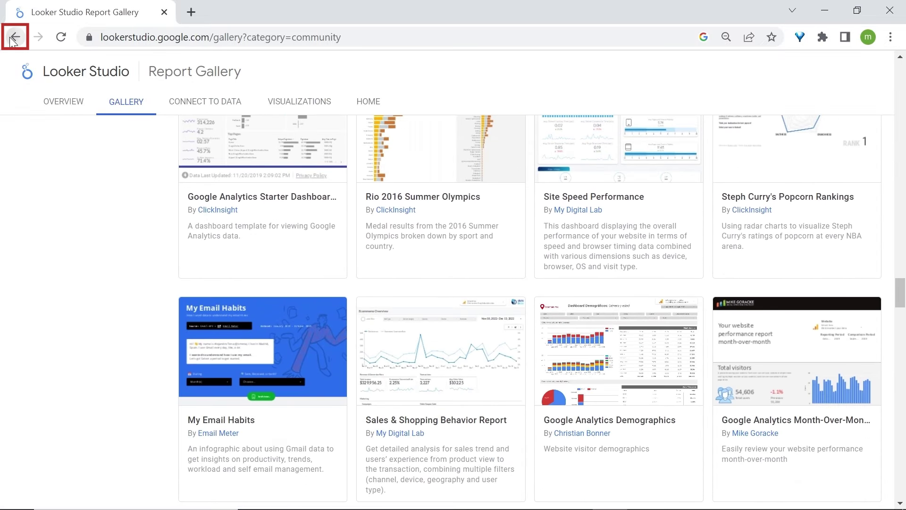
click(13, 38)
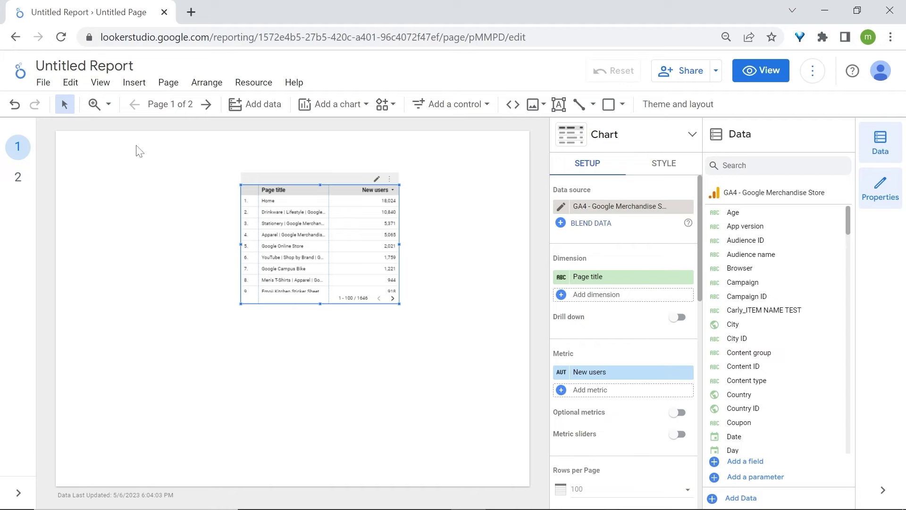
- Rename the untitled report to "Looker Studio Rocks !"
click(84, 66)
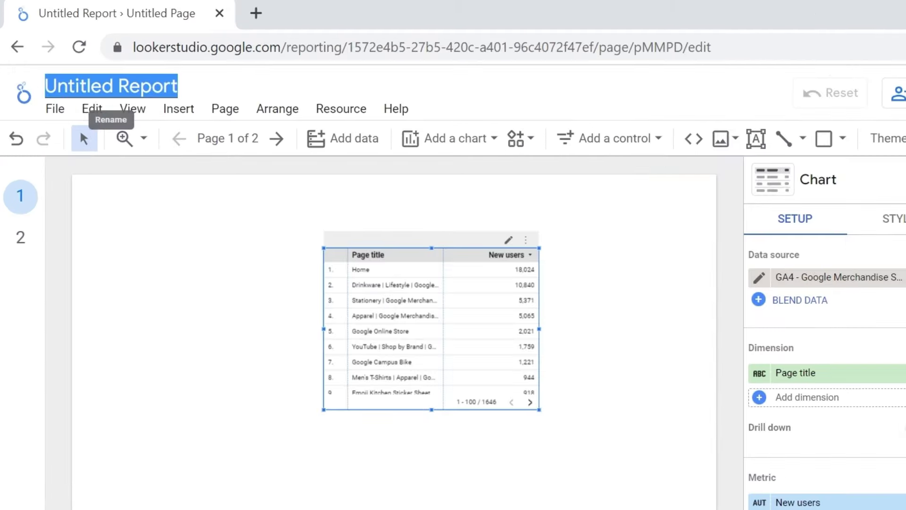
text(Looker Studio Rocks !)
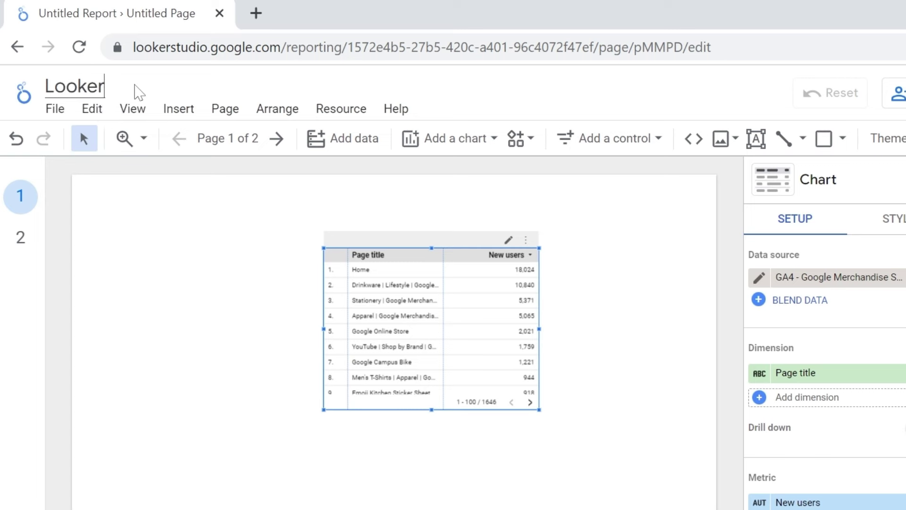
key(Return)
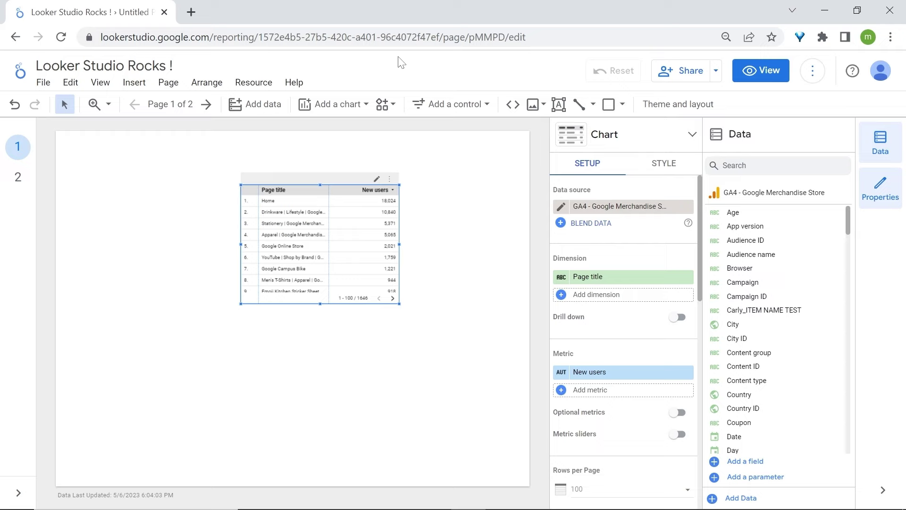
- Look through the chart and control types available to insert, and open the current page settings
click(137, 84)
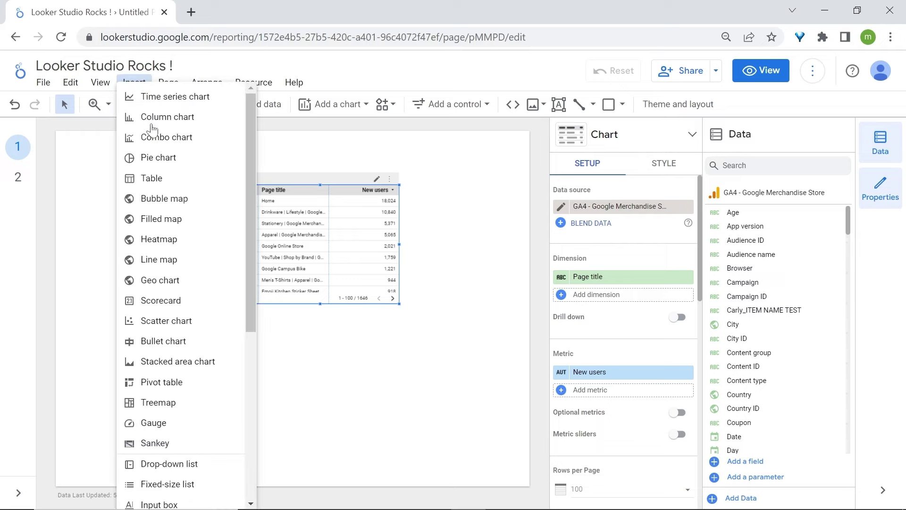
scroll(154, 197, down, 2)
scroll(160, 198, up, 2)
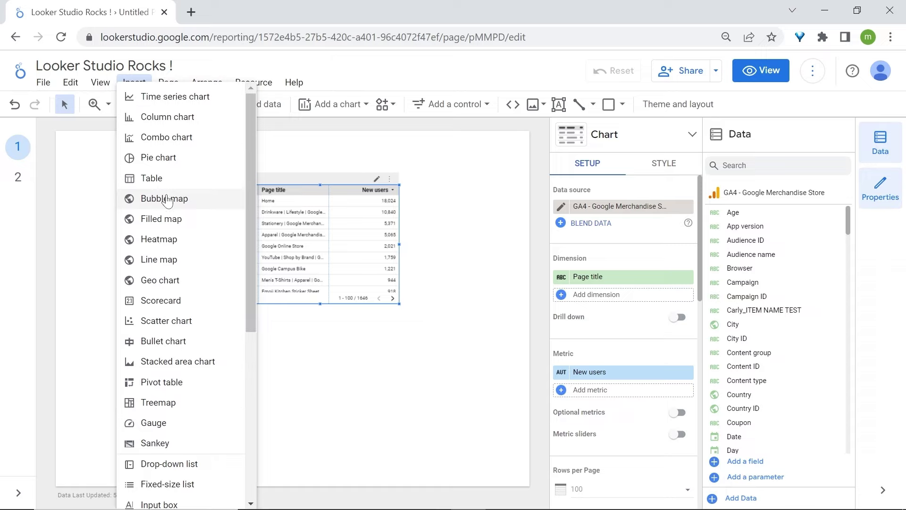
click(294, 140)
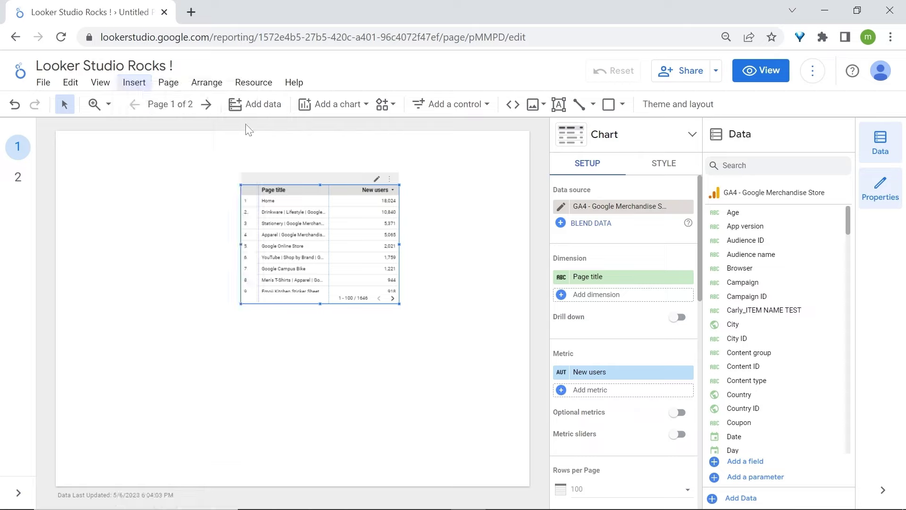
click(175, 84)
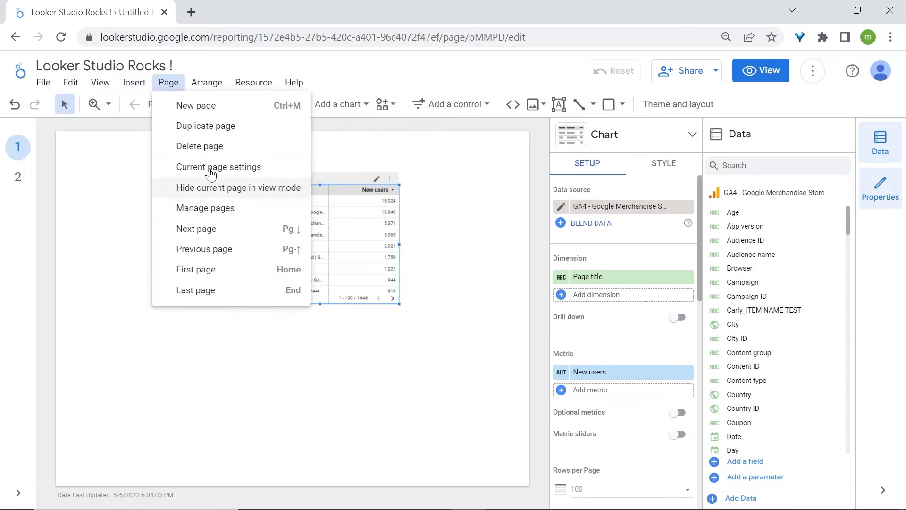
click(244, 170)
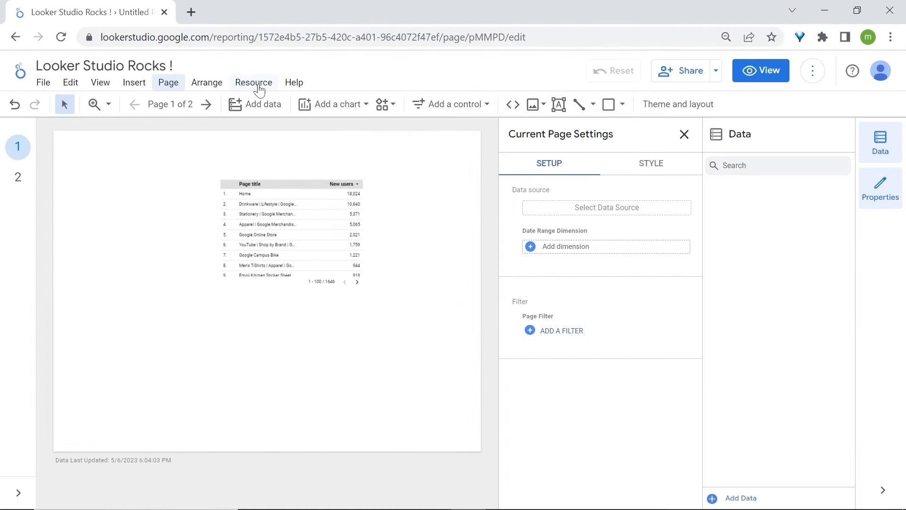
- Review the report's added data sources and the connectors offered for adding another source, and return to the report without changes
click(31, 42)
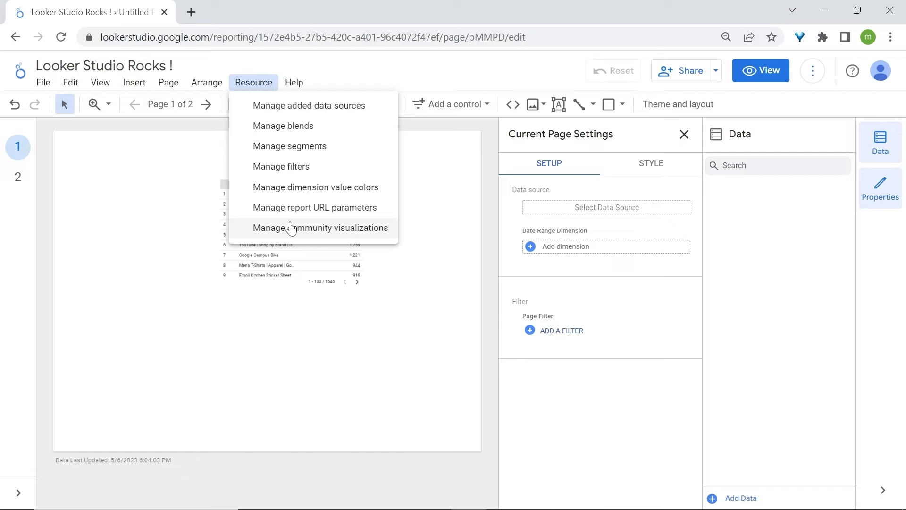
click(360, 109)
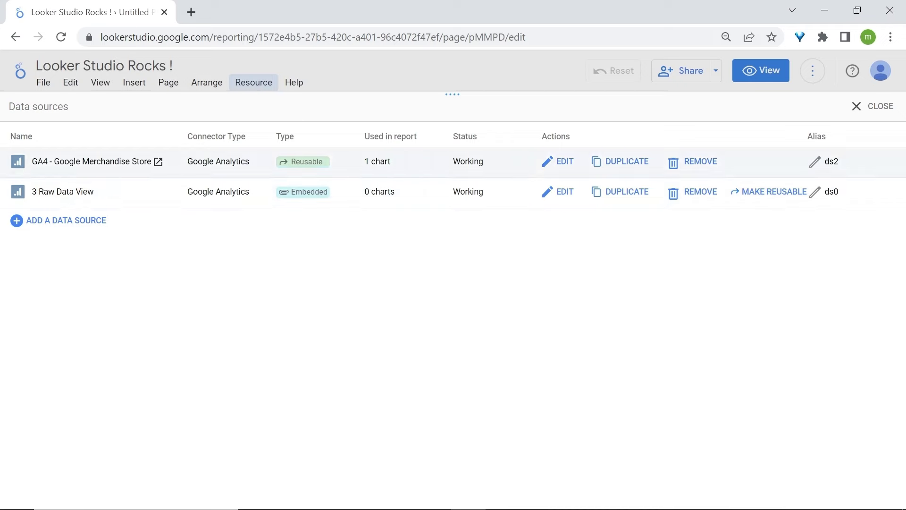
click(90, 221)
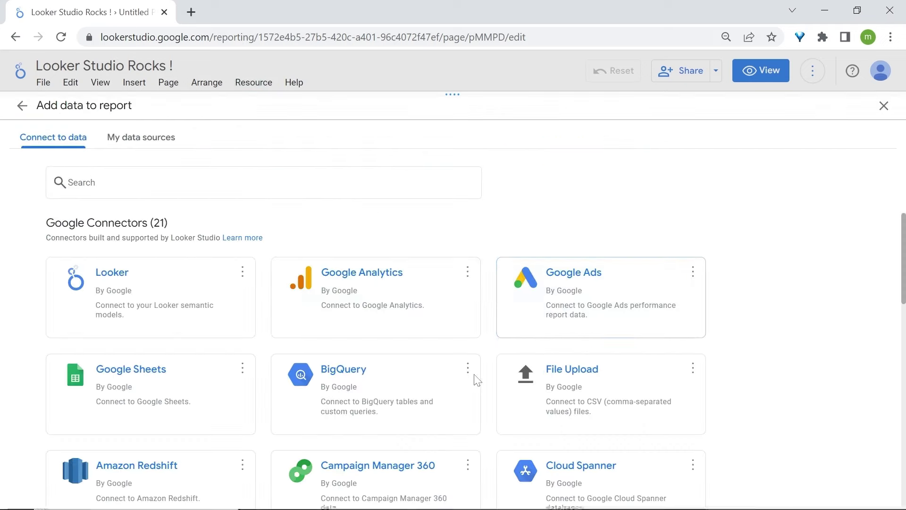
click(884, 106)
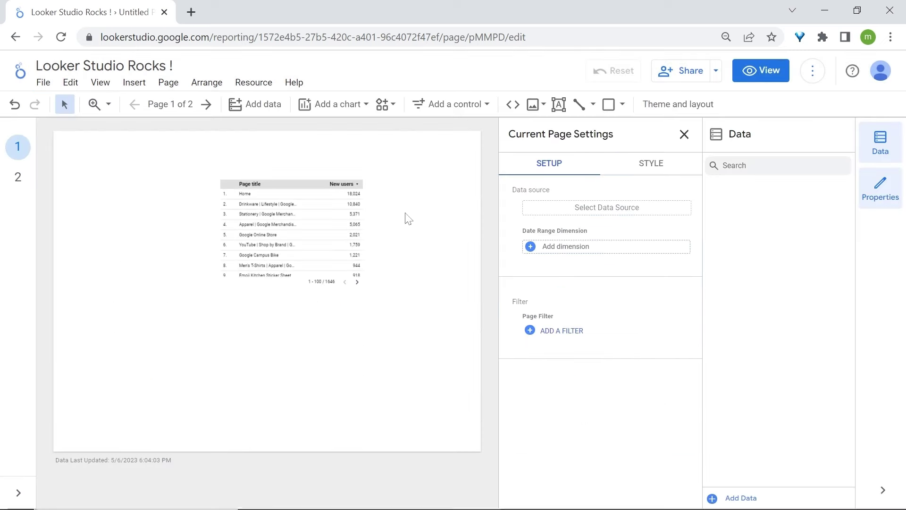
click(263, 84)
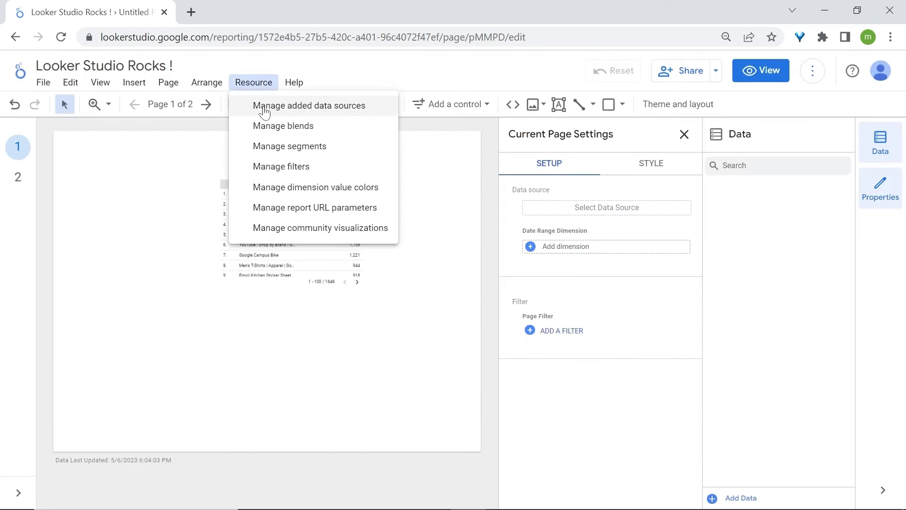
click(357, 111)
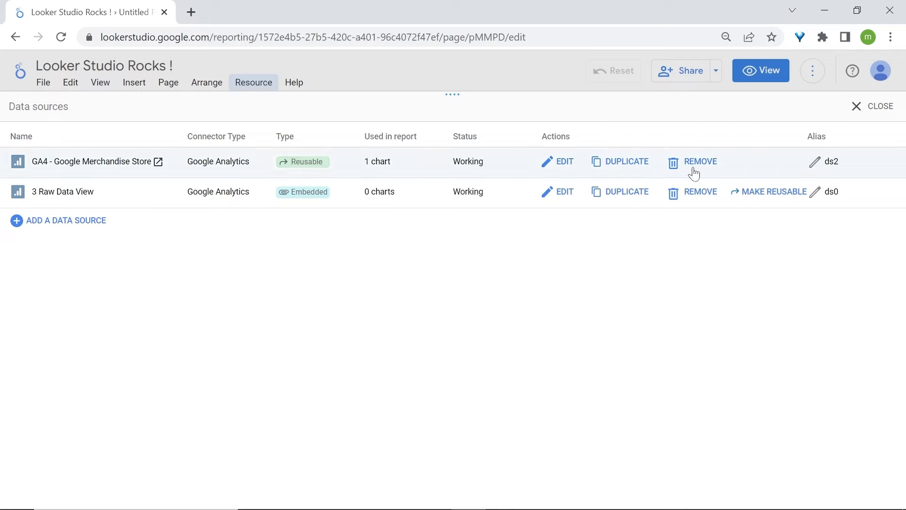
click(880, 107)
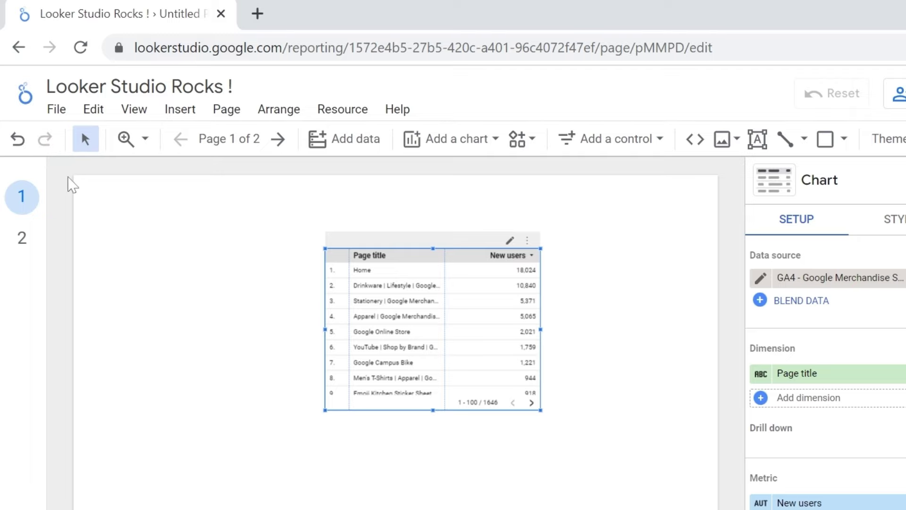
- Select the page title table, zoom in on it closely, and restore the default zoom
click(166, 311)
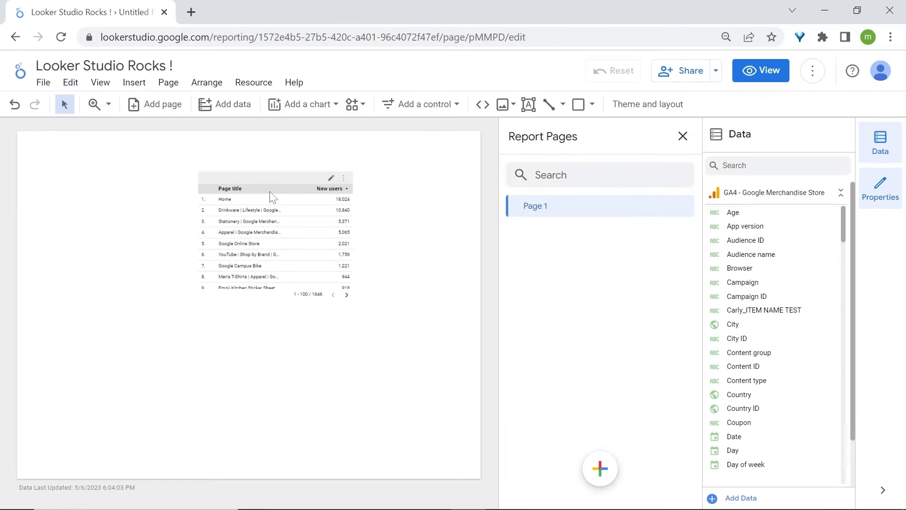
click(272, 195)
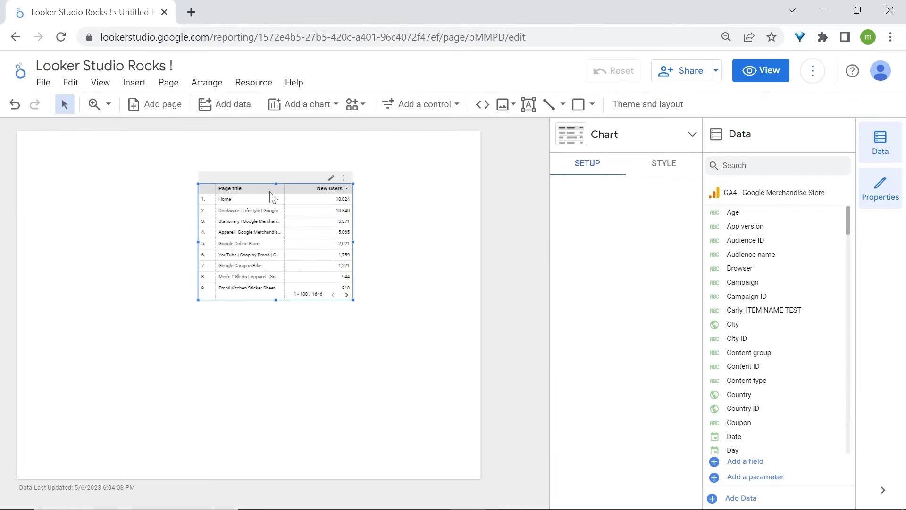
mouse_move(270, 192)
mouse_down()
mouse_move(219, 181)
mouse_move(269, 202)
mouse_move(232, 228)
mouse_move(288, 196)
mouse_move(271, 191)
mouse_up()
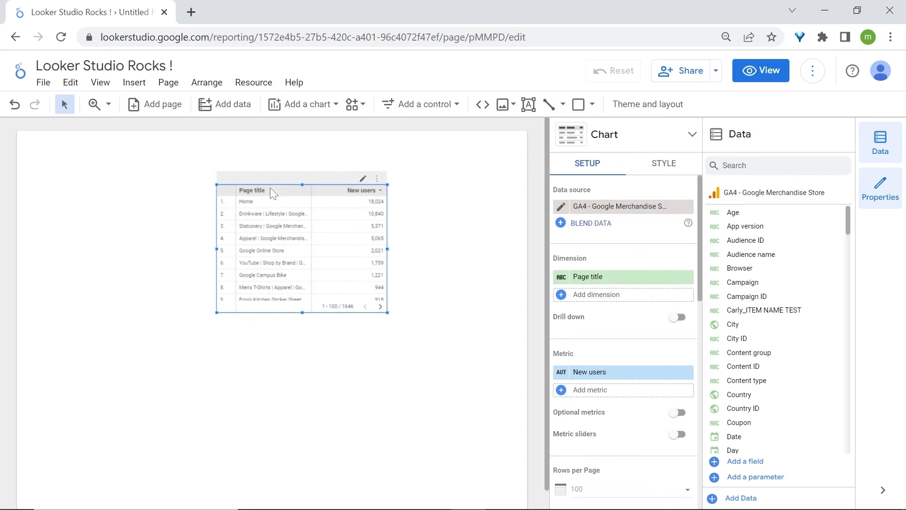
click(93, 105)
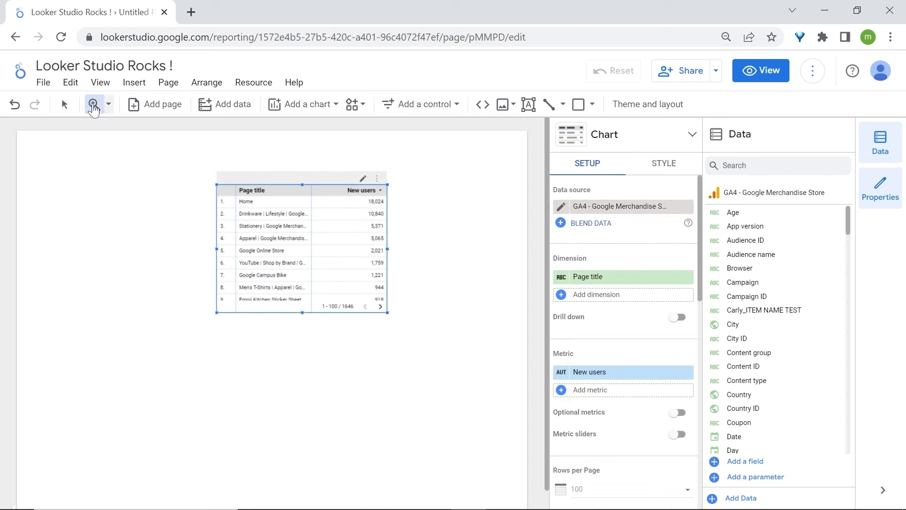
click(267, 202)
click(268, 202)
click(268, 202)
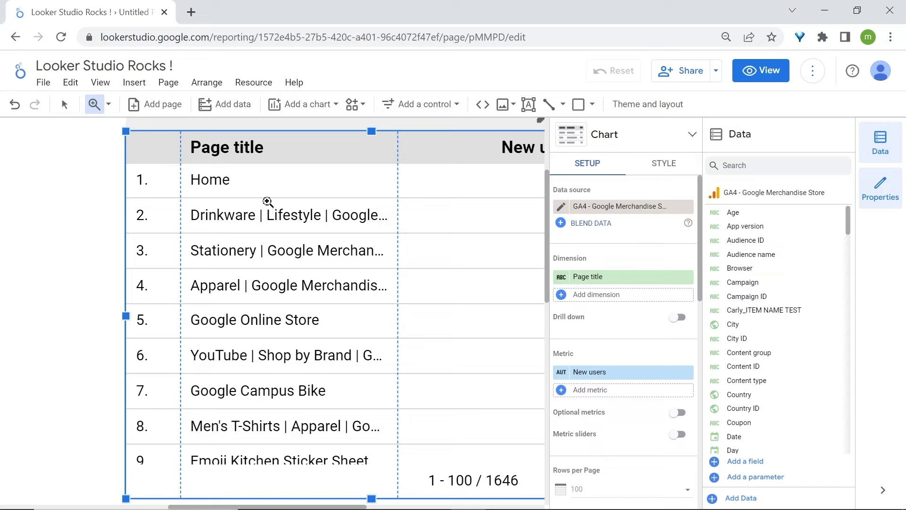
click(113, 108)
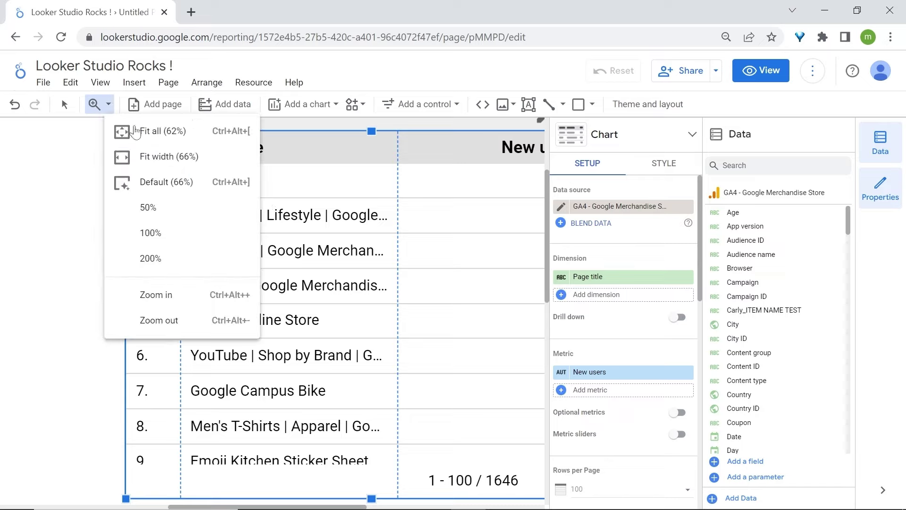
click(165, 181)
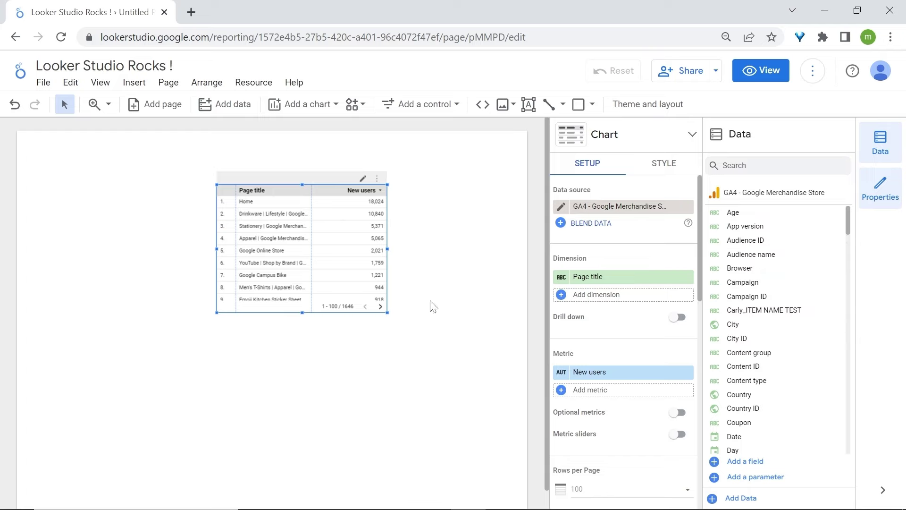
- Add a new page to the report, switch between the two pages, and rename the new one "Page 2"
click(155, 106)
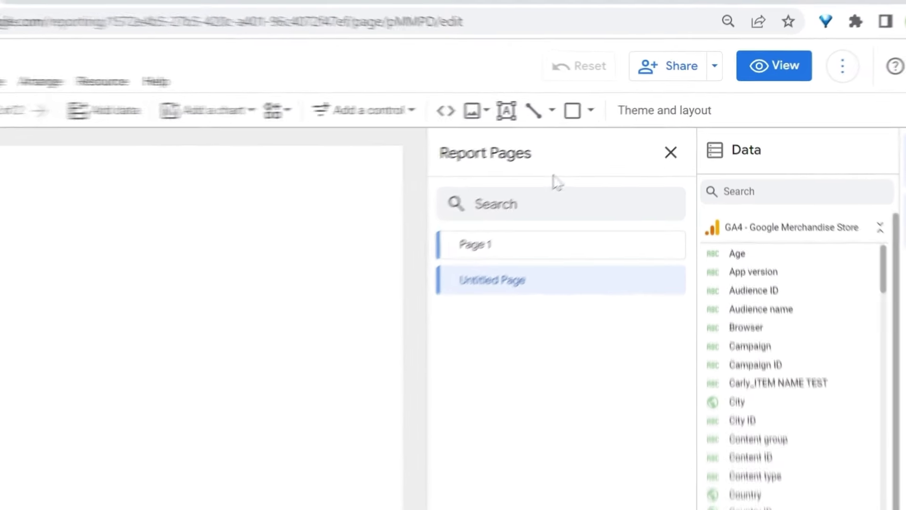
click(523, 251)
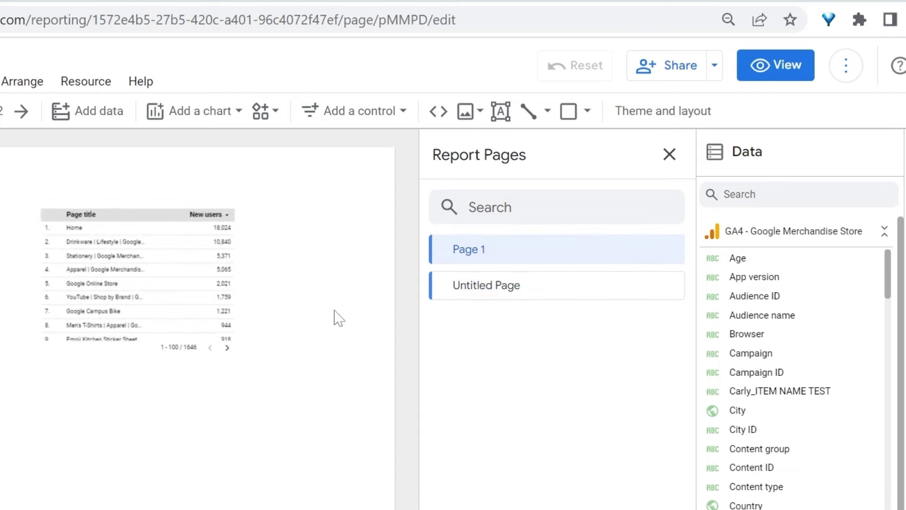
click(547, 298)
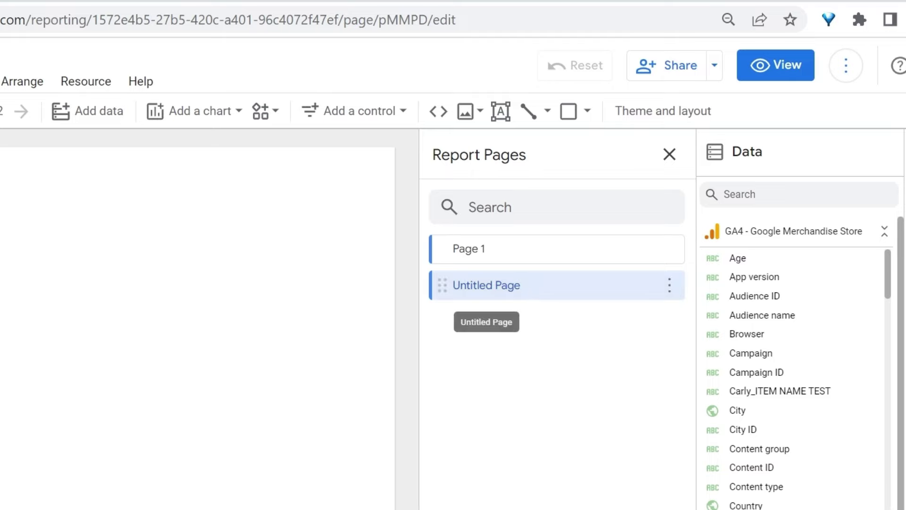
double_click(487, 285)
text(Page 2)
key(Return)
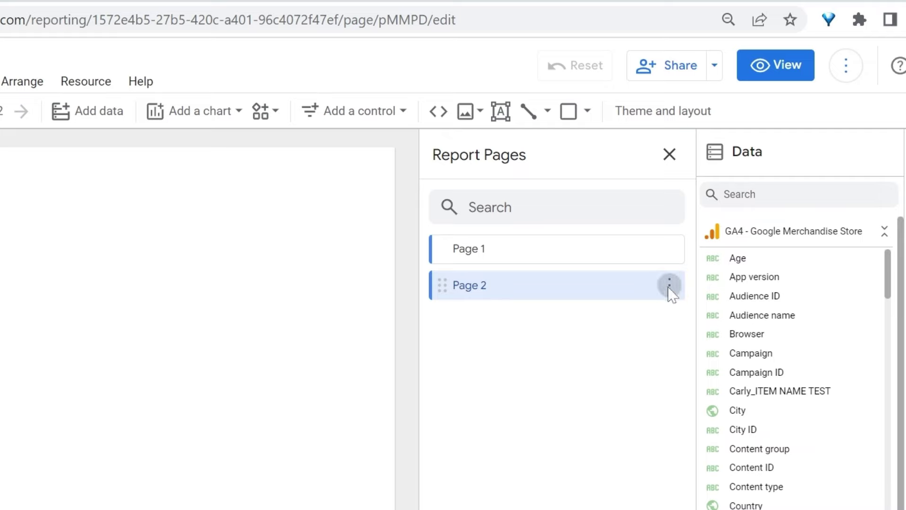
- Look over the page options available for Page 2 and go back to Page 1
click(670, 286)
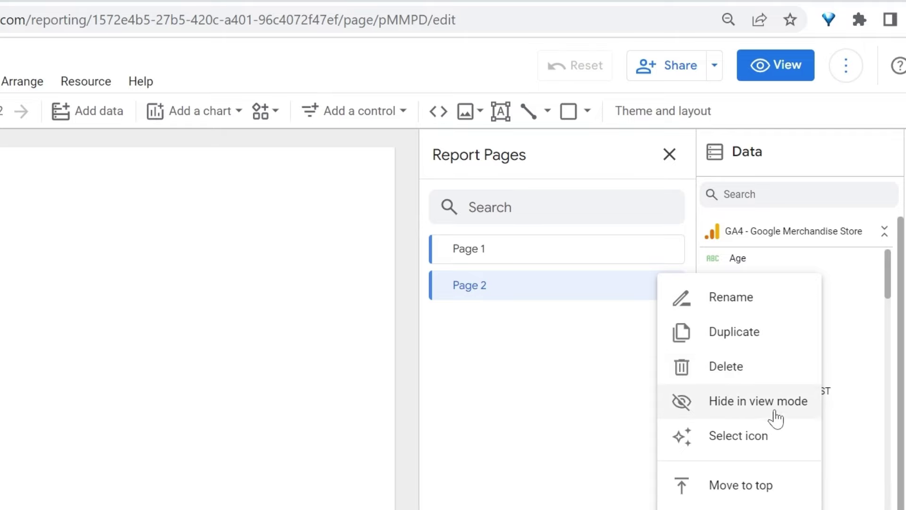
click(752, 407)
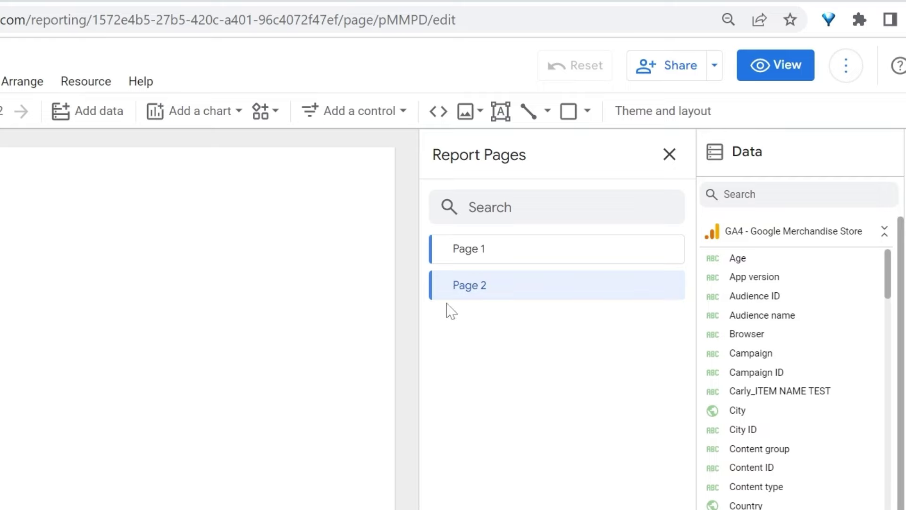
mouse_move(445, 285)
mouse_down()
mouse_move(449, 241)
mouse_move(449, 286)
mouse_up()
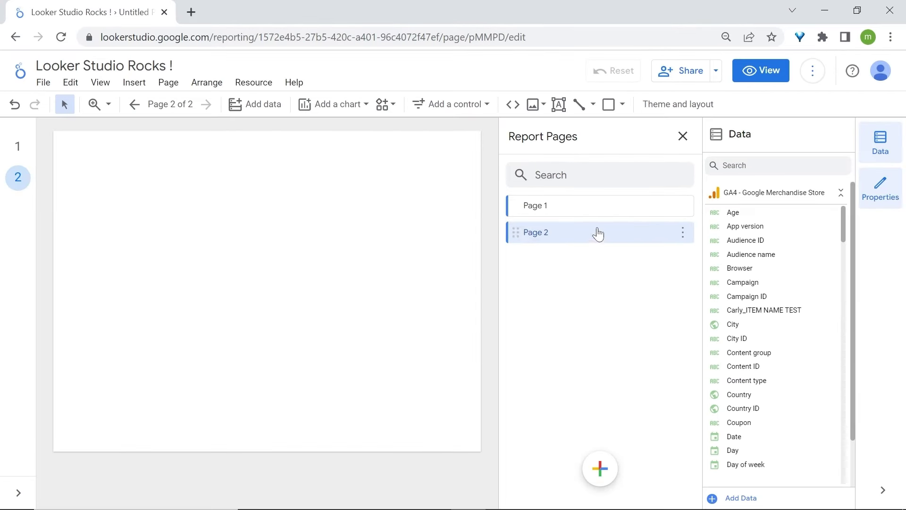
click(569, 213)
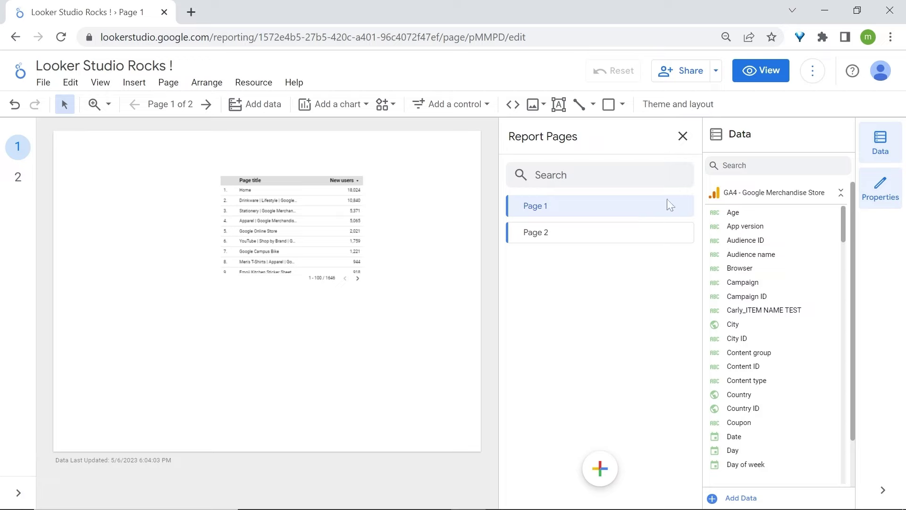
- Preview Page 1 in view mode, return to editing, and check the report's page list before selecting the table
click(771, 76)
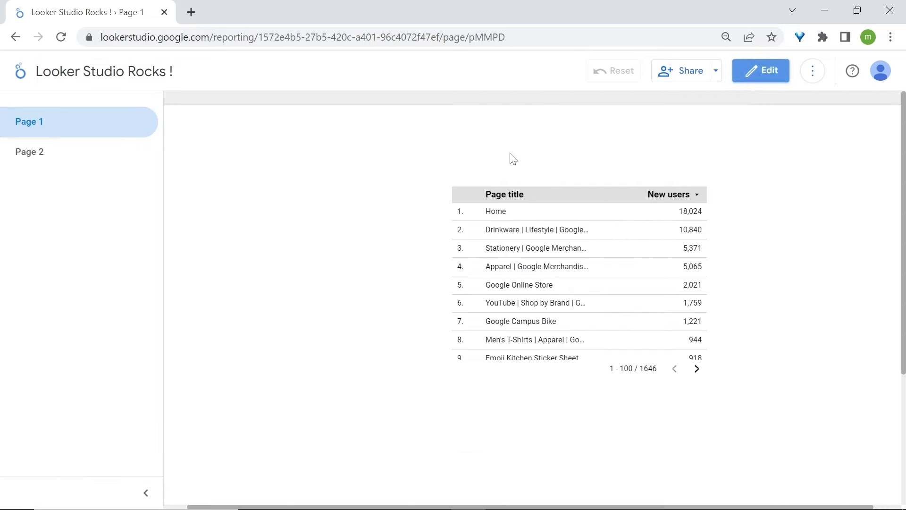
scroll(548, 267, down, 7)
scroll(548, 265, up, 7)
click(766, 77)
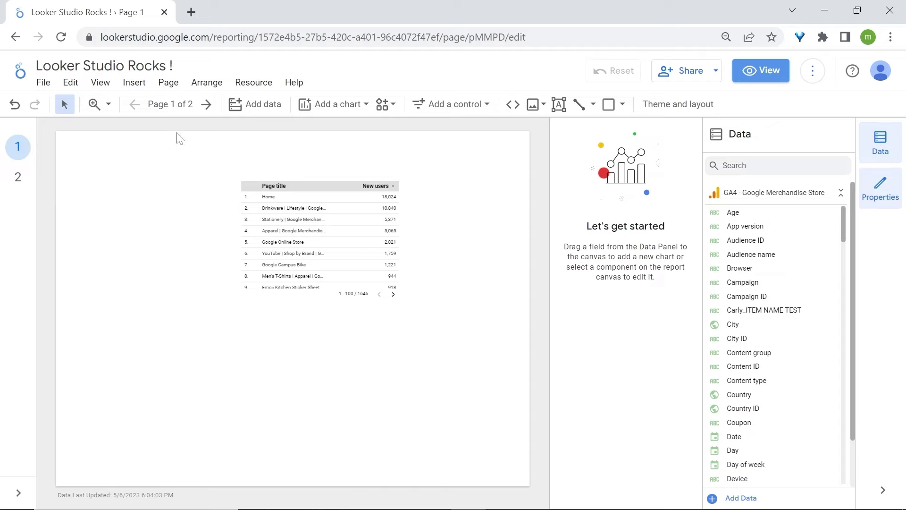
click(174, 105)
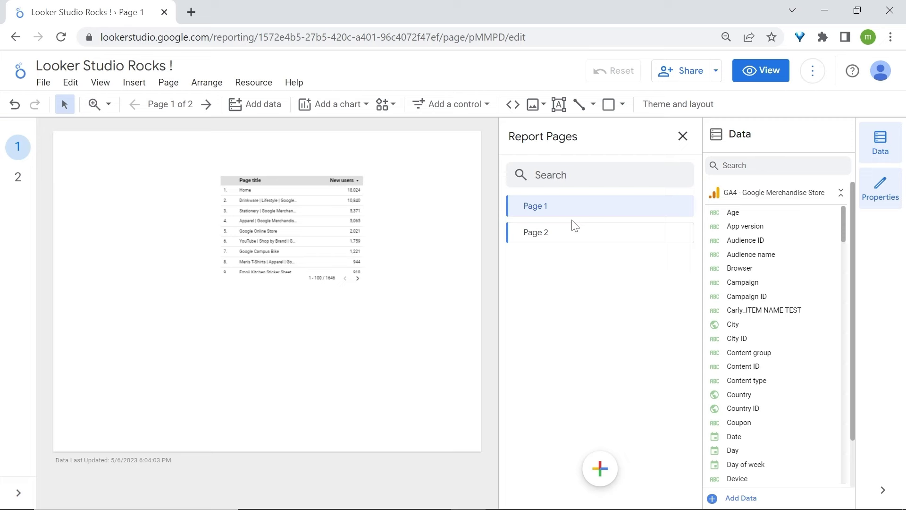
click(318, 224)
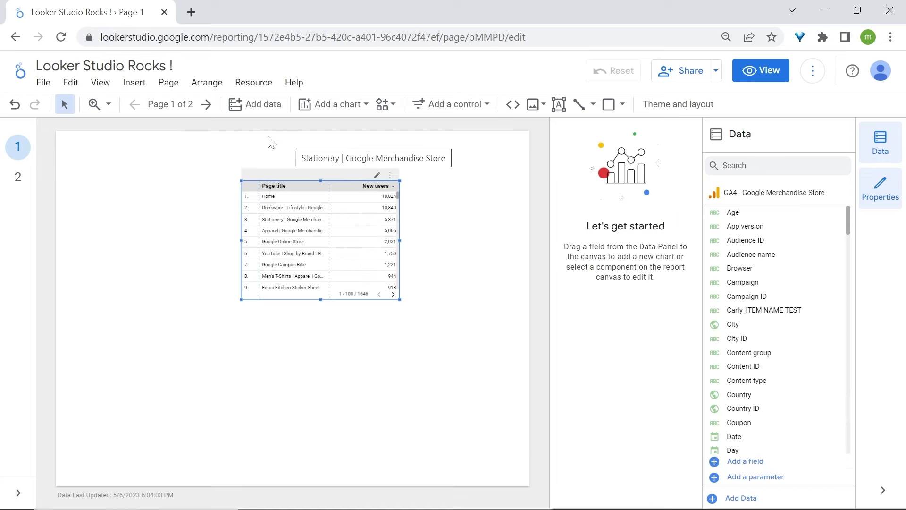
- Browse the Google connectors available for adding data to the report and leave without adding any
click(250, 108)
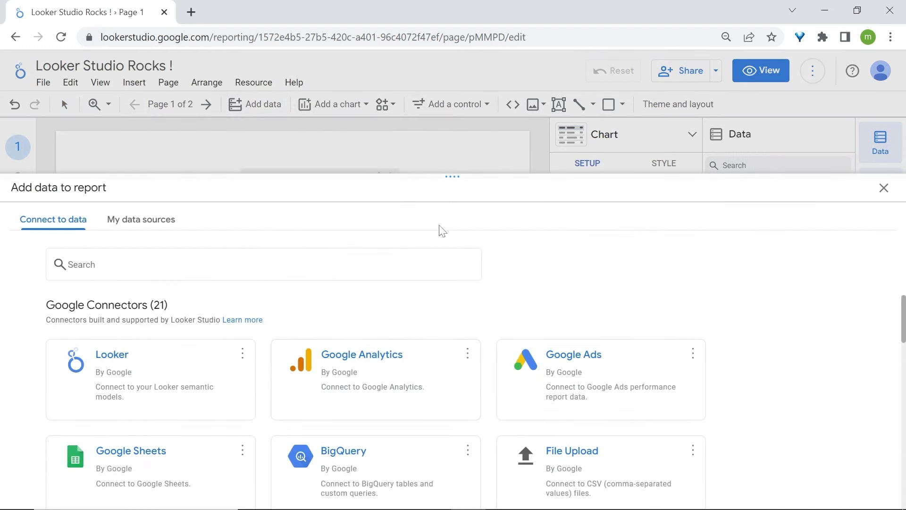
scroll(379, 380, down, 3)
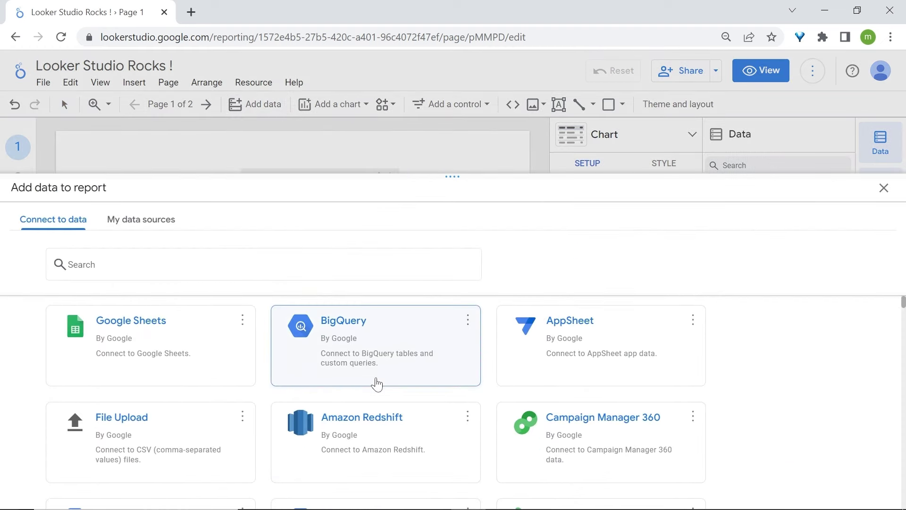
scroll(376, 384, up, 3)
scroll(377, 384, down, 2)
scroll(376, 384, down, 4)
scroll(374, 381, up, 7)
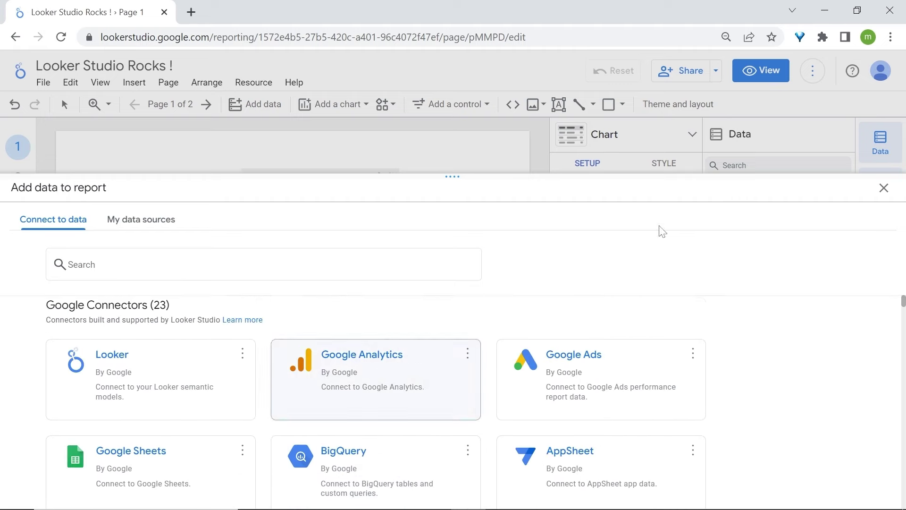
click(884, 188)
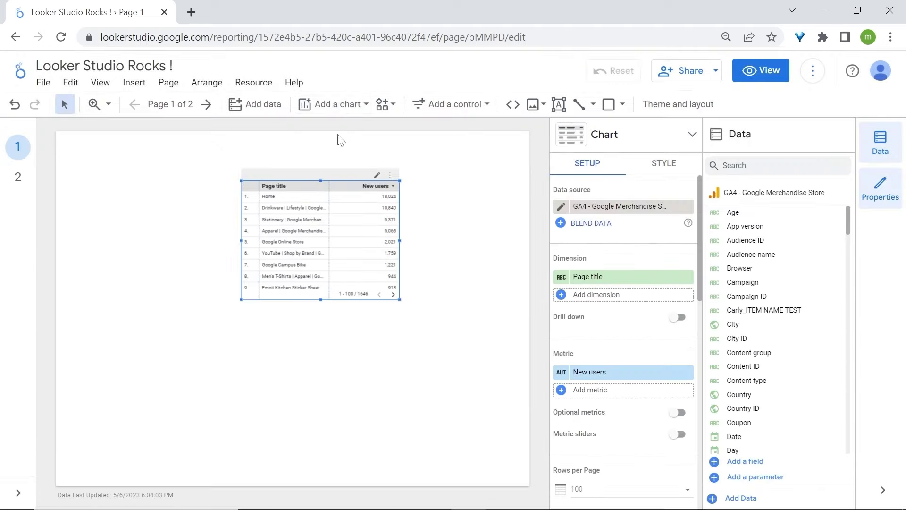
- Look through the available chart types and add a pie chart beside the table on Page 1
click(333, 105)
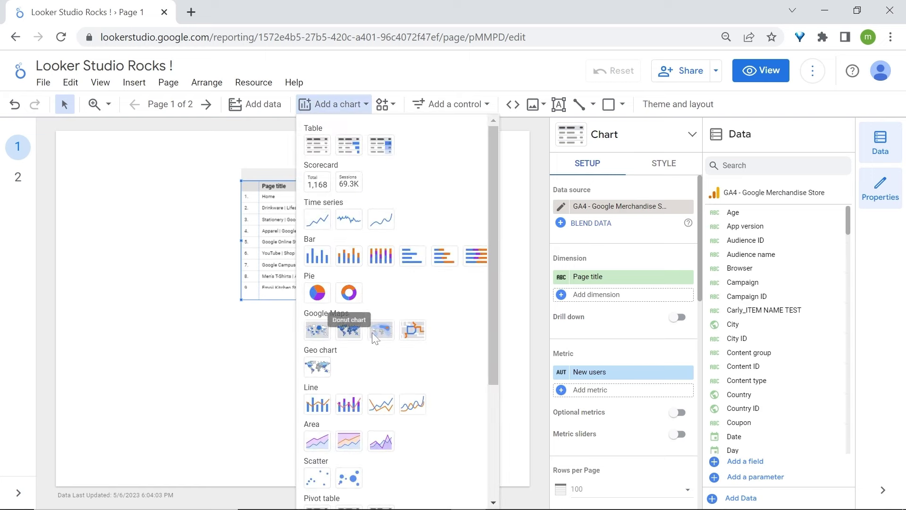
scroll(376, 360, down, 3)
scroll(377, 360, up, 3)
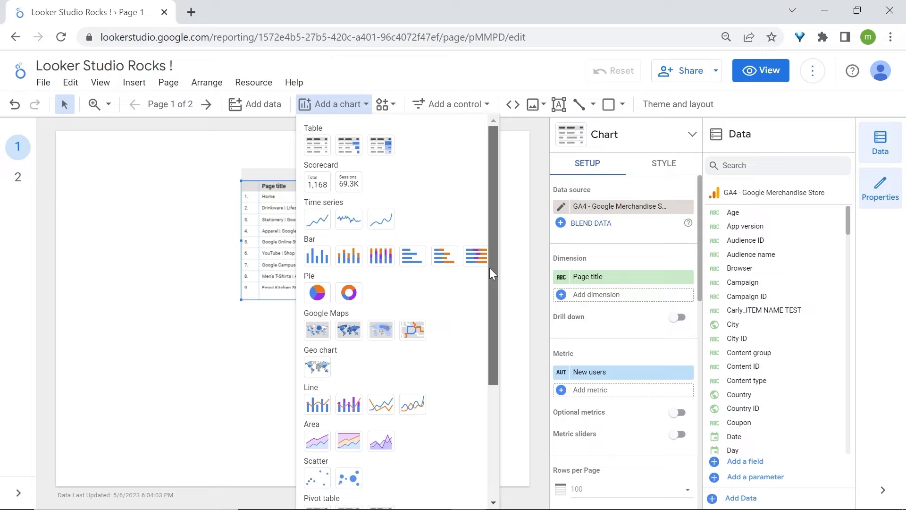
scroll(400, 275, down, 2)
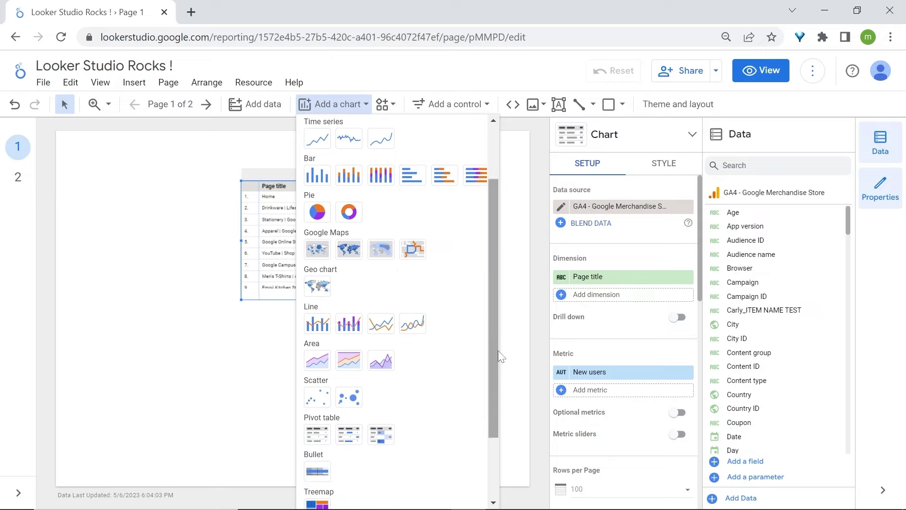
drag(494, 362, 492, 406)
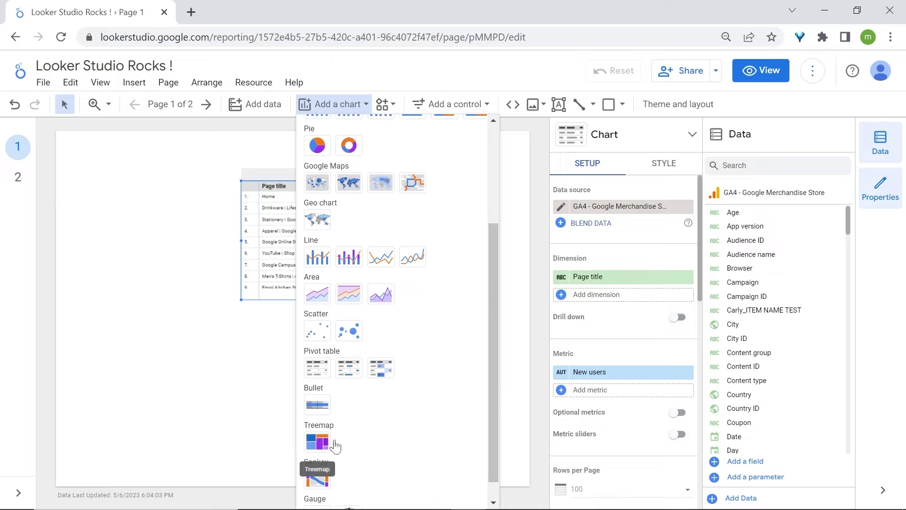
drag(491, 414, 491, 440)
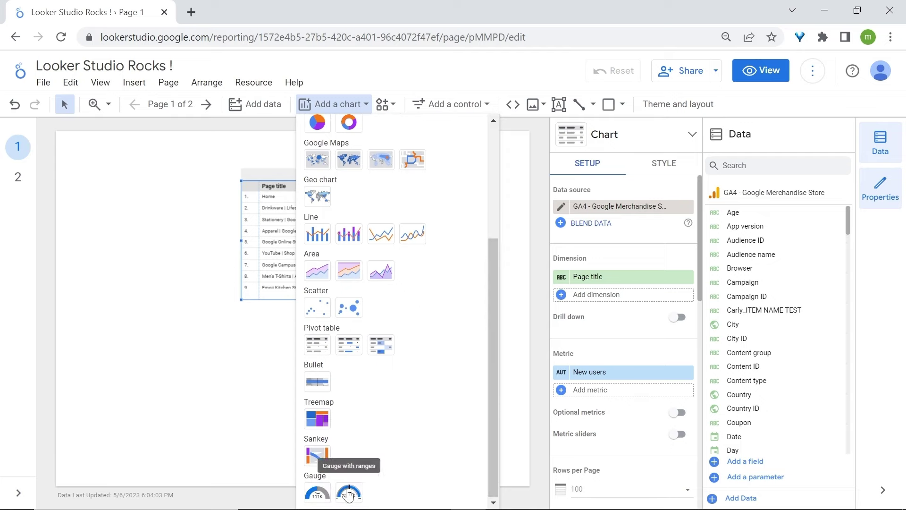
scroll(330, 401, up, 5)
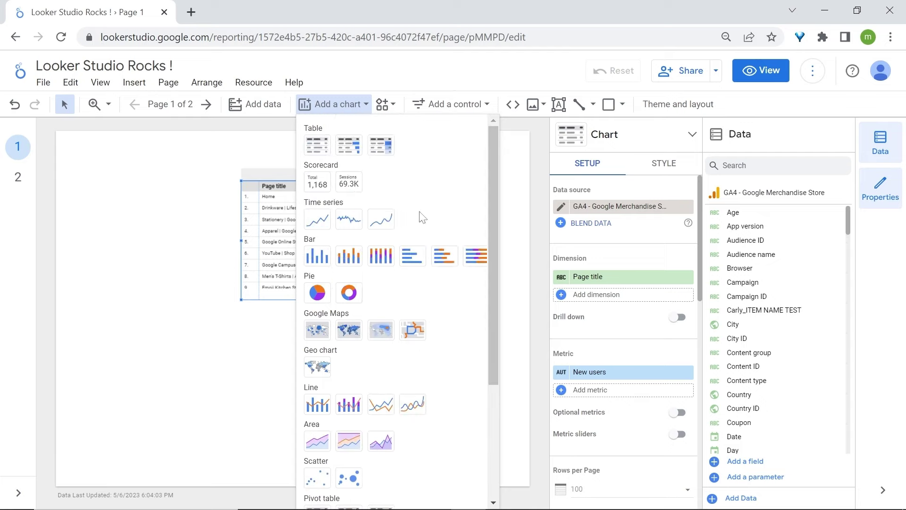
click(311, 297)
click(72, 173)
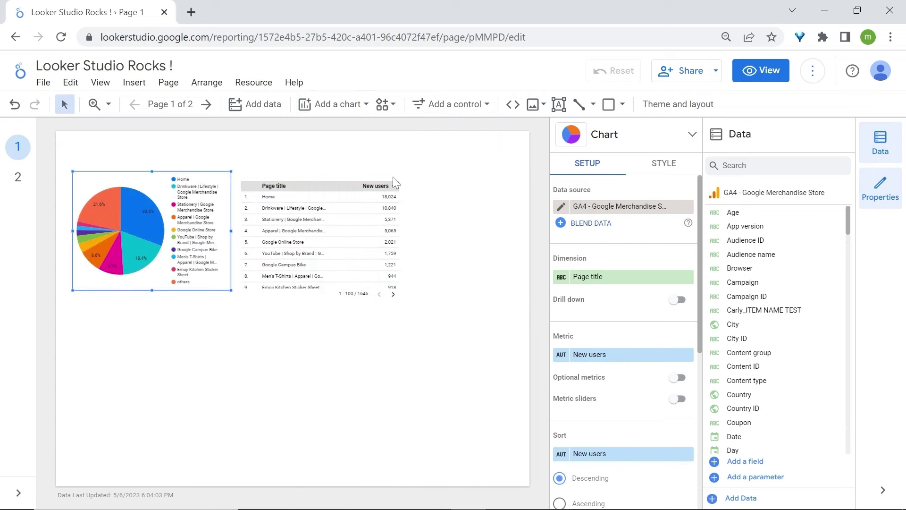
- Browse the community visualizations and the full Community Gallery, and leave without adding any
click(385, 105)
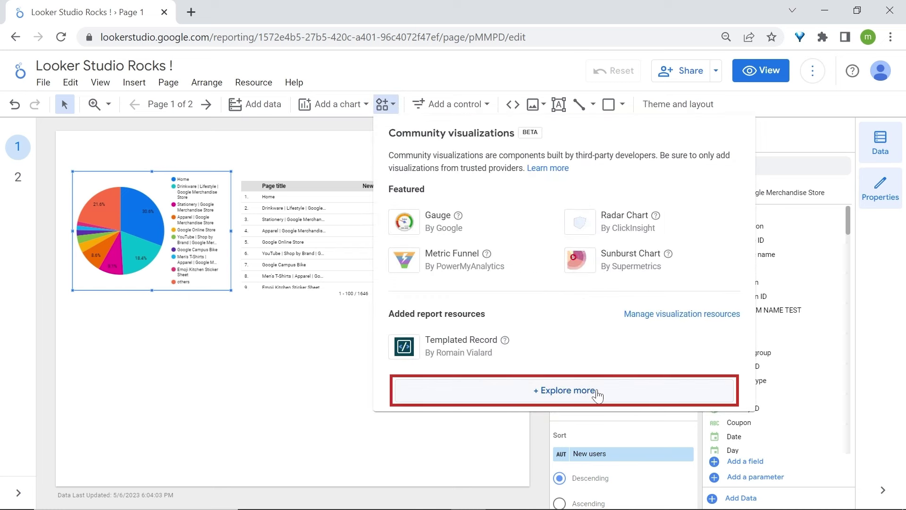
click(598, 396)
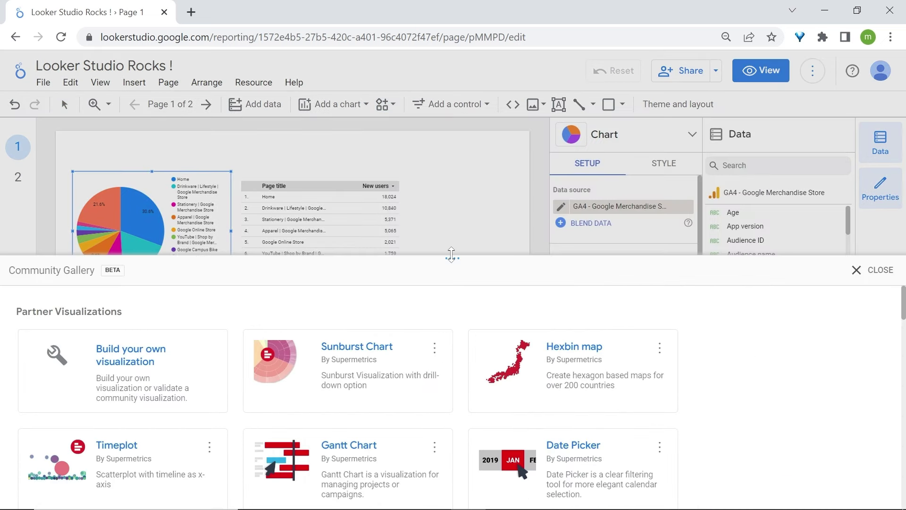
drag(451, 255, 452, 121)
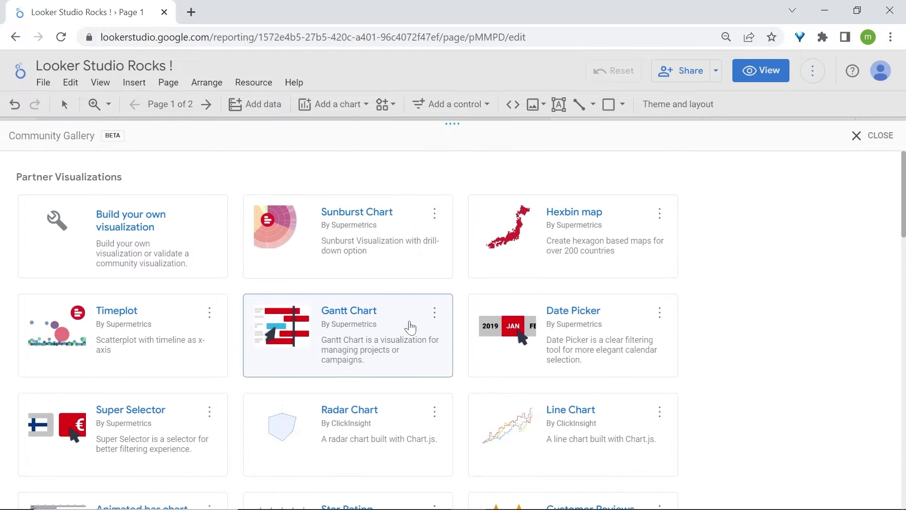
scroll(409, 325, down, 4)
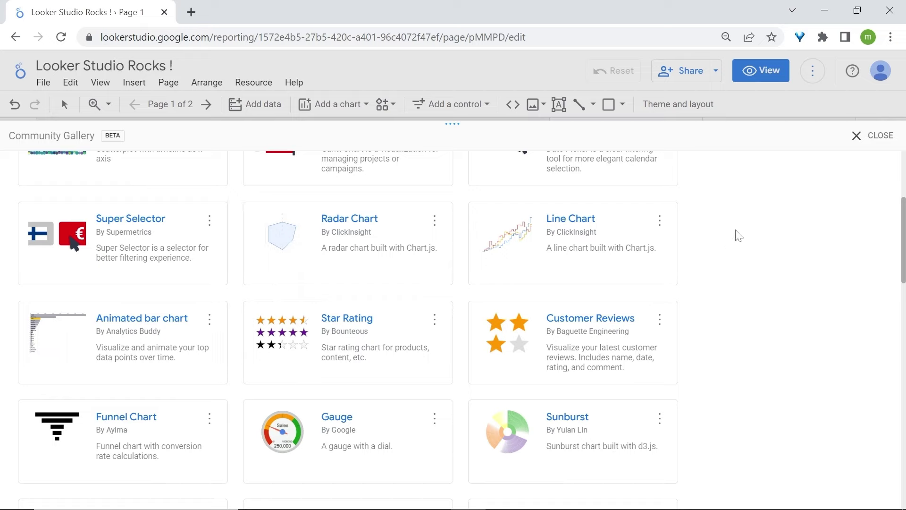
click(879, 138)
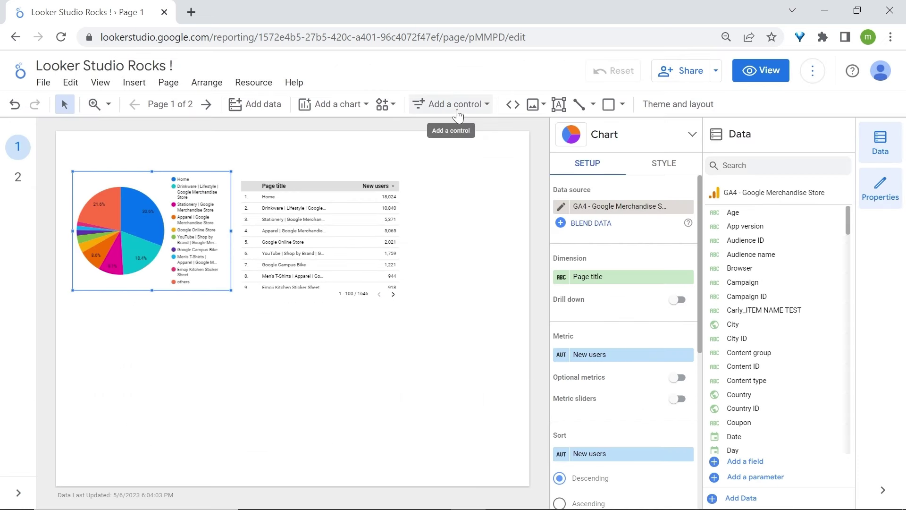
- Add a drop-down list control above the table on Page 1
click(454, 105)
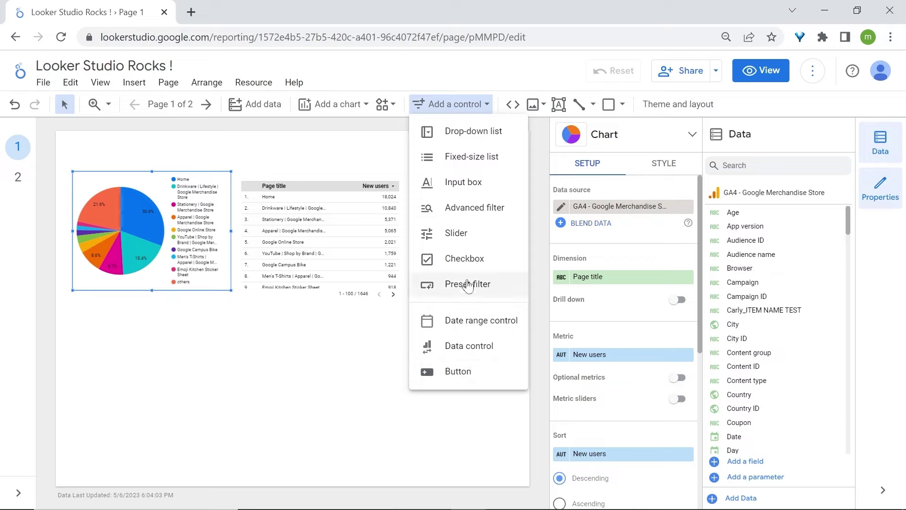
click(472, 136)
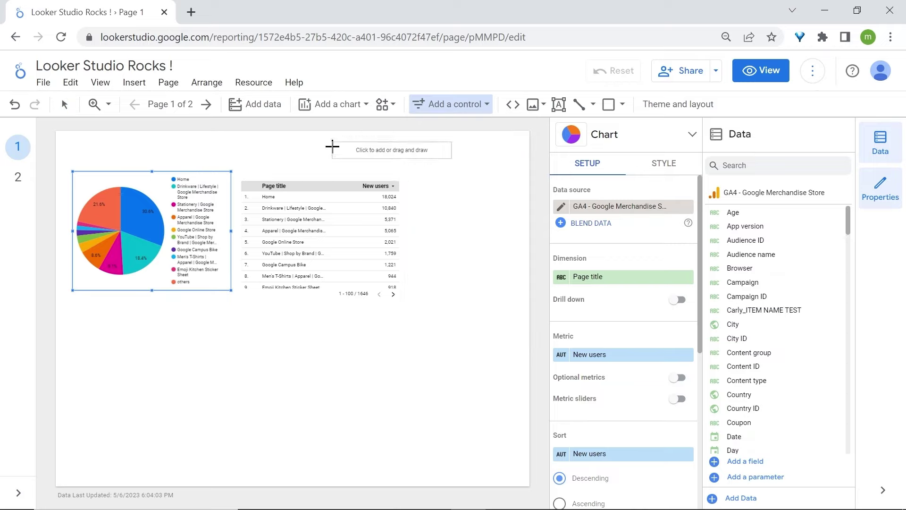
click(286, 136)
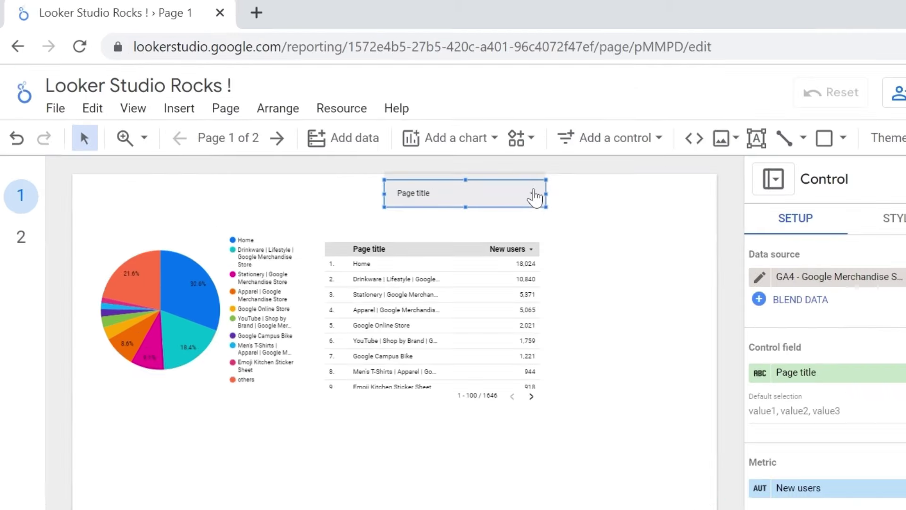
- Filter the charts to only the Home page title with the drop-down control, and delete that control
click(403, 148)
mouse_move(404, 236)
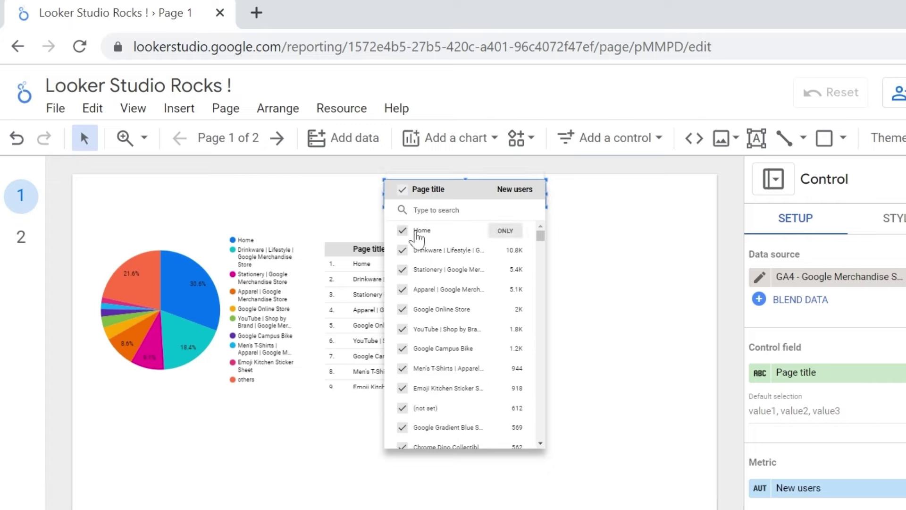
click(505, 231)
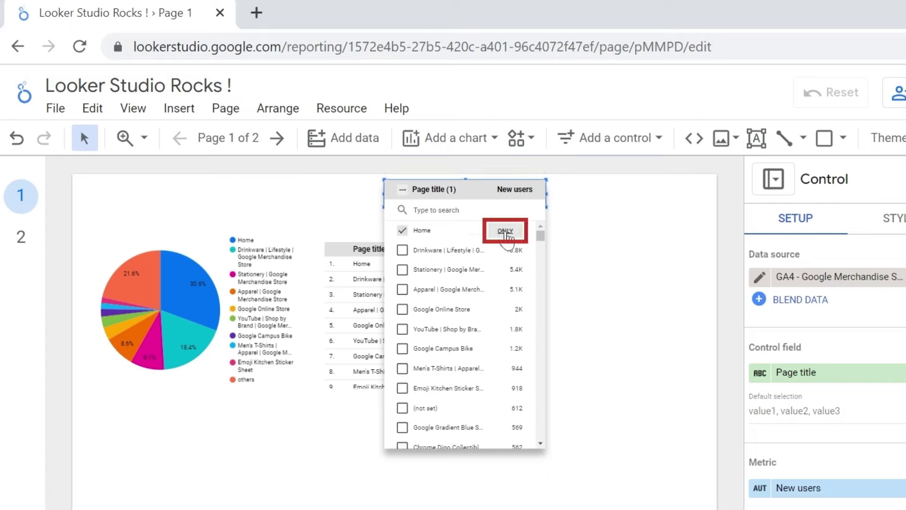
click(635, 304)
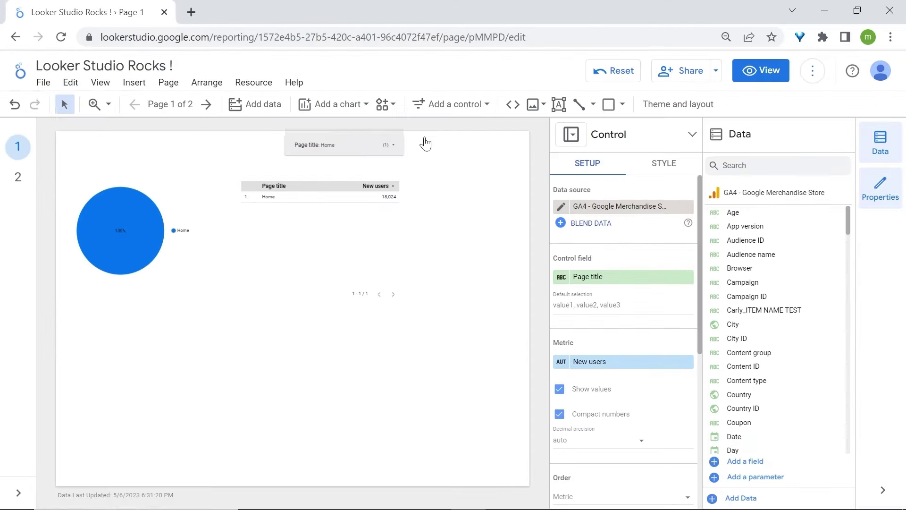
key(Delete)
- Add a date range control above the table and check its calendar without choosing dates
click(635, 137)
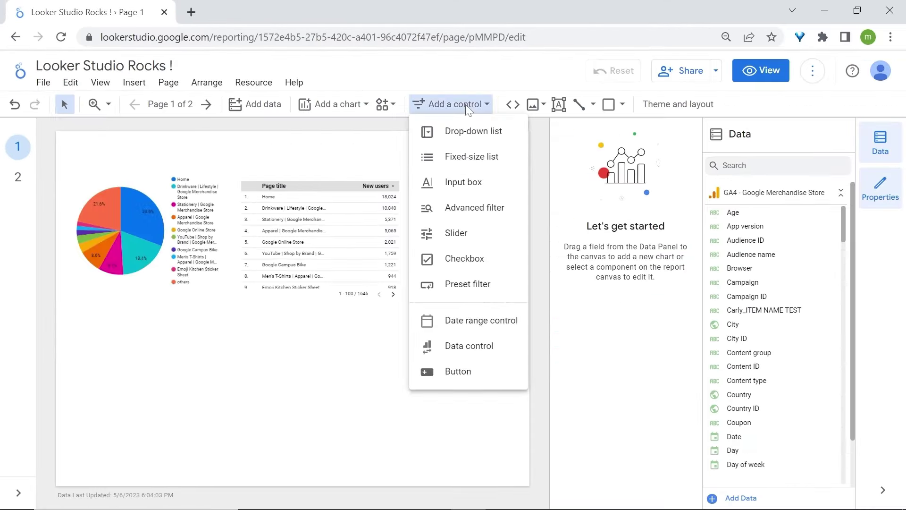
click(495, 325)
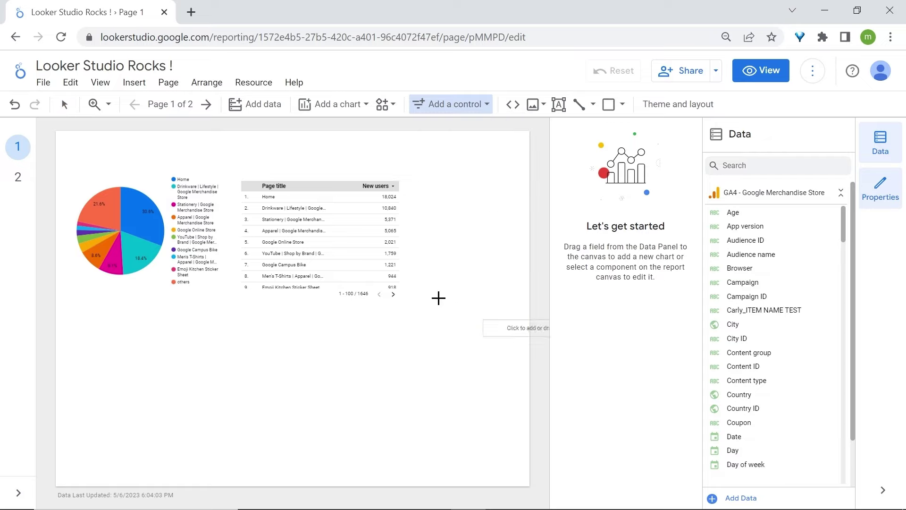
click(362, 141)
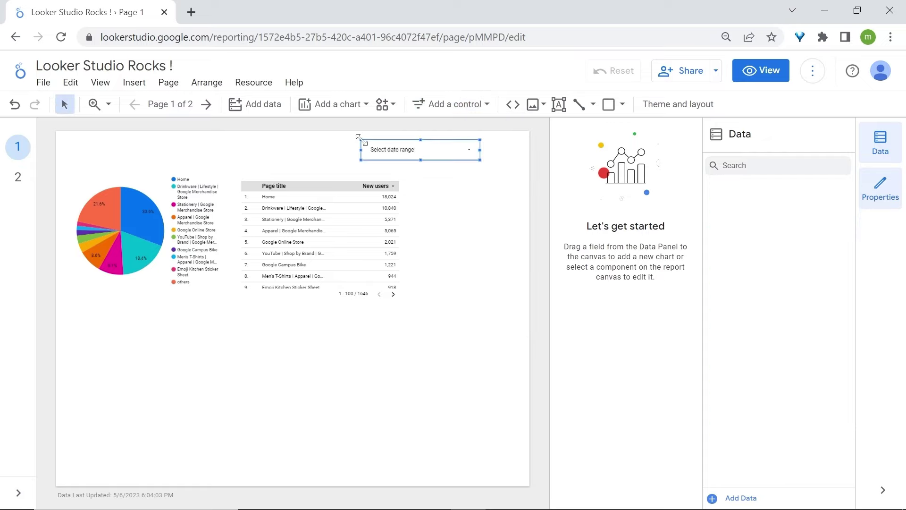
click(469, 154)
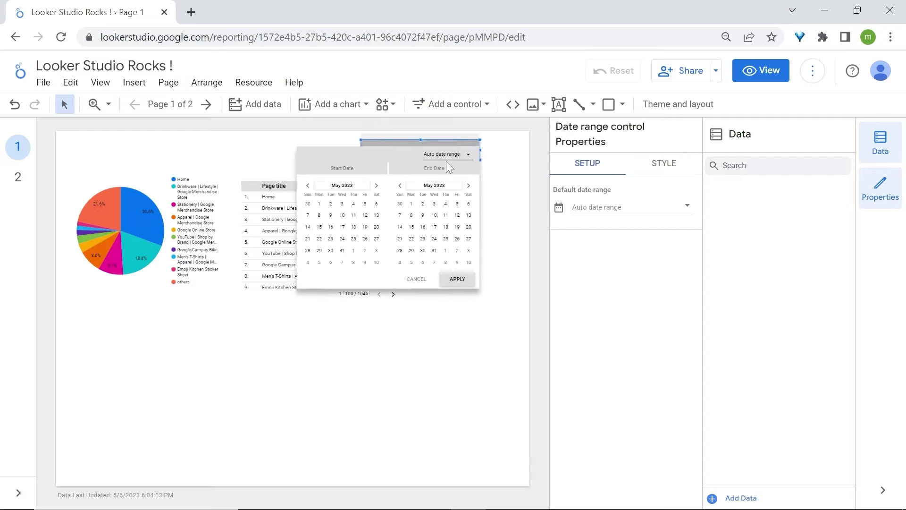
click(515, 171)
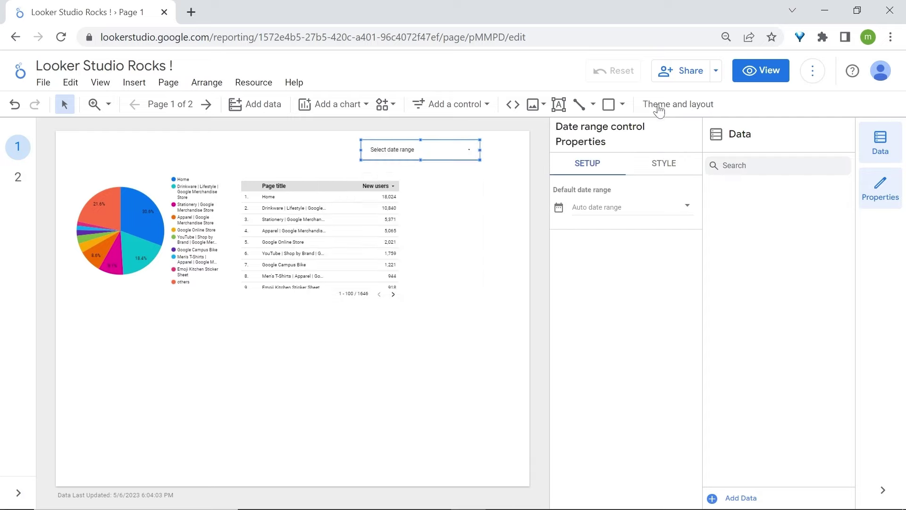
- Preview the report in view mode and apply the date range May 1, 2023 to May 31, 2023
click(752, 71)
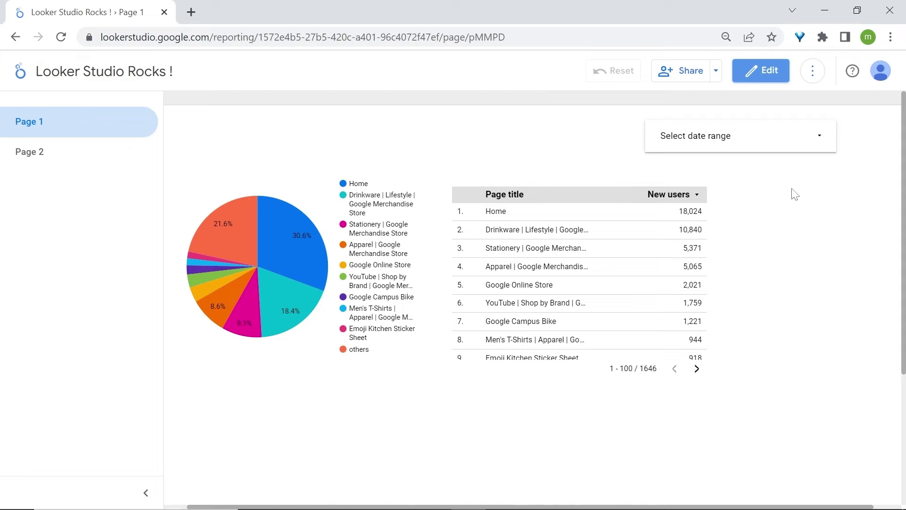
click(820, 137)
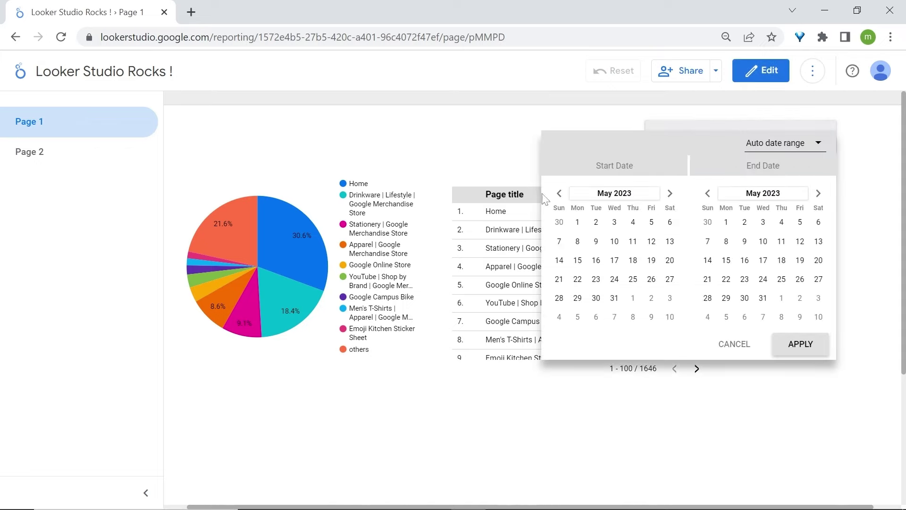
click(578, 221)
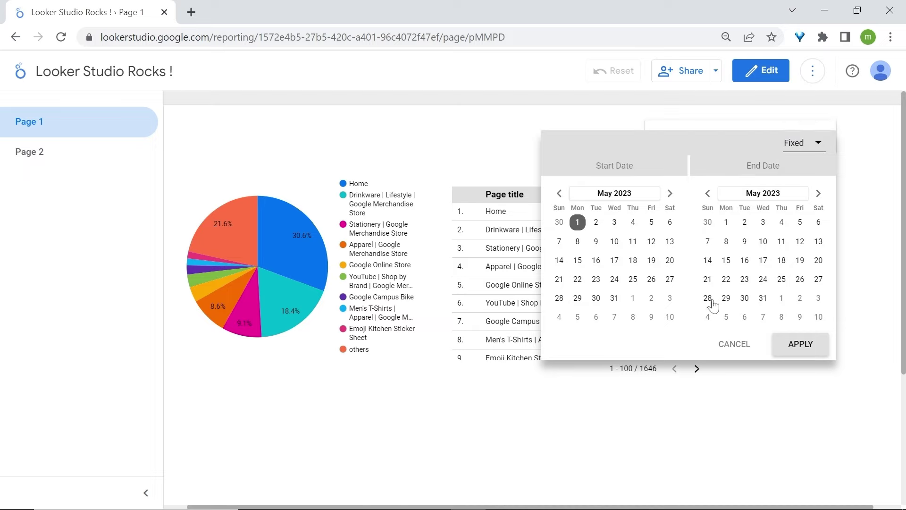
click(763, 297)
click(804, 352)
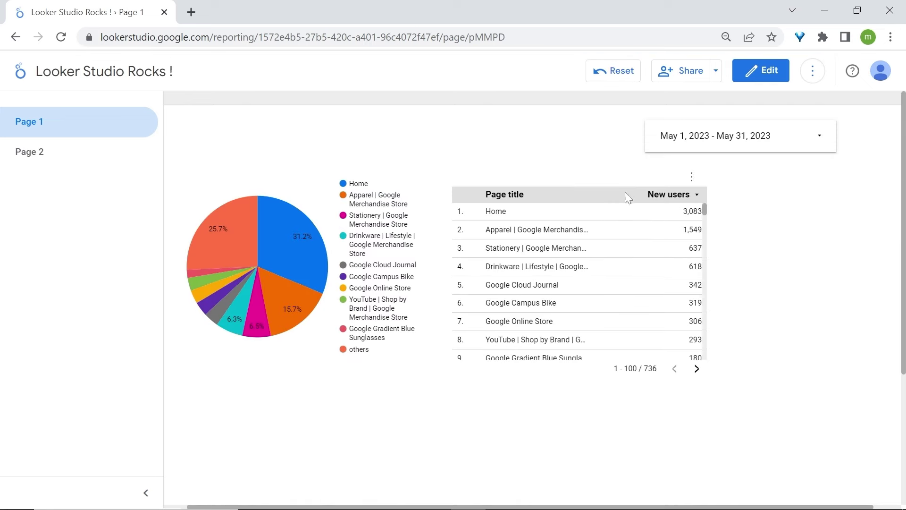
- Return to editing and delete the pie chart and the table together, keeping the date range control
click(761, 71)
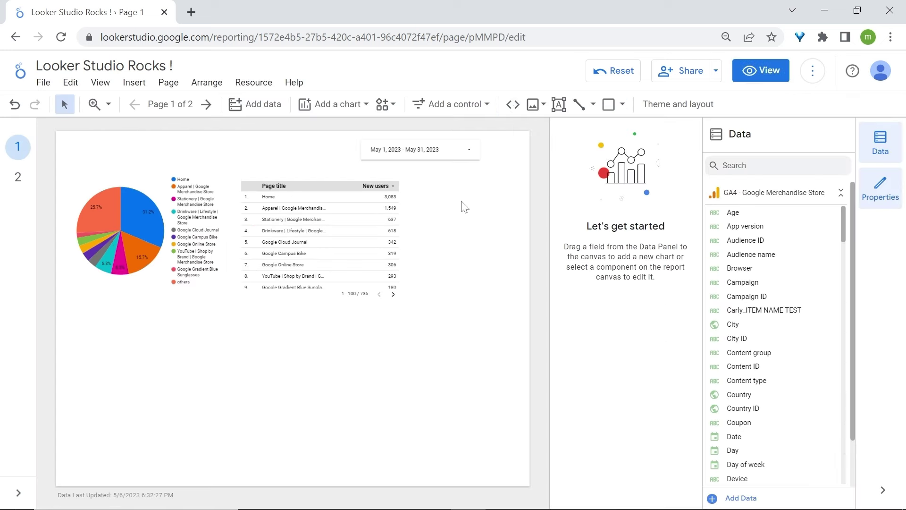
drag(299, 174, 164, 186)
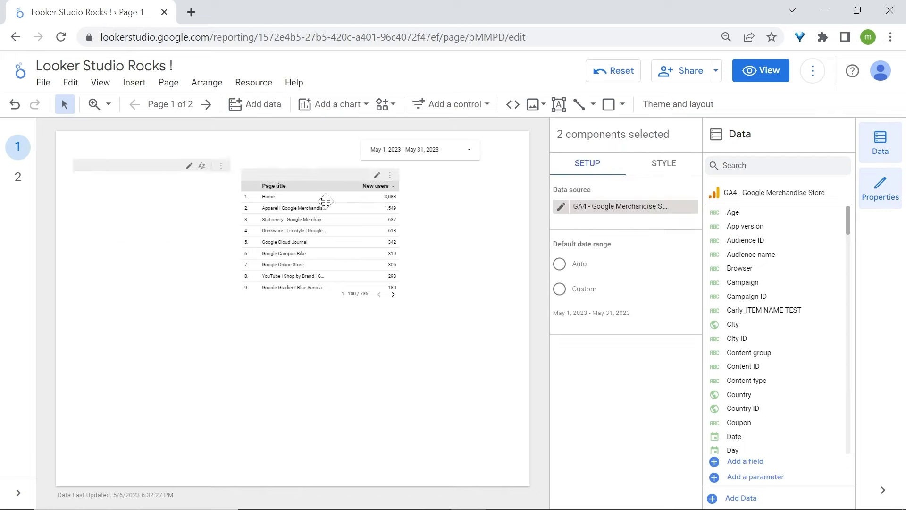
key(Delete)
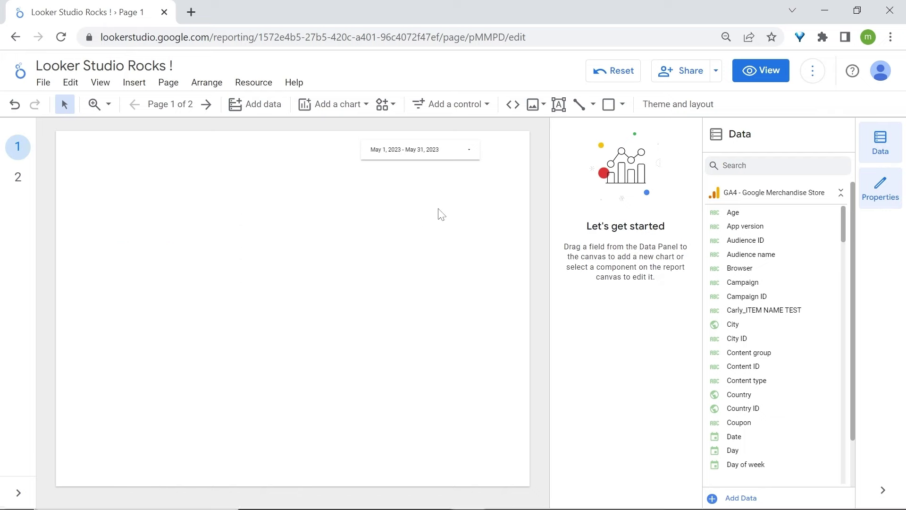
click(511, 105)
click(224, 191)
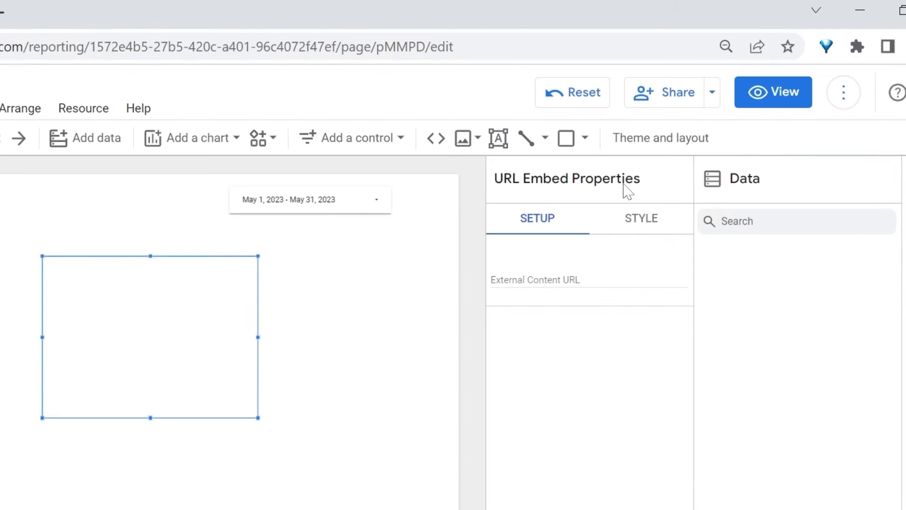
click(491, 277)
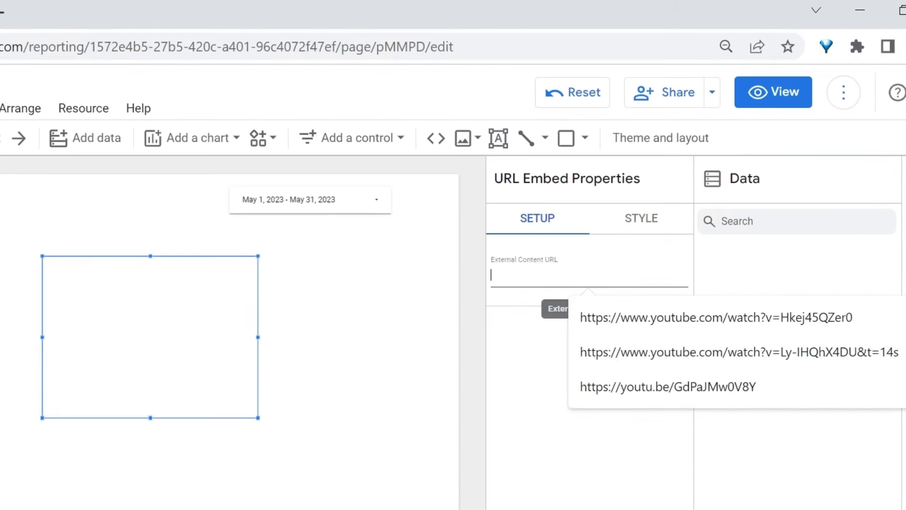
key(Down)
key(Down)
key(Down)
key(Return)
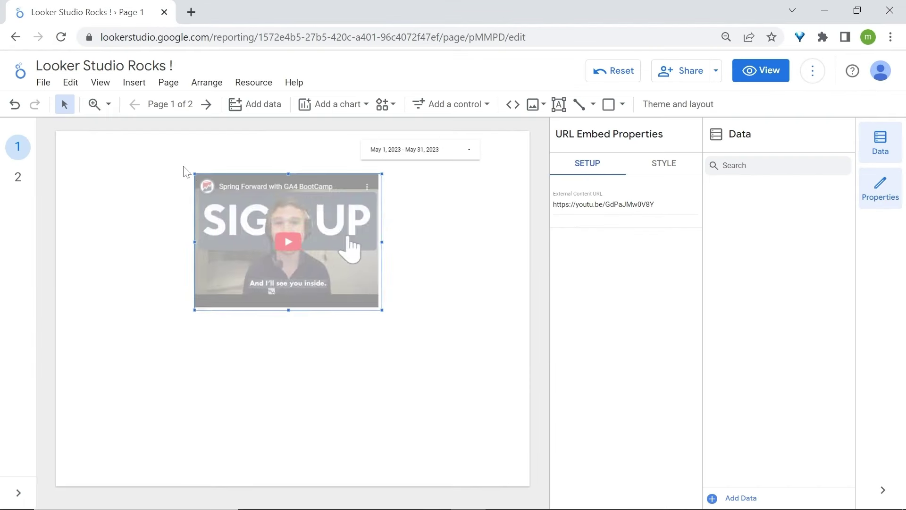
- Enlarge the embedded video toward the page's upper-left corner, and test it by playing and pausing it
drag(194, 174, 96, 159)
click(269, 250)
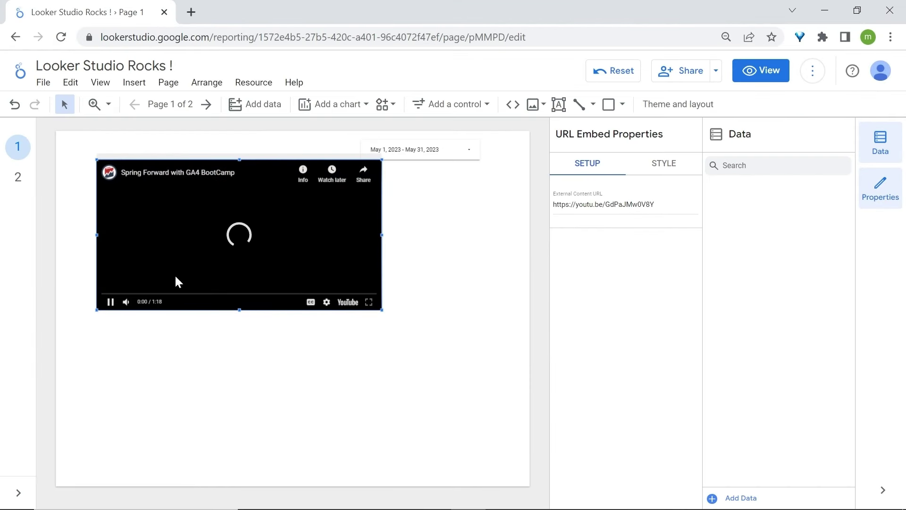
click(111, 306)
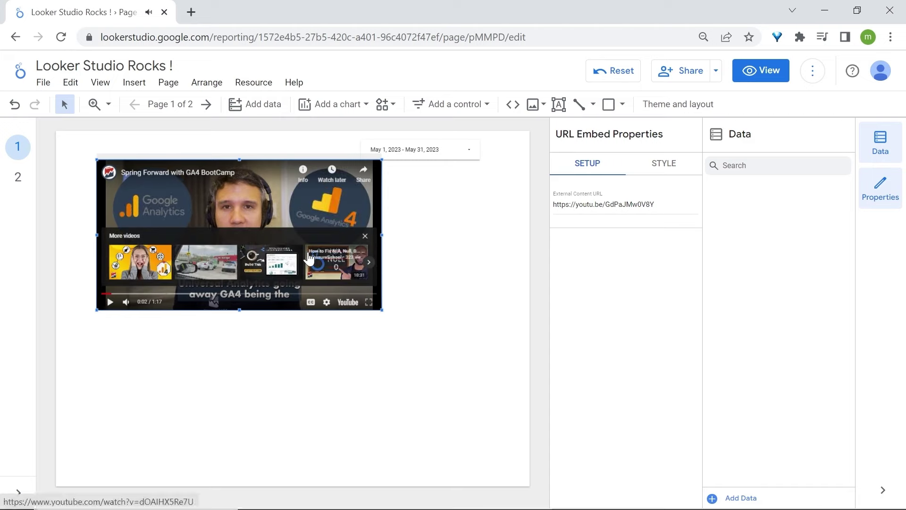
- Replace the embedded video with the MeasureSchool-A-1024x260 image uploaded from the computer, and move it up just below the date range control
key(Delete)
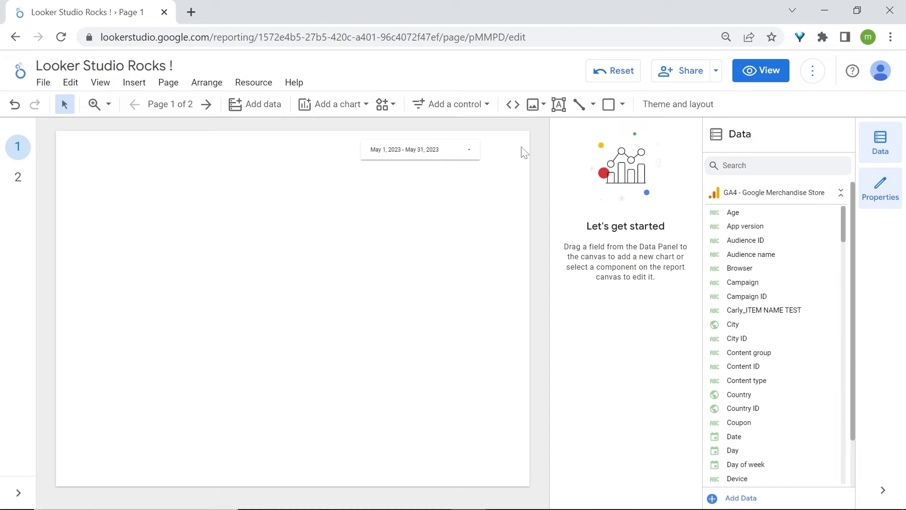
click(542, 106)
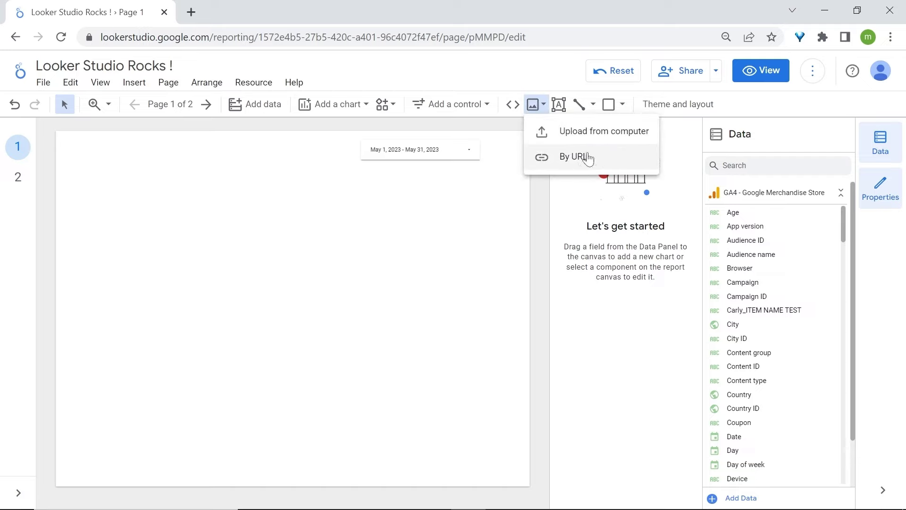
click(583, 134)
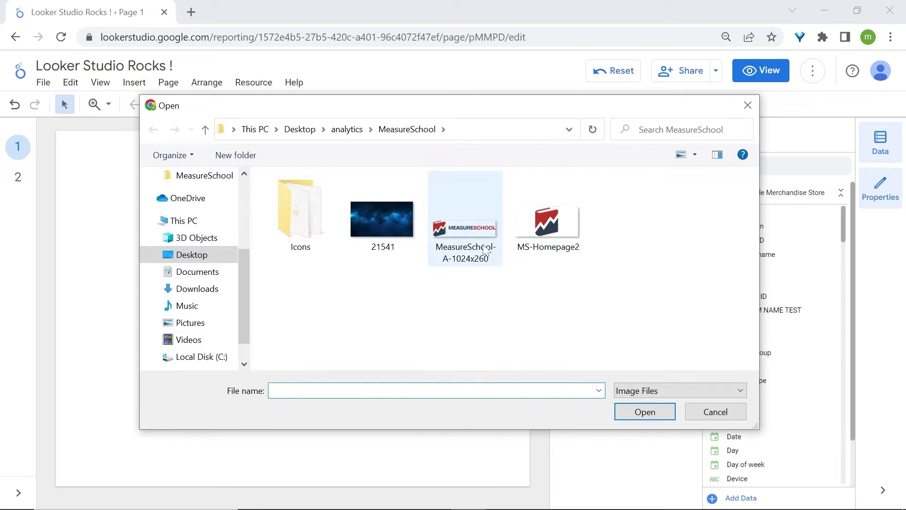
click(486, 250)
click(653, 409)
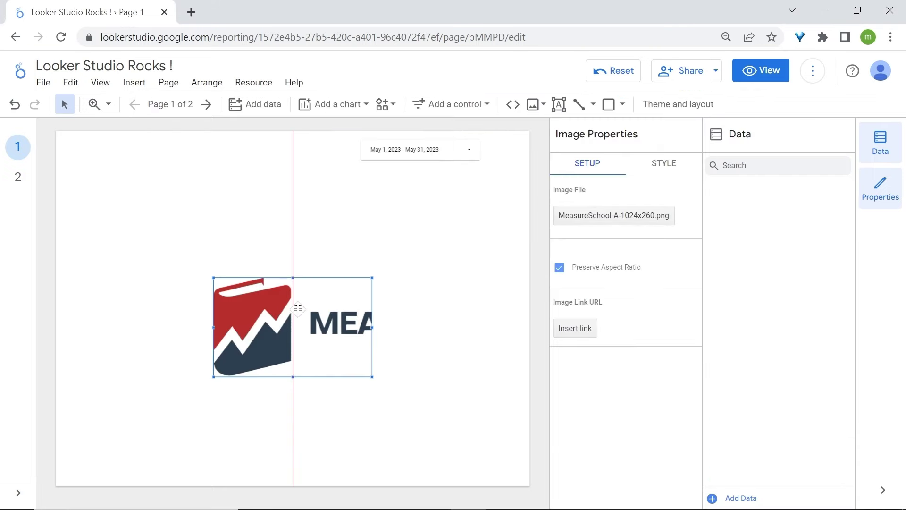
drag(297, 307, 303, 214)
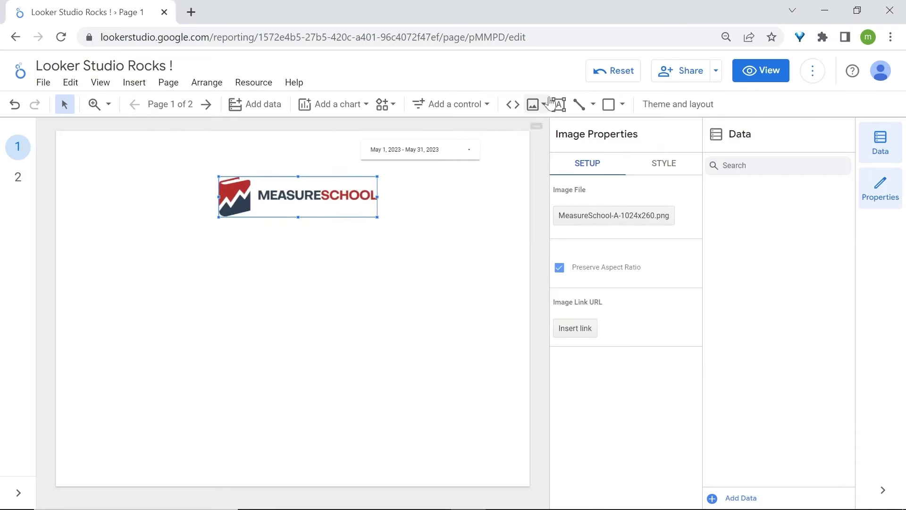
- Look at the logo image's link settings without adding a link, and view the available line and connector types
click(574, 330)
click(539, 323)
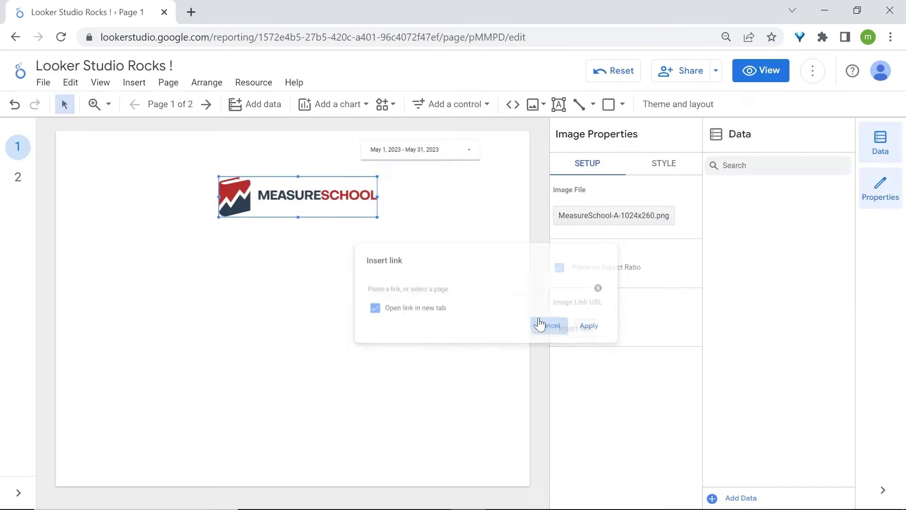
click(461, 222)
click(592, 104)
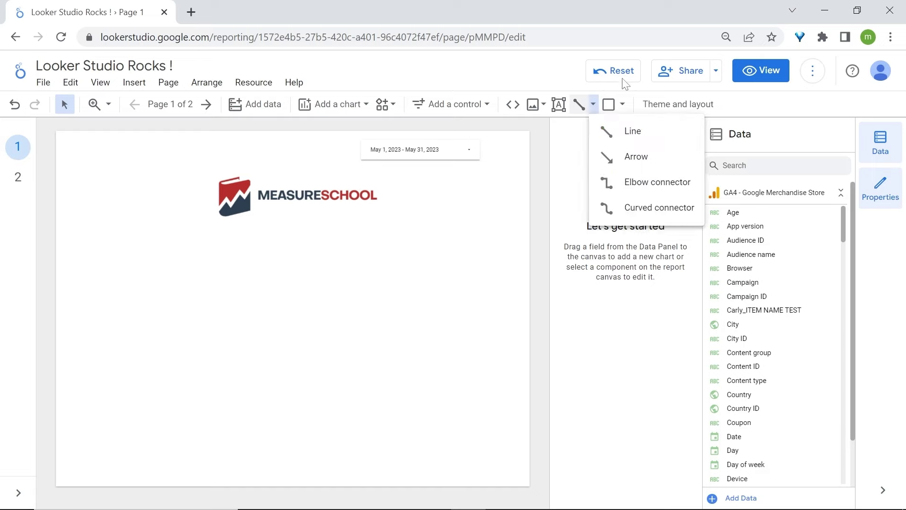
- Draw a wide oval with the circle shape and a larger rectangle beside it below the logo, and fill the rectangle with teal
click(622, 104)
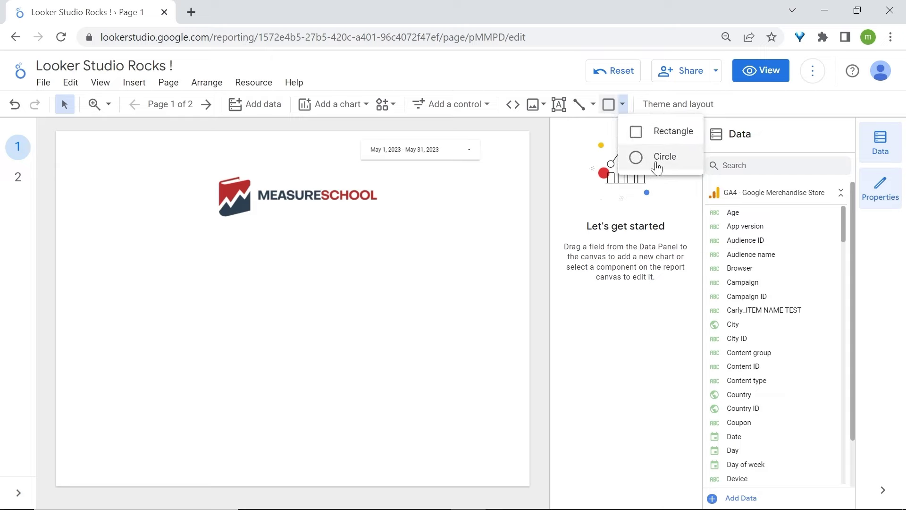
click(657, 167)
drag(134, 261, 233, 320)
click(623, 103)
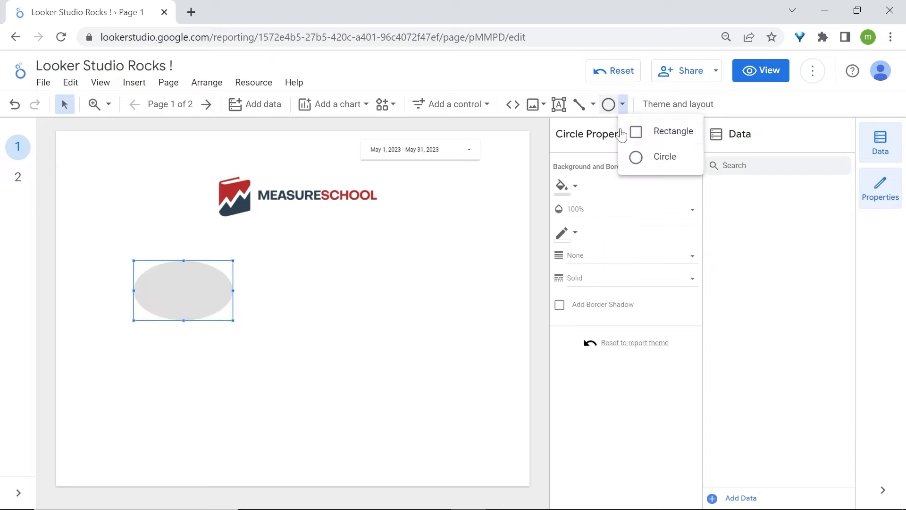
click(651, 131)
drag(280, 257, 499, 336)
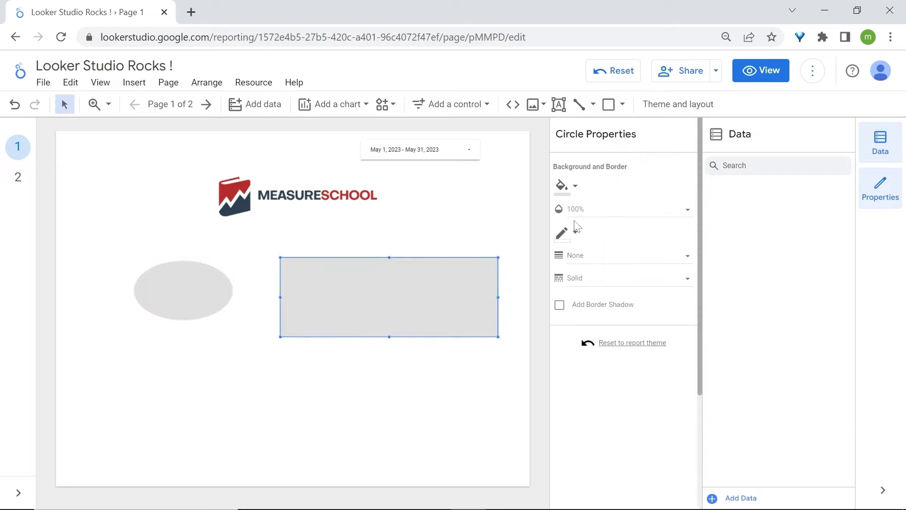
click(577, 187)
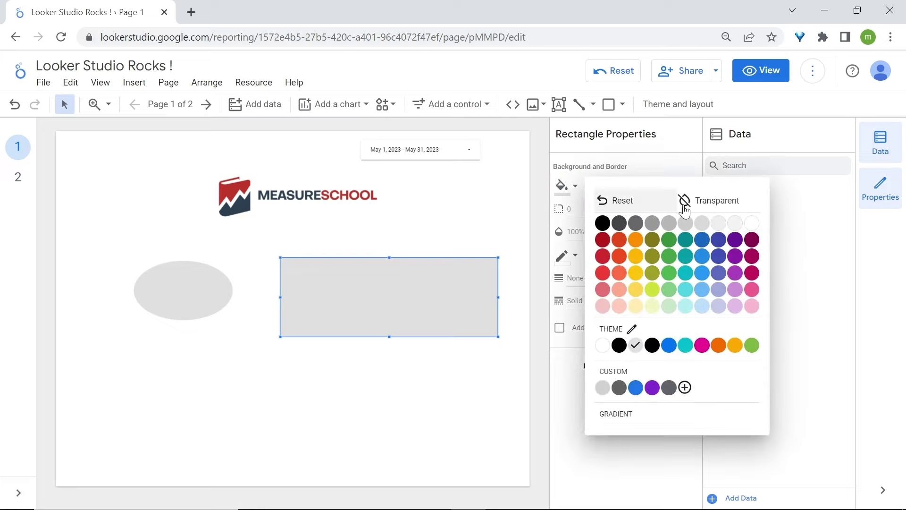
click(697, 278)
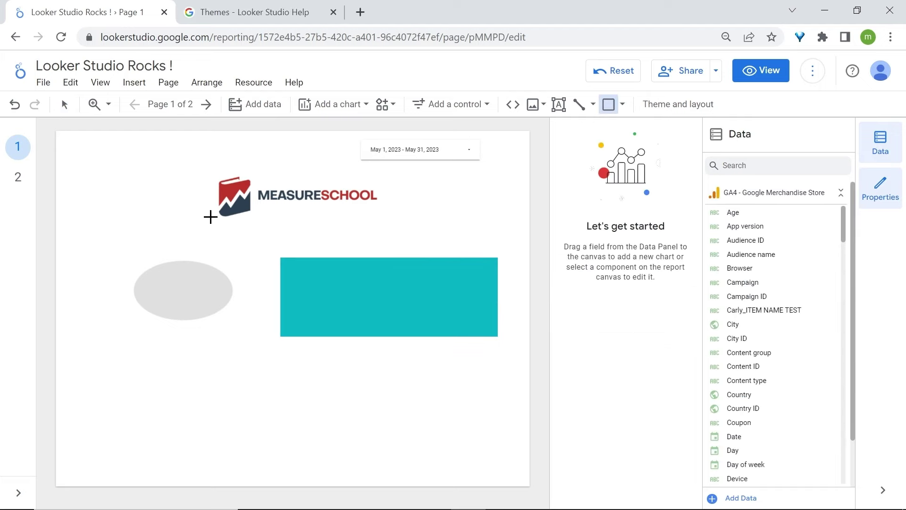
- Add a table chart to the page below the logo, and delete the grey oval and the teal rectangle
drag(111, 252, 381, 303)
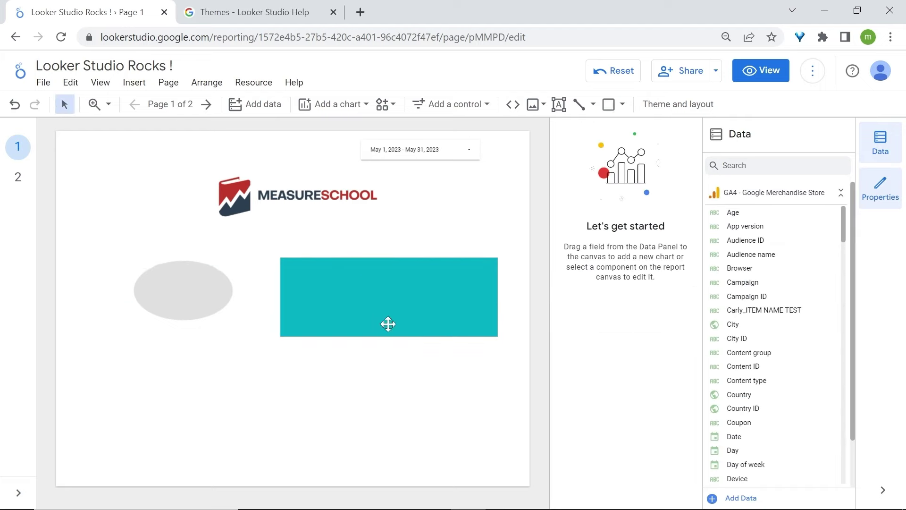
click(326, 104)
click(316, 146)
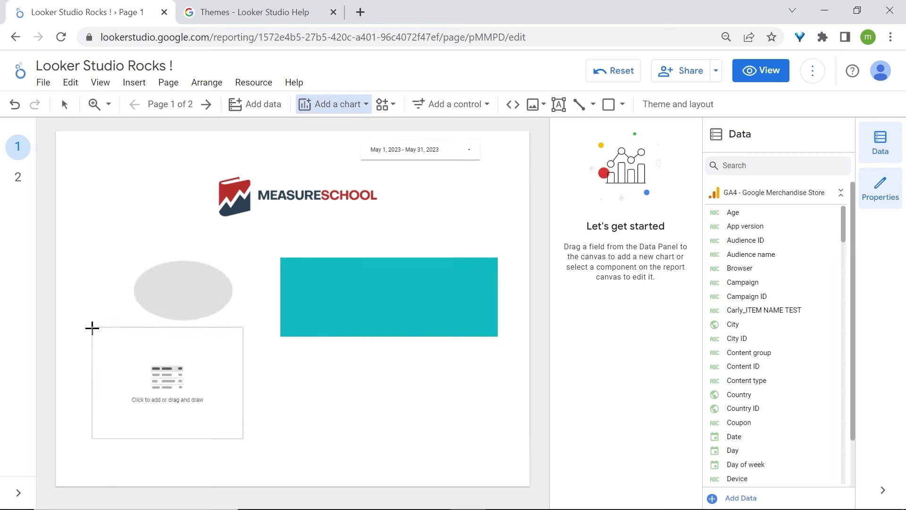
click(91, 325)
drag(101, 248, 345, 293)
key(Delete)
- Open the report's theme settings, try the Constellation and Groovy themes, and apply the Fog theme
click(453, 267)
click(676, 105)
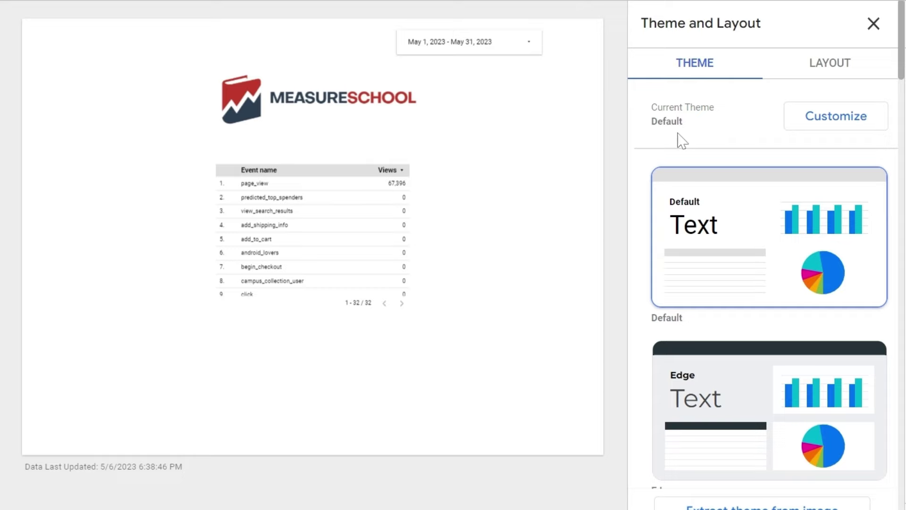
scroll(741, 276, down, 10)
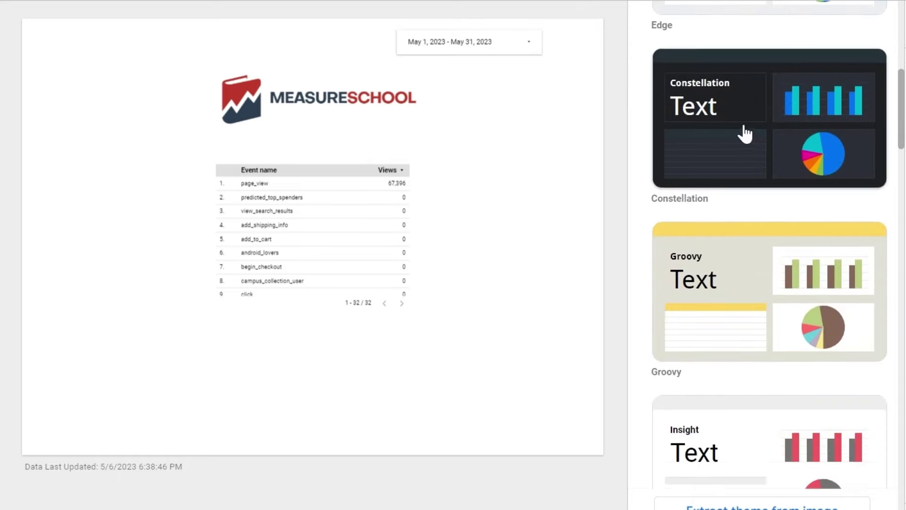
click(745, 135)
click(756, 258)
scroll(721, 442, down, 10)
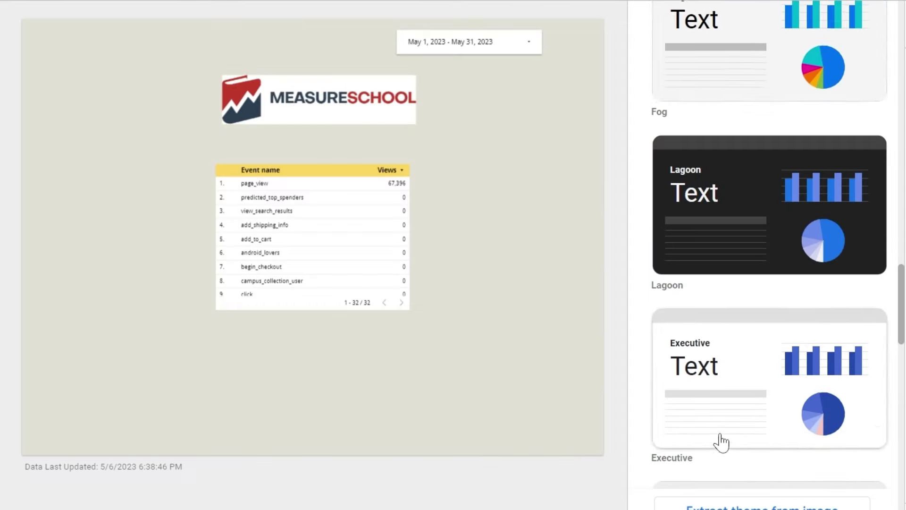
click(737, 89)
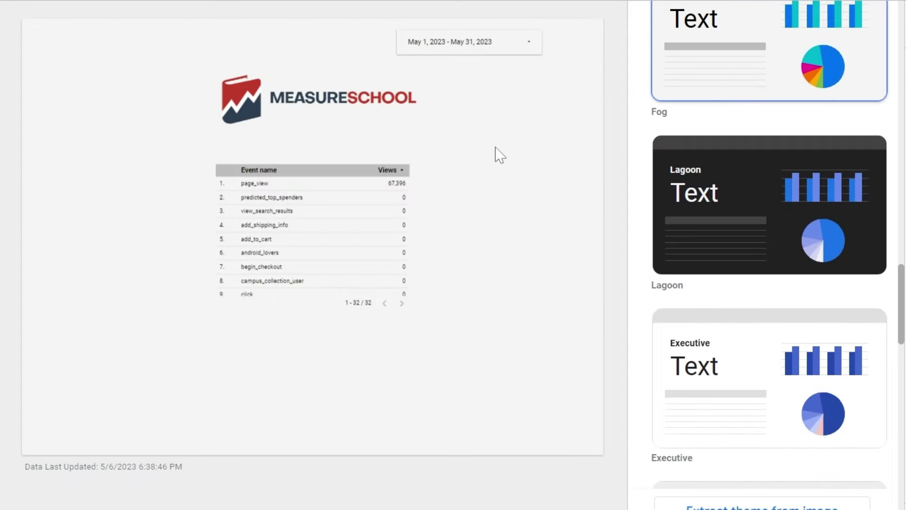
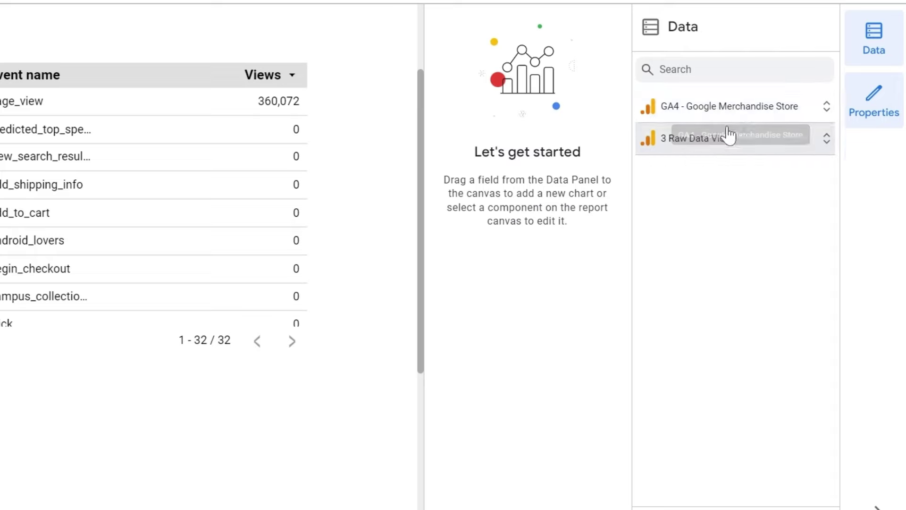
- Expand the GA4 - Google Merchandise Store data source and examine its dimension and metric fields and their data type icons
click(744, 108)
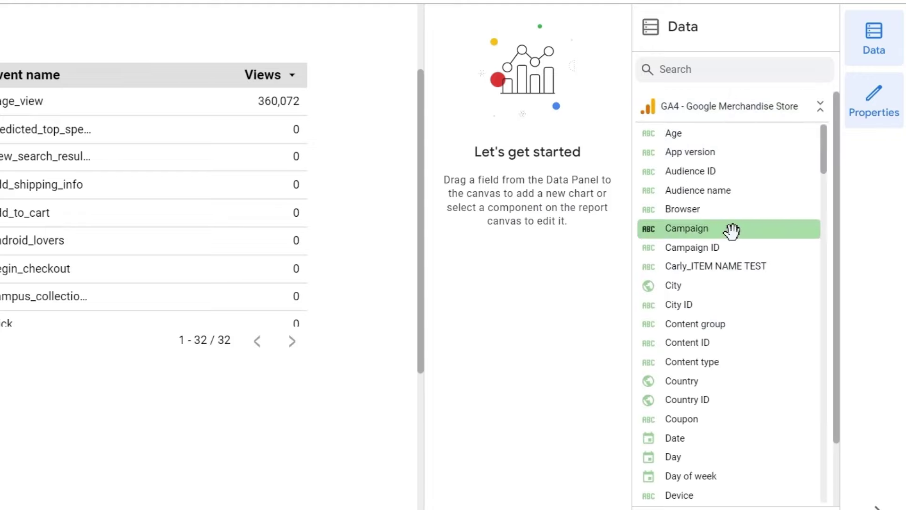
scroll(732, 228, down, 8)
scroll(732, 228, down, 18)
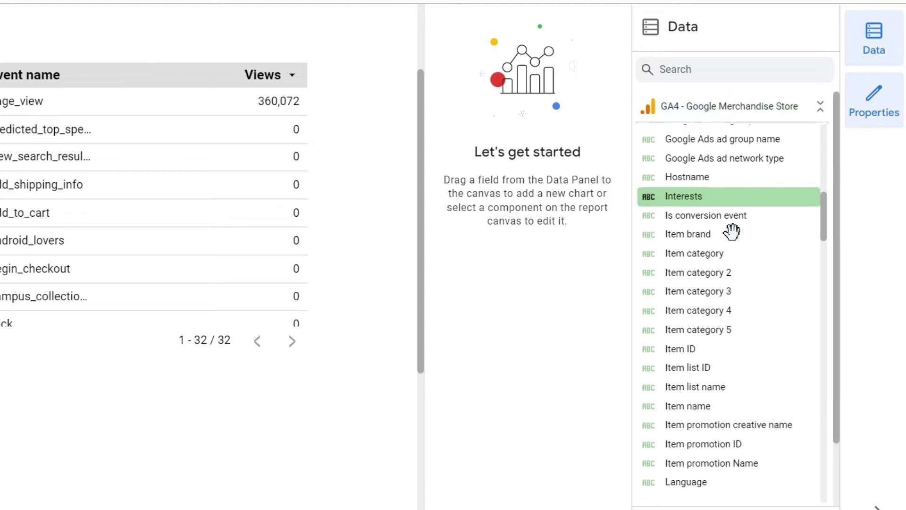
scroll(732, 228, up, 20)
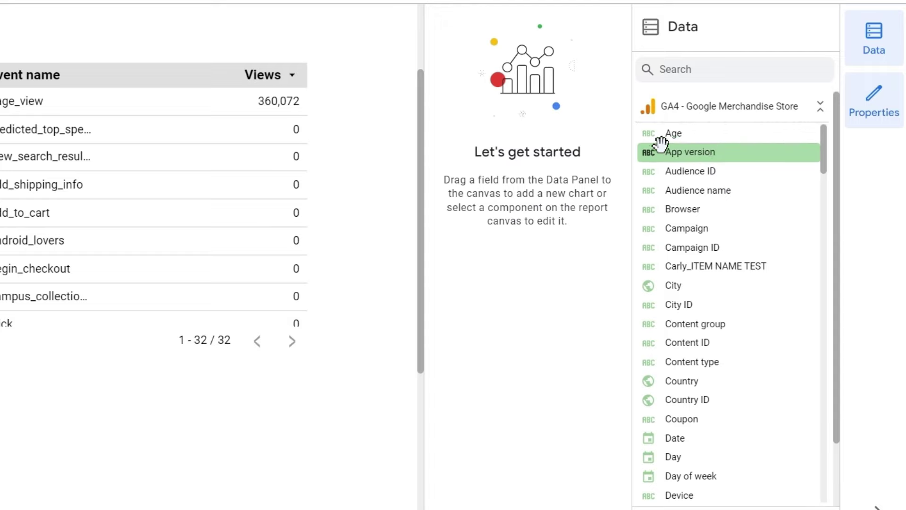
scroll(702, 244, down, 1)
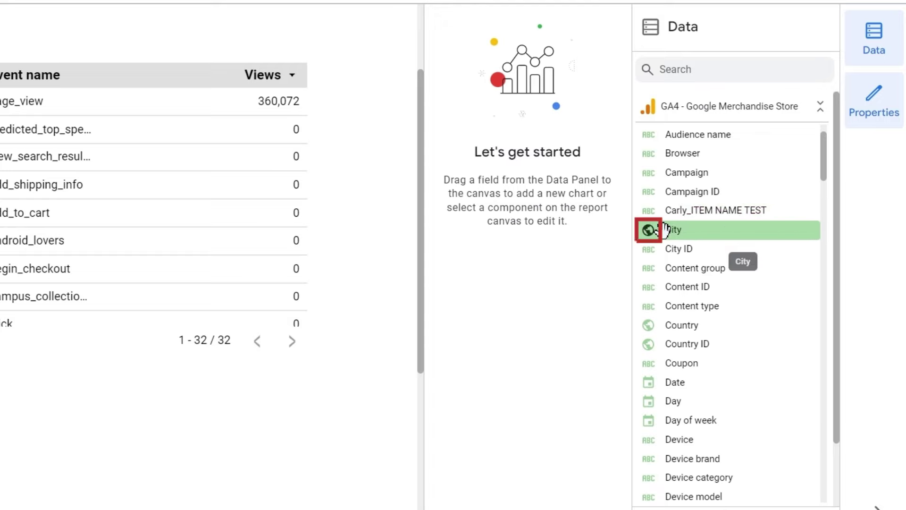
scroll(700, 340, down, 2)
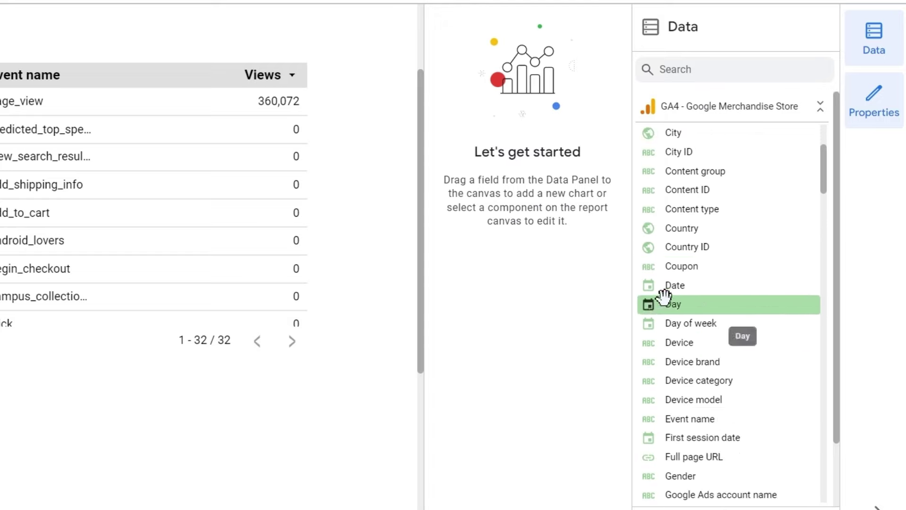
scroll(680, 328, down, 15)
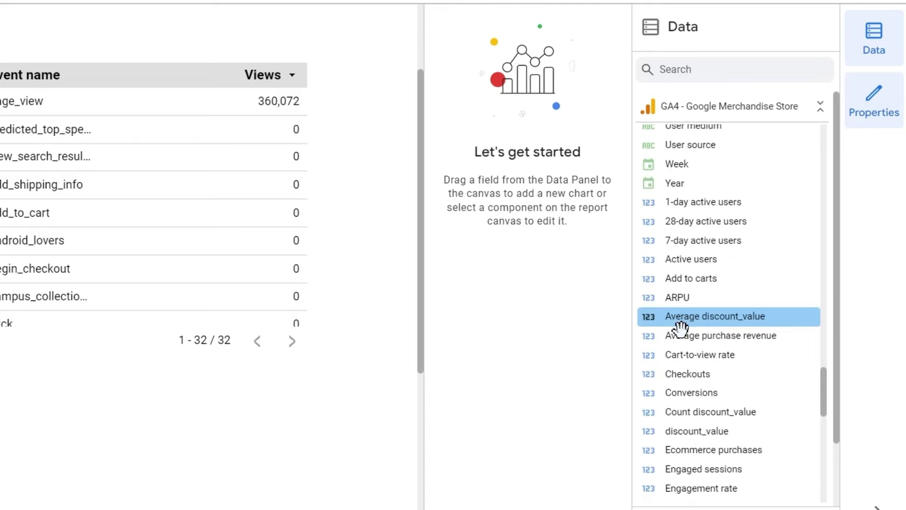
scroll(680, 328, up, 2)
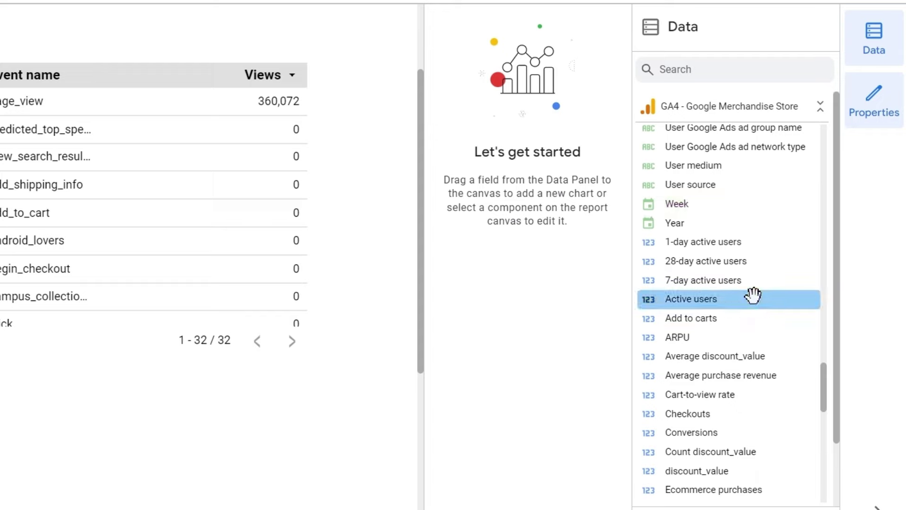
scroll(752, 295, down, 3)
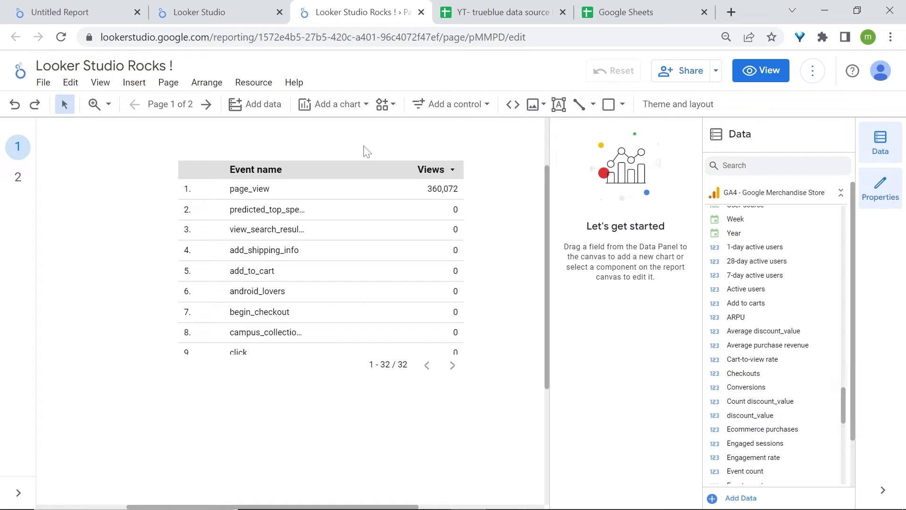
- Select the event table and look through the data sources available for it, keeping GA4 - Google Merchandise Store
click(347, 167)
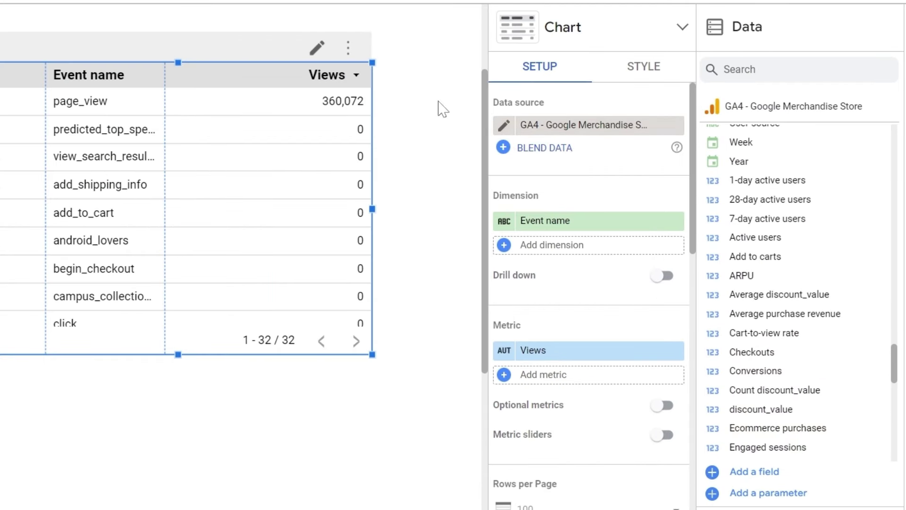
click(585, 125)
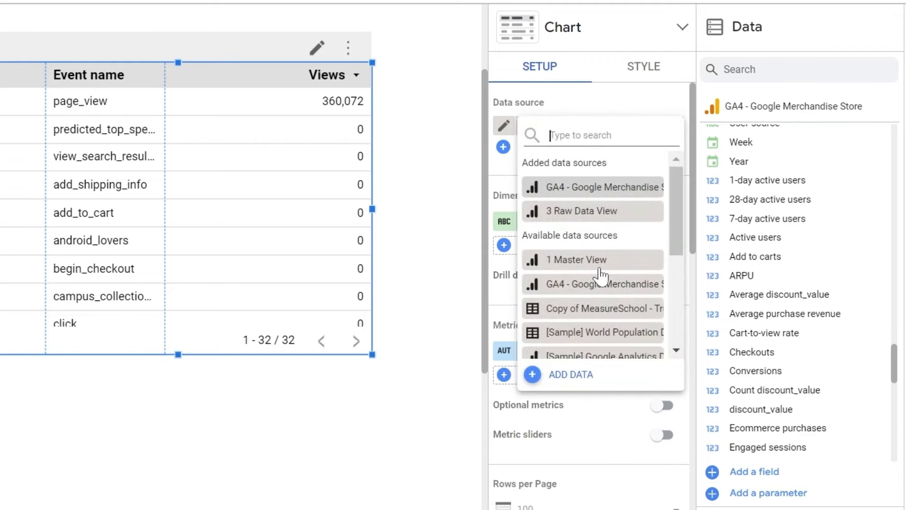
scroll(600, 273, down, 3)
click(603, 105)
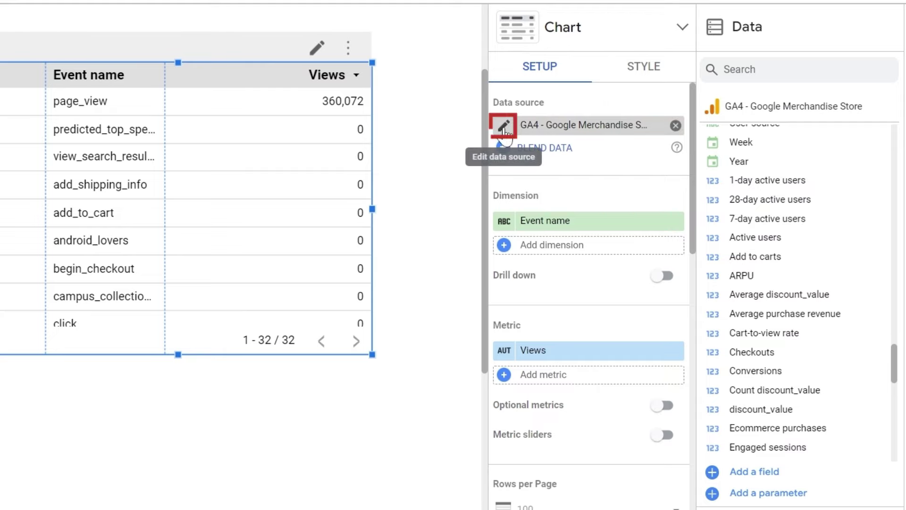
- Review the table's event rows and setup options, and remove the Event name dimension from the table
scroll(436, 233, up, 2)
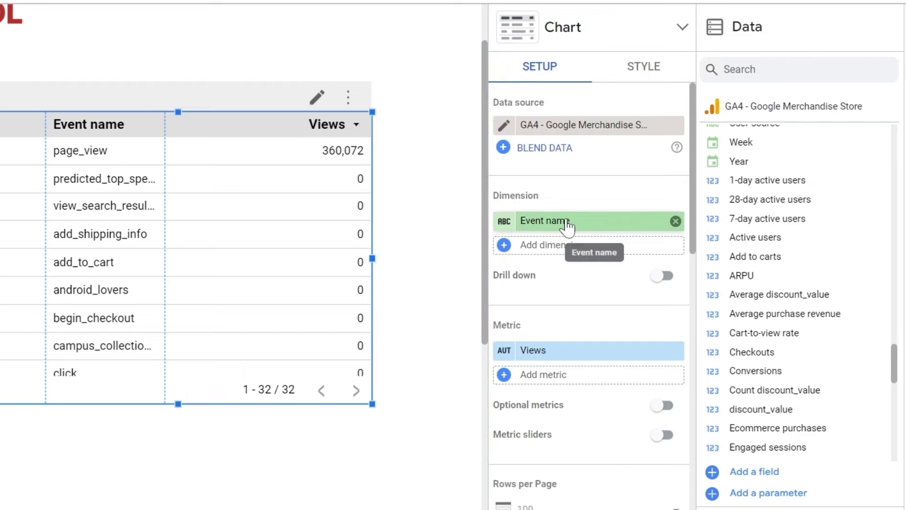
scroll(105, 184, down, 1)
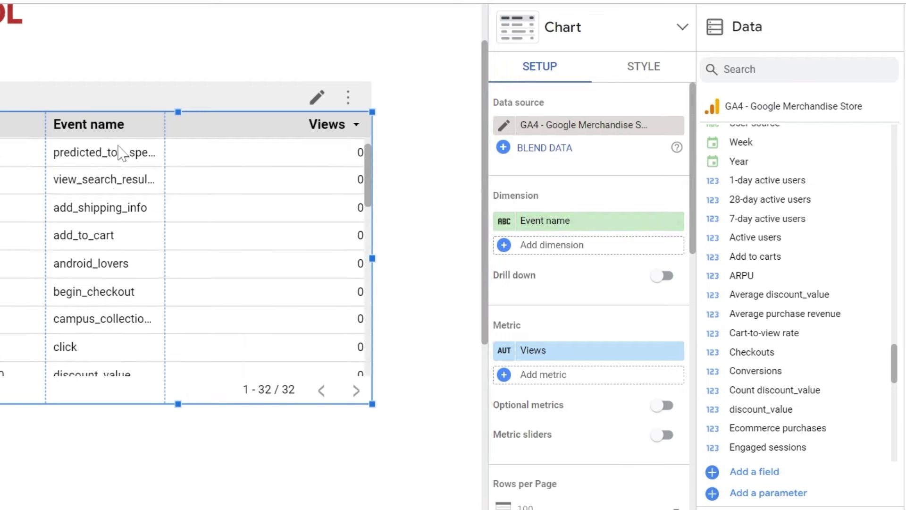
scroll(111, 247, up, 1)
scroll(532, 317, down, 1)
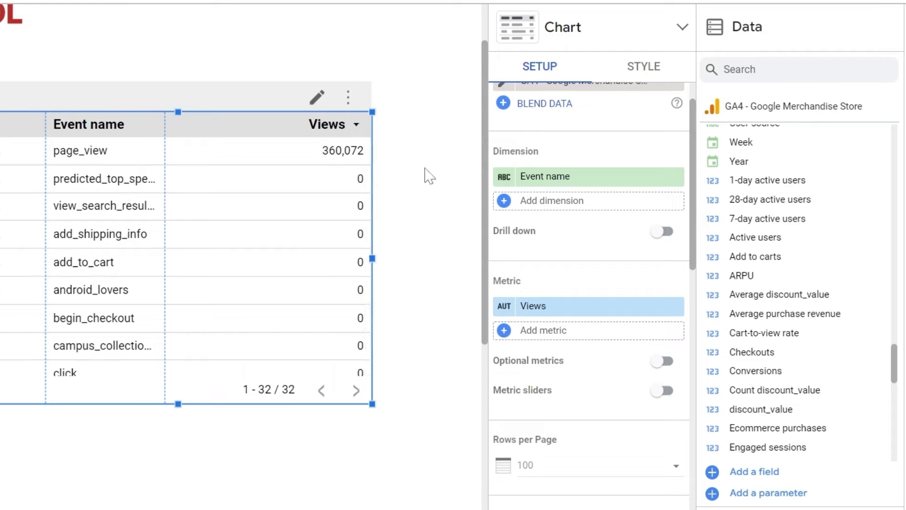
scroll(429, 176, up, 1)
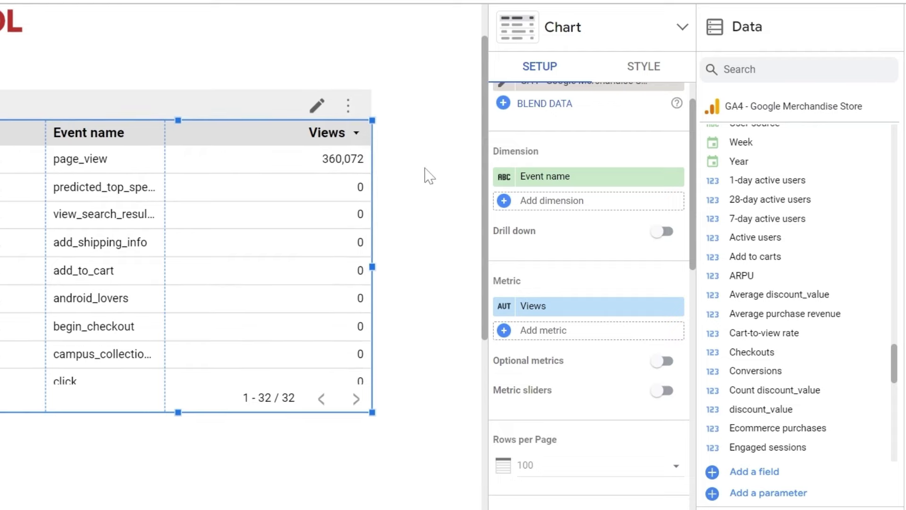
click(676, 178)
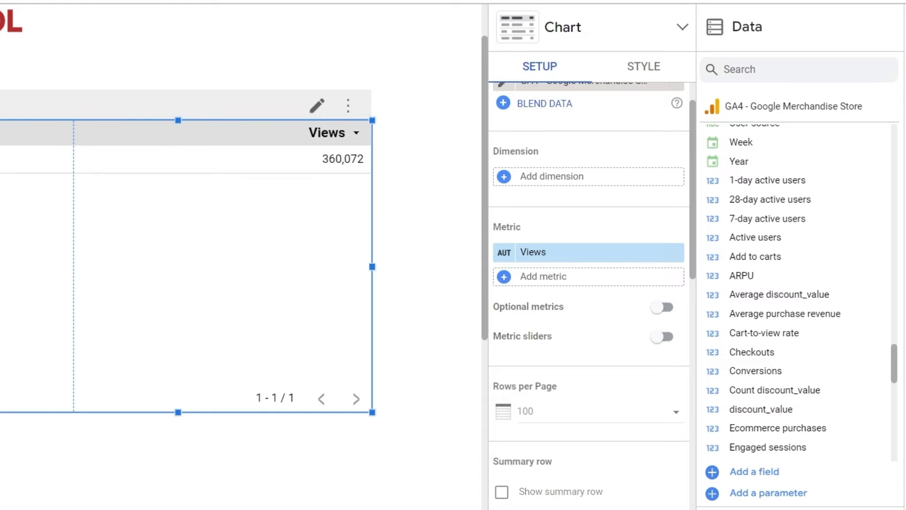
- Search the data fields for "Event name" and add that field as the table's dimension
scroll(805, 256, down, 2)
scroll(807, 257, up, 6)
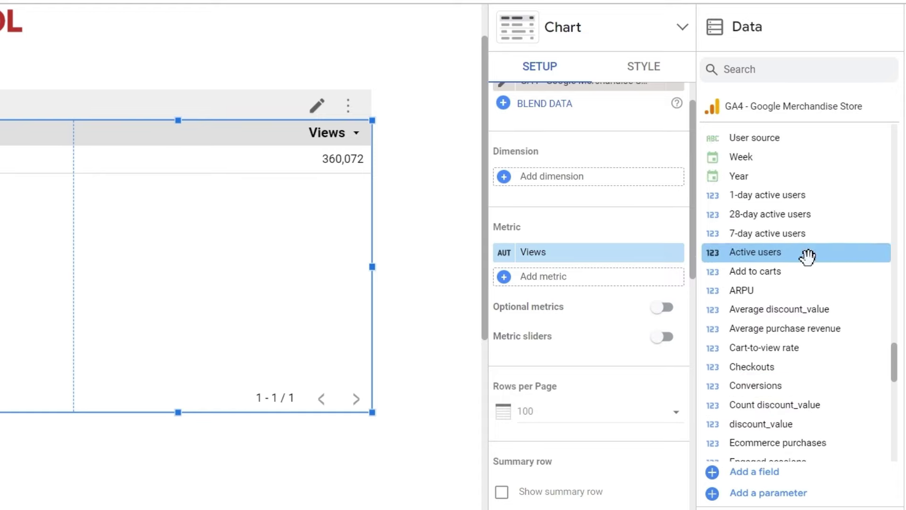
scroll(807, 257, up, 5)
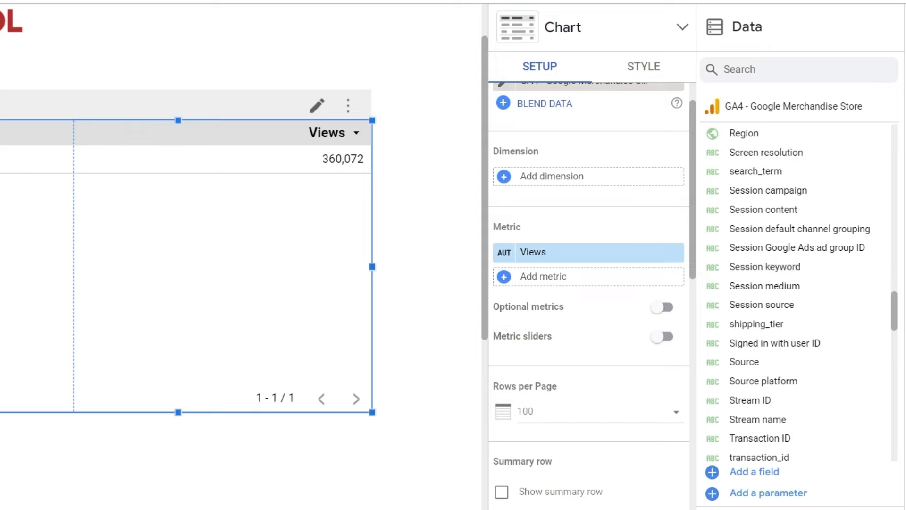
click(725, 69)
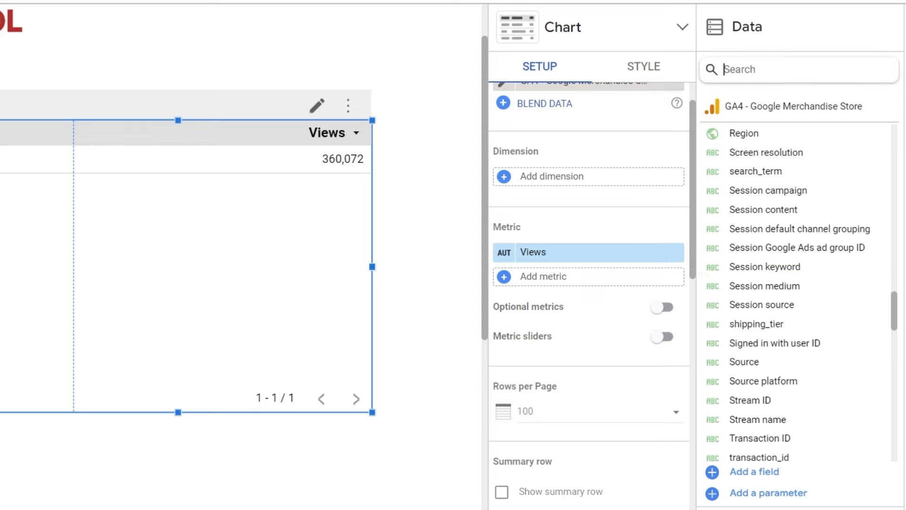
text(Event name)
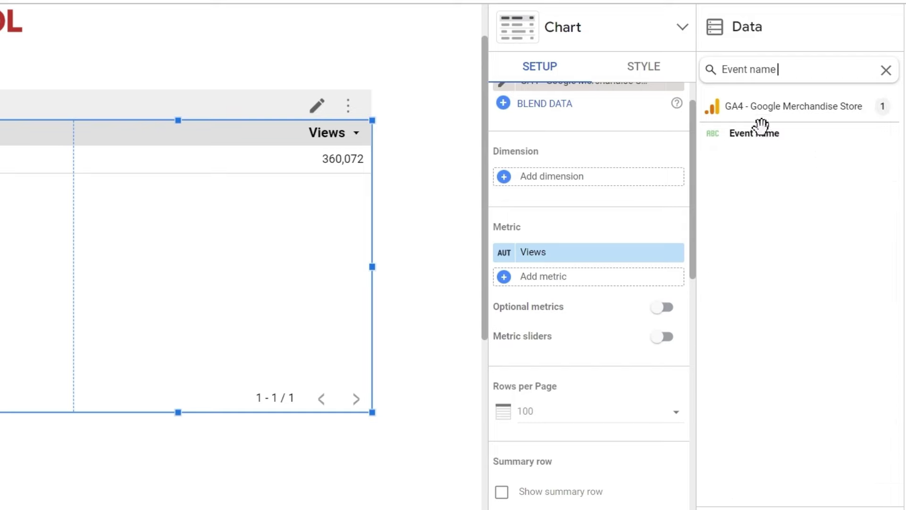
drag(796, 137, 601, 180)
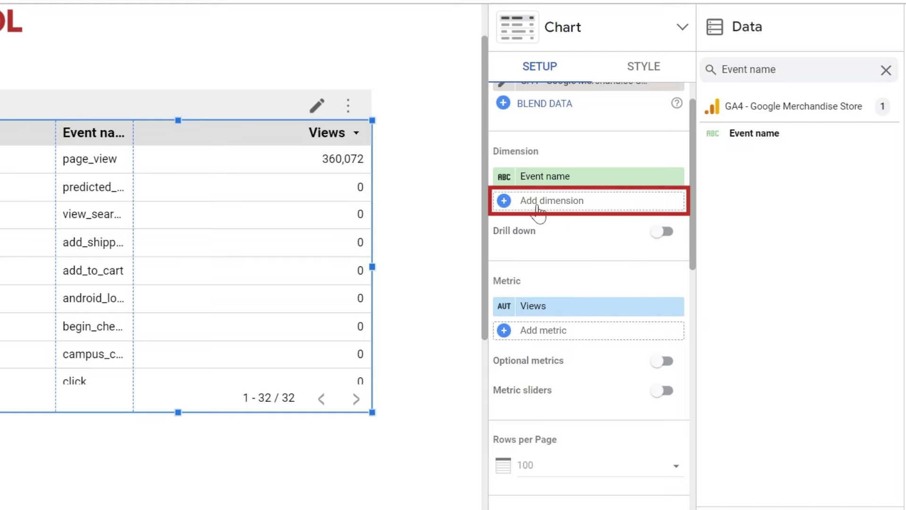
- Add Age as a second dimension of the table and widen the Event name column to fit the full event names
click(527, 207)
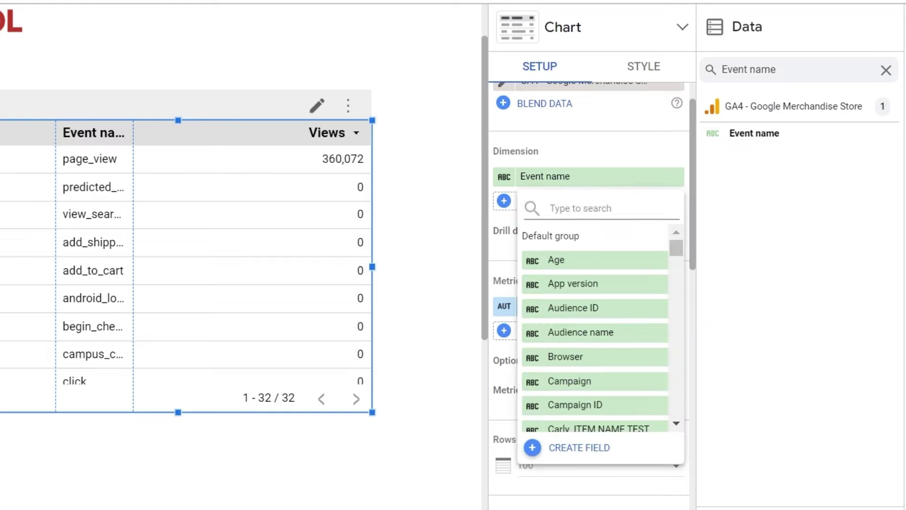
click(576, 261)
drag(180, 158, 212, 157)
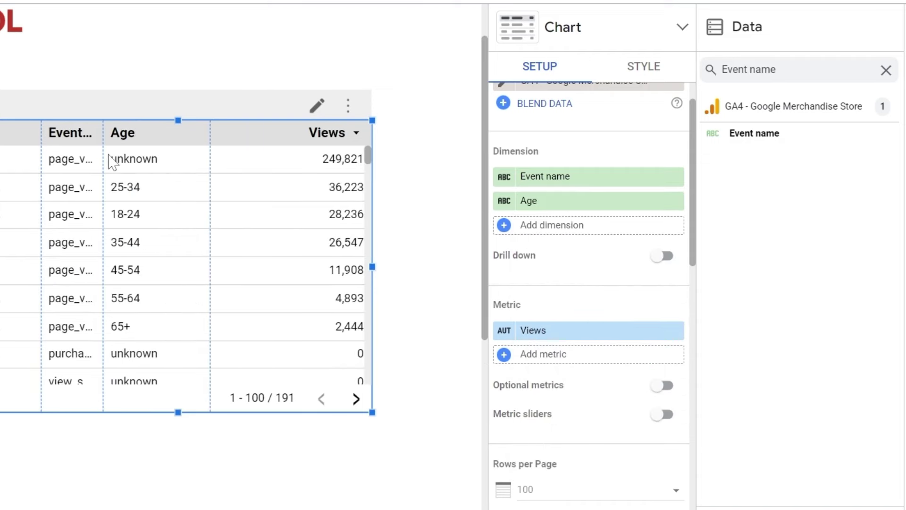
drag(104, 158, 136, 158)
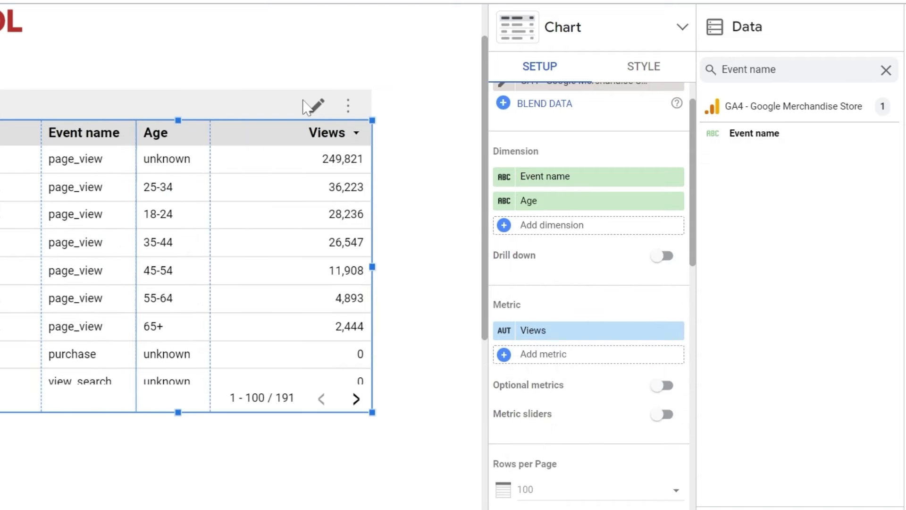
- Replace the table's Age dimension with a second Event name field, and remove that duplicate dimension
click(588, 178)
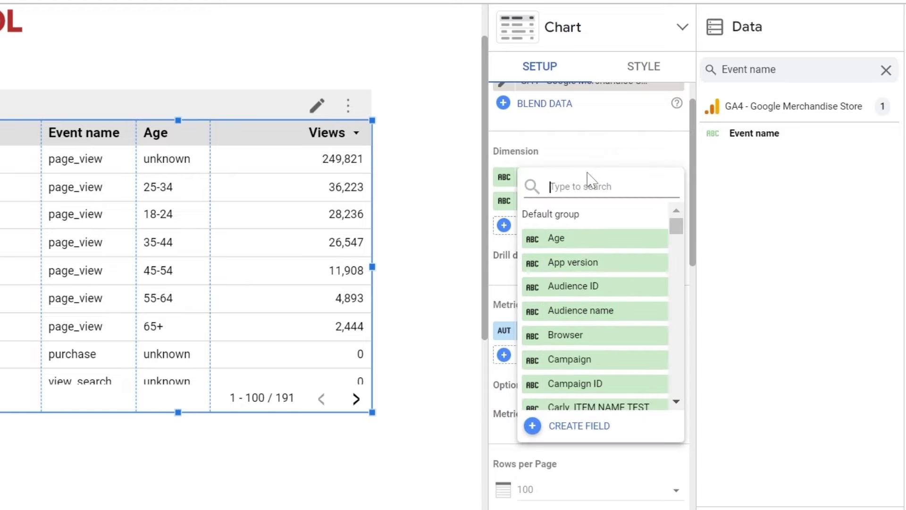
key(Escape)
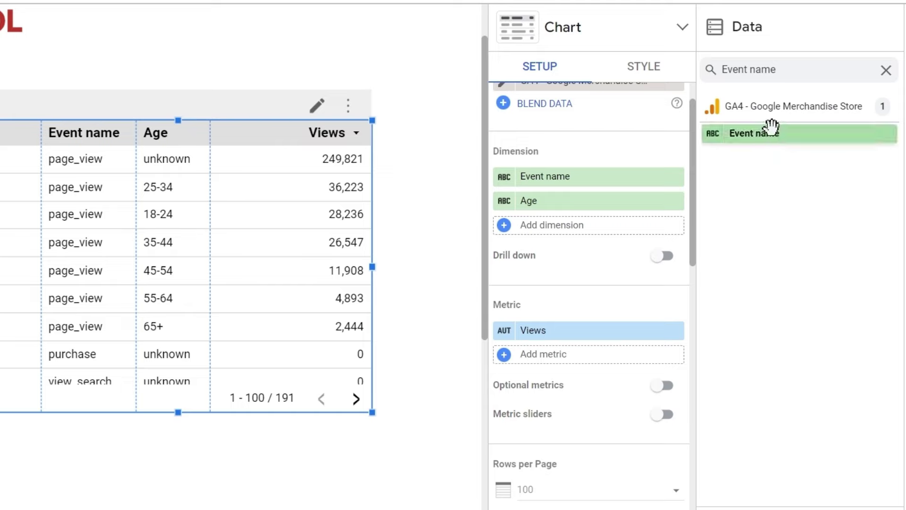
drag(770, 129, 596, 198)
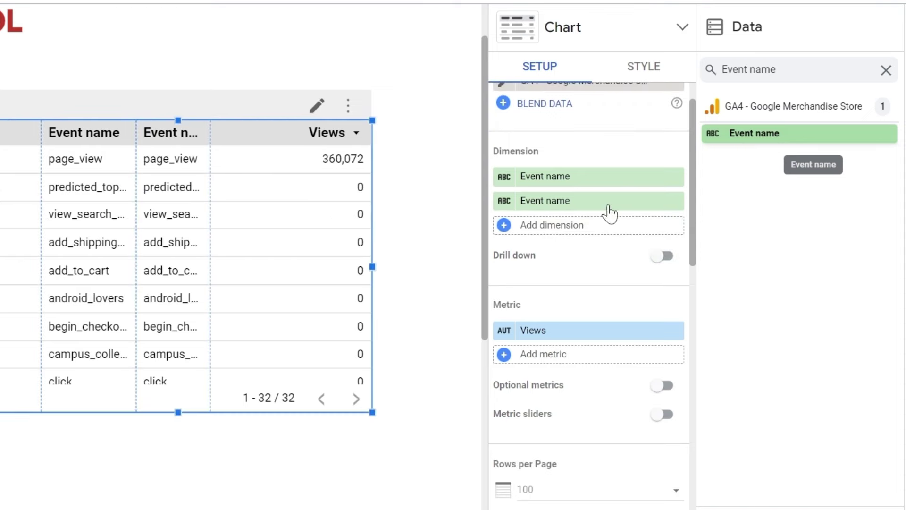
click(673, 201)
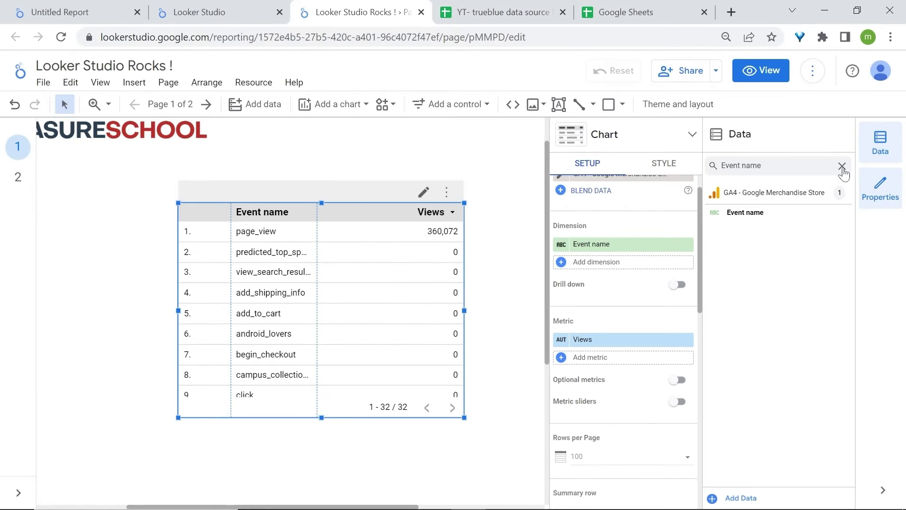
- Clear the data field search and delete the event table from the page
click(842, 166)
scroll(531, 291, down, 1)
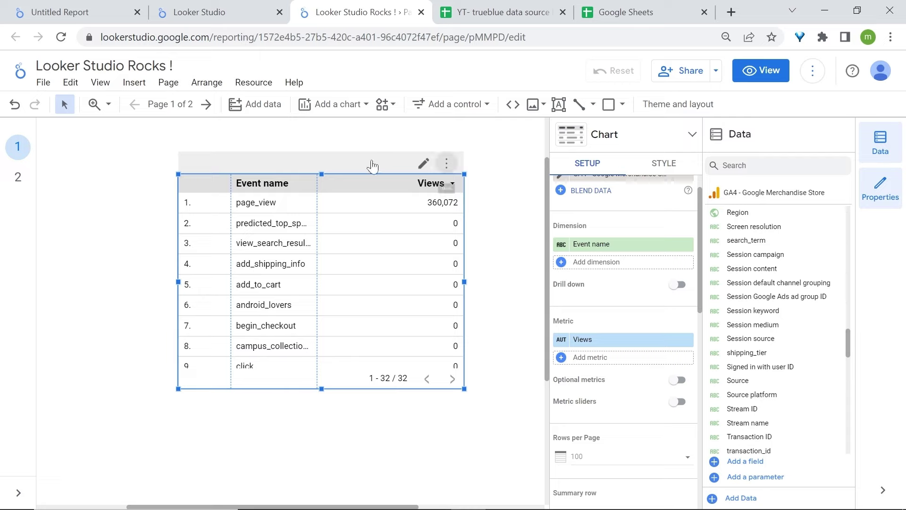
click(346, 108)
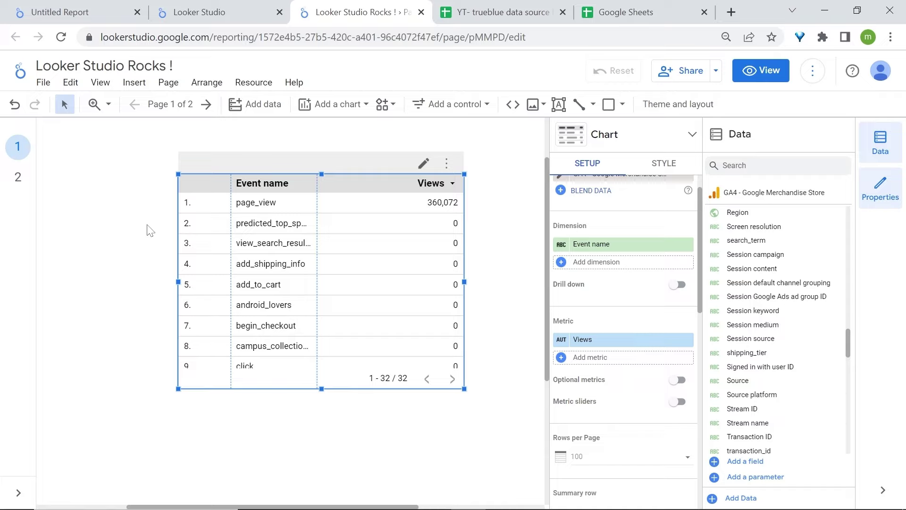
key(Delete)
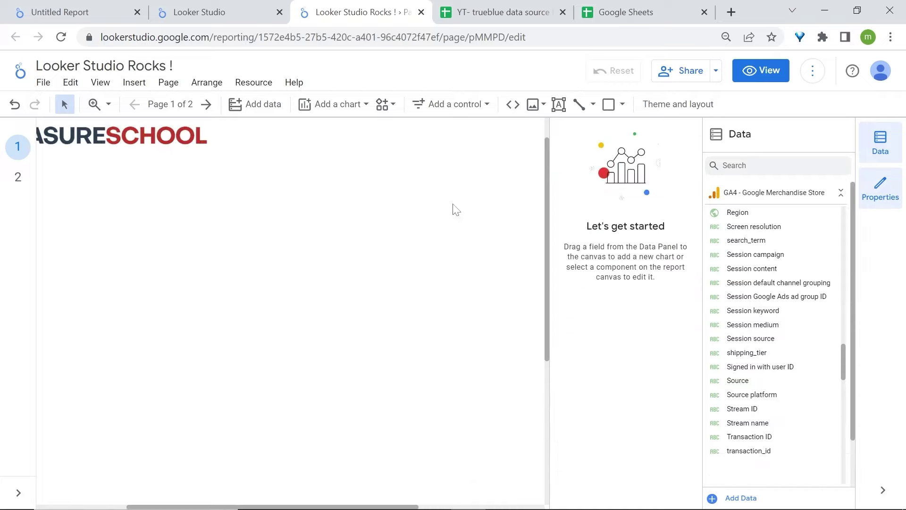
- Add a Views scorecard below the logo and place a copy of it beside the original
click(342, 104)
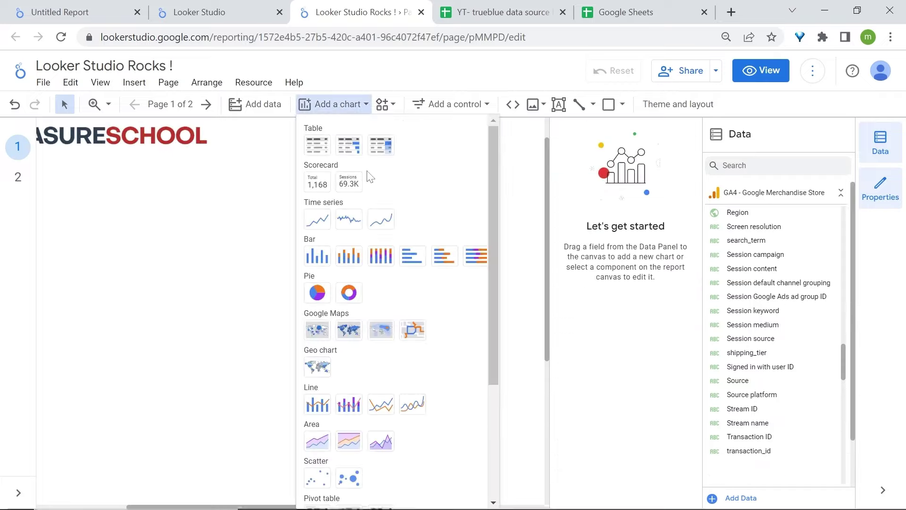
click(318, 182)
click(222, 214)
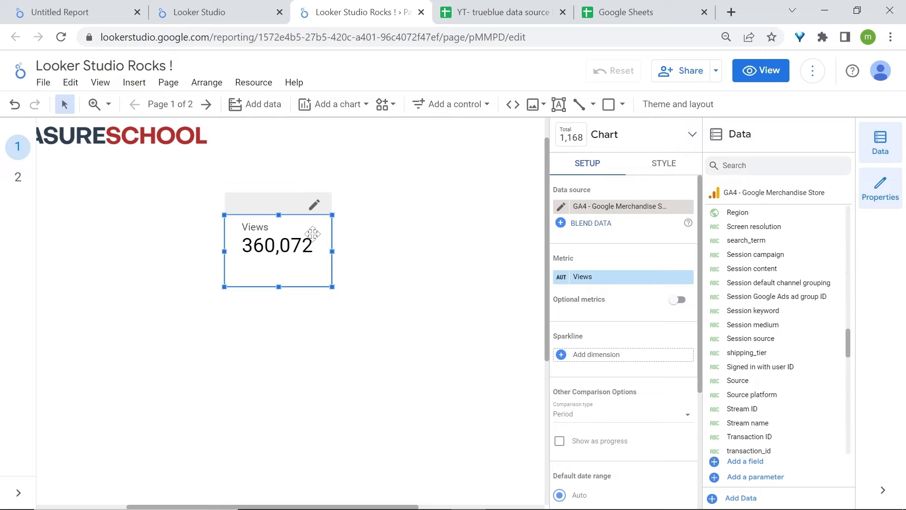
drag(312, 234, 397, 295)
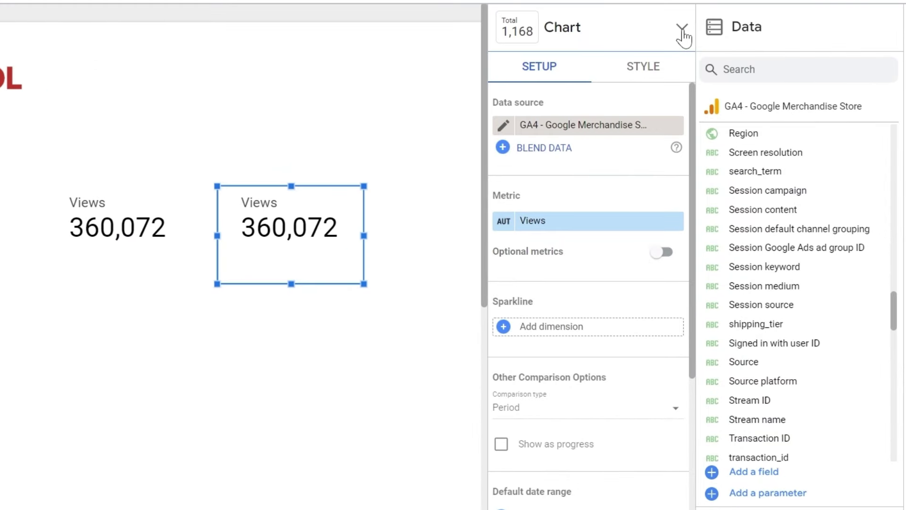
- Change the second Views scorecard to the scorecard type with compact numbers
click(682, 31)
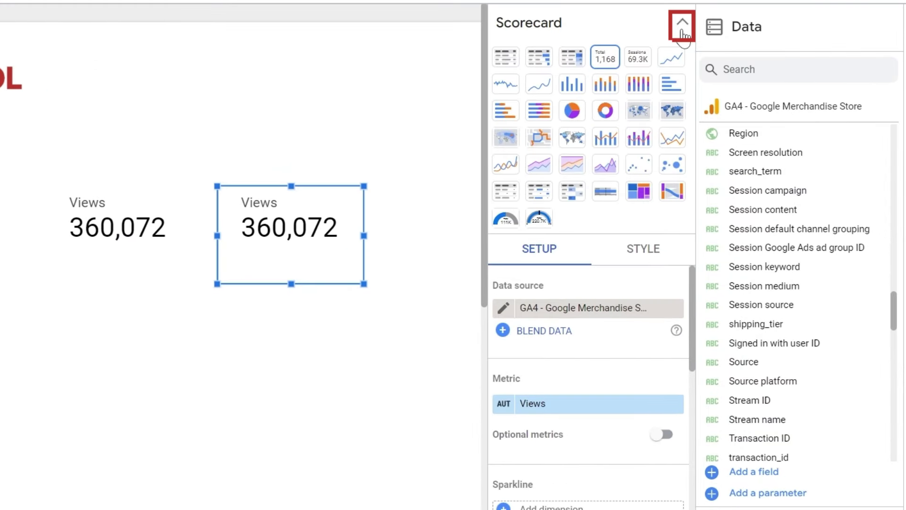
click(641, 67)
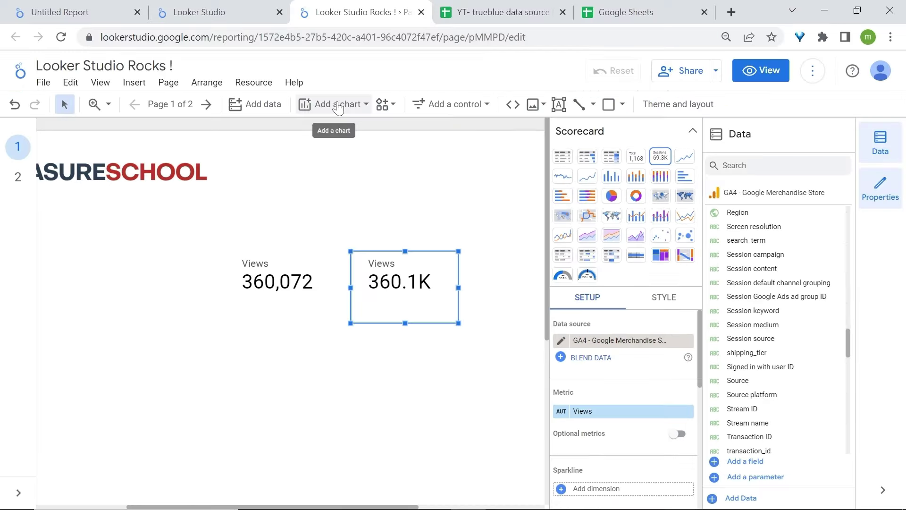
click(338, 108)
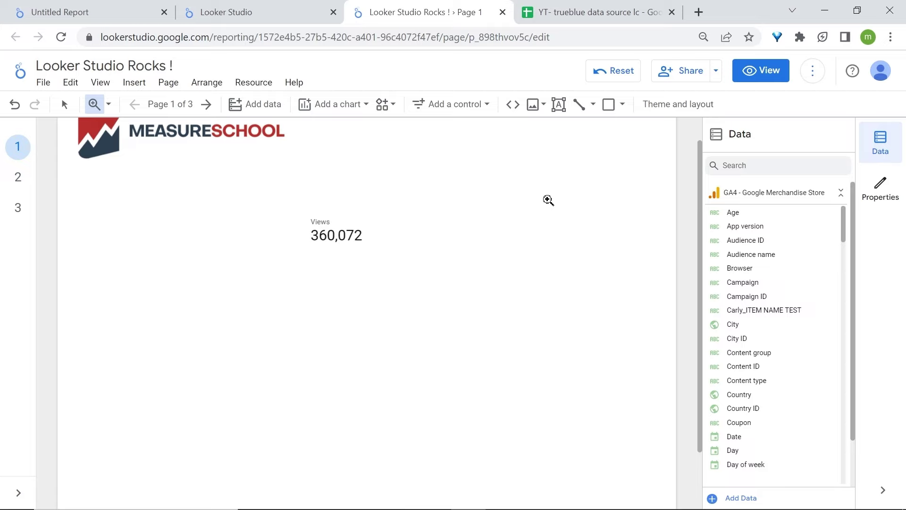
- Add a date range control to the page header, beside the MeasureSchool logo
click(448, 105)
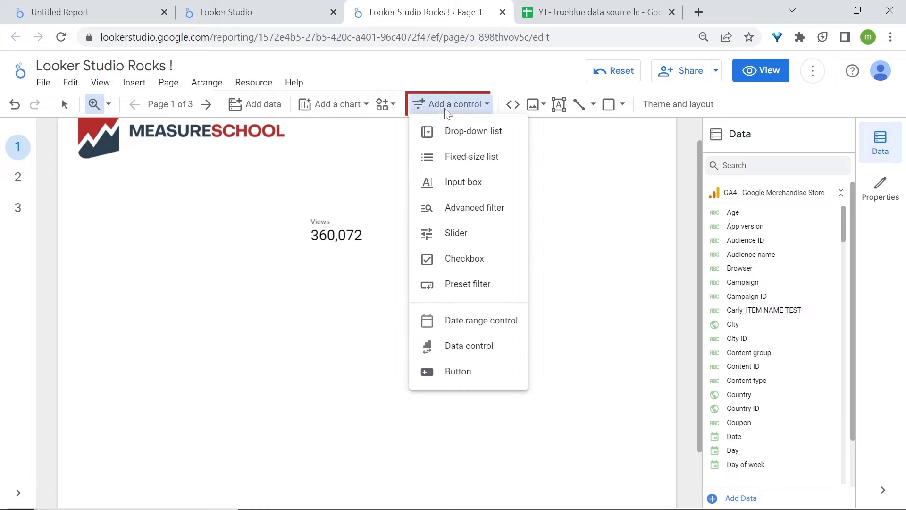
click(455, 318)
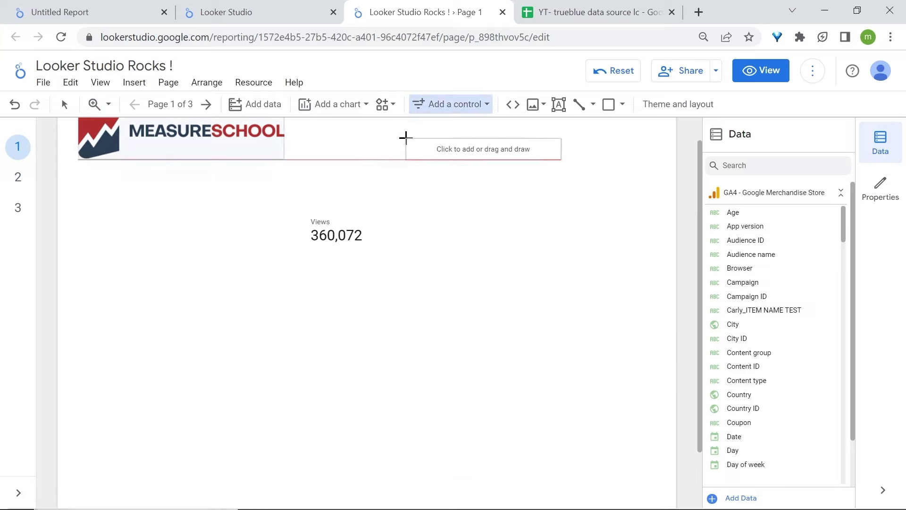
key(Escape)
click(409, 140)
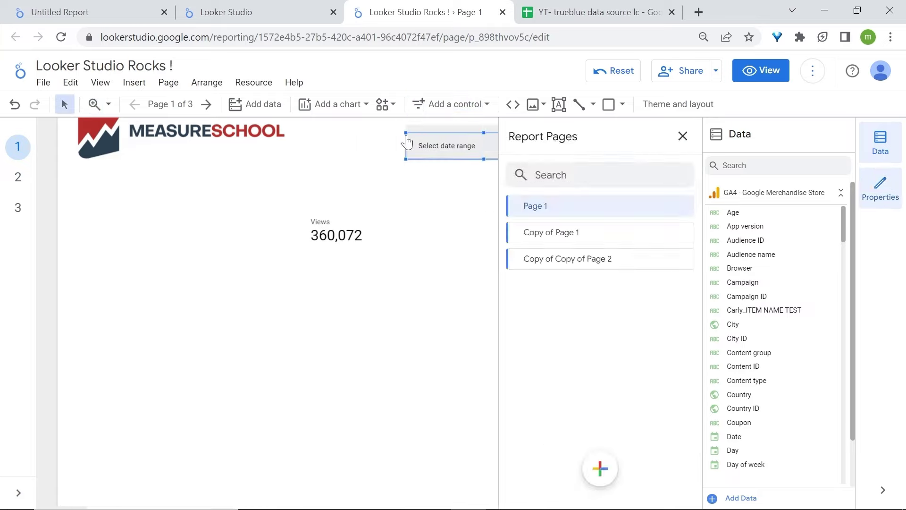
- Set the date range control to the fixed range May 1, 2023 to May 7, 2023
click(477, 148)
click(277, 217)
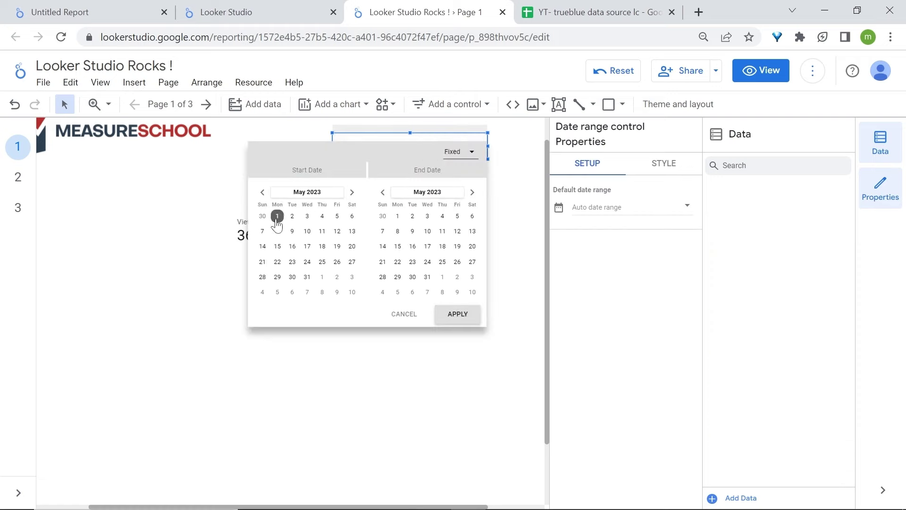
click(383, 232)
click(474, 324)
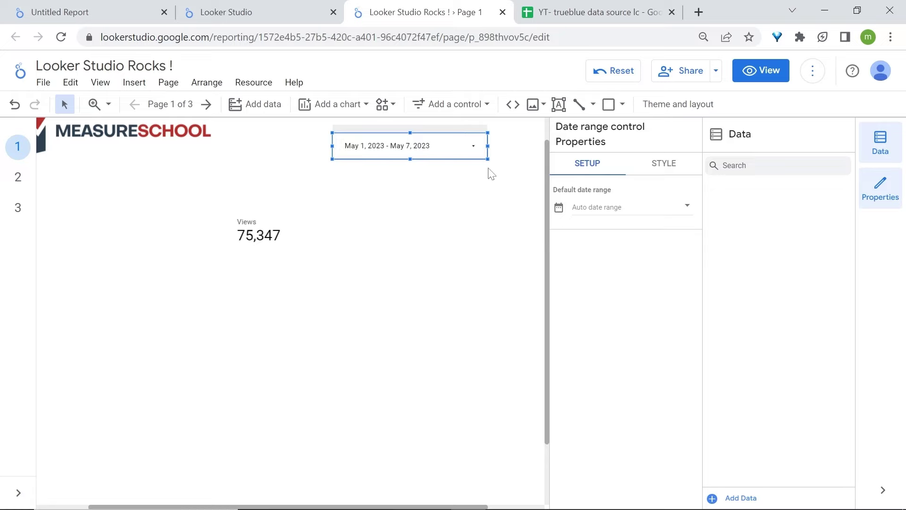
- Set the Views scorecard's comparison date range to Previous period
click(243, 217)
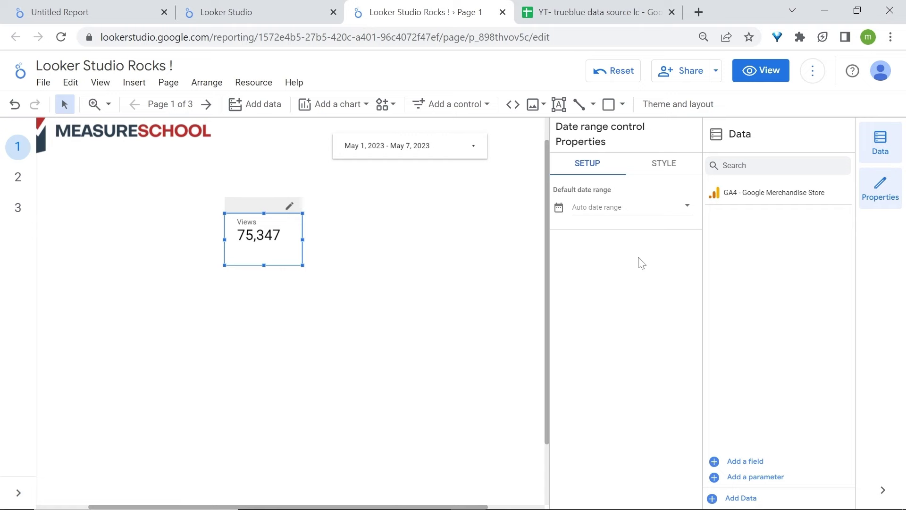
scroll(639, 260, down, 4)
scroll(639, 257, down, 1)
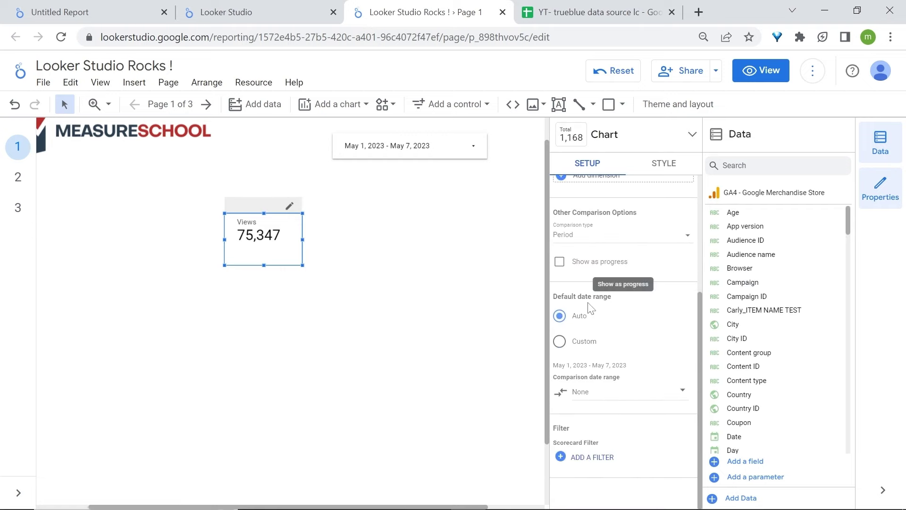
click(632, 399)
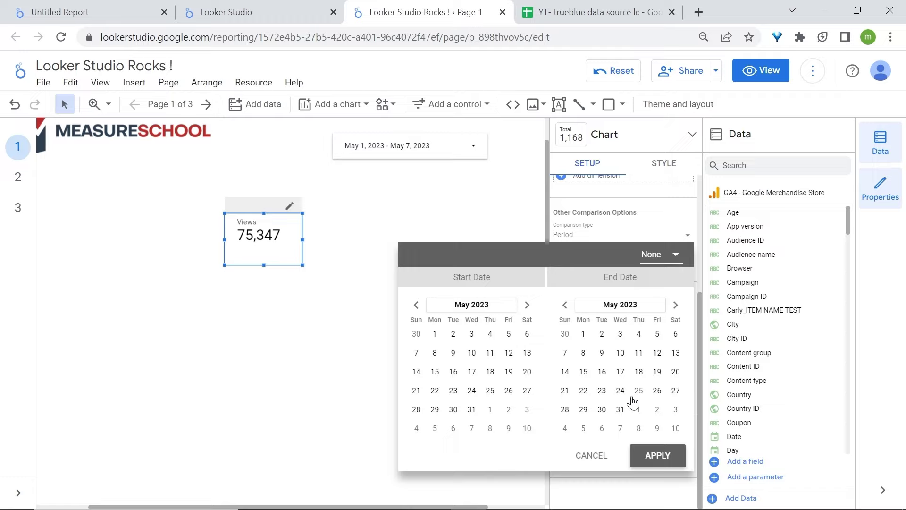
click(661, 256)
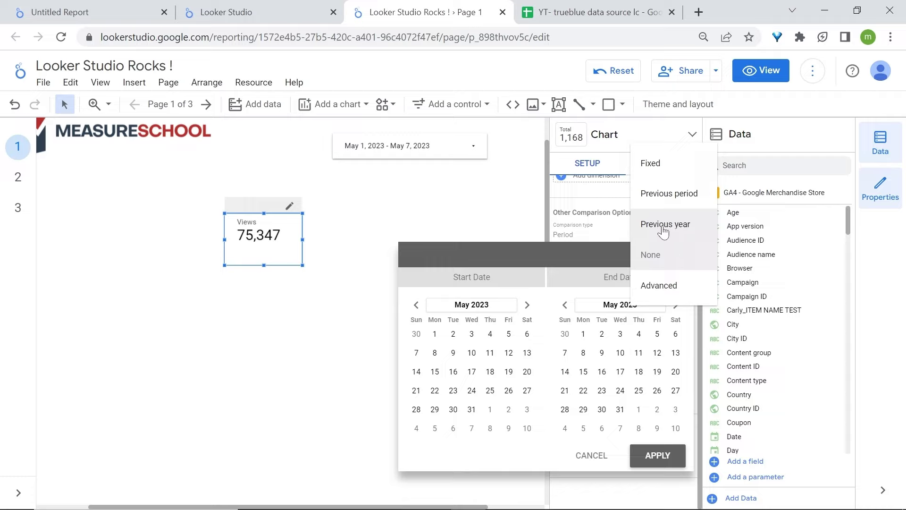
click(665, 194)
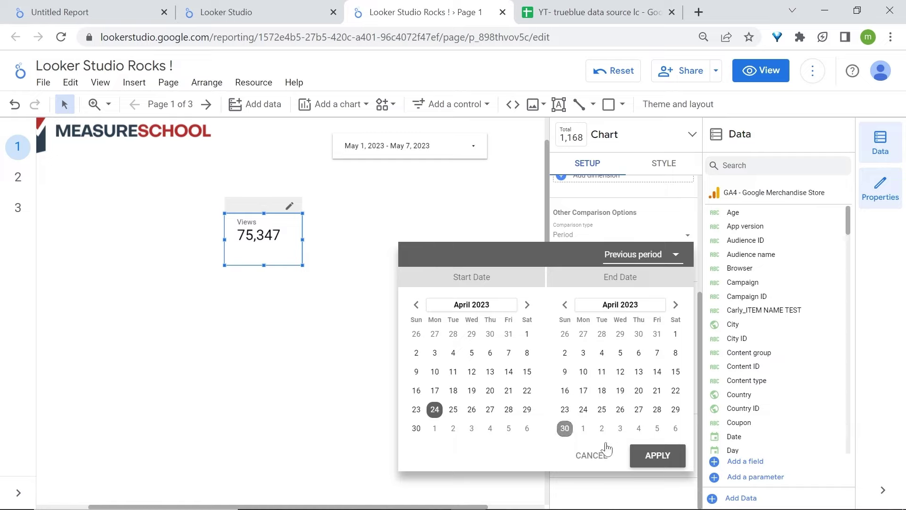
click(657, 456)
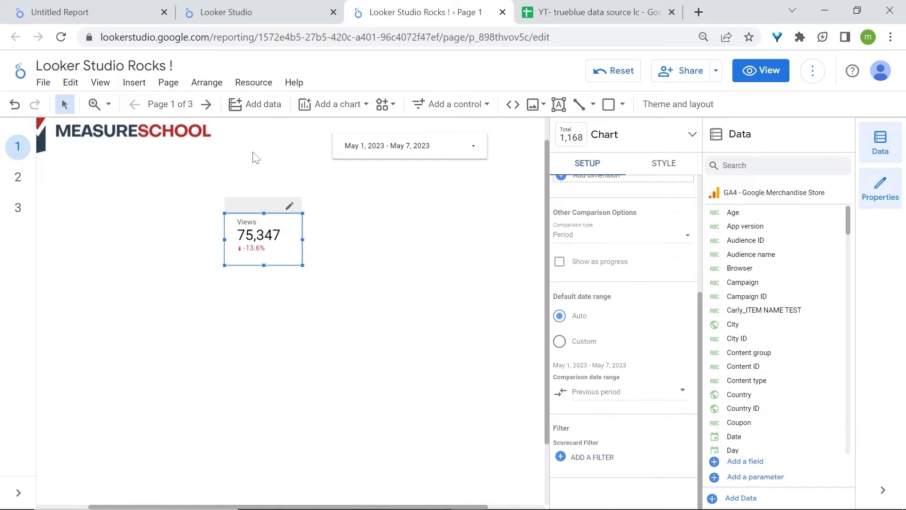
- Add a time series chart of Views to page 1, below the Views scorecard
click(95, 107)
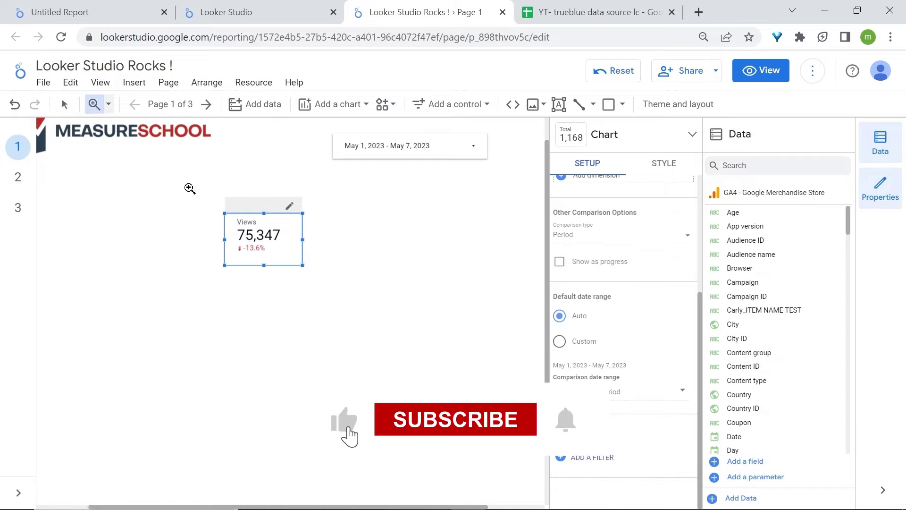
click(233, 222)
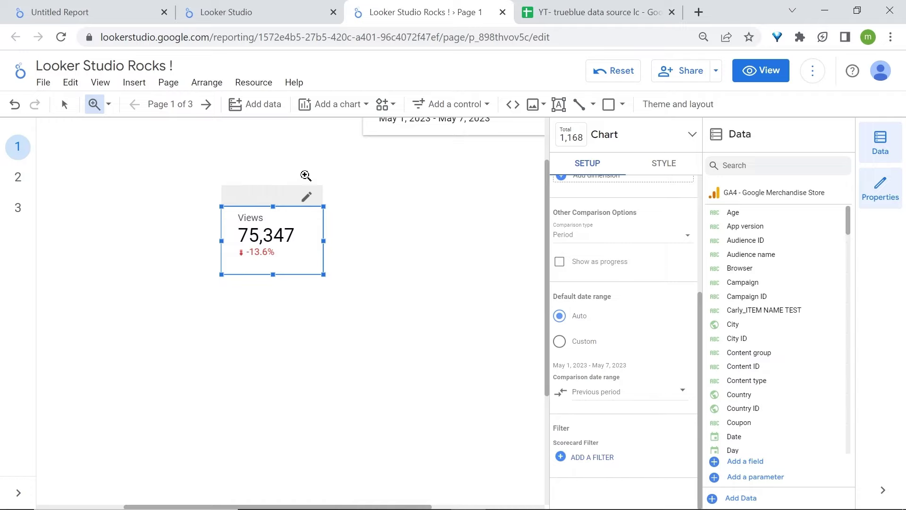
click(336, 113)
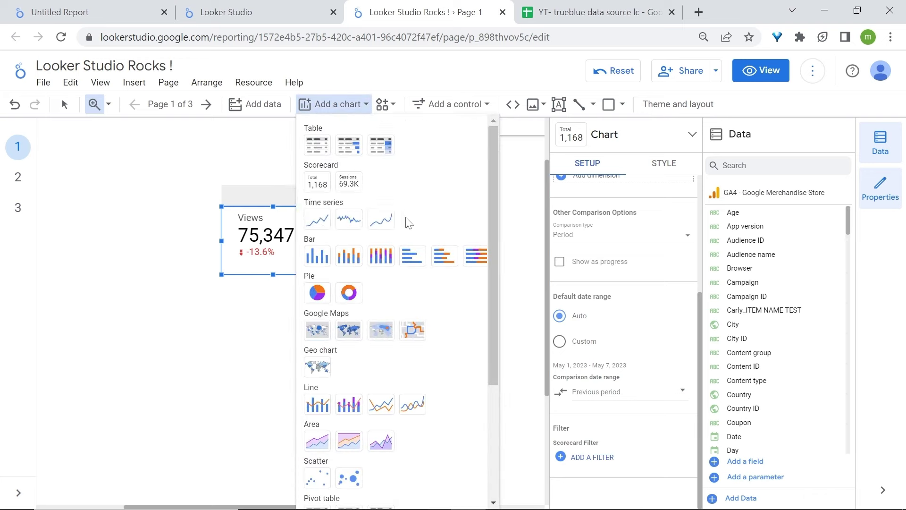
click(315, 218)
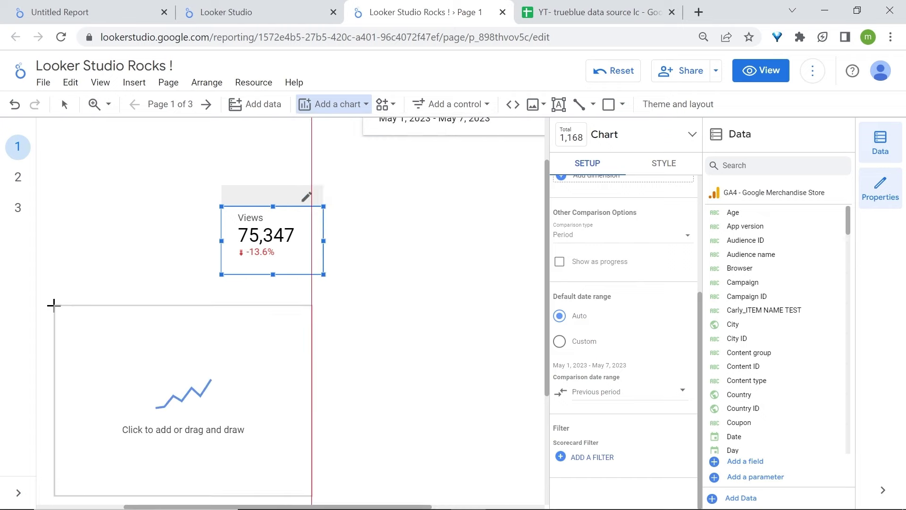
click(53, 305)
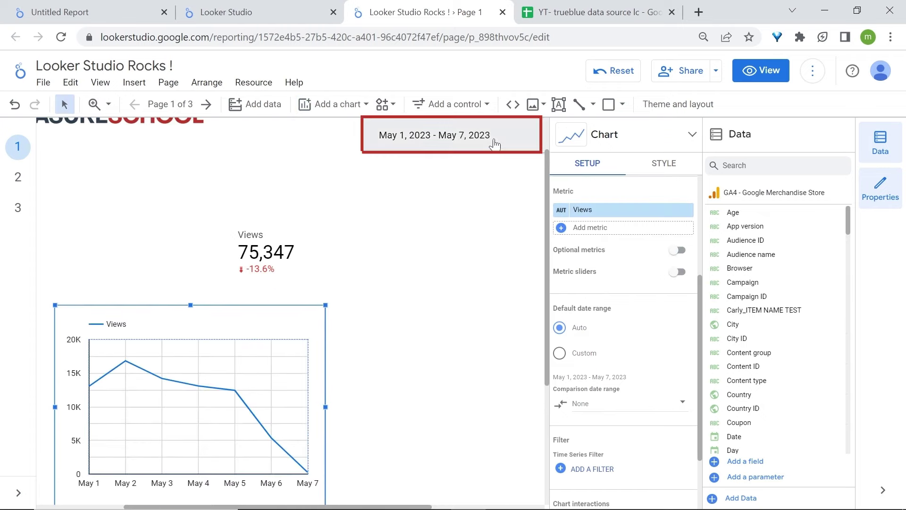
- Set the date range control to Last 30 days, excluding today, and apply it
click(494, 141)
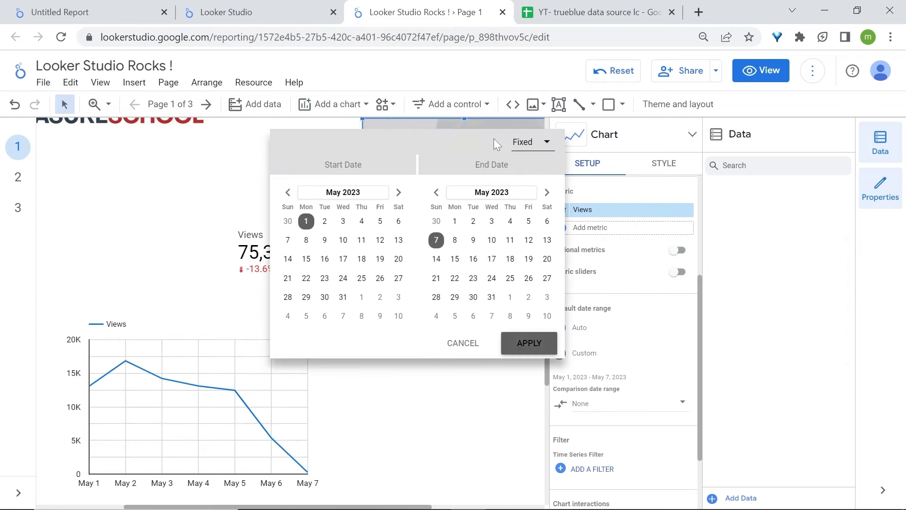
click(542, 146)
click(541, 266)
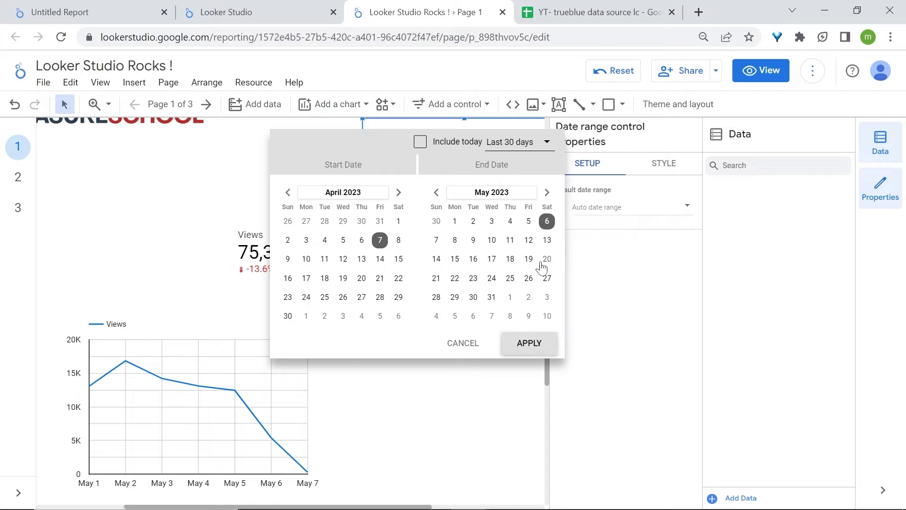
click(528, 342)
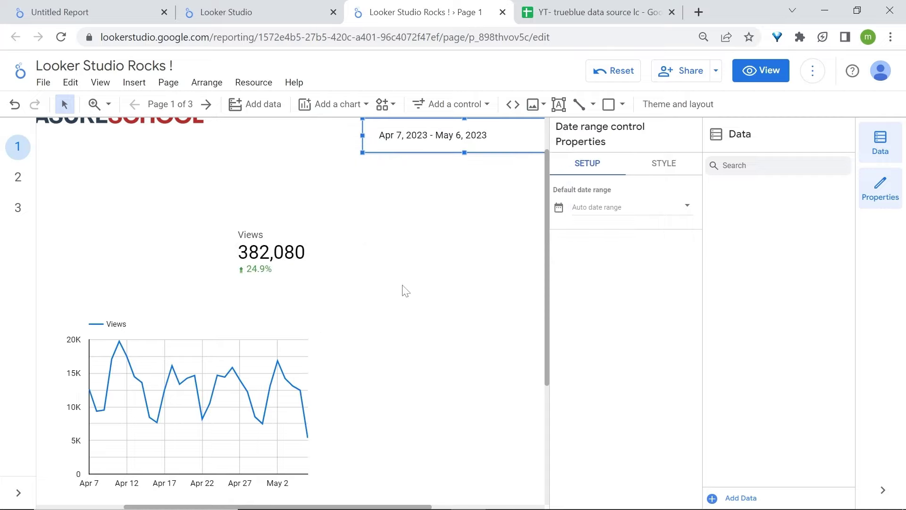
- Add a sparkline chart, shrink it to about the scorecard's size and place it beside the Views scorecard
scroll(403, 290, down, 2)
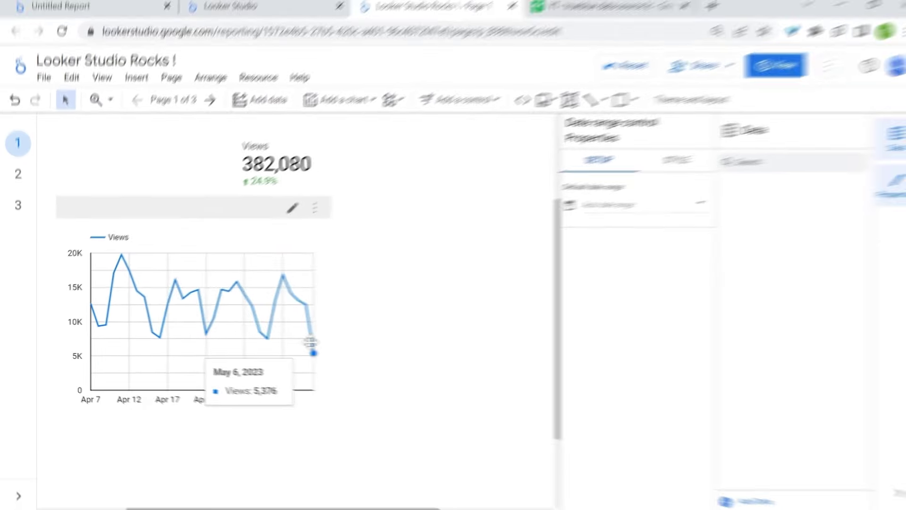
click(331, 105)
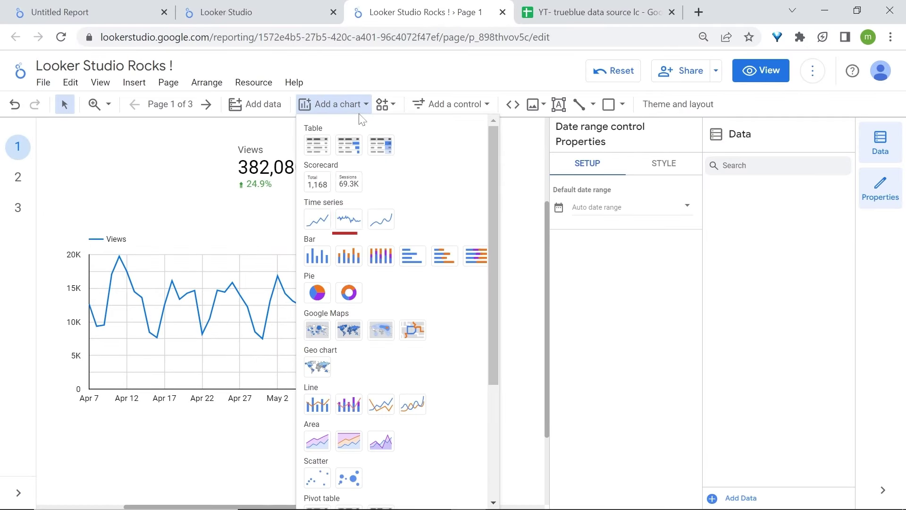
click(347, 223)
drag(280, 203, 543, 399)
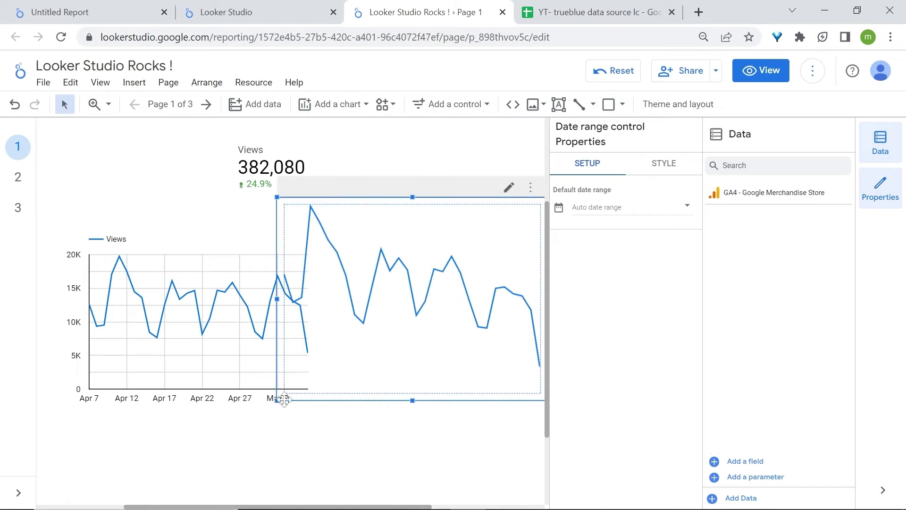
scroll(324, 494, right, 3)
drag(476, 400, 300, 231)
drag(300, 196, 303, 178)
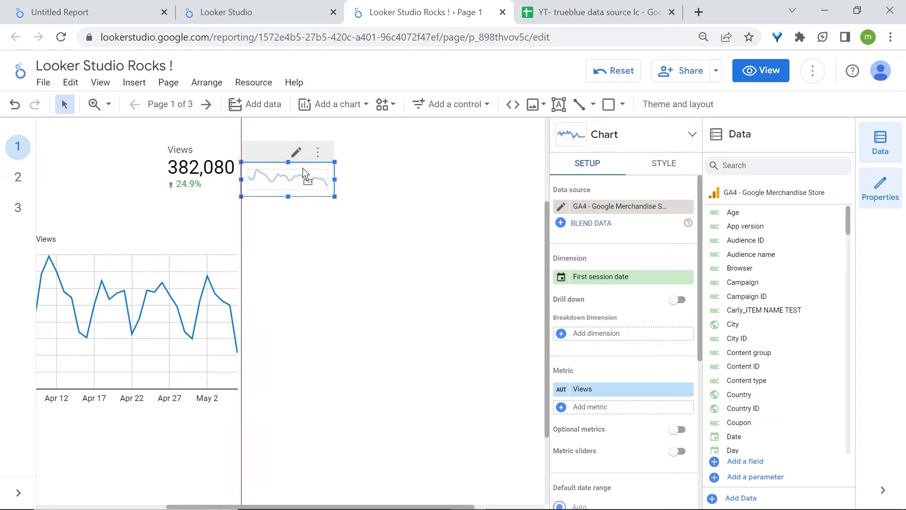
- Delete the small sparkline chart beside the Views scorecard
click(108, 104)
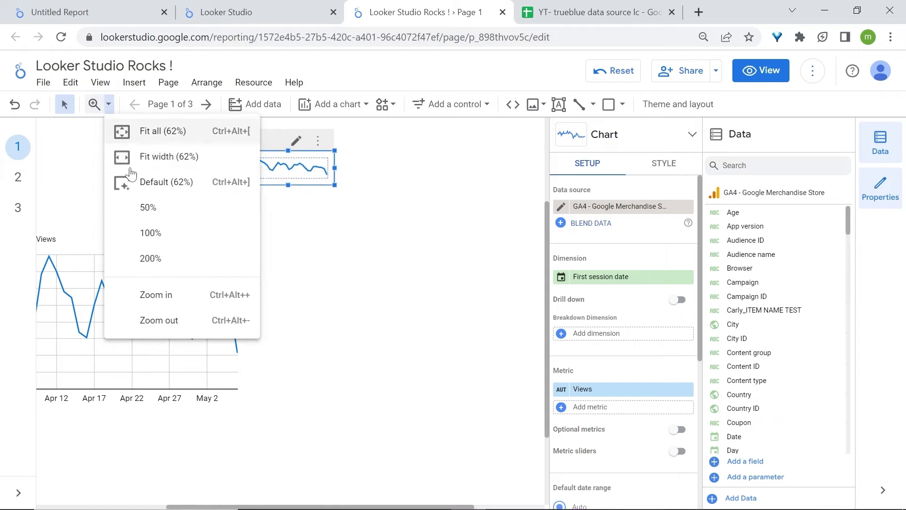
click(167, 182)
click(329, 228)
key(Delete)
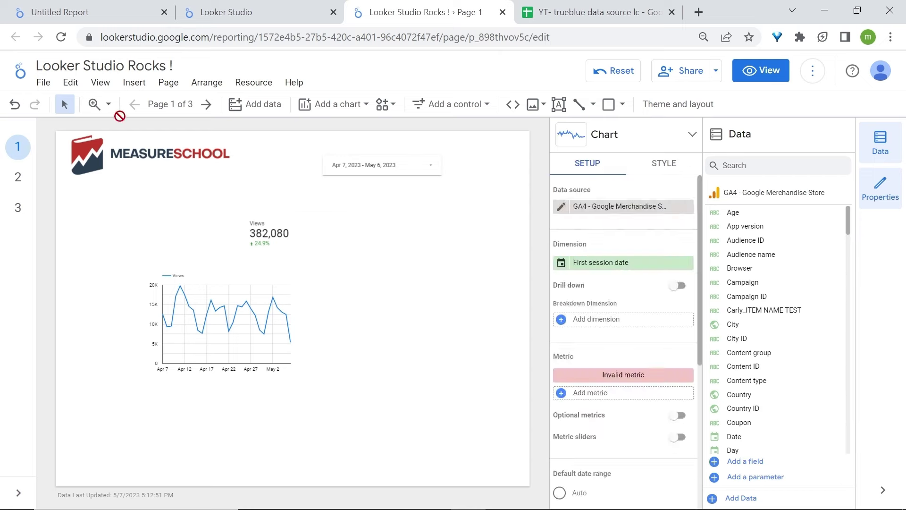
- Duplicate the Views scorecard and place the copy directly to the right of the original
click(94, 104)
click(208, 227)
drag(322, 506, 324, 506)
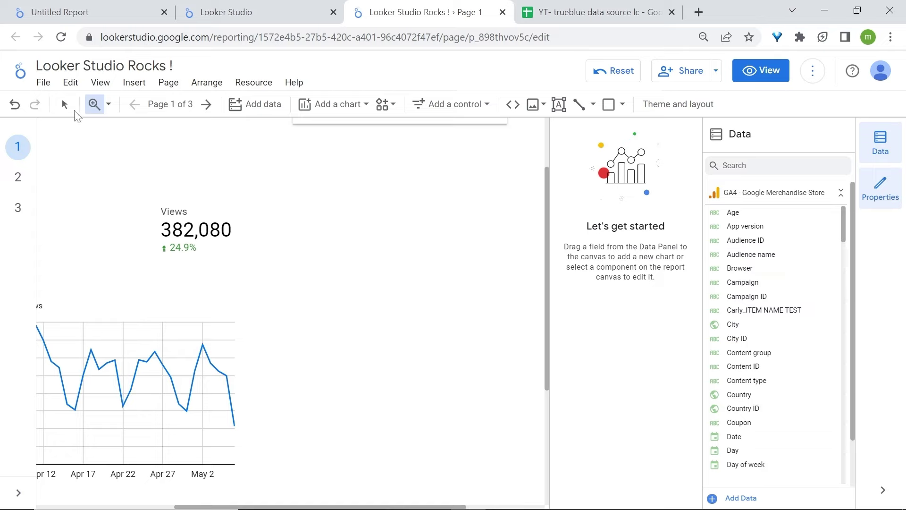
click(63, 108)
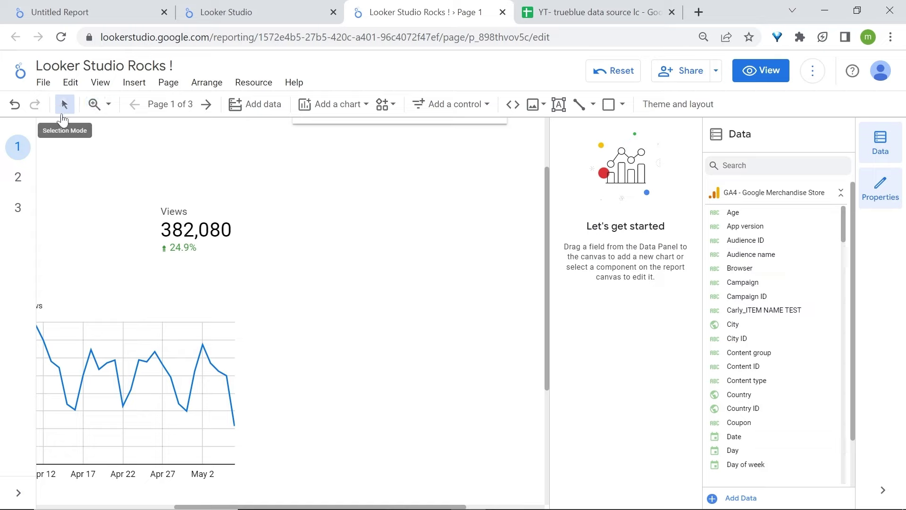
click(195, 226)
scroll(400, 263, up, 2)
drag(196, 317, 299, 295)
- Set the copied scorecard's comparison date range to None and change its chart type to sparkline
scroll(629, 316, down, 4)
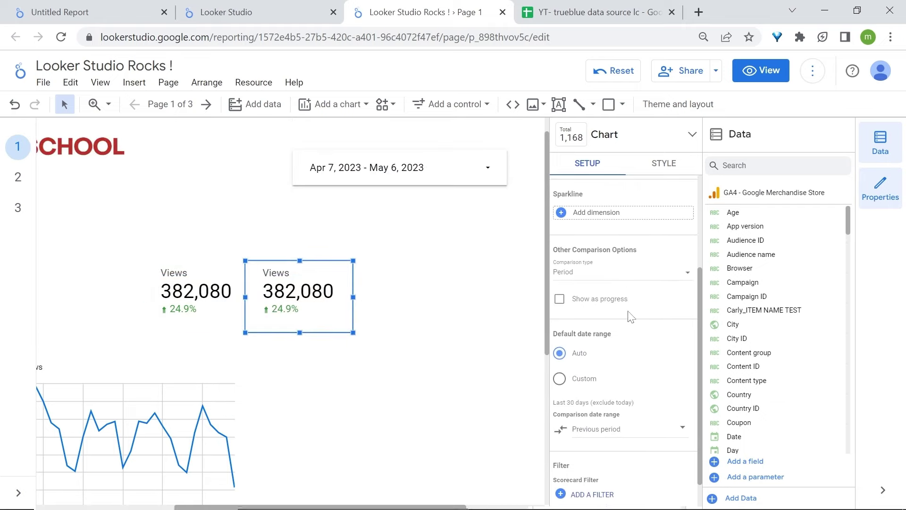
click(650, 393)
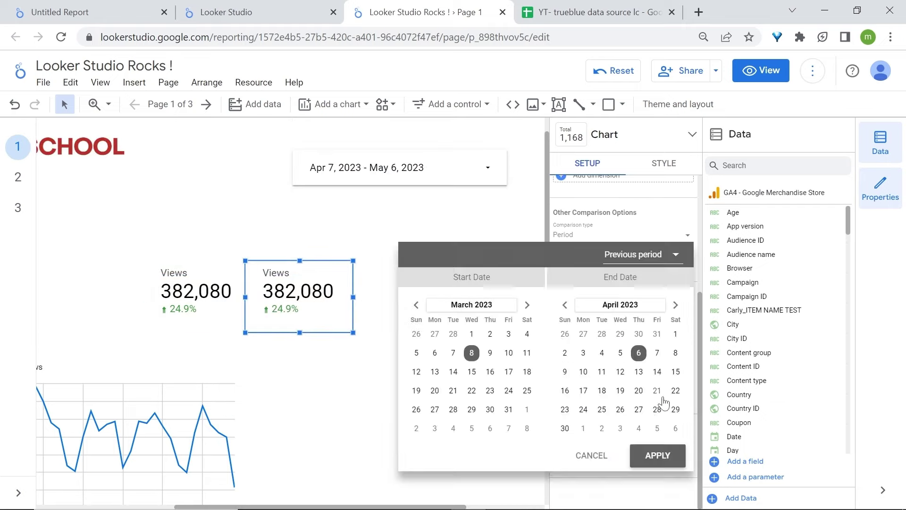
click(658, 254)
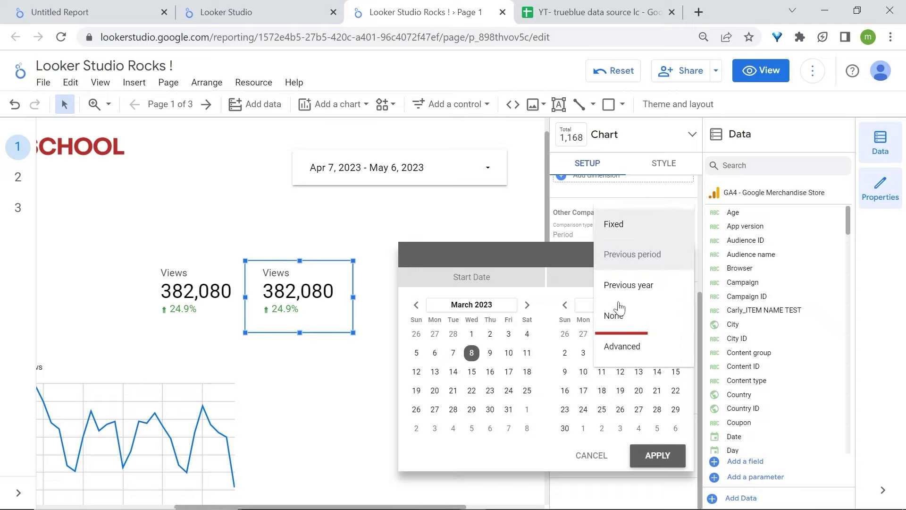
click(620, 324)
click(655, 460)
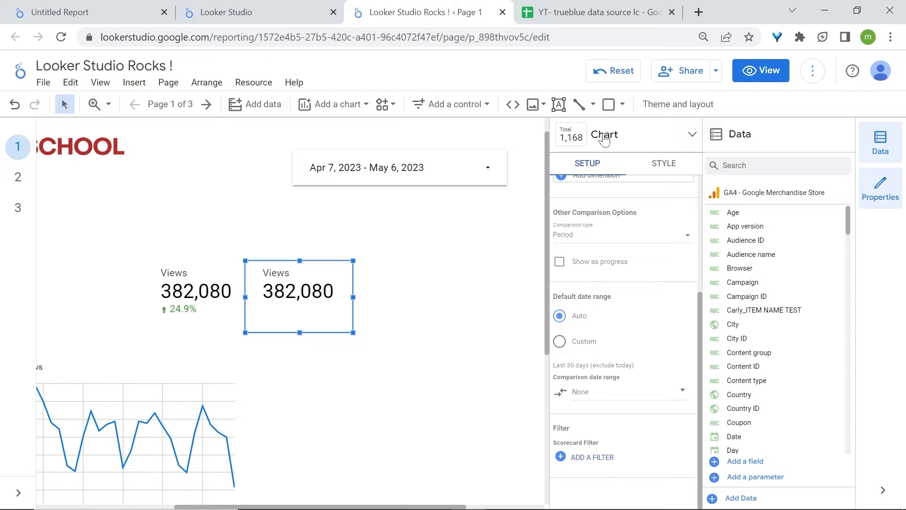
click(692, 137)
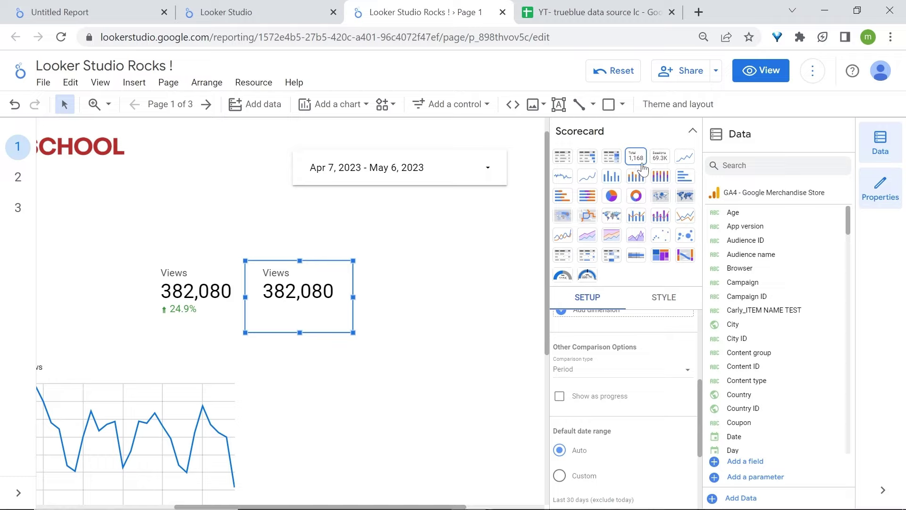
click(565, 179)
- Move the Views time series chart toward the page's left side and make it slightly wider
click(108, 104)
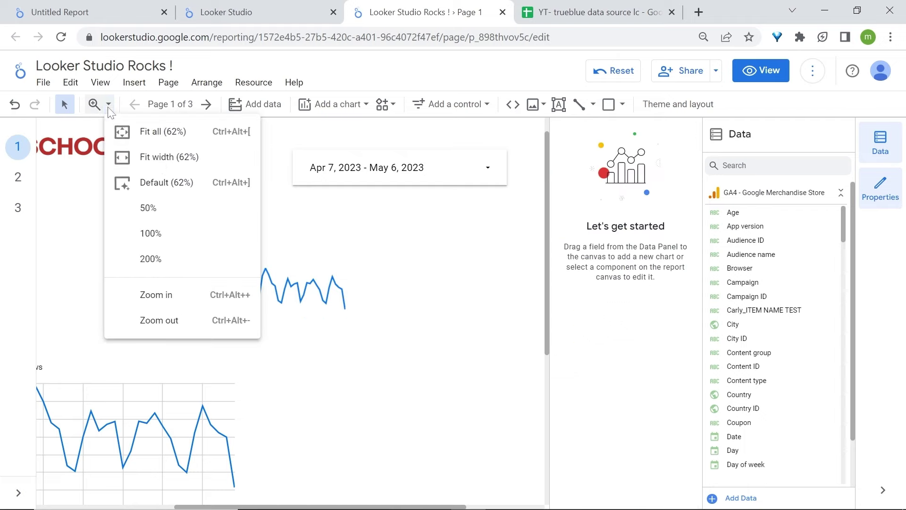
click(176, 157)
drag(205, 330, 141, 342)
- Add a horizontal bar chart to the right of the Views time series chart
click(346, 108)
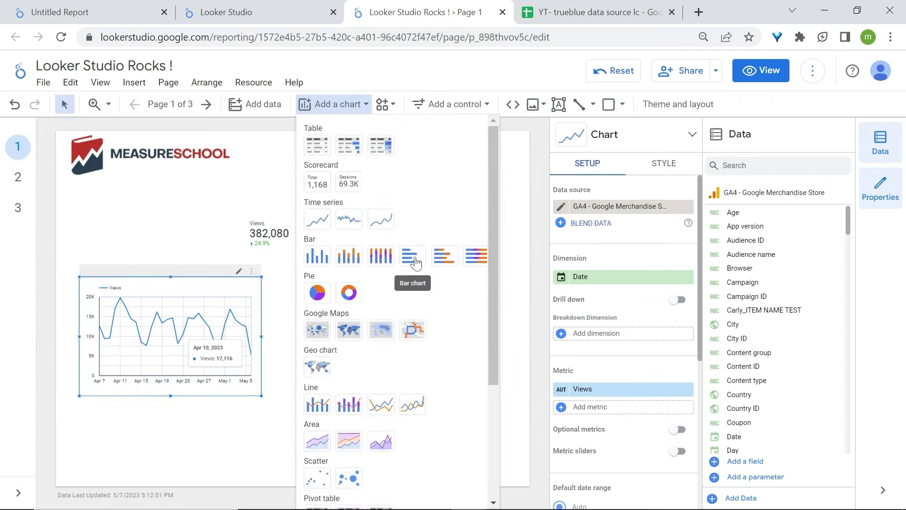
click(415, 263)
click(291, 277)
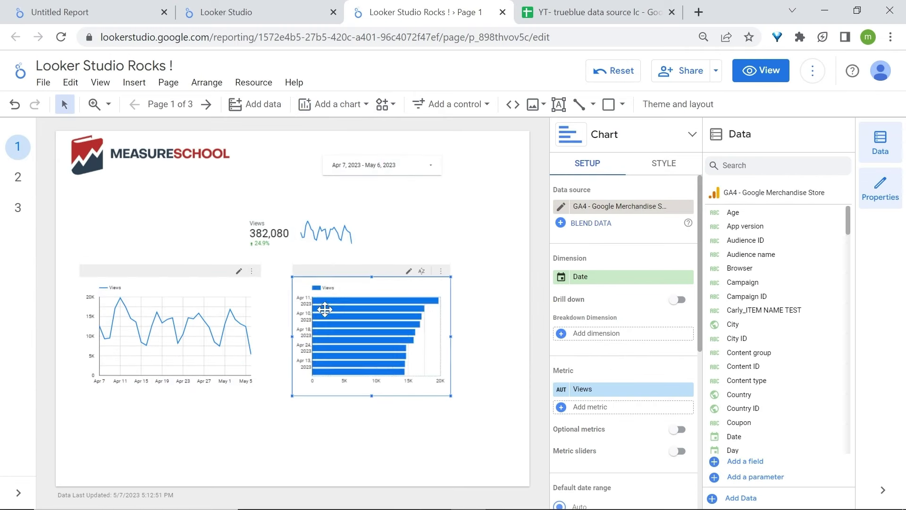
- Replace the bar chart's Date dimension with Country and hide the chart properties to view the result
click(94, 103)
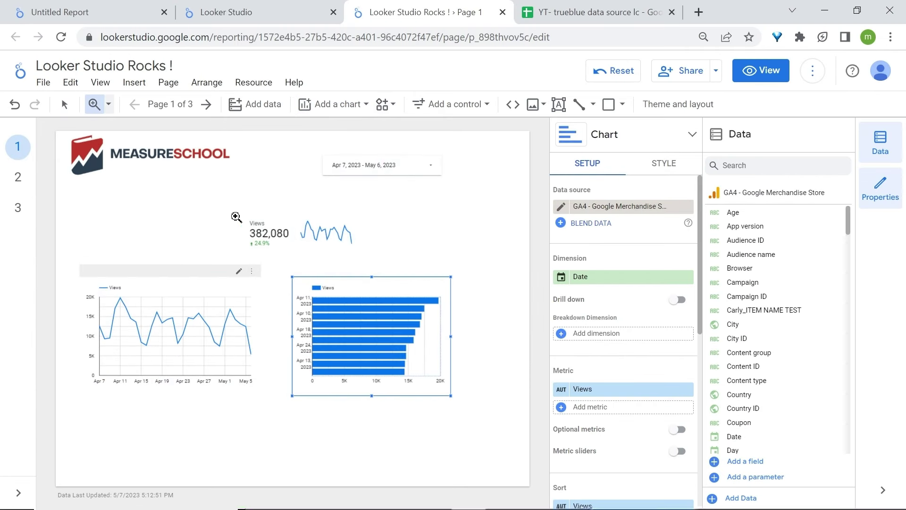
click(481, 255)
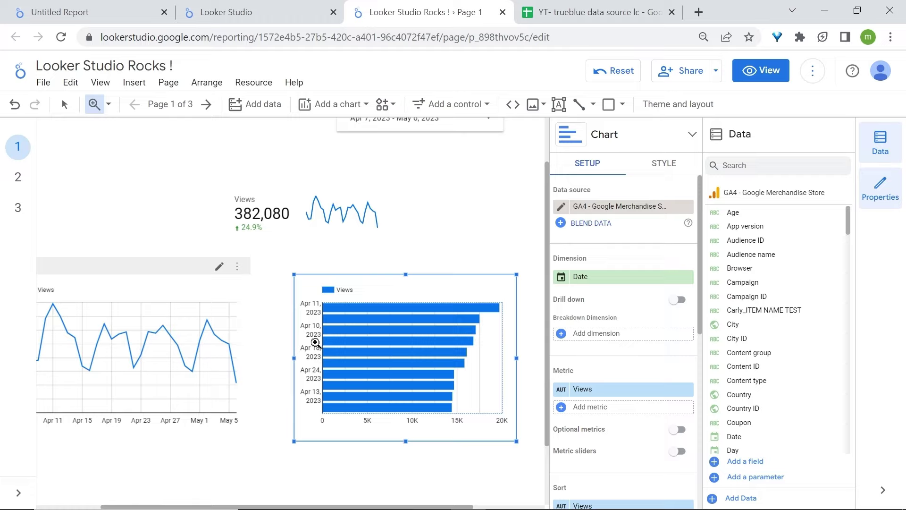
click(654, 278)
text(country)
click(614, 320)
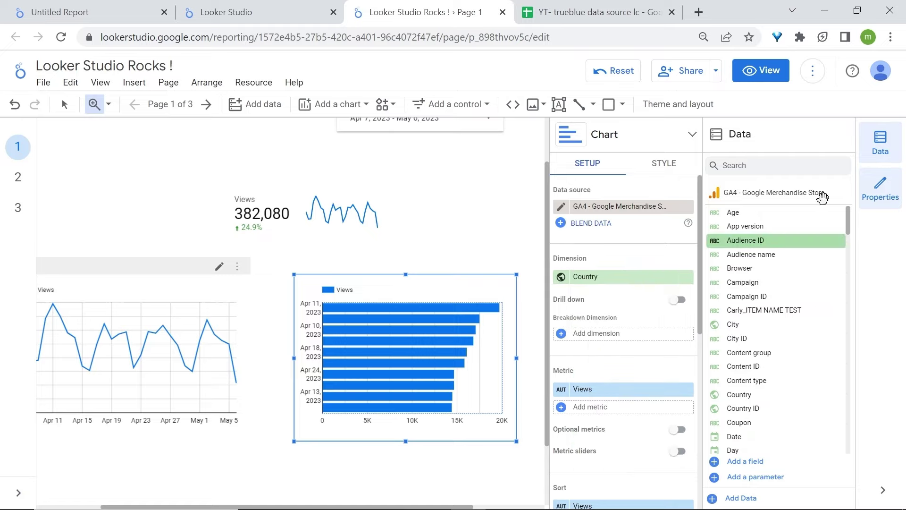
click(880, 187)
scroll(660, 302, up, 1)
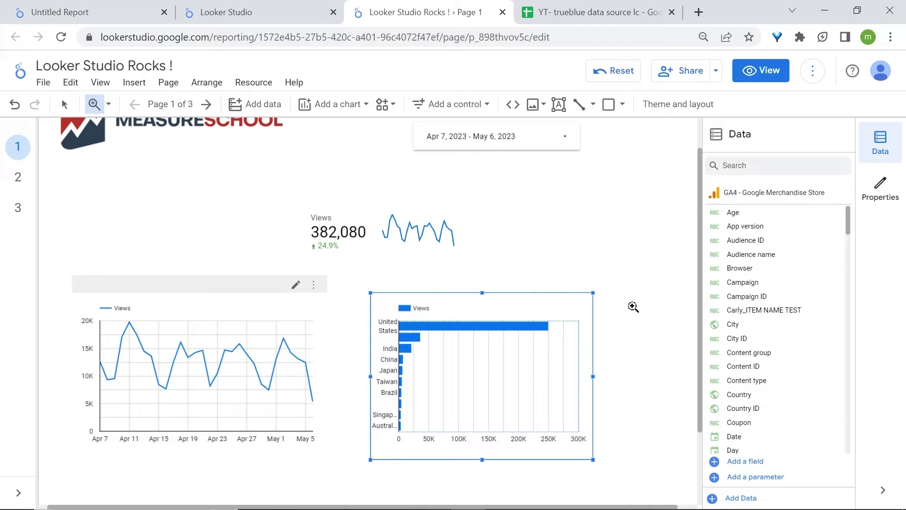
scroll(633, 307, down, 1)
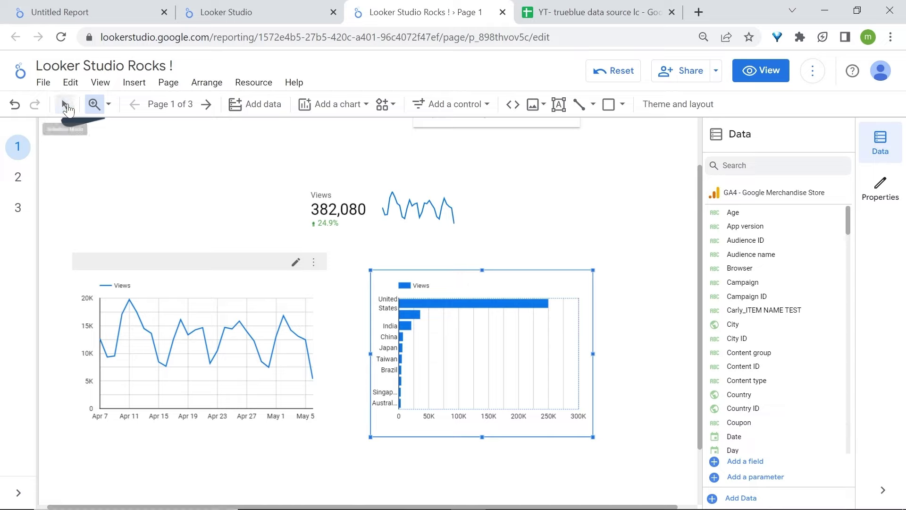
- Turn on the cross-filtering interaction for the Country bar chart
click(65, 104)
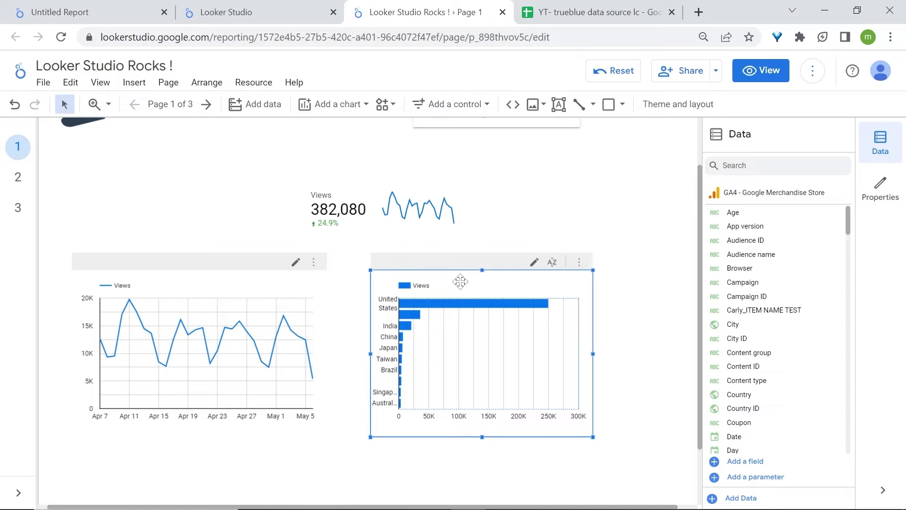
click(880, 189)
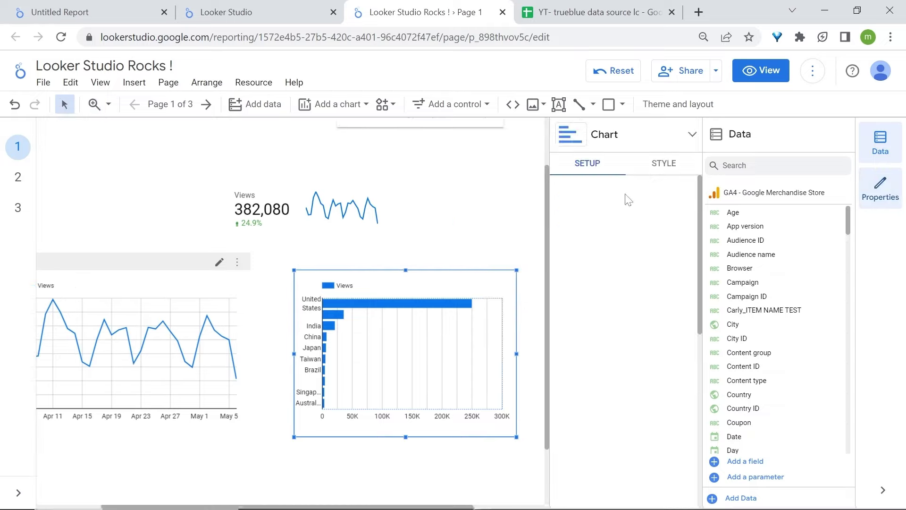
scroll(625, 195, down, 8)
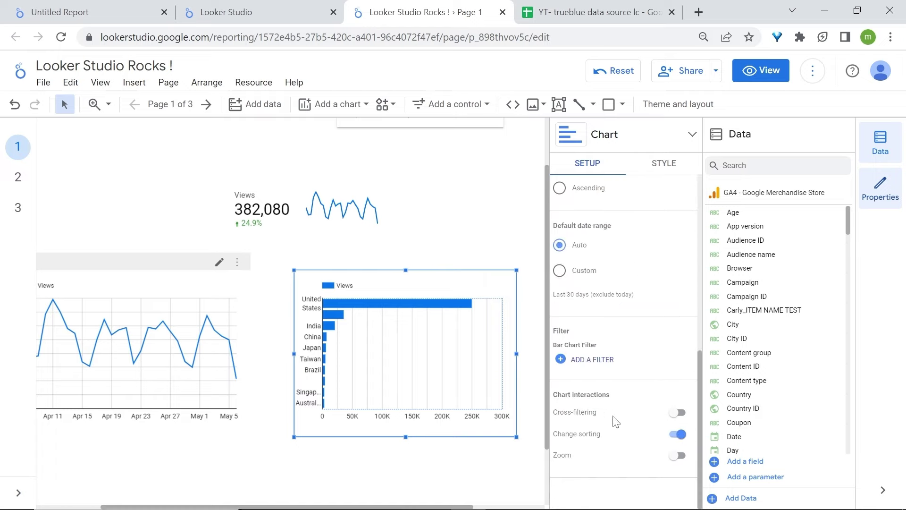
click(679, 412)
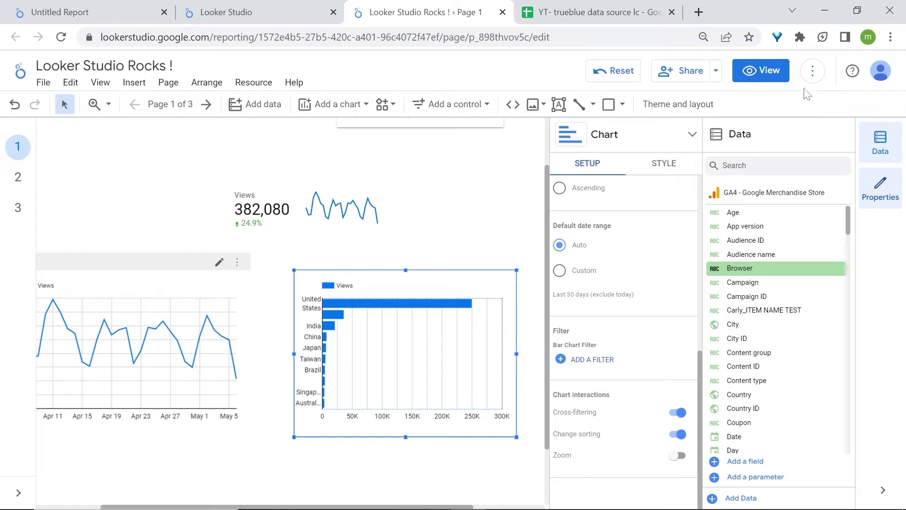
- Switch the report to view mode and collapse the page navigation
click(771, 72)
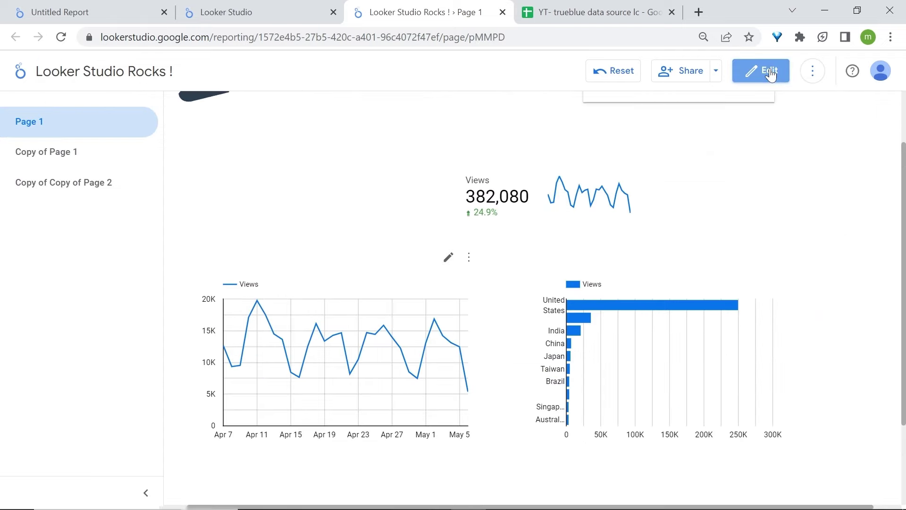
click(146, 492)
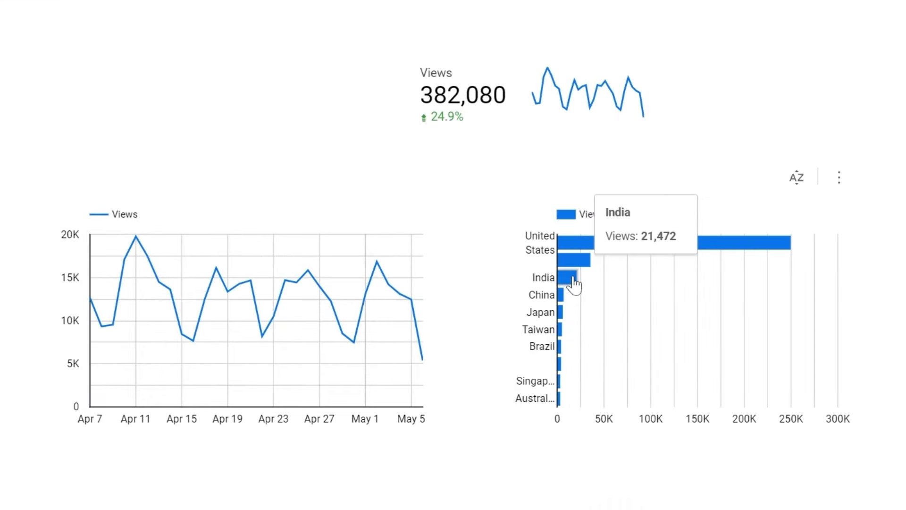
- Cross-filter the report by India using its bar in the Country chart
mouse_move(566, 281)
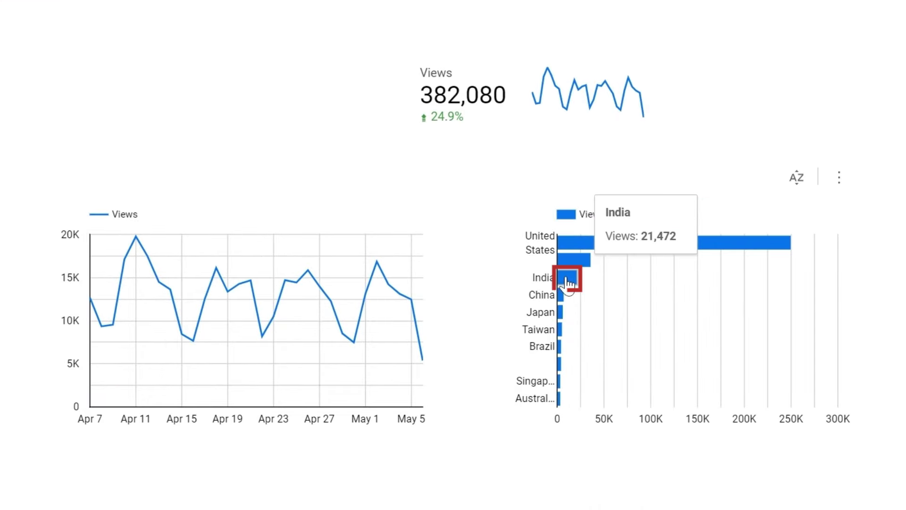
click(568, 279)
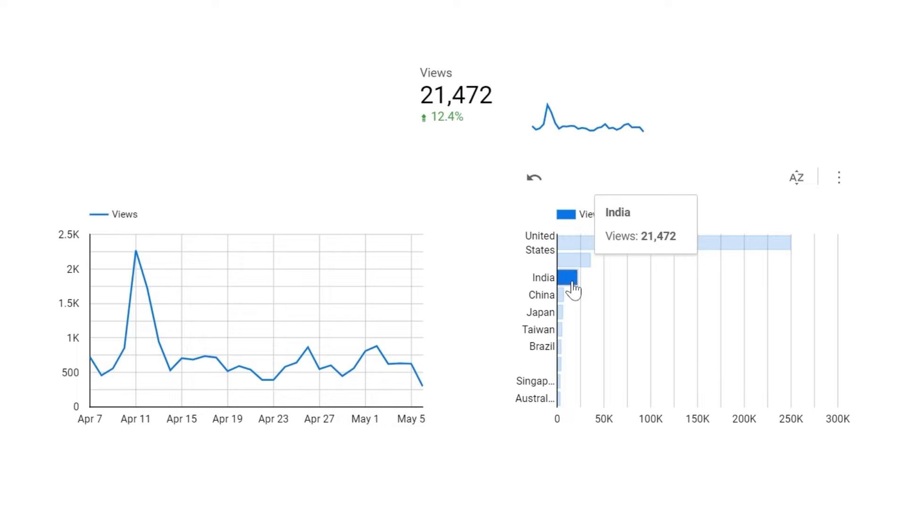
- Return the report to edit mode and delete the Views time series and Country bar charts
click(756, 71)
click(239, 321)
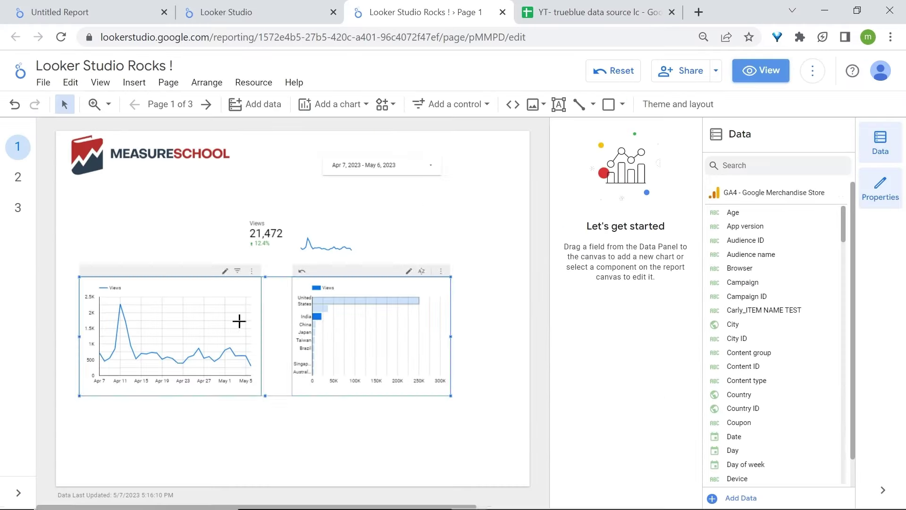
key(Delete)
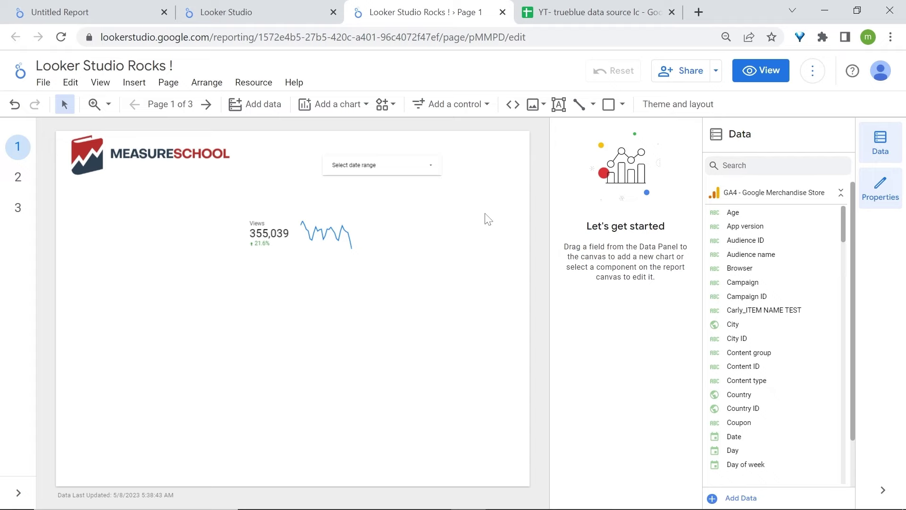
- Add a column chart below the Views scorecard and widen it across most of the page
click(338, 104)
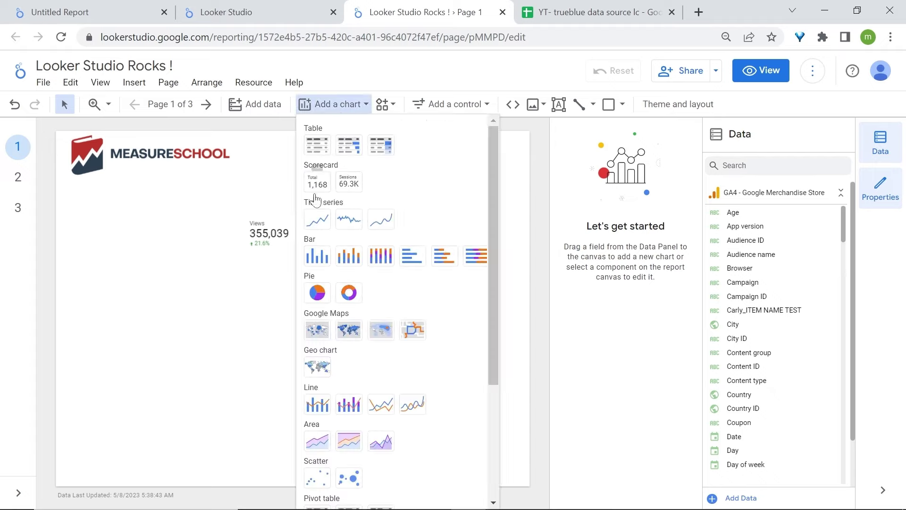
click(321, 266)
click(126, 270)
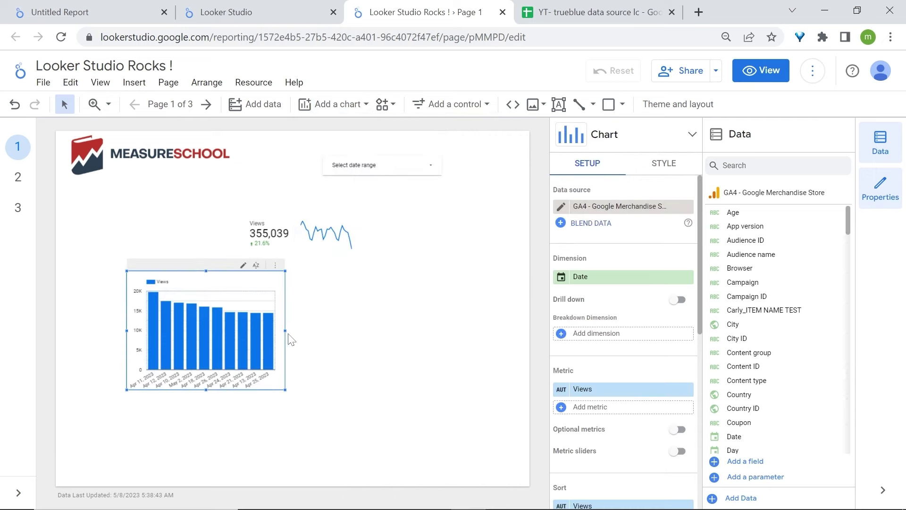
drag(286, 330, 459, 321)
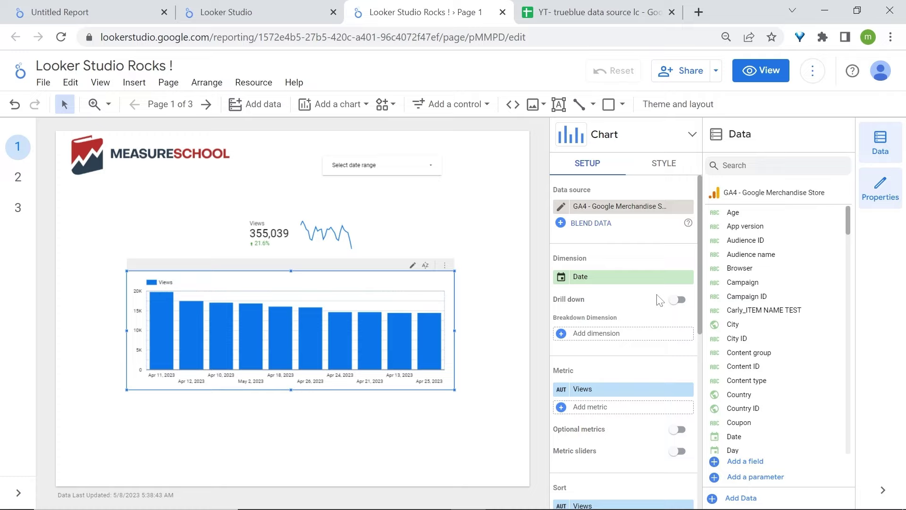
- Add Device category as the breakdown dimension of the column chart
scroll(643, 319, down, 2)
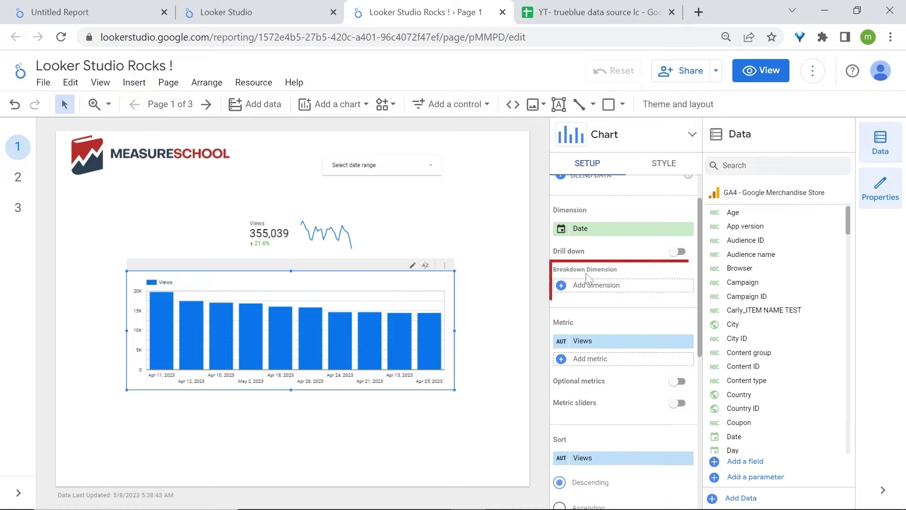
click(598, 285)
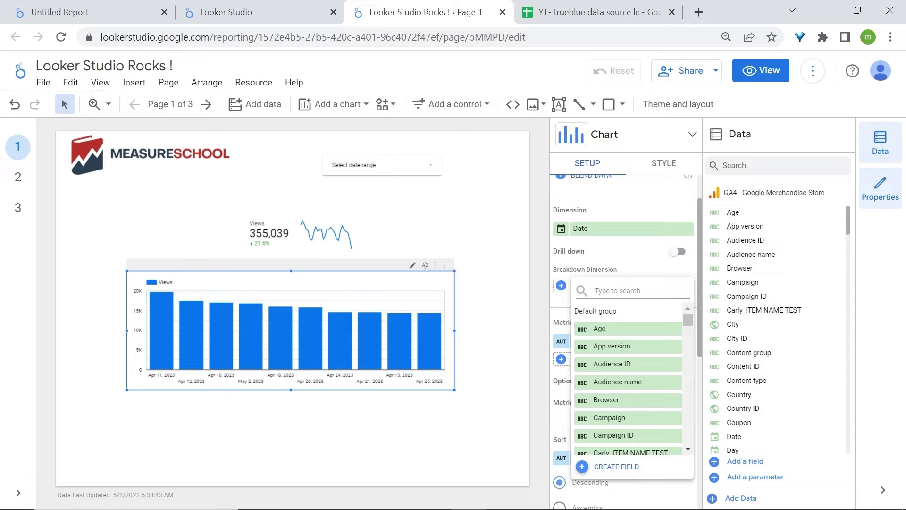
text(device)
click(619, 365)
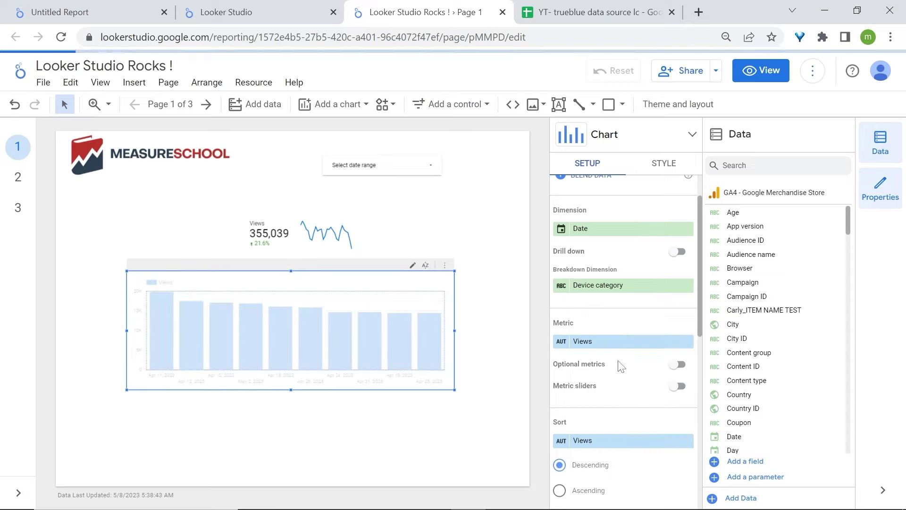
- Examine the column chart's device breakdown in view mode, and return to edit mode
click(765, 70)
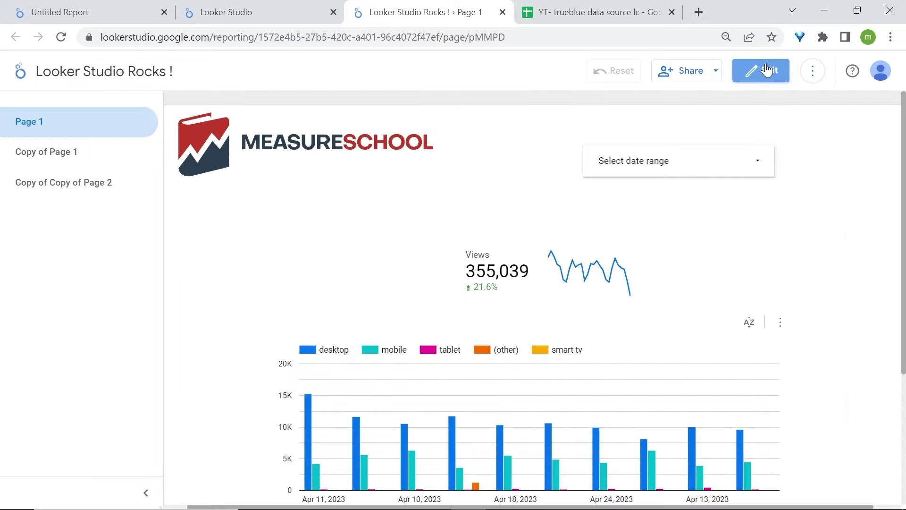
scroll(777, 292, down, 2)
scroll(778, 294, down, 1)
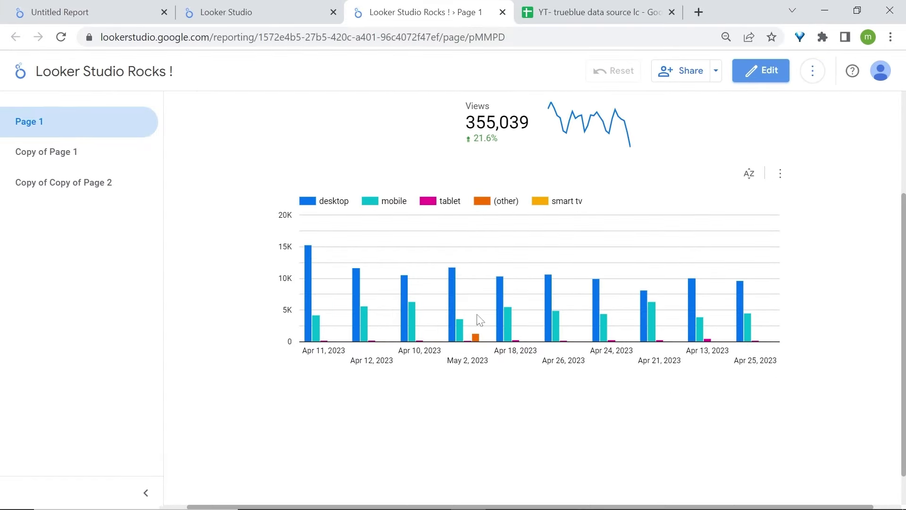
click(755, 71)
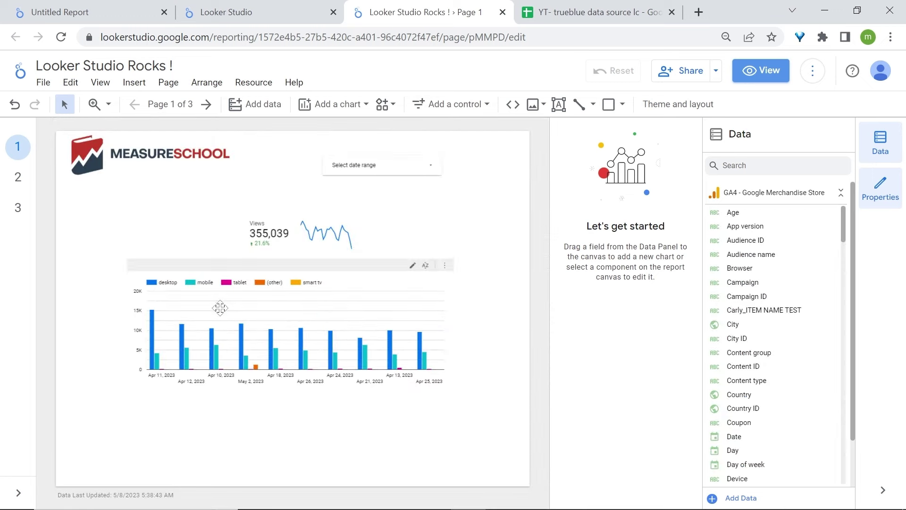
- Add a drop-down list control below the date range control and set its control field to Device category
click(370, 272)
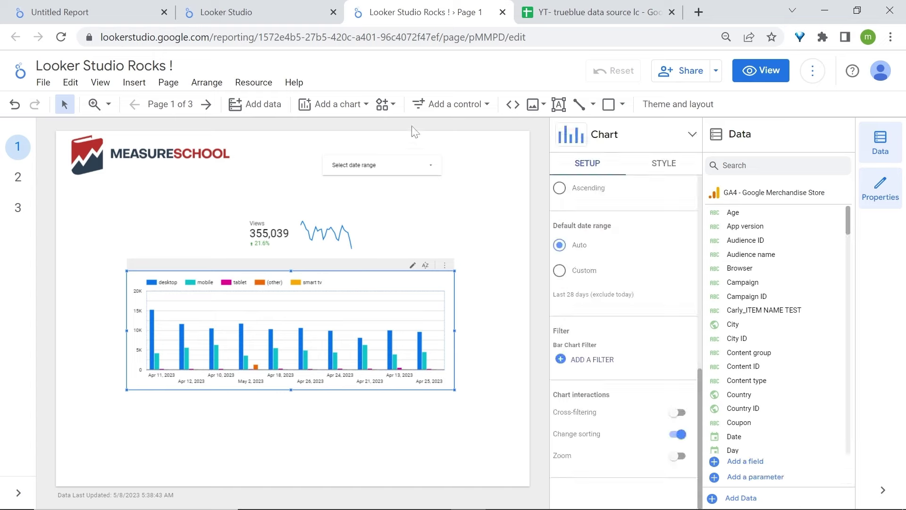
click(438, 106)
click(467, 131)
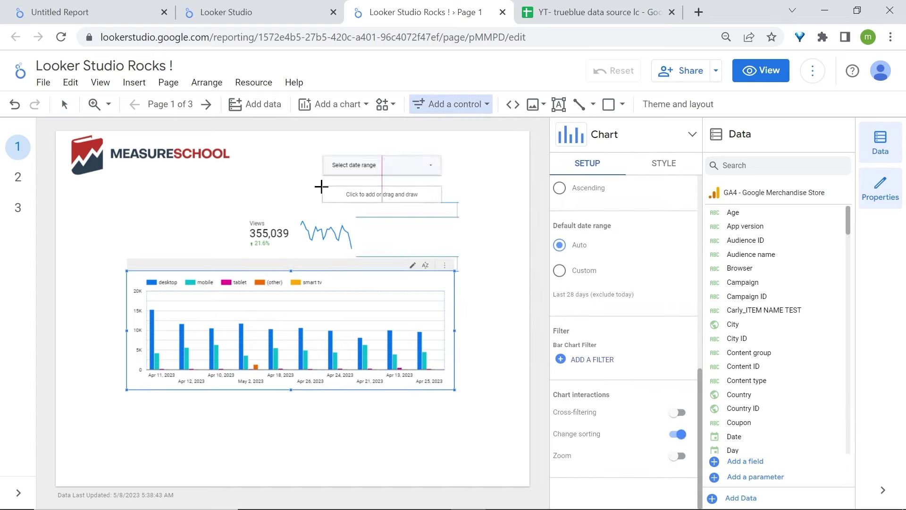
click(321, 186)
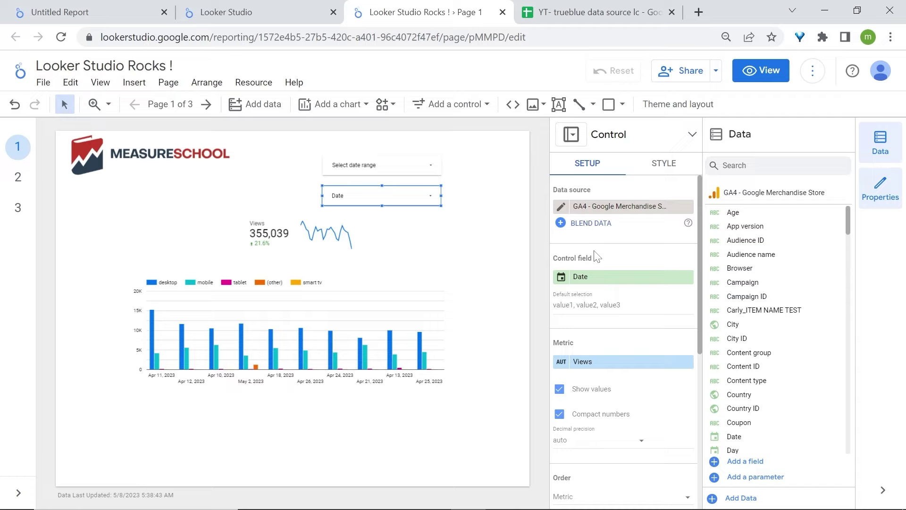
click(601, 277)
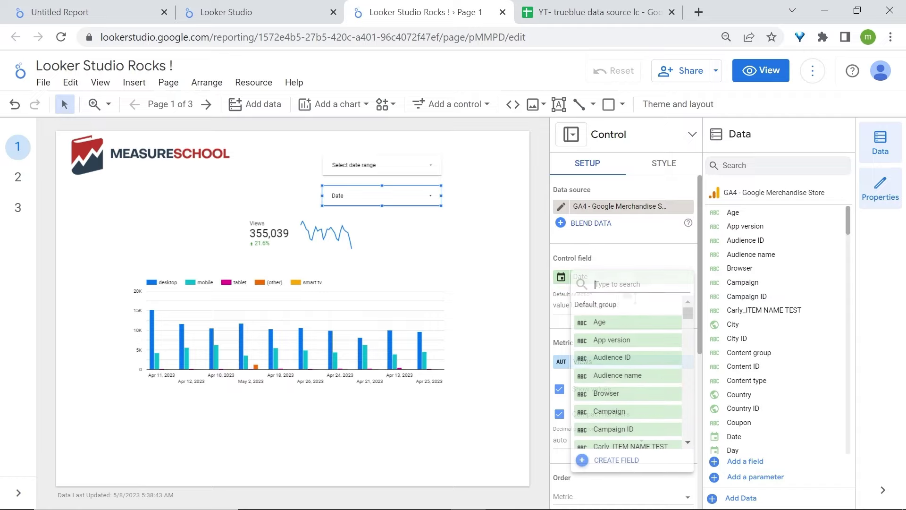
text(devic)
click(626, 358)
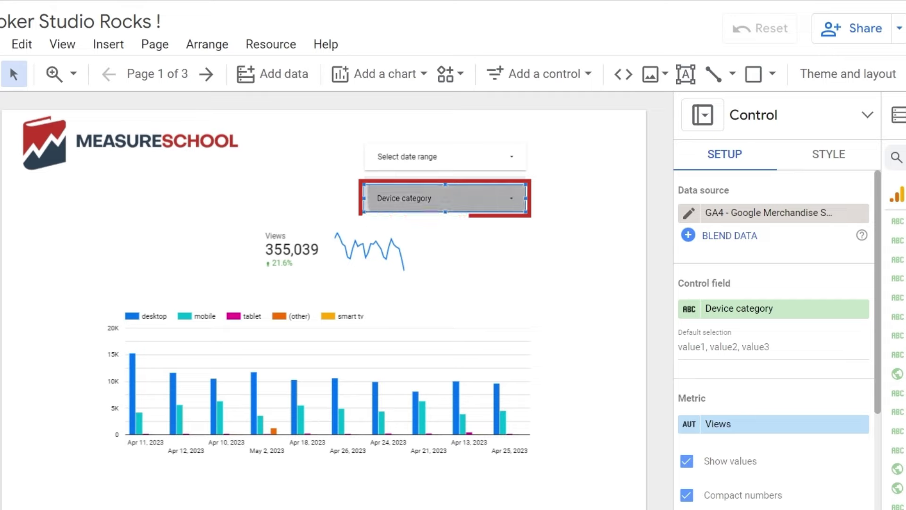
- Restrict the Device category control to desktop and mobile
click(513, 205)
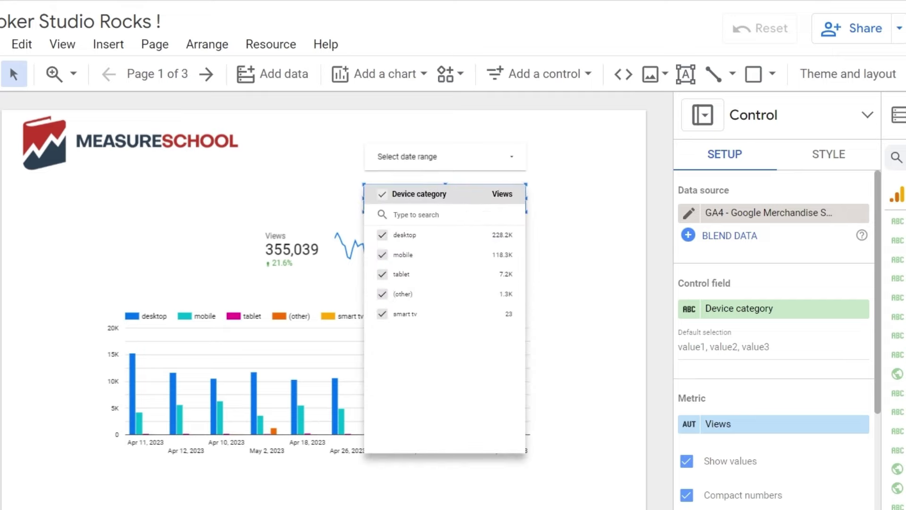
click(382, 197)
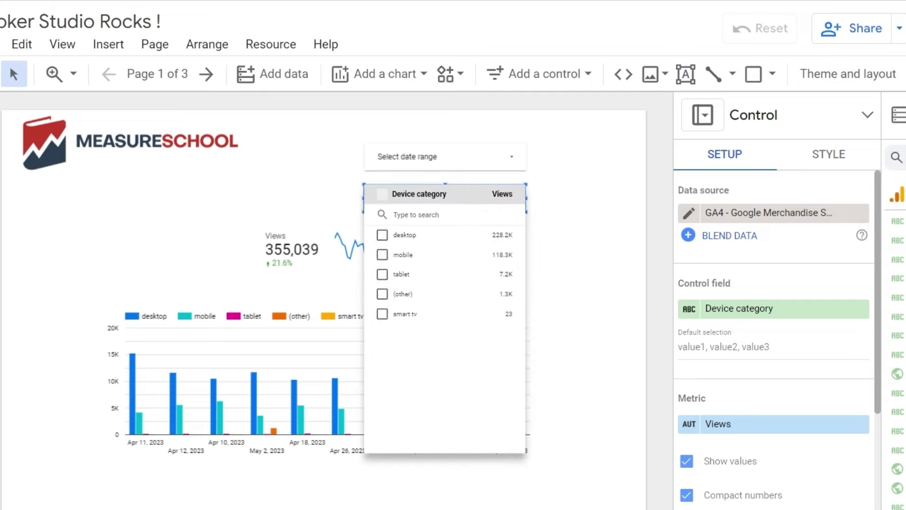
click(382, 235)
key(Escape)
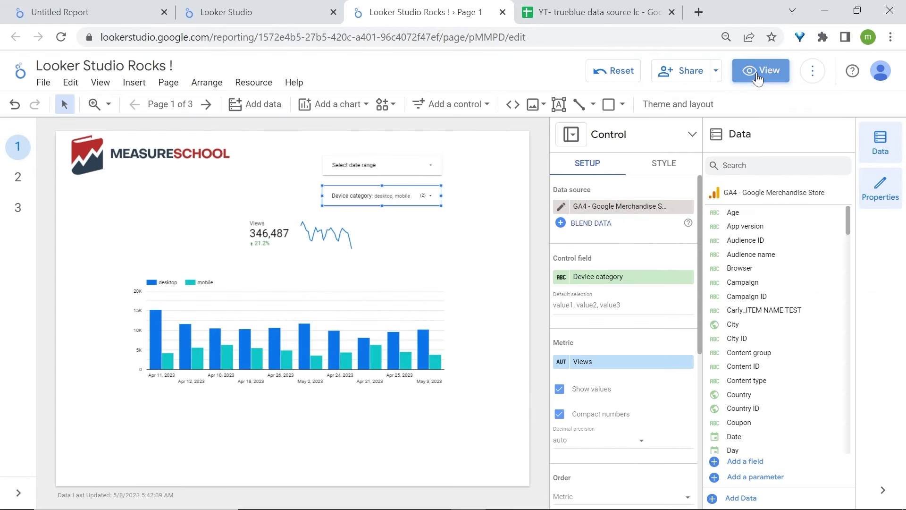
- Check the device-filtered scorecard and column chart in view mode, and return to edit mode
click(757, 72)
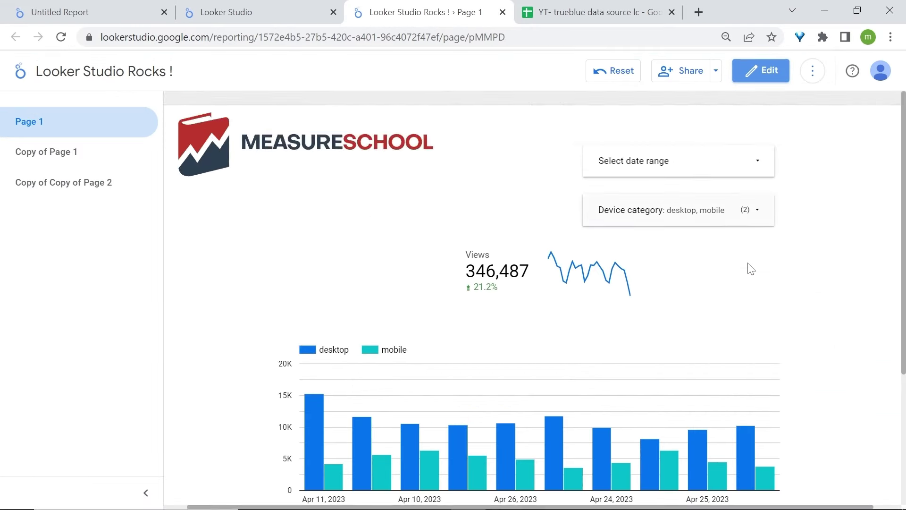
scroll(747, 283, down, 3)
scroll(749, 289, up, 1)
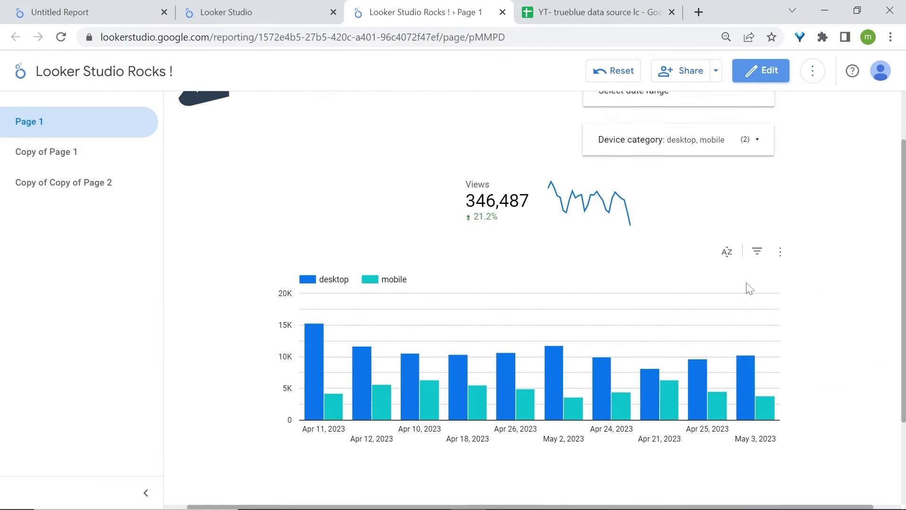
click(764, 72)
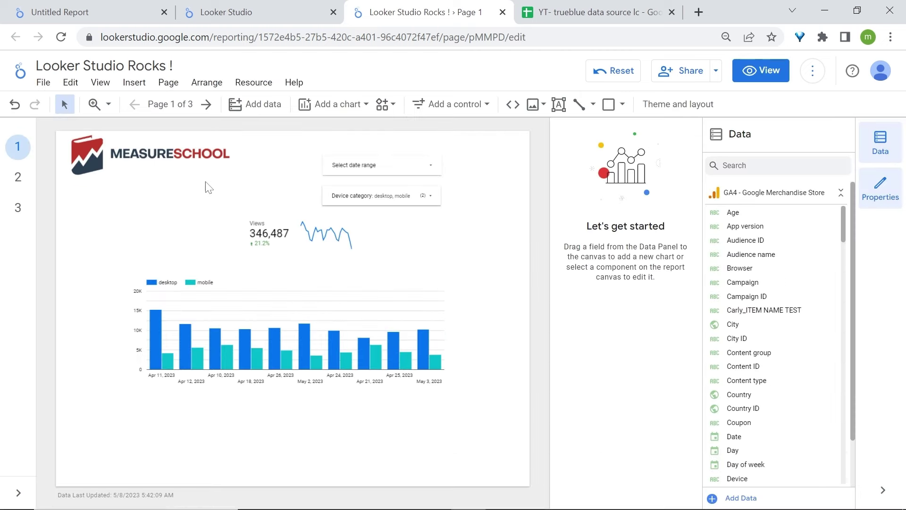
- Add a pie chart and place it to the right of the column chart, narrowing the column chart to make room
click(343, 101)
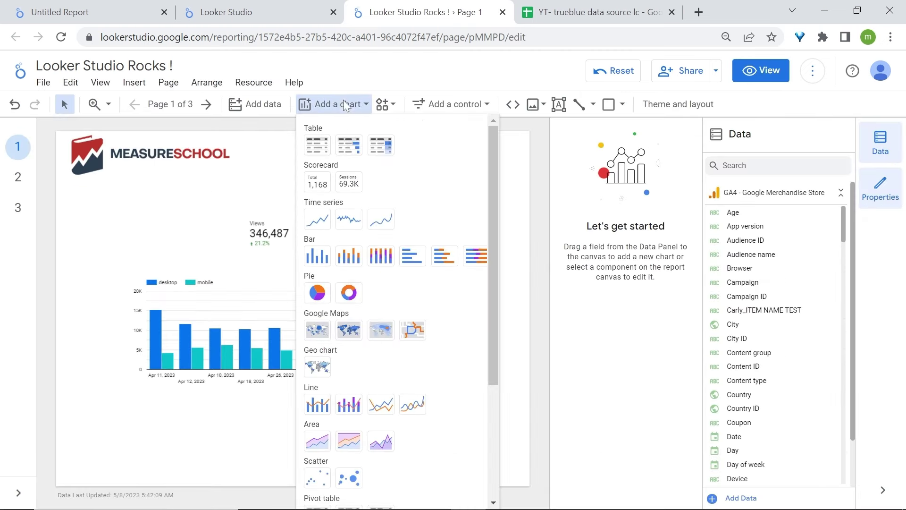
scroll(361, 303, down, 1)
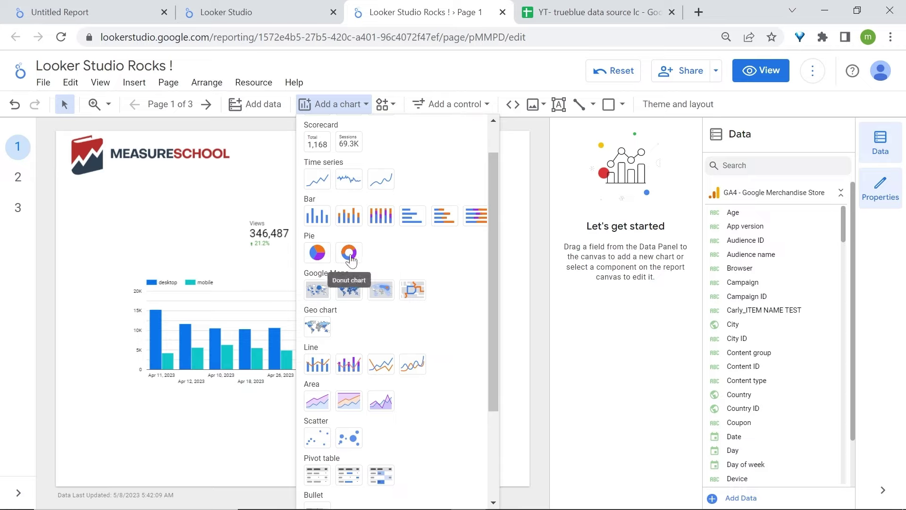
click(317, 253)
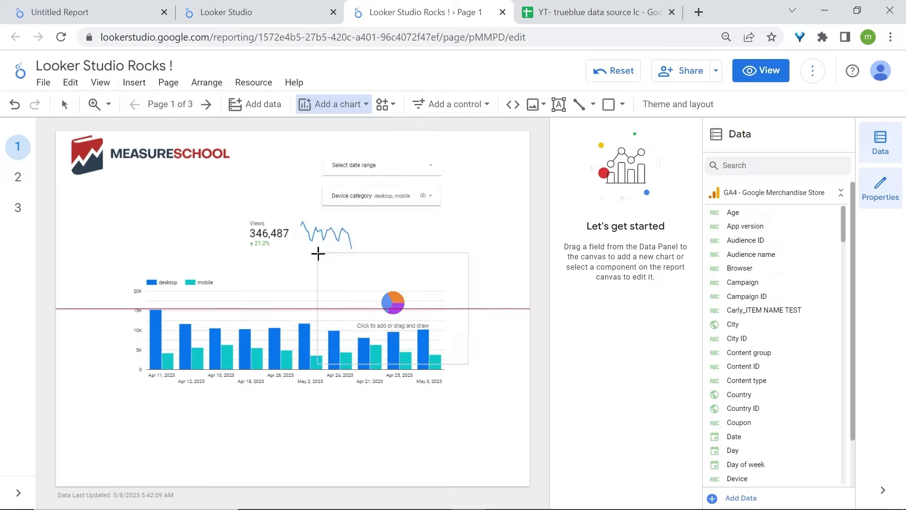
click(371, 200)
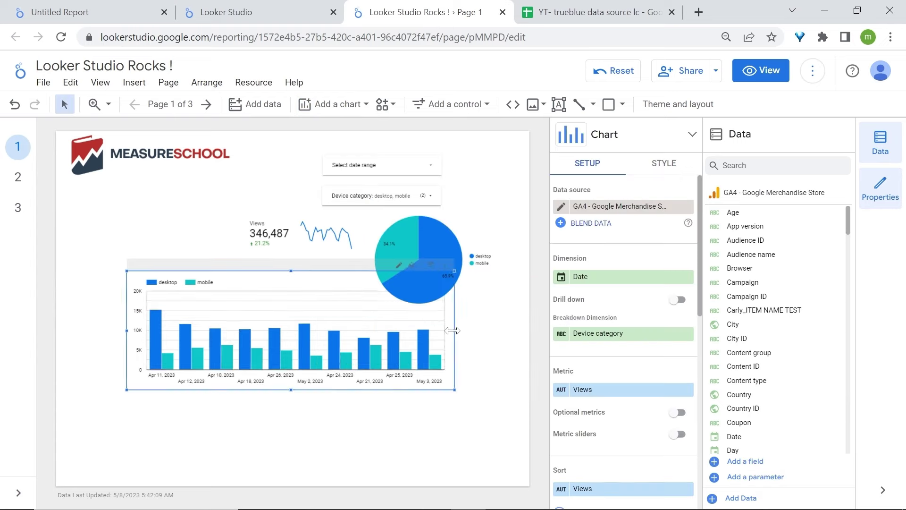
drag(454, 331, 324, 331)
drag(408, 253, 390, 359)
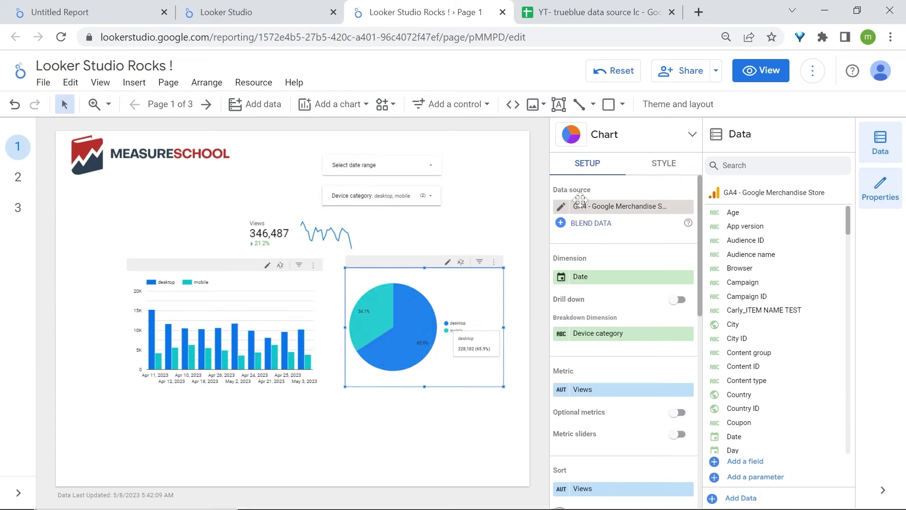
- Examine the pie chart's mobile and desktop slices in view mode with the page navigation collapsed, and return to edit mode
click(767, 69)
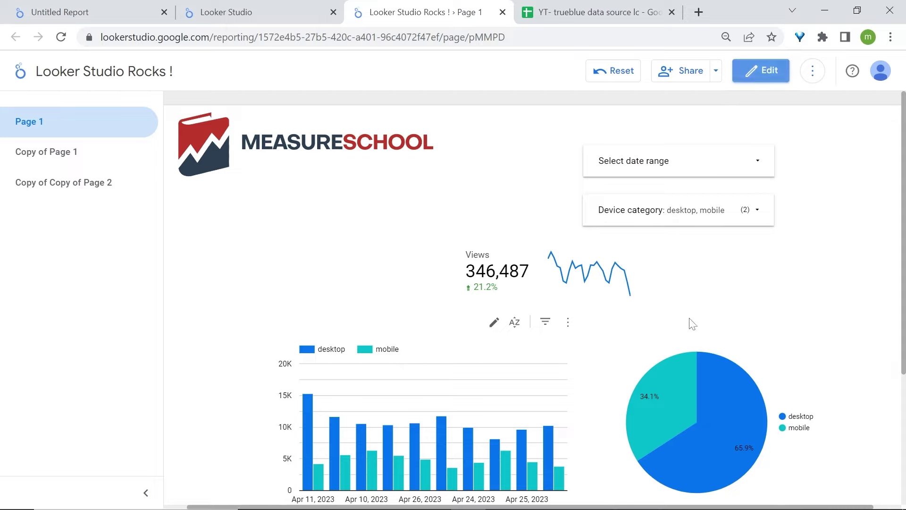
scroll(689, 318, down, 2)
click(146, 492)
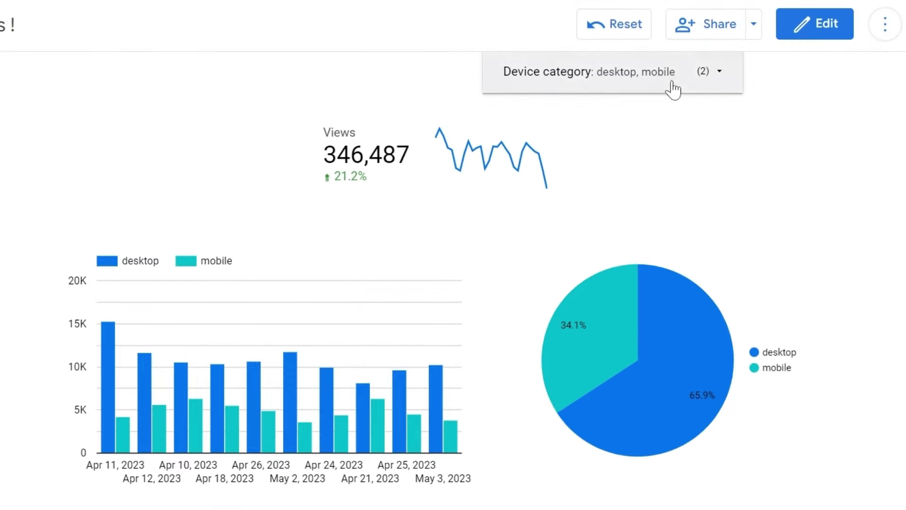
mouse_move(631, 373)
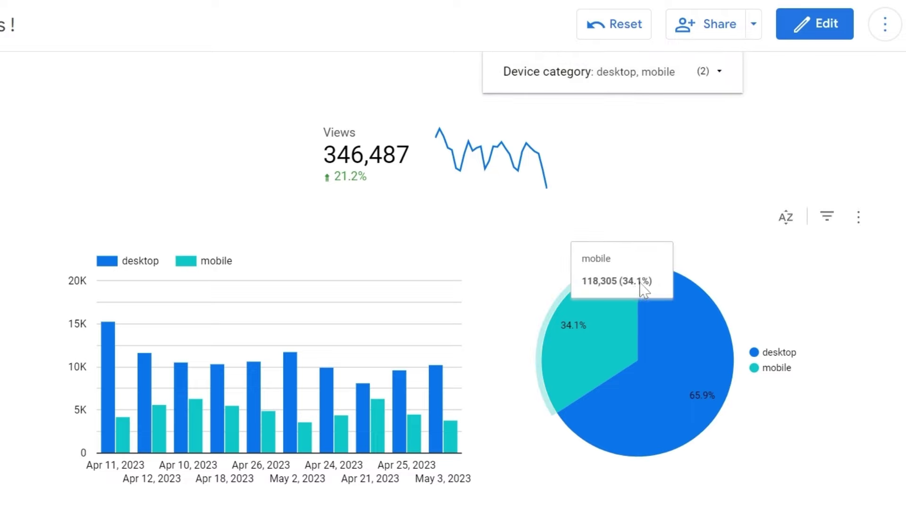
mouse_move(680, 351)
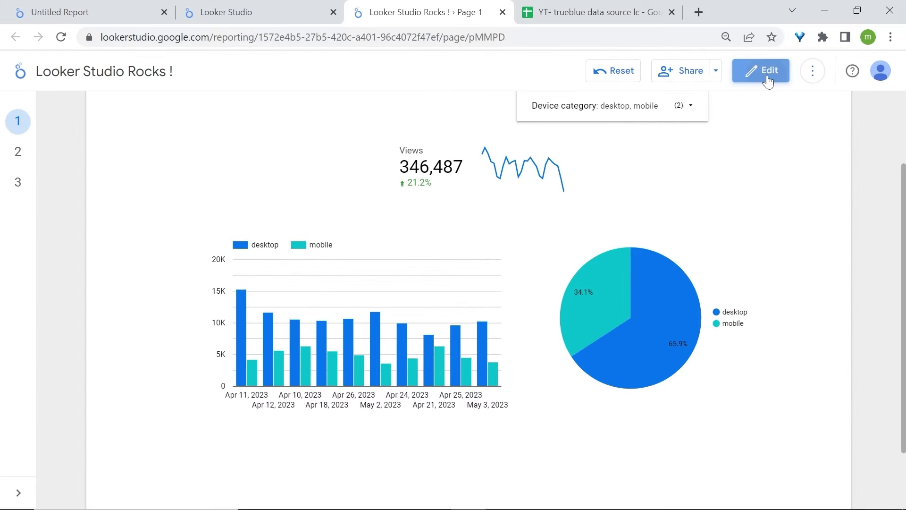
click(821, 29)
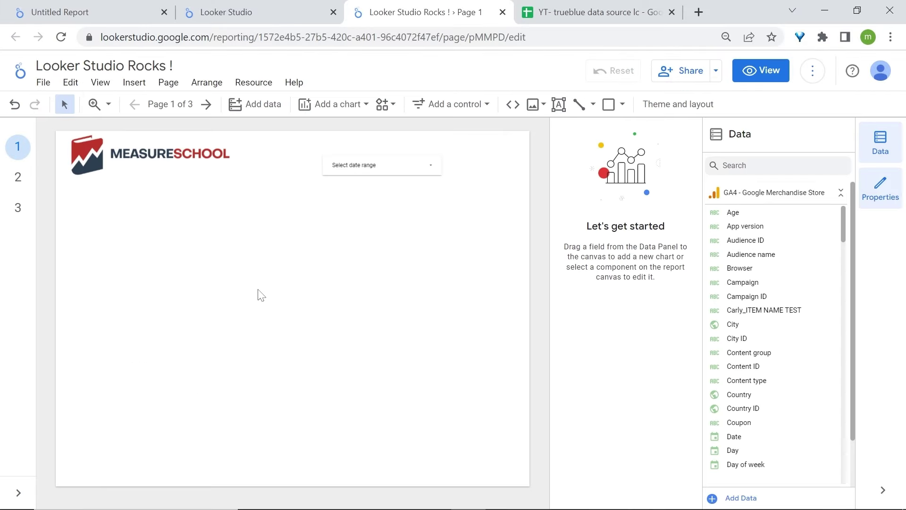
- Add a geo chart in the middle of page 1, below the logo and date range control
click(335, 104)
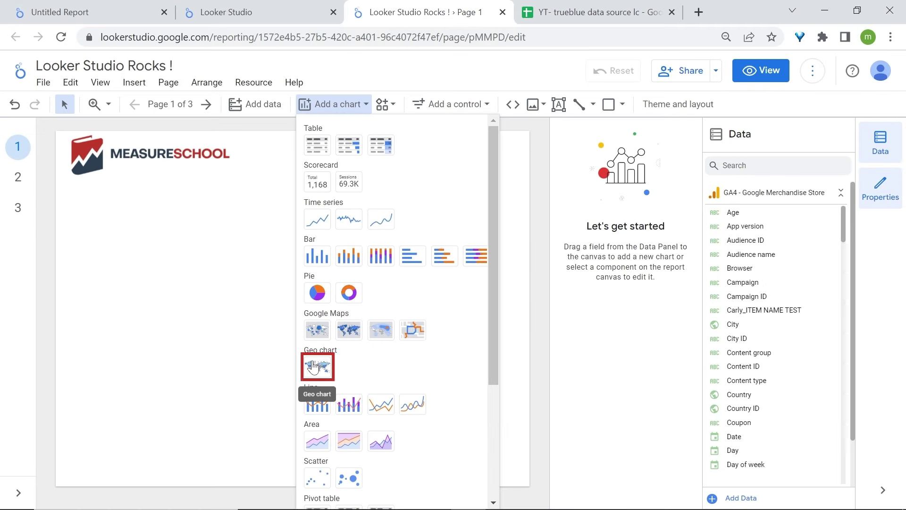
click(313, 364)
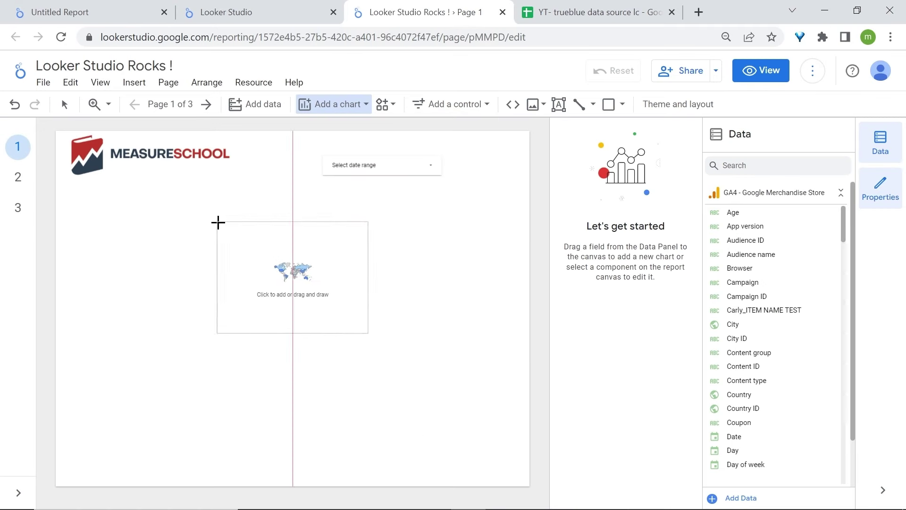
click(217, 222)
- Check the geo chart in view mode, inspecting the views for the United States, and return to edit mode
click(756, 71)
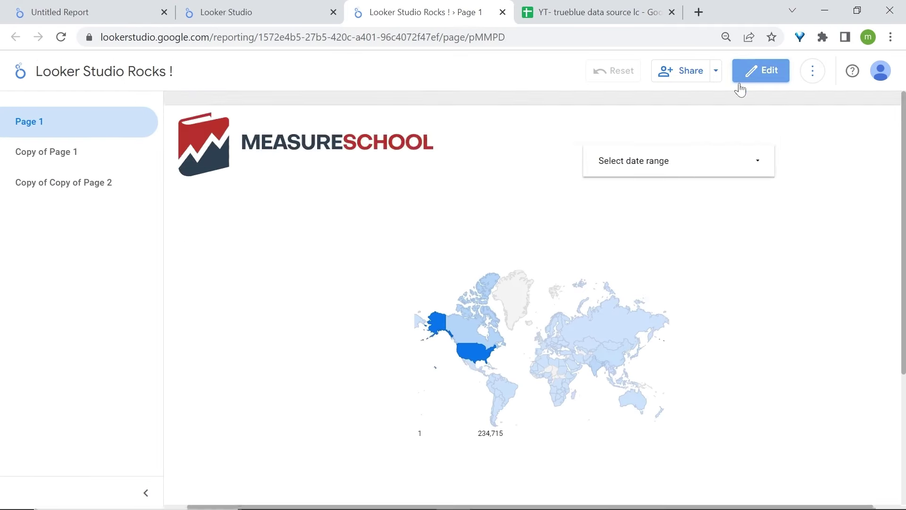
scroll(716, 259, down, 1)
scroll(738, 285, up, 1)
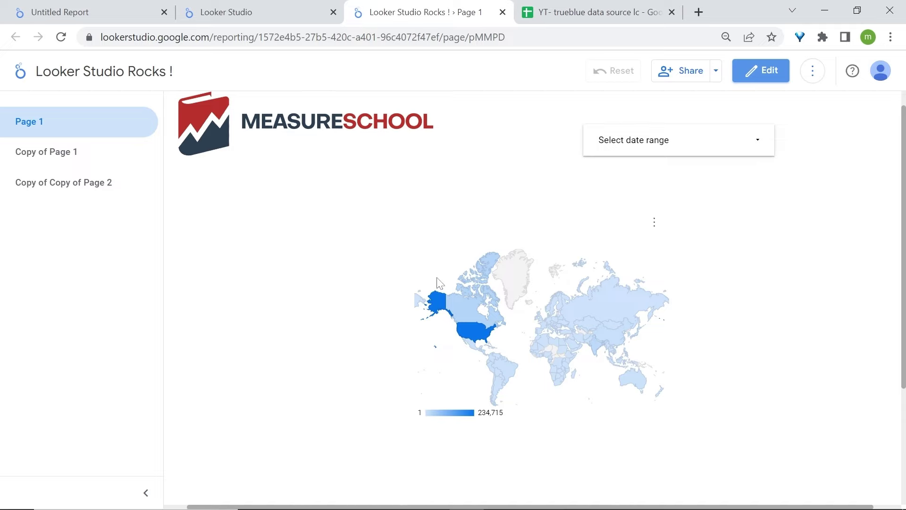
mouse_move(477, 326)
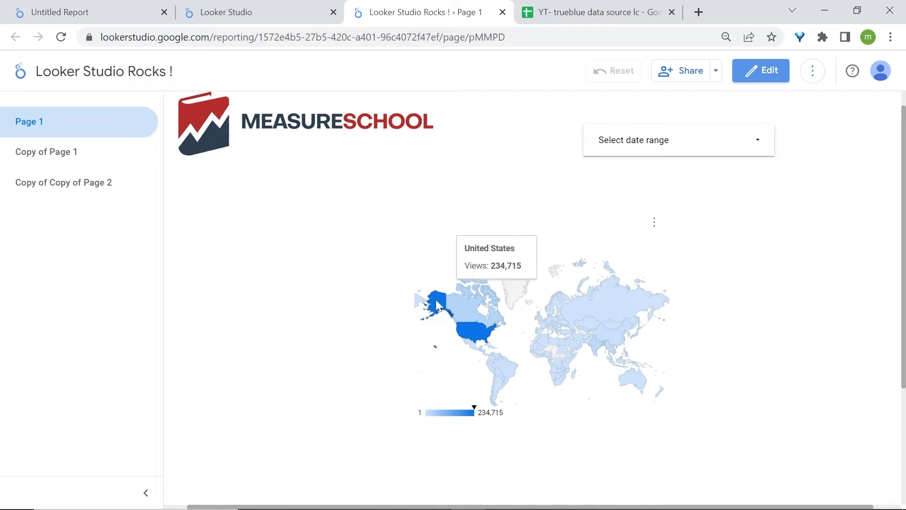
click(757, 77)
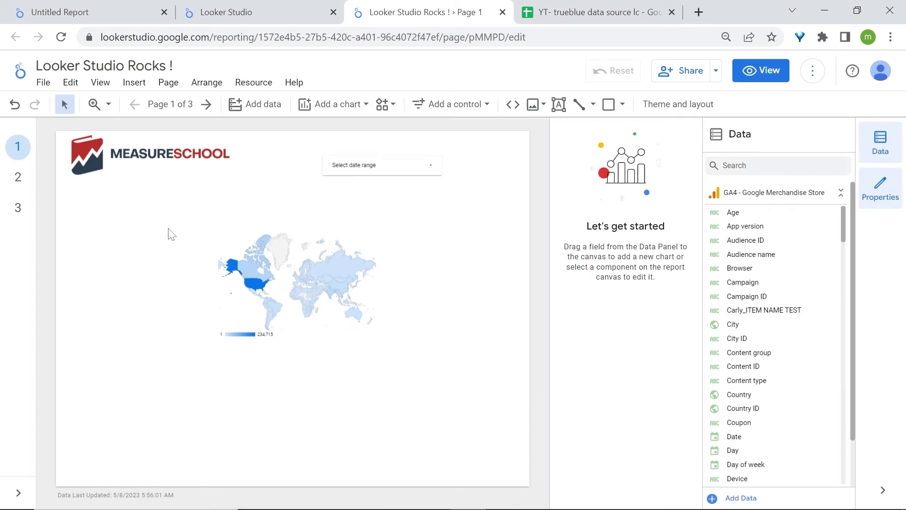
click(327, 106)
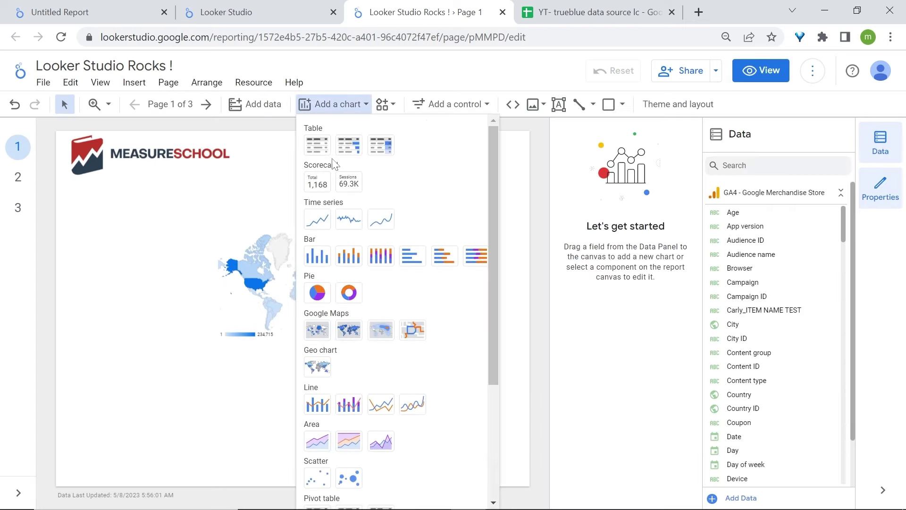
scroll(387, 327, down, 4)
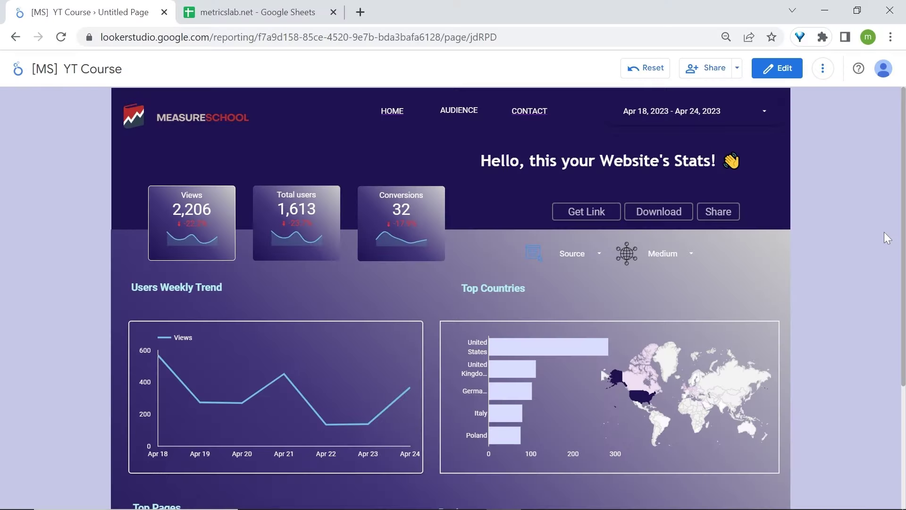
- Examine the finished [MS] YT Course sample dashboard from its header and scorecards down to the tables, device chart and contact banner
scroll(887, 237, down, 3)
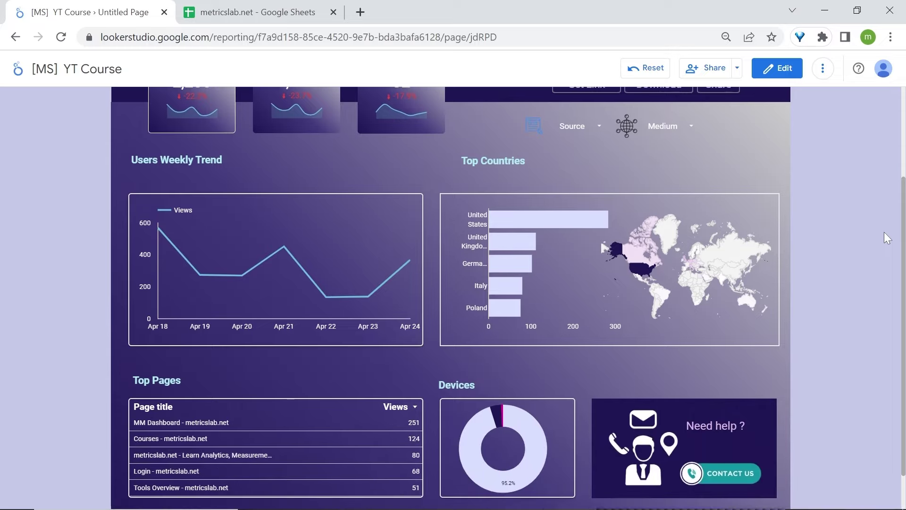
scroll(887, 237, down, 1)
scroll(885, 233, up, 4)
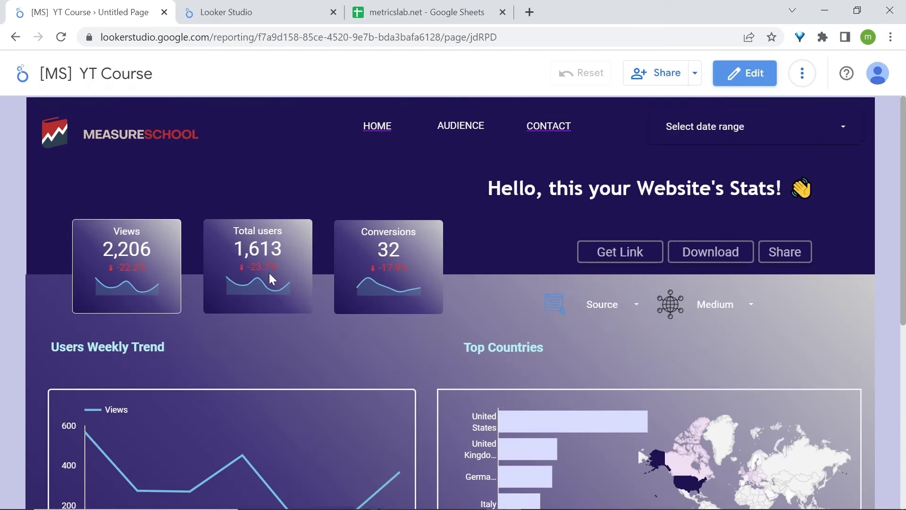
scroll(269, 273, down, 2)
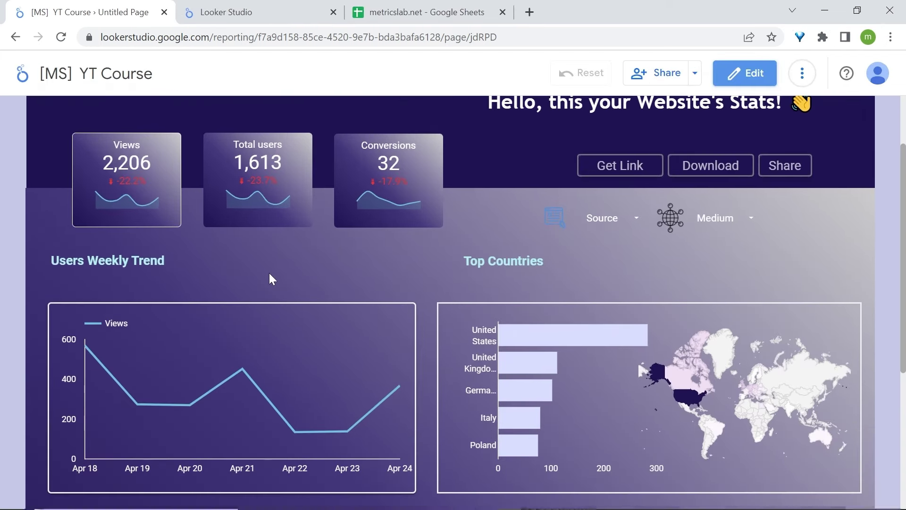
scroll(269, 273, down, 3)
scroll(270, 277, down, 2)
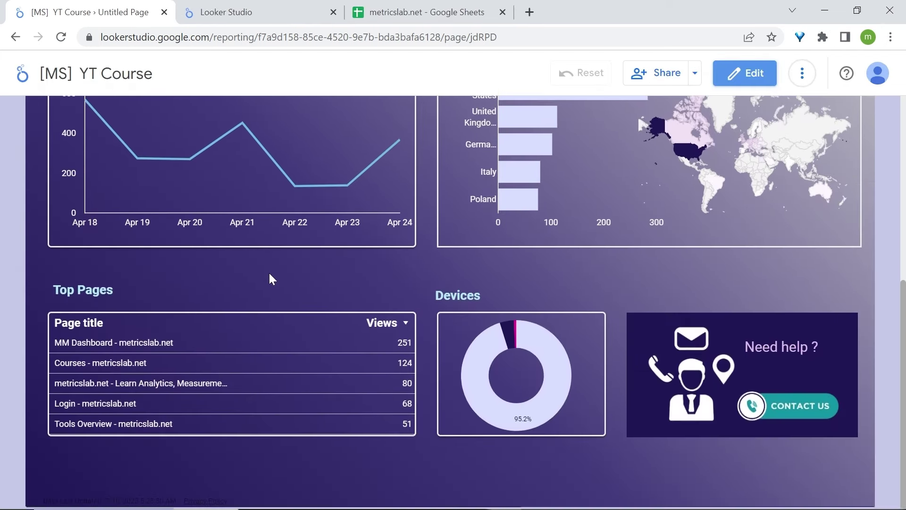
scroll(270, 278, up, 2)
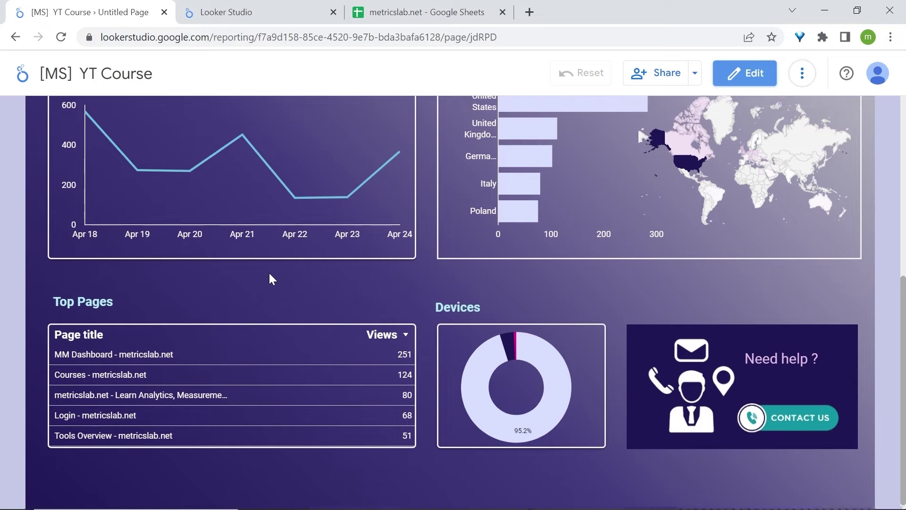
scroll(269, 277, up, 5)
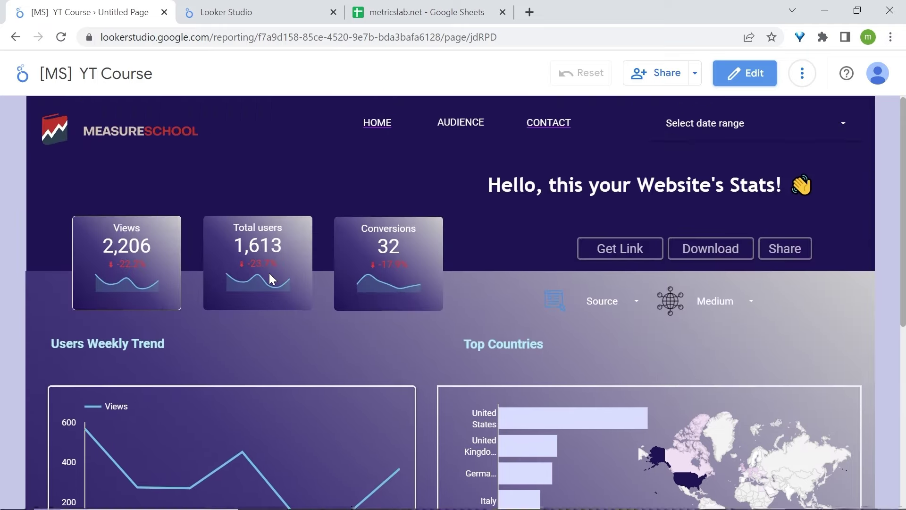
- Create a new blank report, and check the spreadsheet and worksheet names of its Google Sheets data source
key(ctrl+Tab)
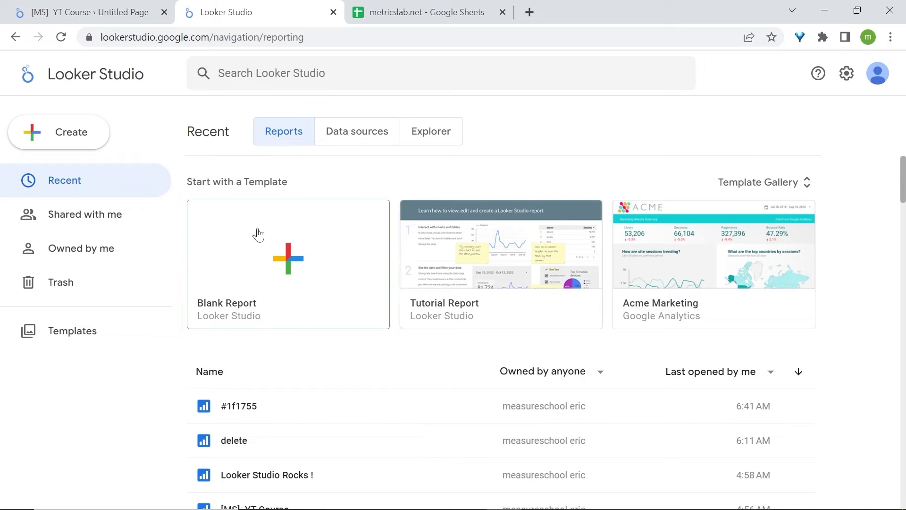
click(250, 257)
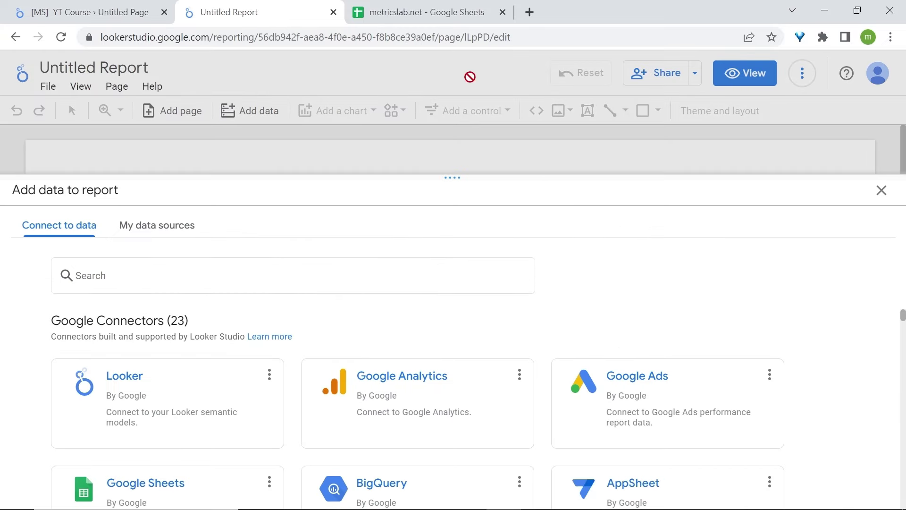
click(447, 9)
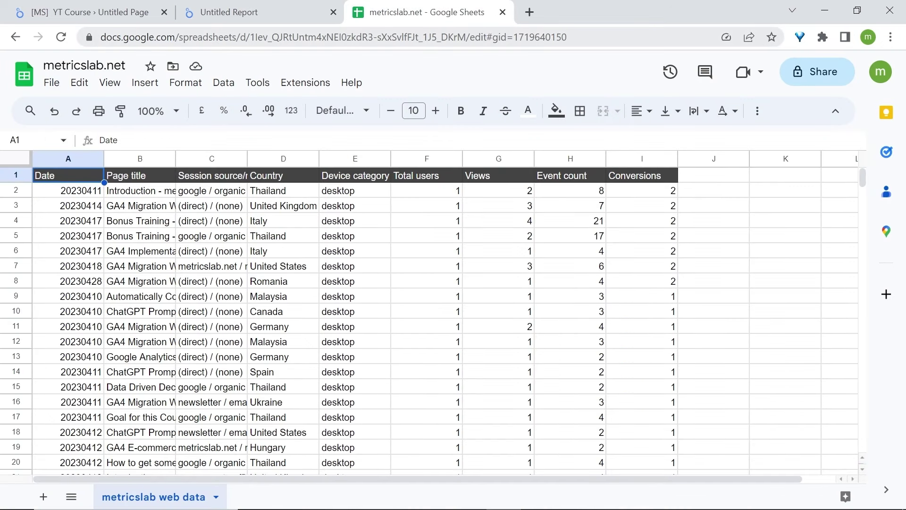
click(85, 65)
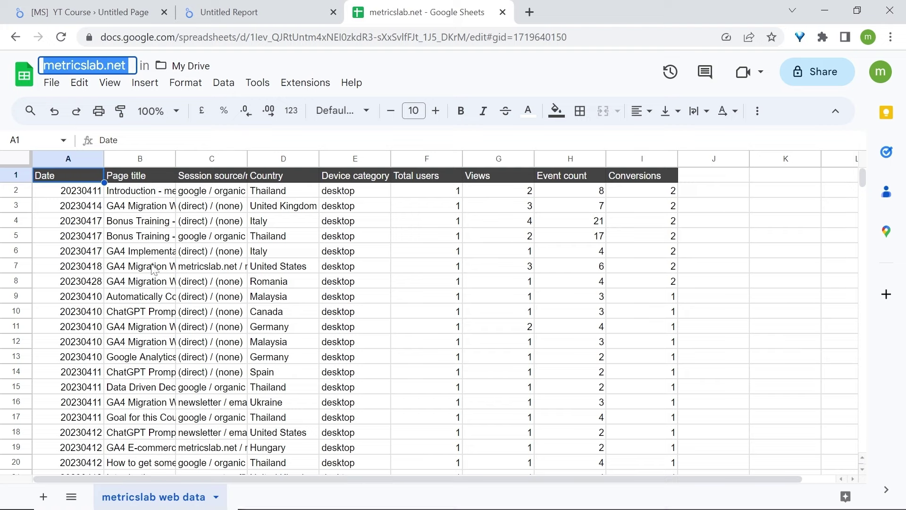
double_click(156, 497)
click(235, 7)
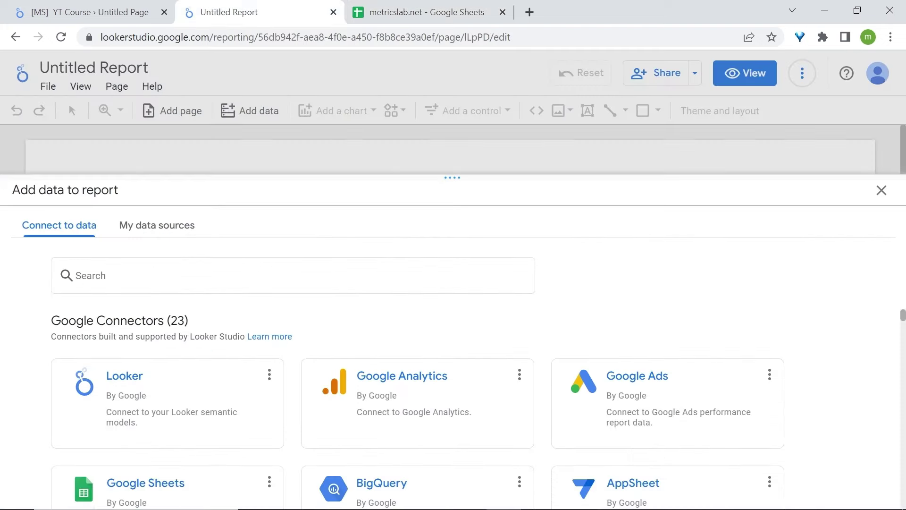
- Connect the report to the metricslab web data worksheet of the metricslab.net spreadsheet with the Google Sheets connector
scroll(188, 411, down, 2)
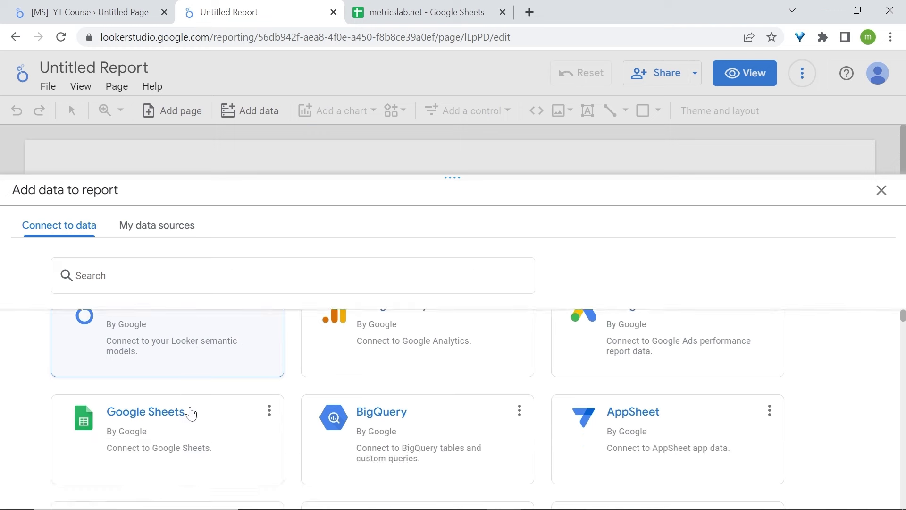
click(155, 424)
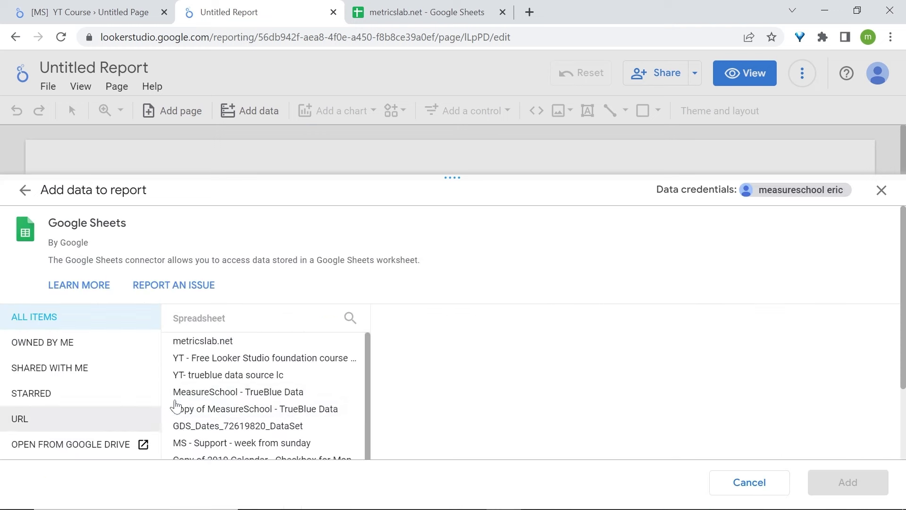
click(215, 343)
click(465, 341)
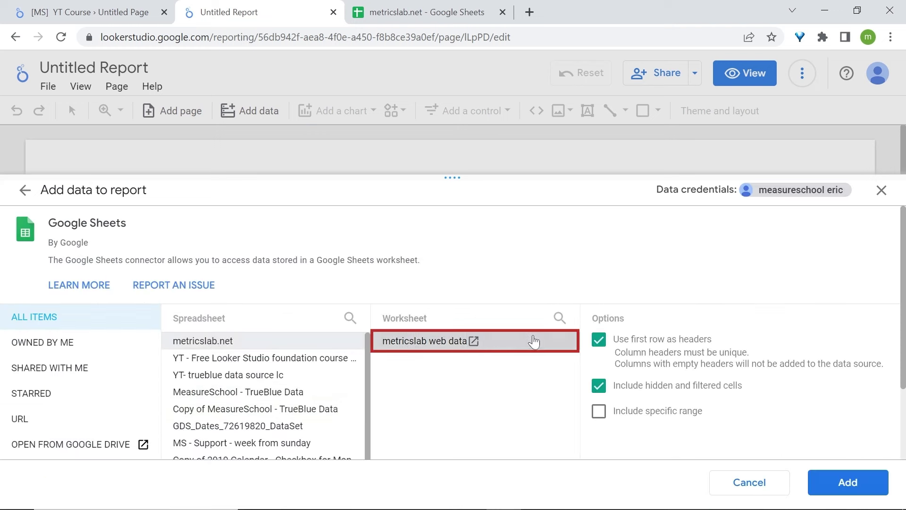
click(823, 482)
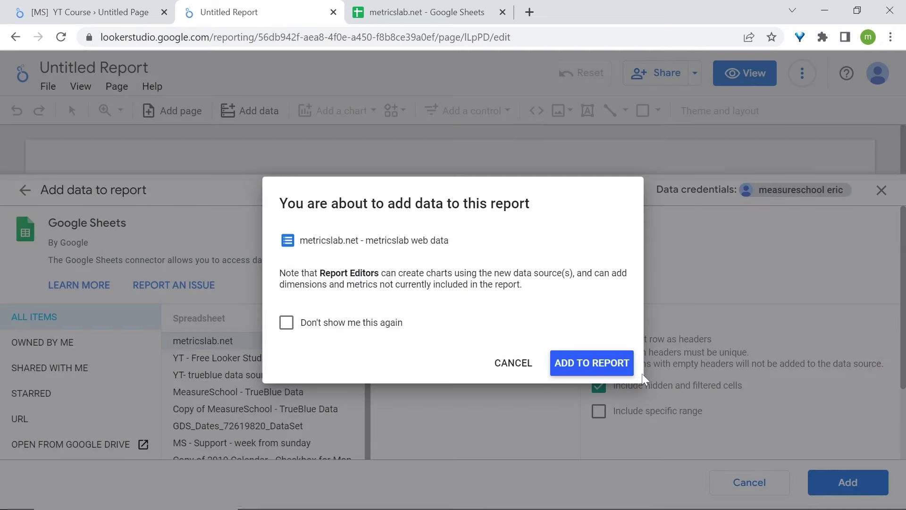
click(580, 364)
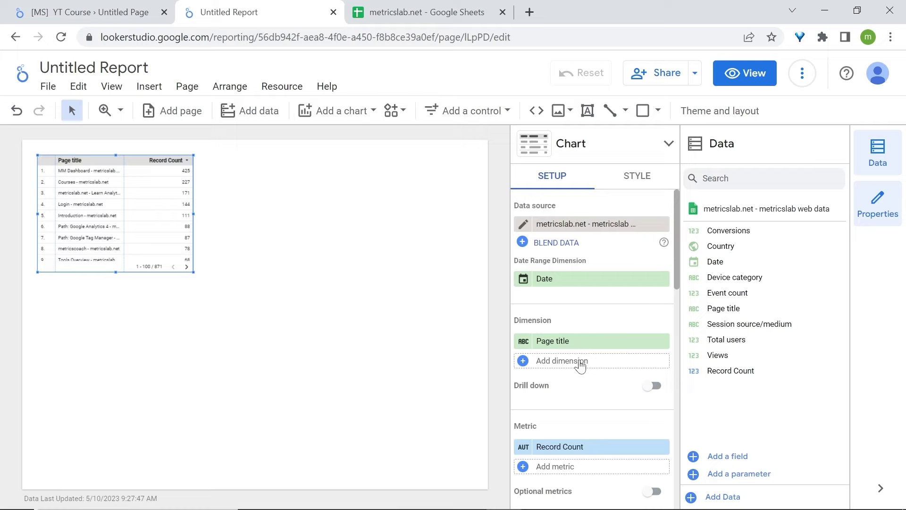
- Delete the default table from the canvas and rename the report as Your Awesome Project
key(Delete)
click(174, 92)
text(Your Awesome Project)
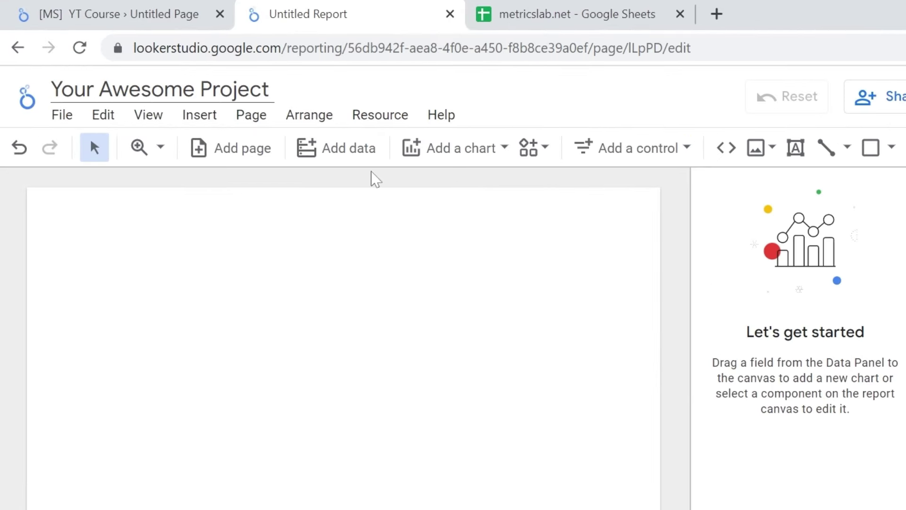
- Compare with the sample dashboard's header and draw a rectangle across the full page width covering about the upper quarter of the canvas
key(ctrl+1)
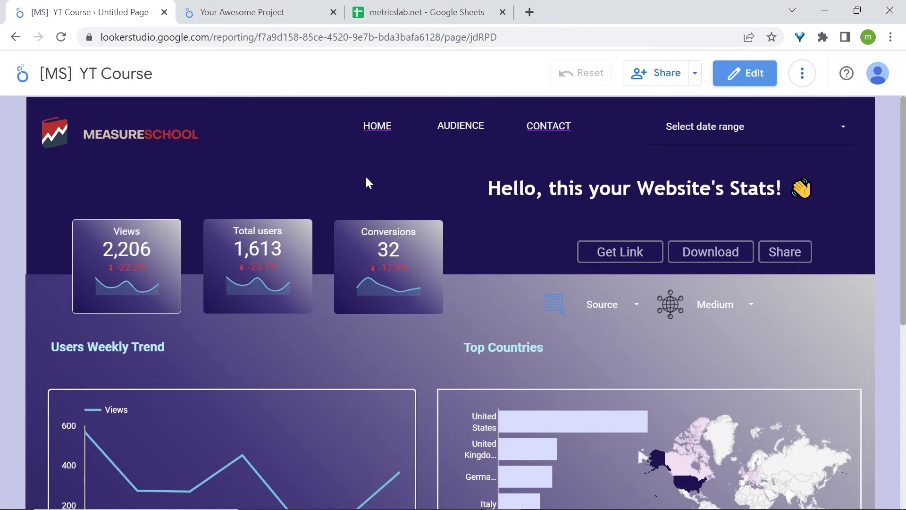
key(ctrl+2)
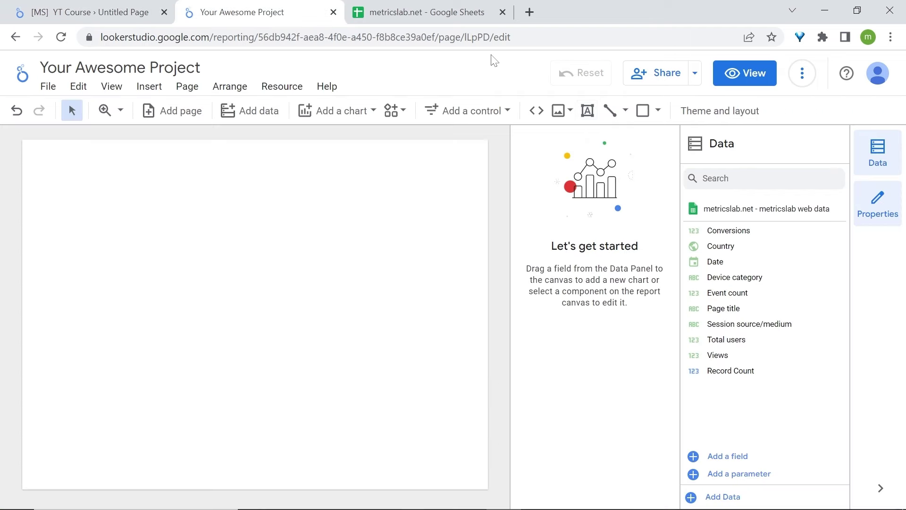
click(645, 117)
drag(24, 142, 488, 237)
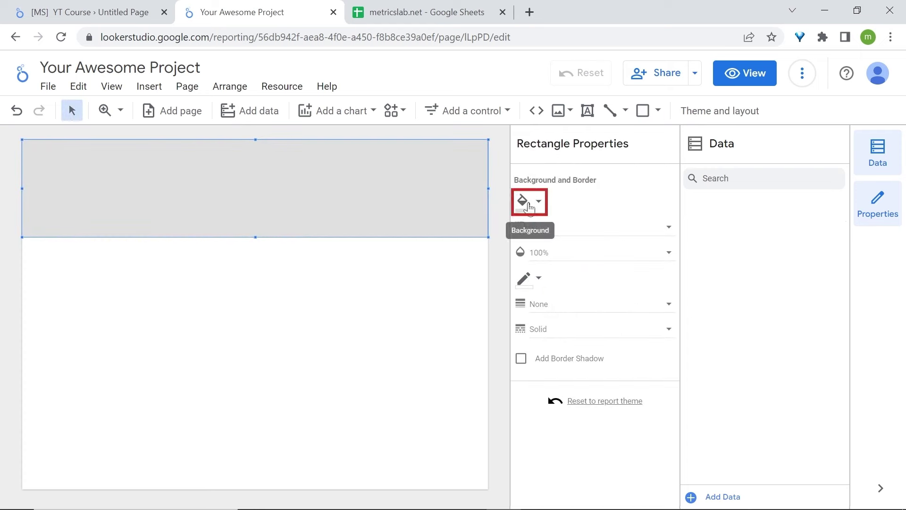
- Set the header rectangle's background to the custom color #1f1755
click(529, 207)
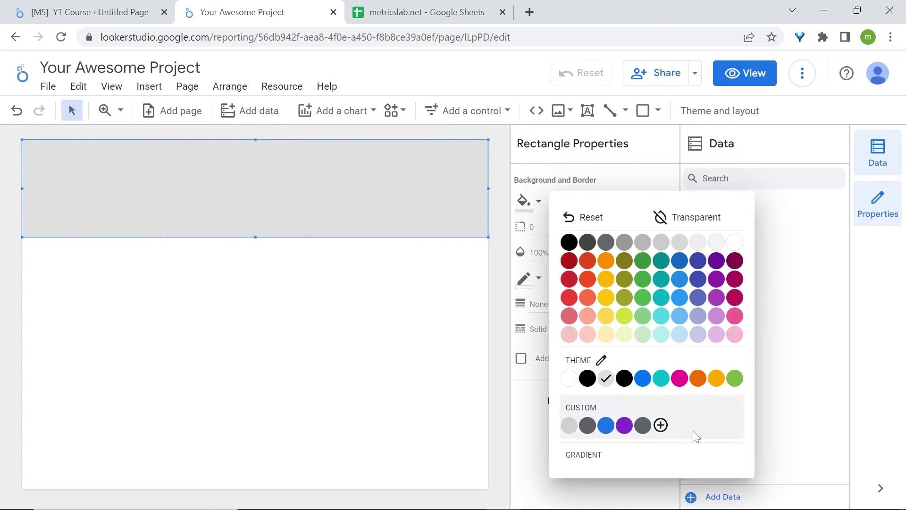
click(661, 425)
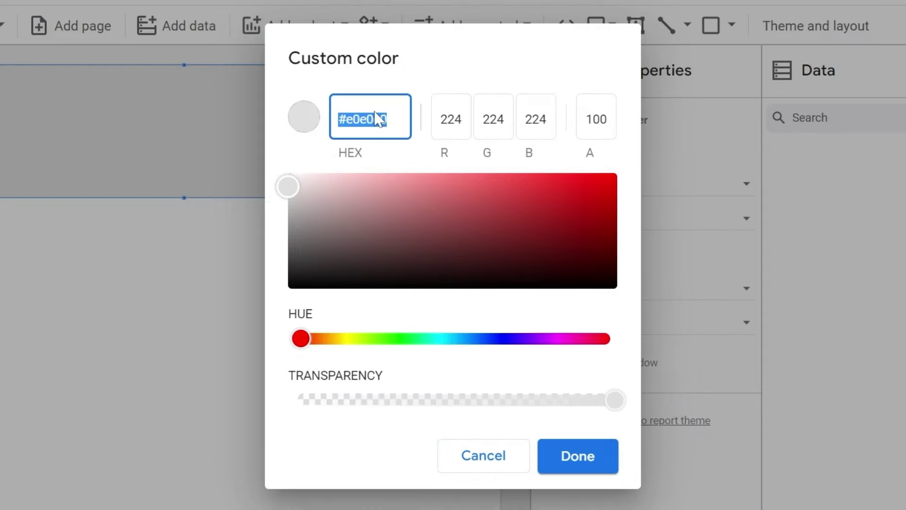
text(#1f1755)
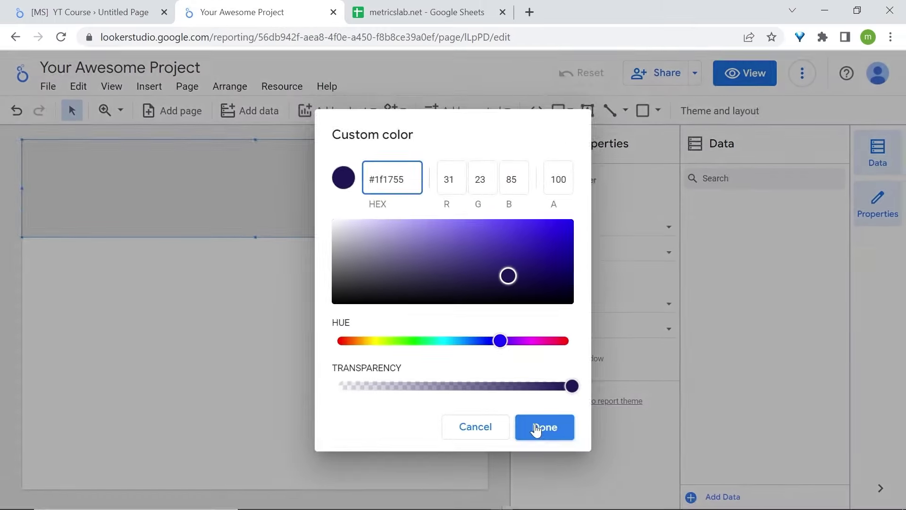
click(578, 456)
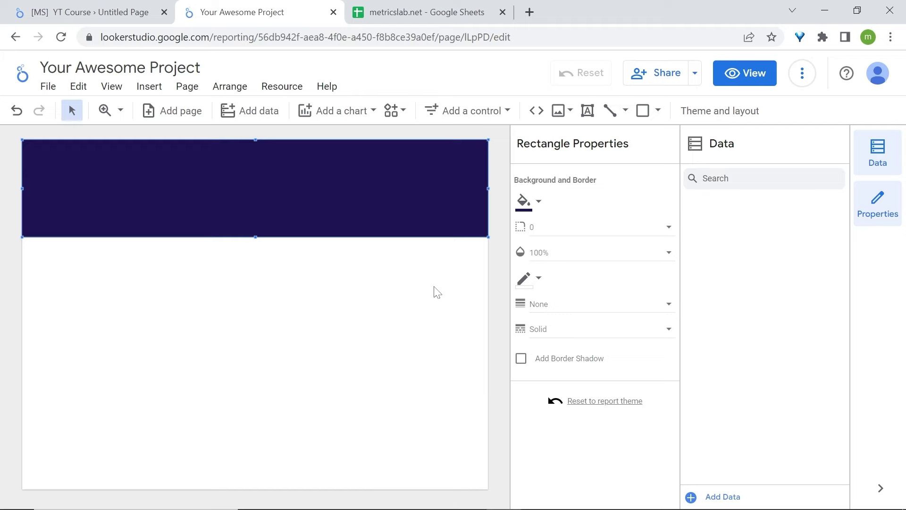
- Upload the wordmark image MeasureSchool-A-1024x260-modified (1) (1) and place it in the middle of the header rectangle
click(560, 109)
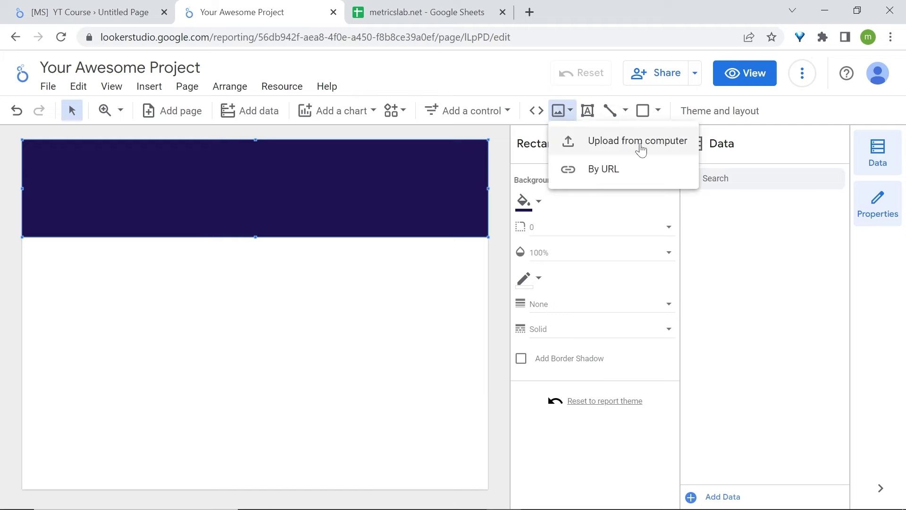
click(641, 149)
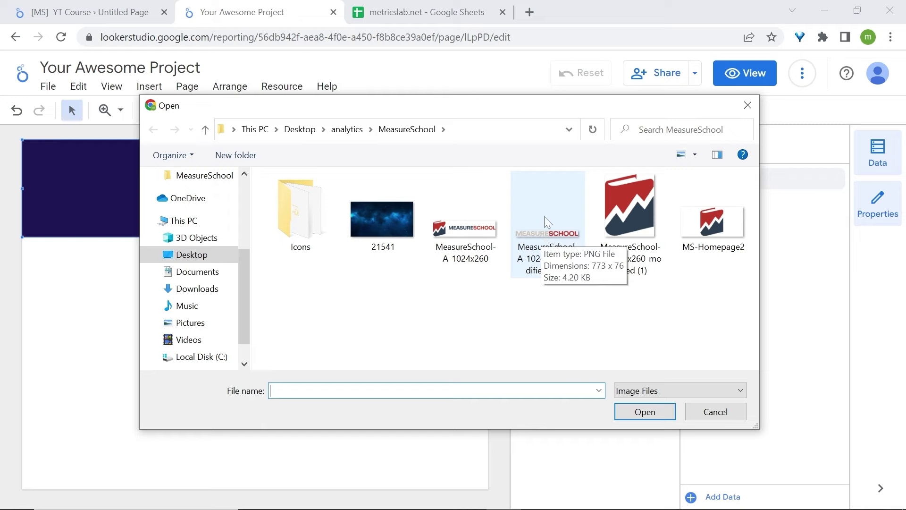
click(532, 251)
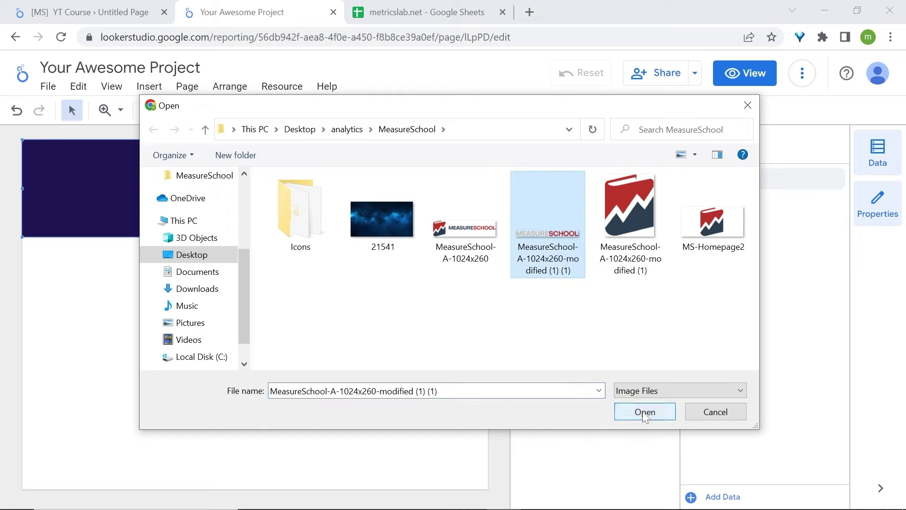
click(642, 411)
drag(302, 294, 299, 190)
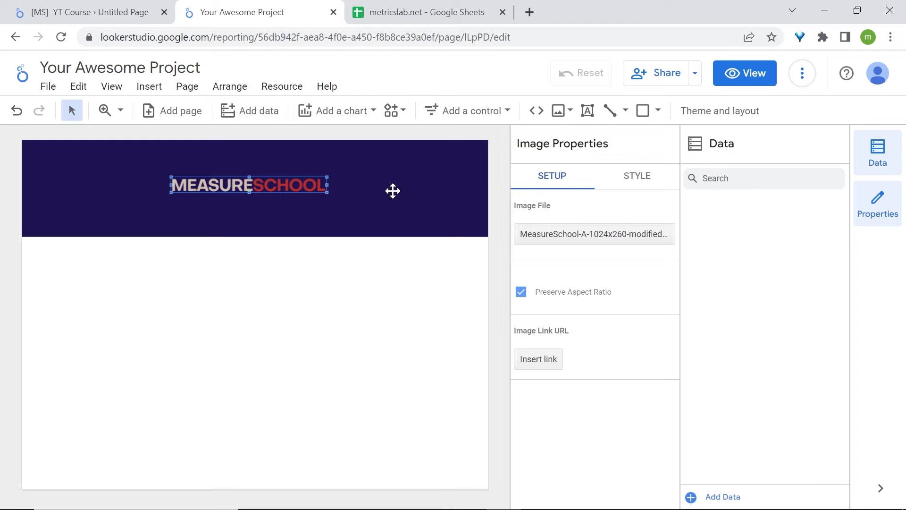
- Make the background of the MeasureSchool wordmark image transparent
click(610, 183)
click(529, 226)
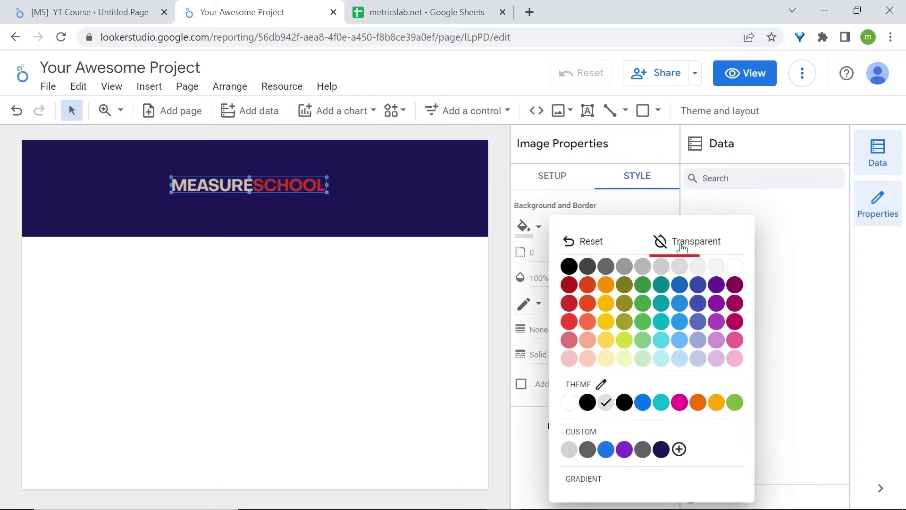
click(708, 243)
- Try a white background on the MeasureSchool wordmark image and set it back to transparent
click(525, 228)
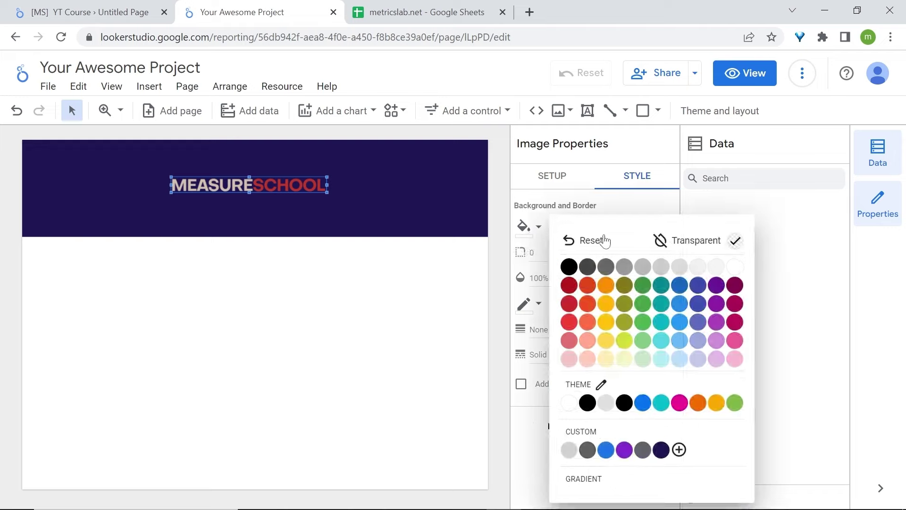
click(733, 268)
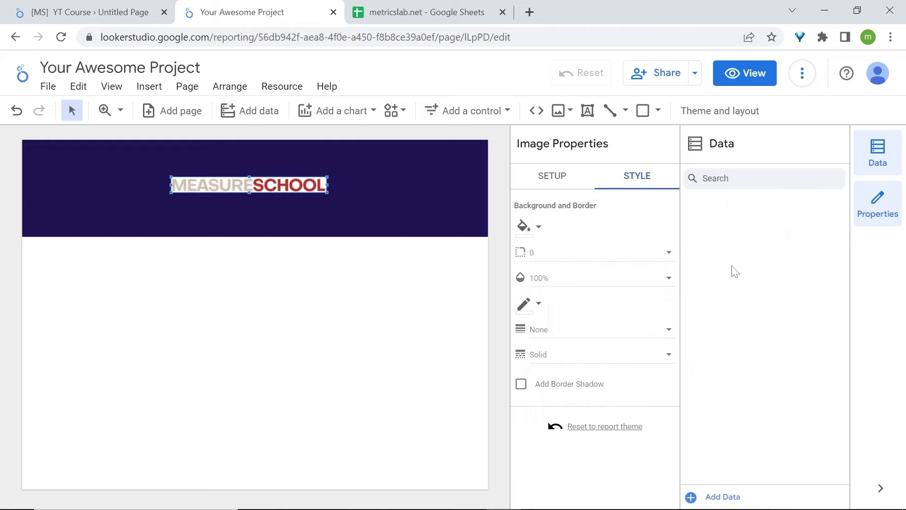
click(509, 228)
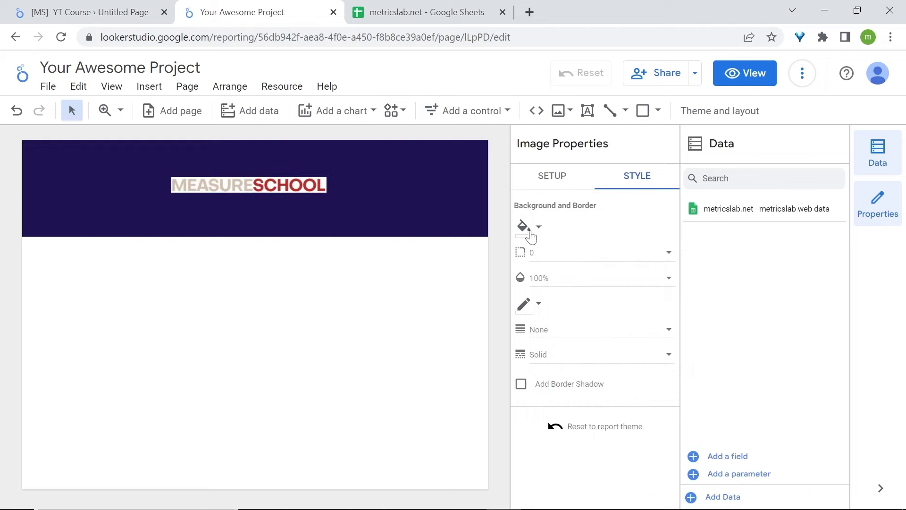
click(300, 186)
click(626, 186)
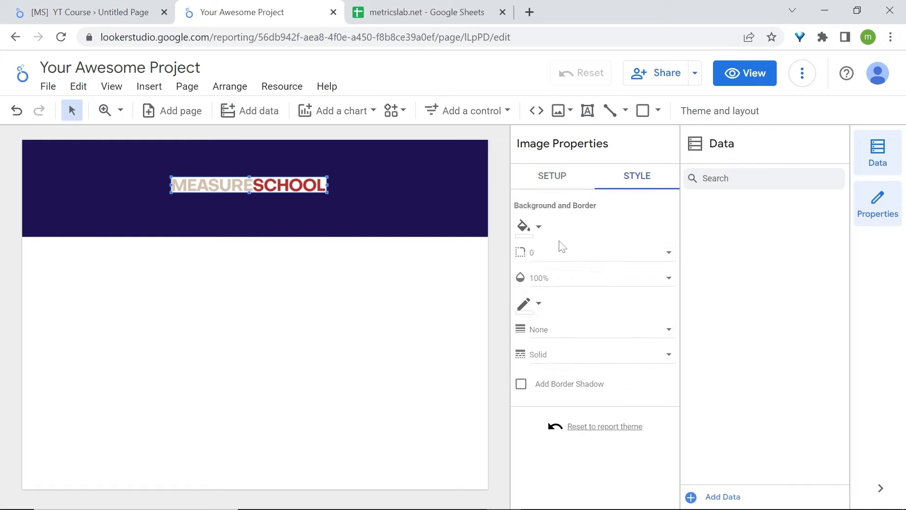
click(529, 227)
click(706, 243)
- Shrink the wordmark to about half its width and upload the book logo MeasureSchool-A-1024x260-modified (1), placing it directly left of the wordmark
drag(328, 178, 245, 184)
click(566, 113)
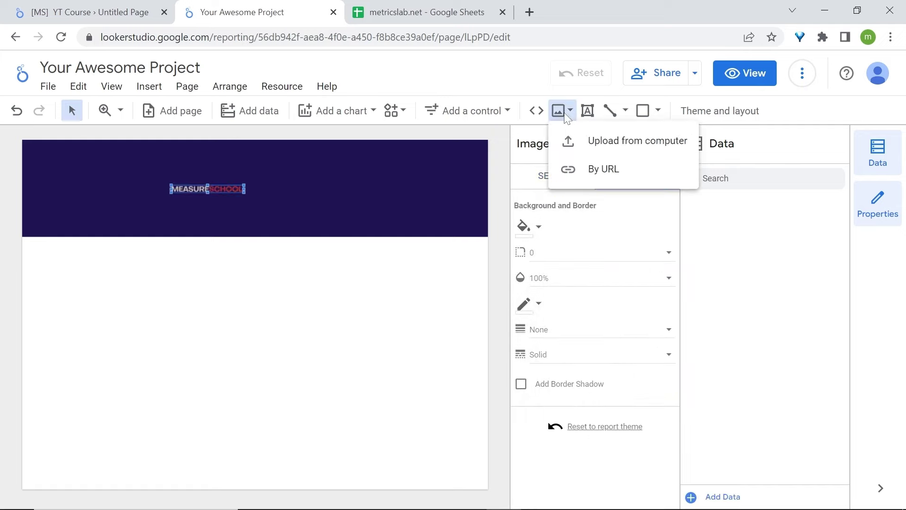
click(637, 140)
click(629, 215)
click(644, 412)
drag(175, 380, 170, 184)
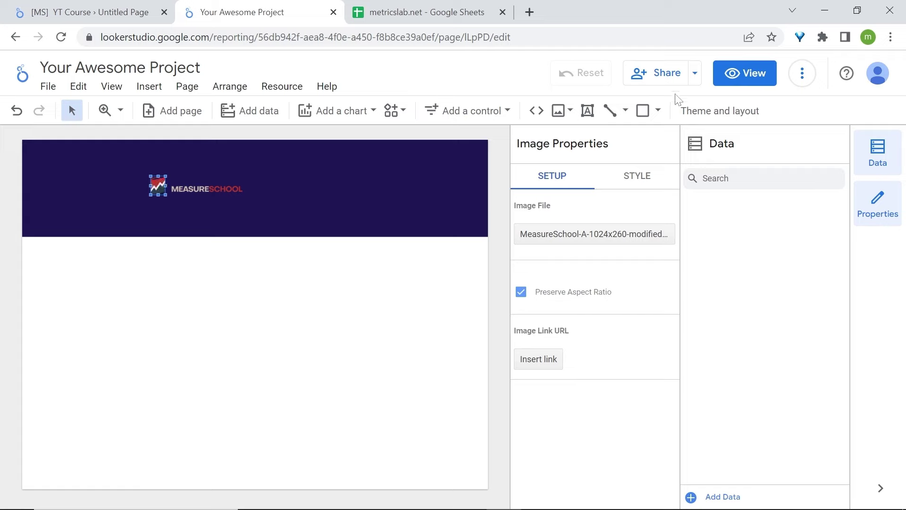
click(754, 74)
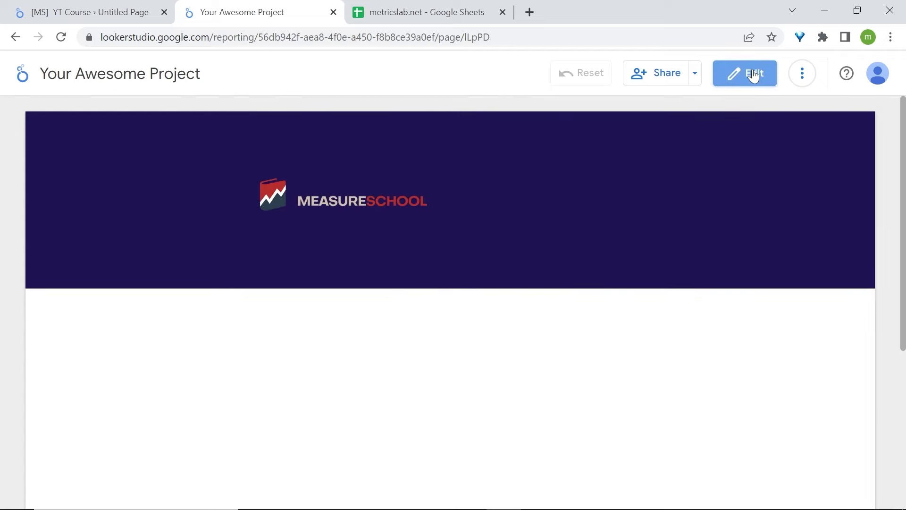
click(754, 74)
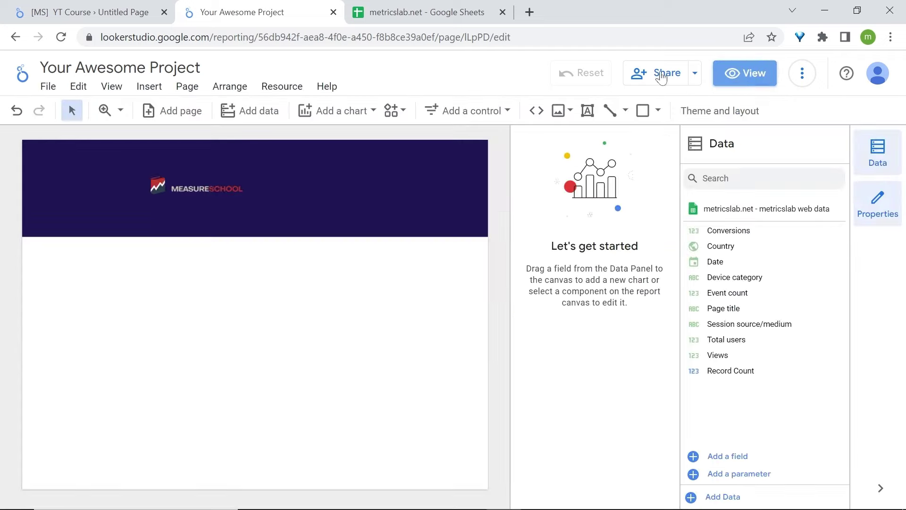
- Group the book logo with the wordmark and move the group to the header's upper-left corner
click(155, 183)
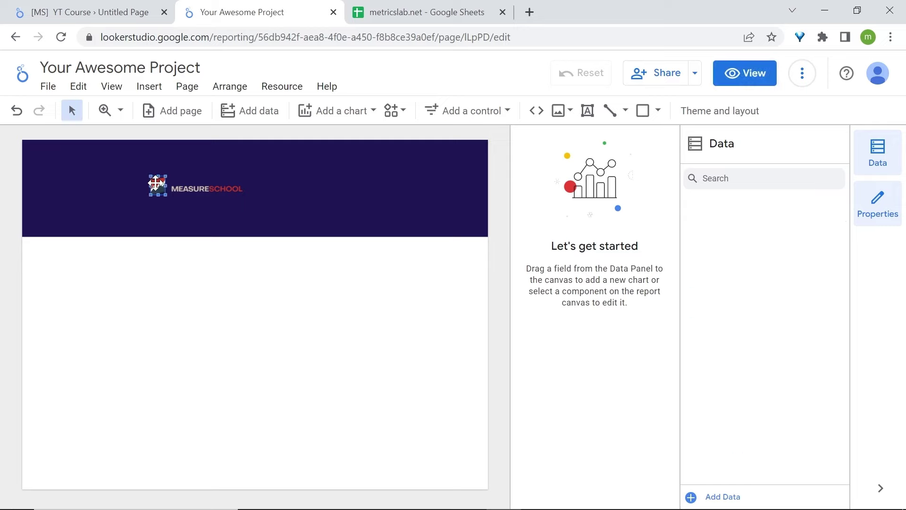
shift+click(211, 191)
right_click(211, 192)
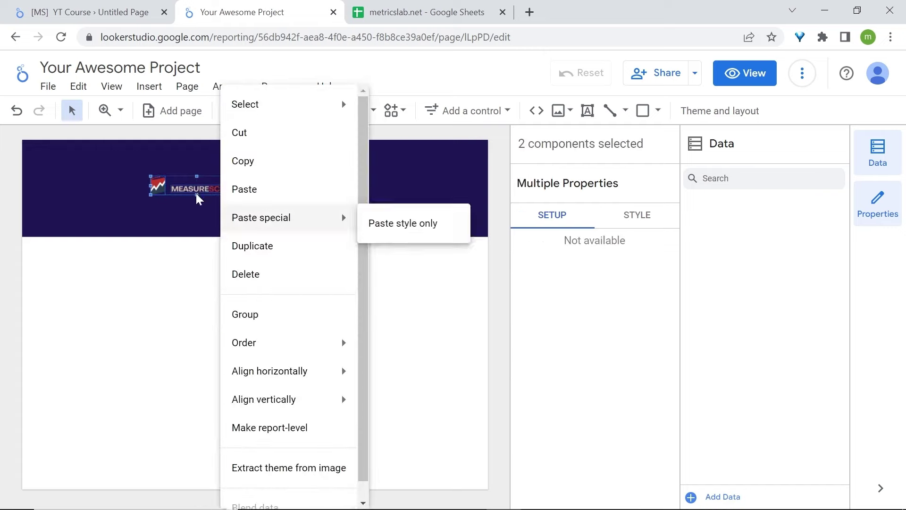
click(255, 313)
drag(215, 187, 94, 157)
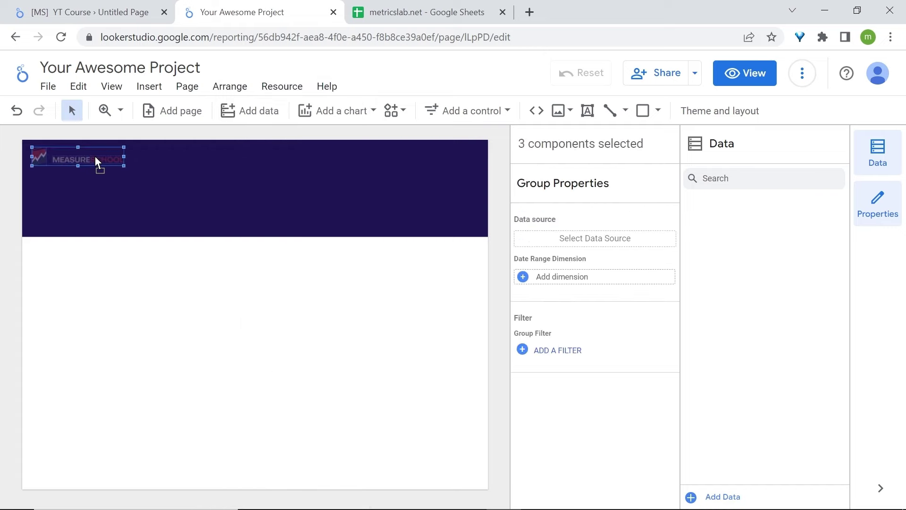
- Preview the report in view mode, check the header and the full page length, and return to editing
click(752, 75)
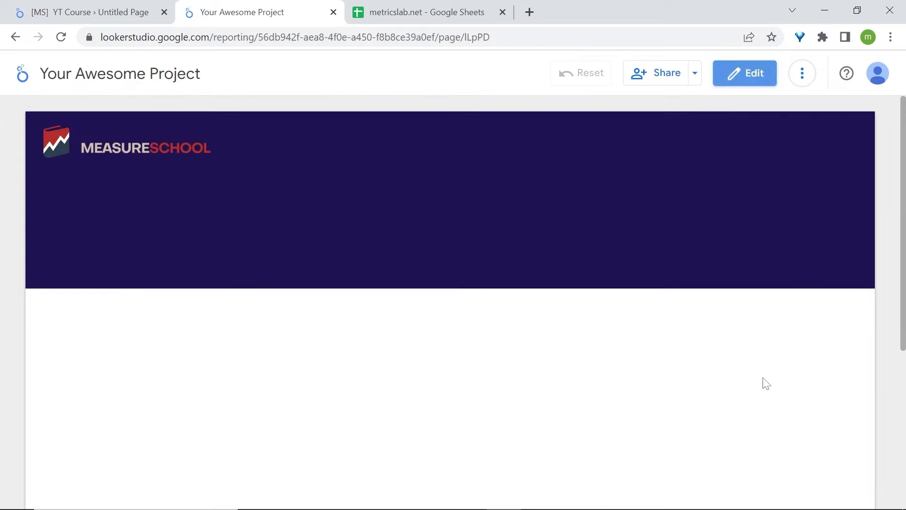
scroll(766, 383, down, 5)
scroll(766, 384, up, 5)
scroll(766, 383, down, 3)
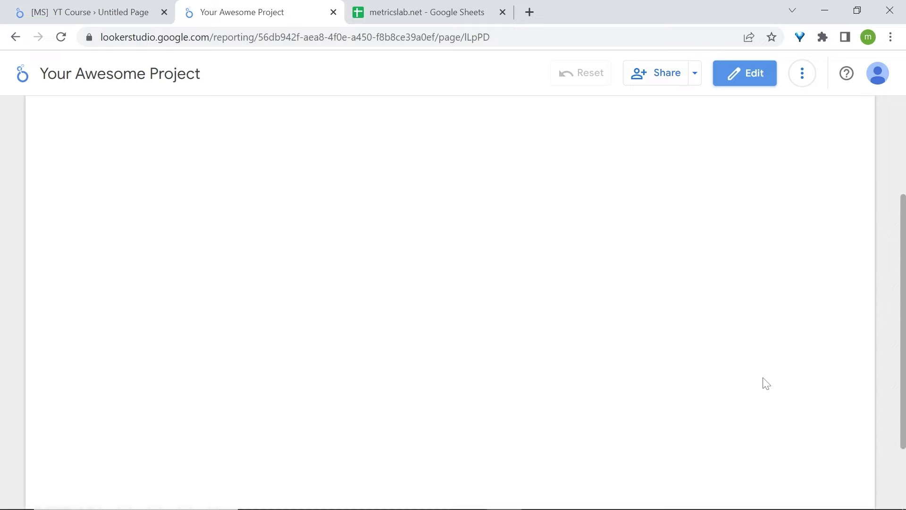
scroll(766, 383, up, 5)
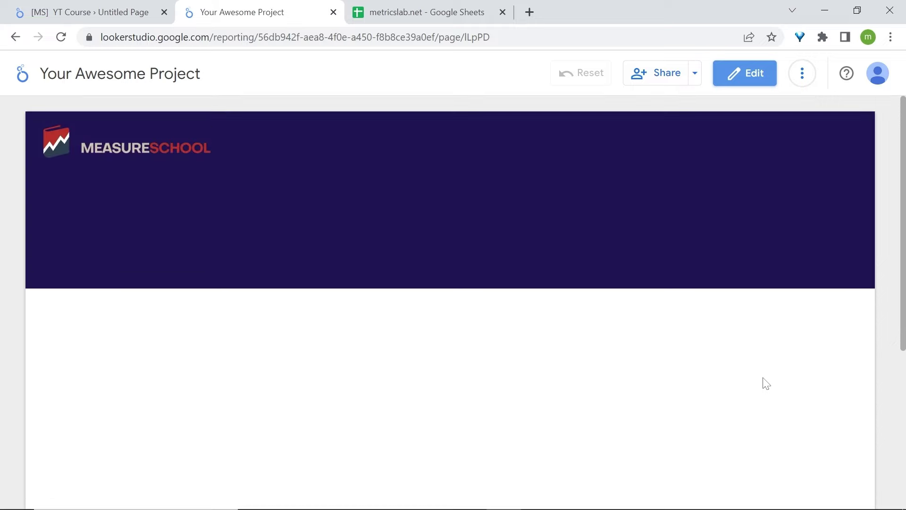
click(736, 76)
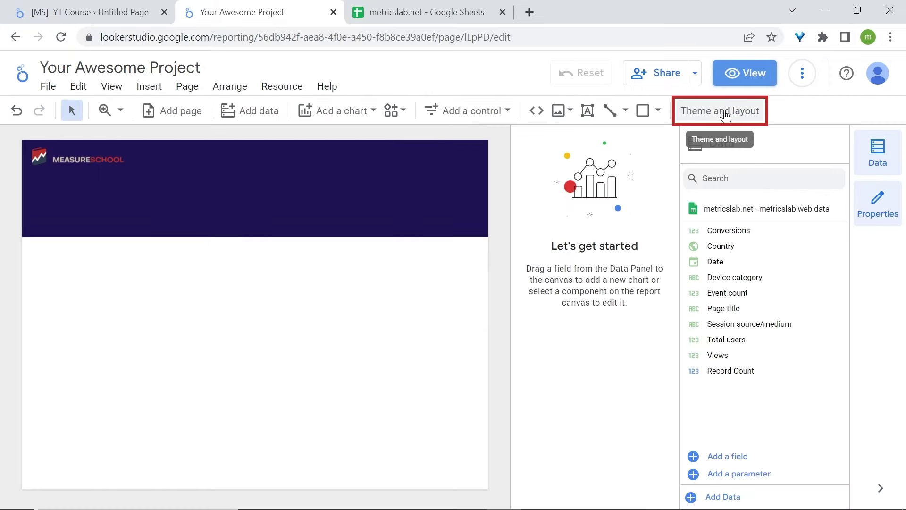
- Set the report's canvas height to 1050 px in the layout settings
click(725, 115)
click(623, 179)
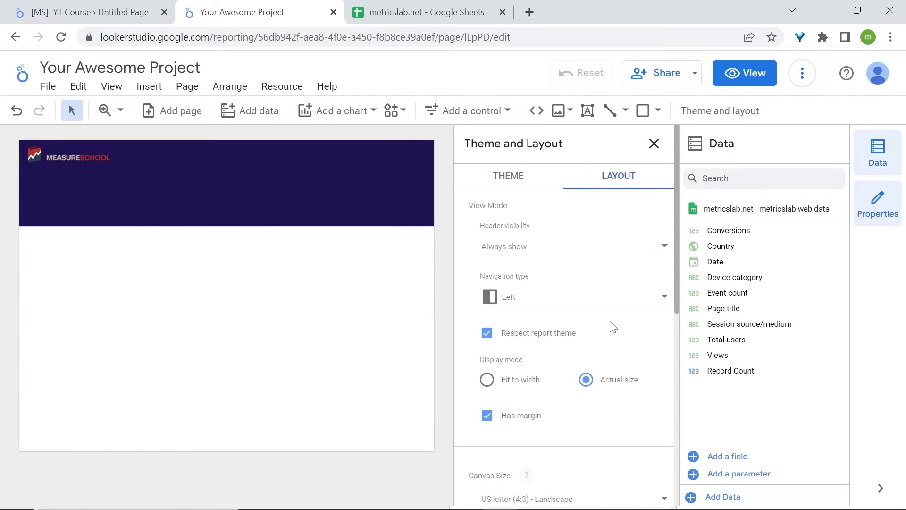
scroll(612, 326, down, 3)
scroll(613, 326, down, 2)
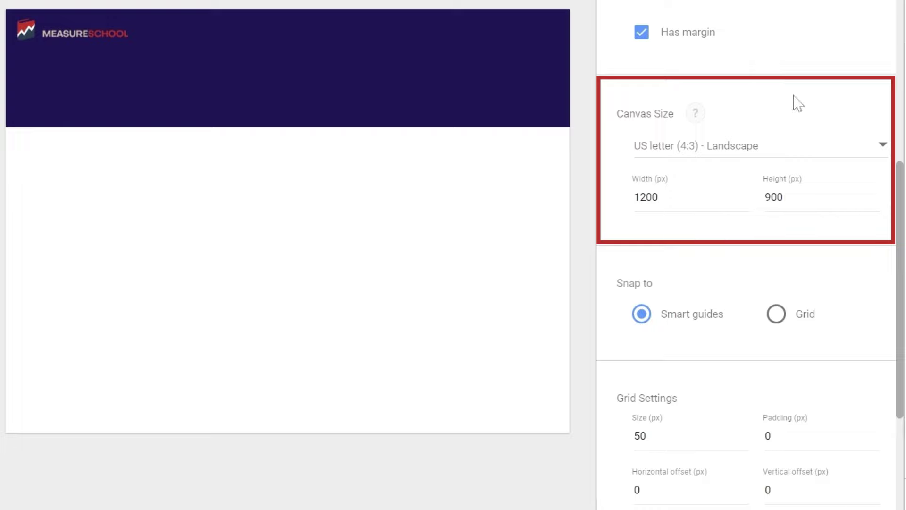
double_click(774, 196)
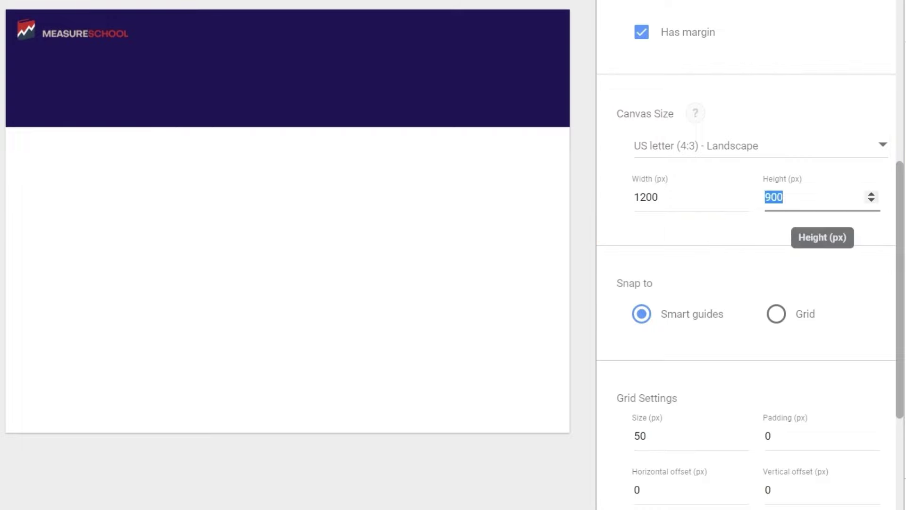
text(1050)
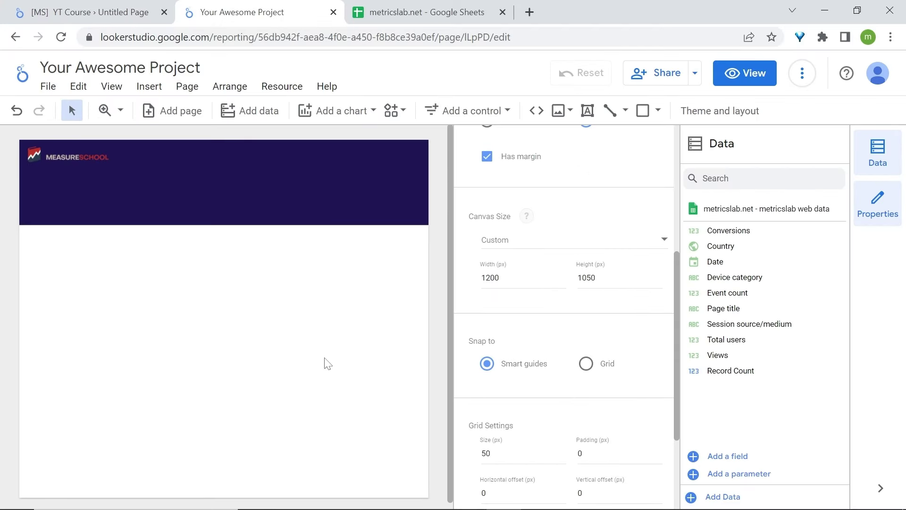
click(325, 362)
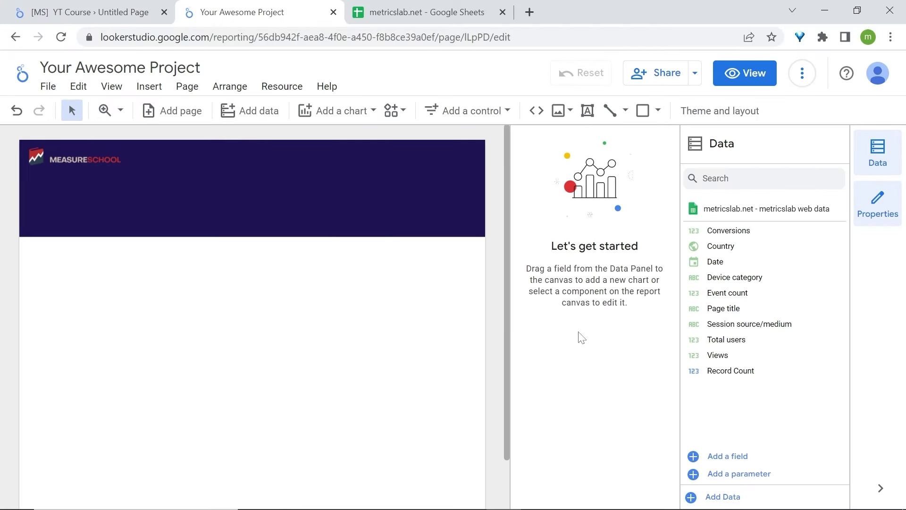
- Add a date range control in the upper-right part of the header rectangle
click(466, 112)
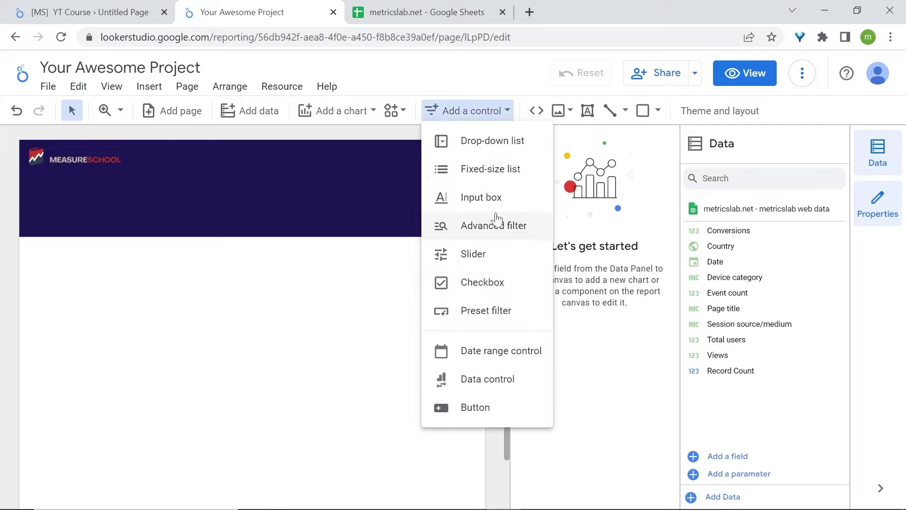
click(467, 350)
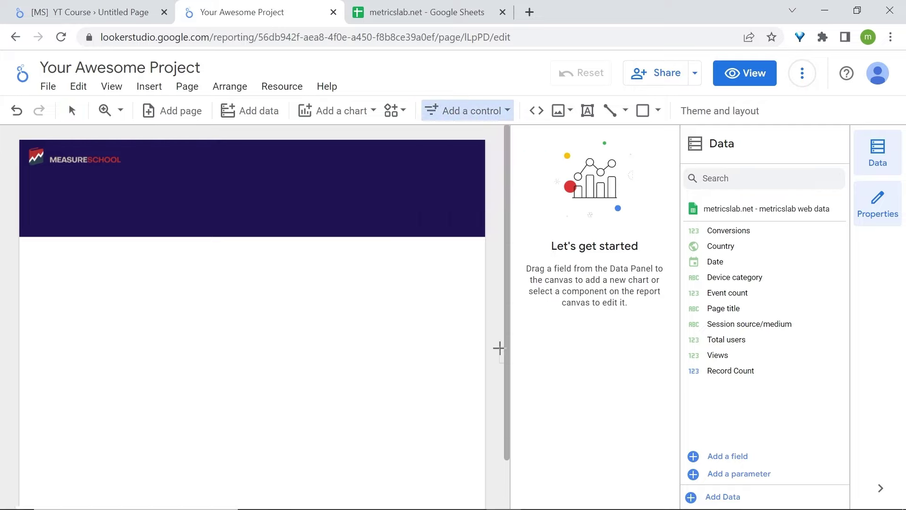
click(338, 151)
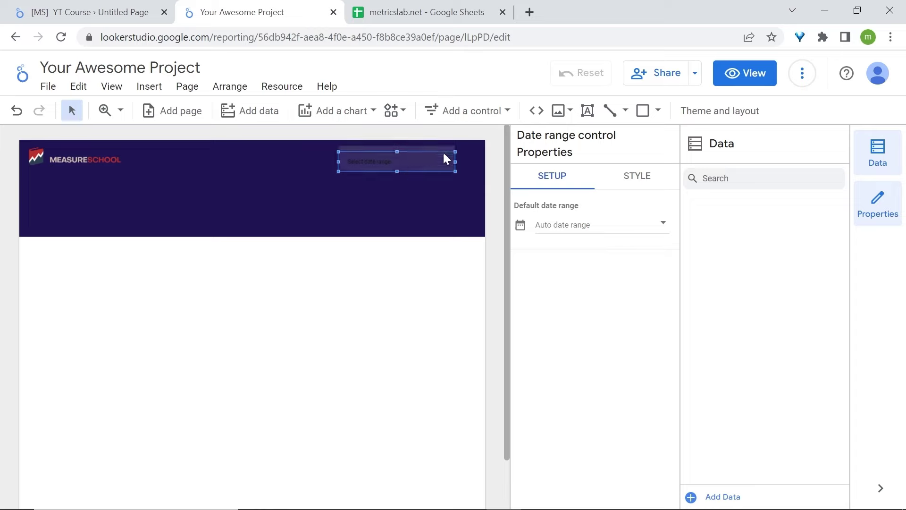
- Open the font color choices for the date range picker's text
click(639, 185)
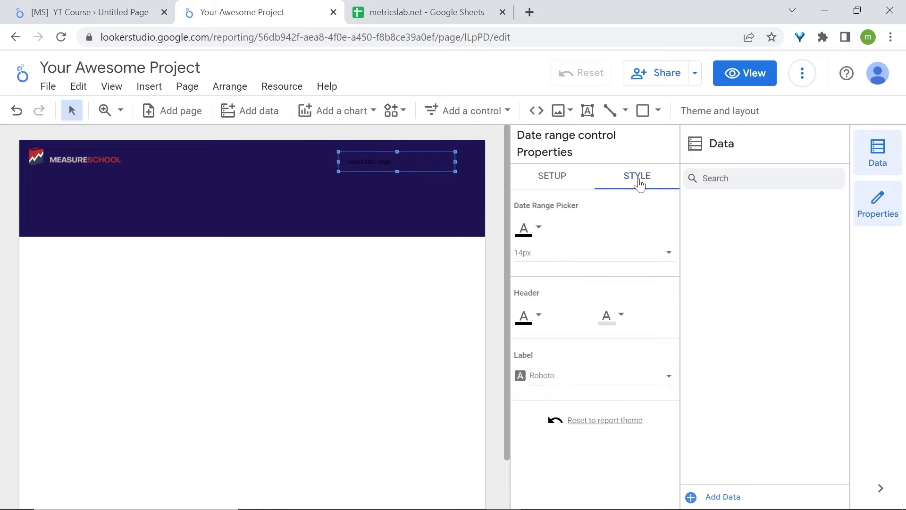
click(526, 231)
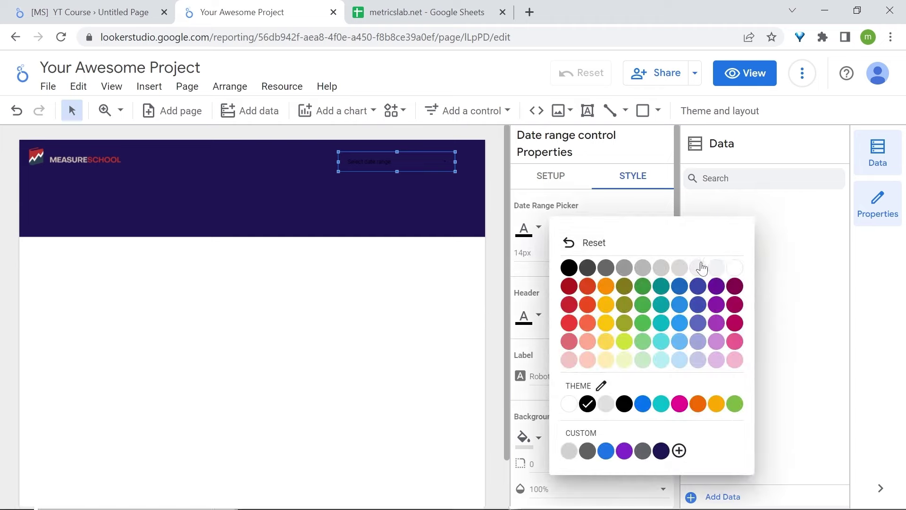
- Make the date range control's text white and move the control closer to the header's upper-right corner, aligned with the logo
click(735, 269)
drag(392, 170, 406, 163)
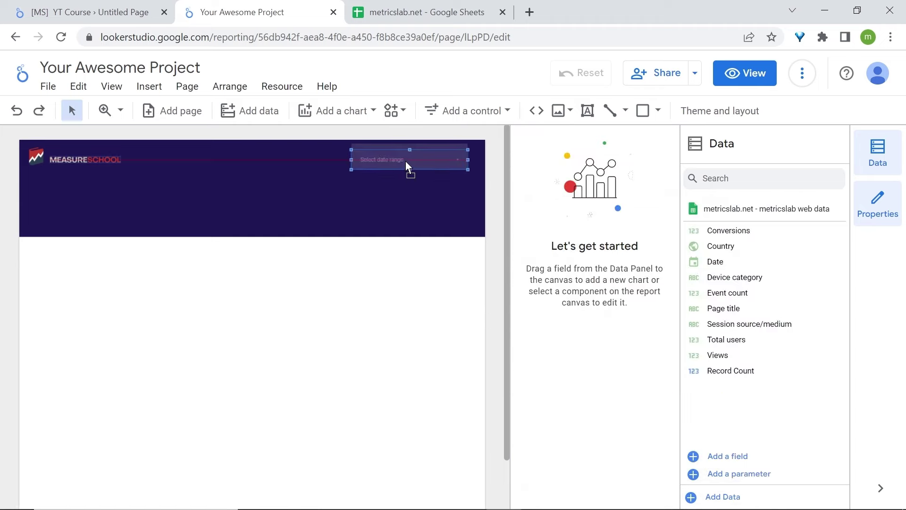
click(406, 163)
click(415, 277)
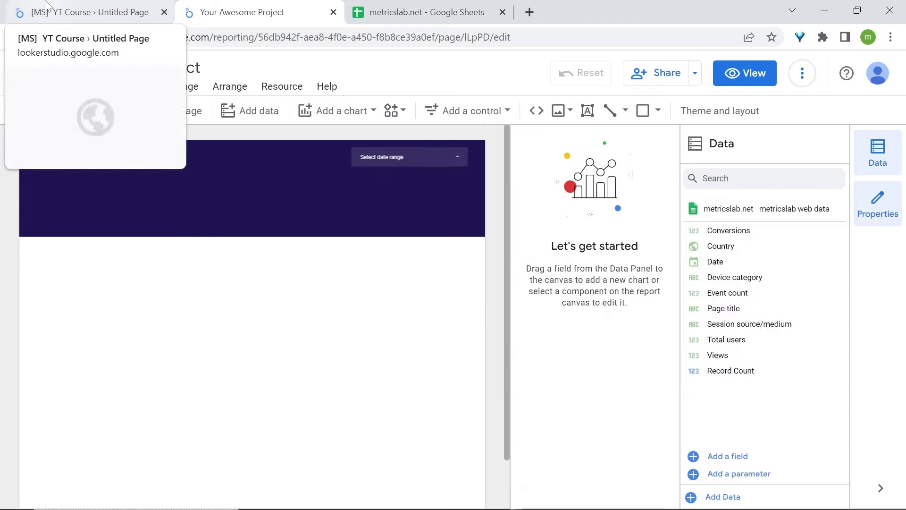
- Insert a scorecard chart on the blank area below the header and enlarge it slightly
click(356, 111)
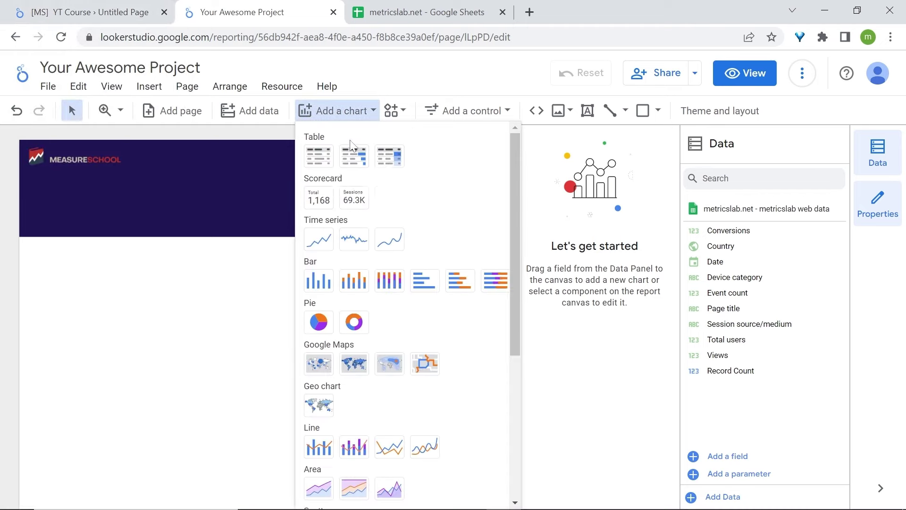
click(320, 202)
click(210, 259)
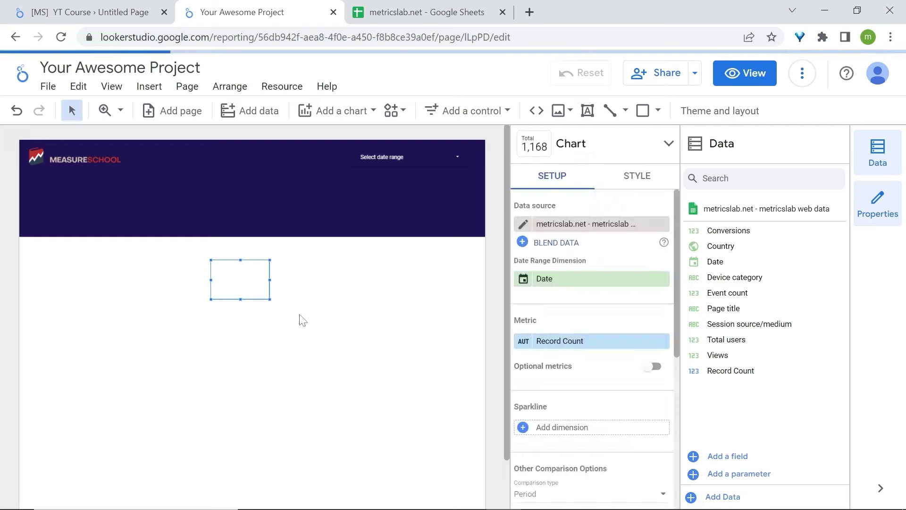
drag(267, 298, 276, 321)
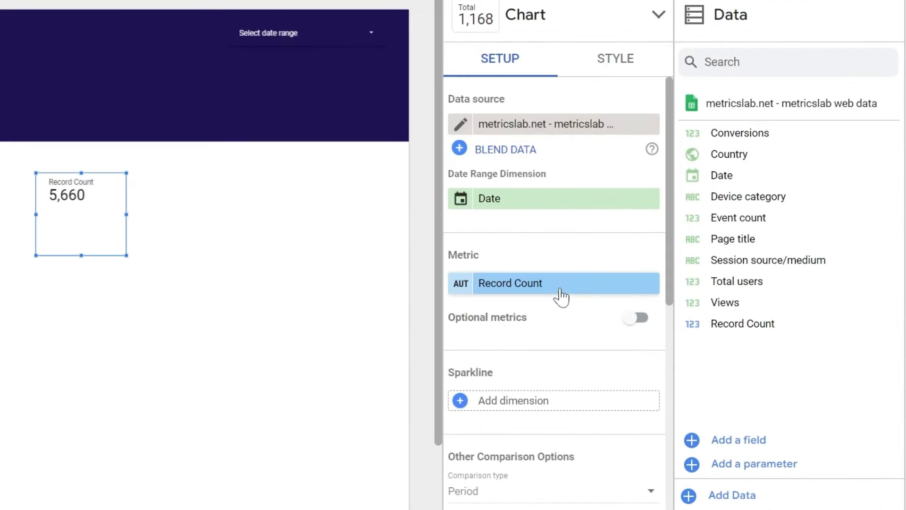
- Set the scorecard's metric to Views and add Date as its sparkline dimension
click(560, 290)
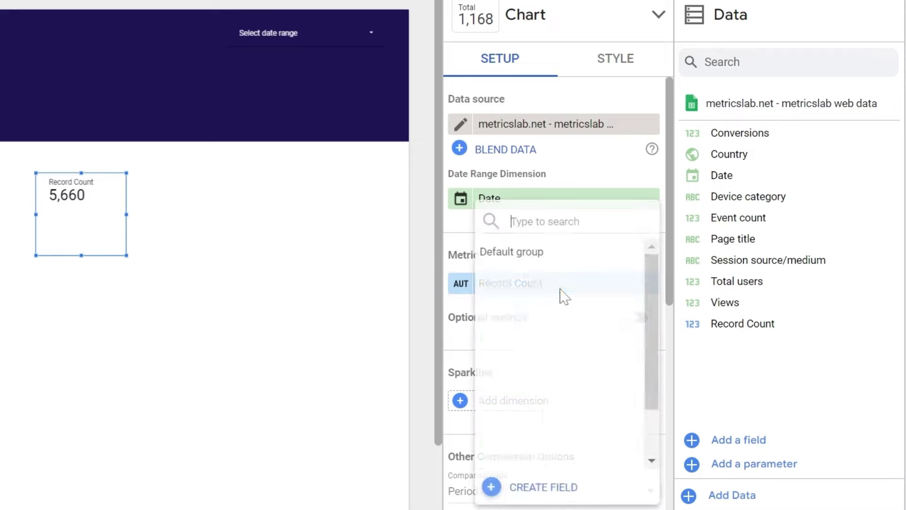
text(Views)
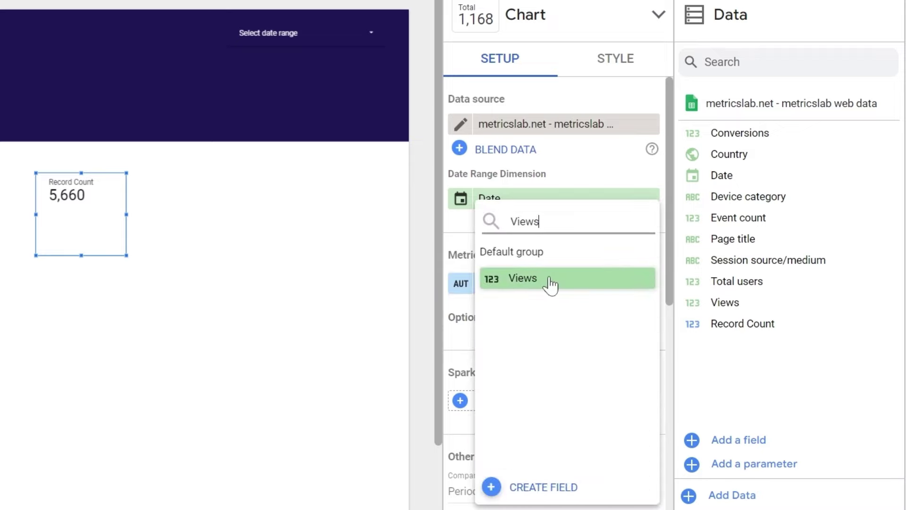
click(550, 282)
scroll(516, 370, down, 3)
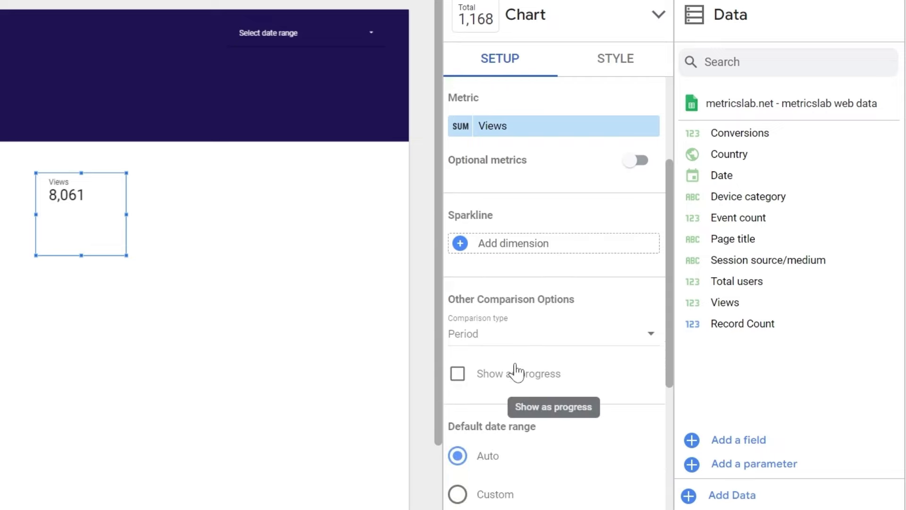
click(530, 243)
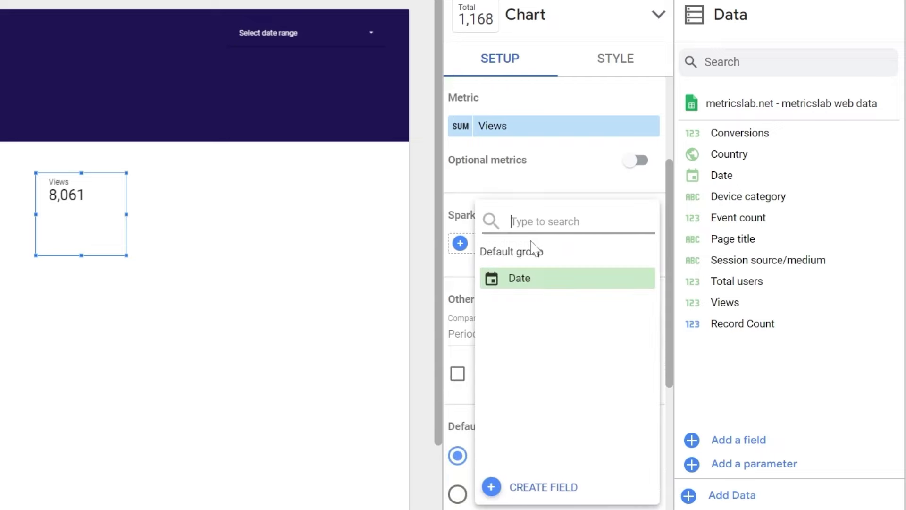
click(572, 282)
- Set the scorecard's comparison date range to Previous period and apply it
scroll(574, 320, down, 3)
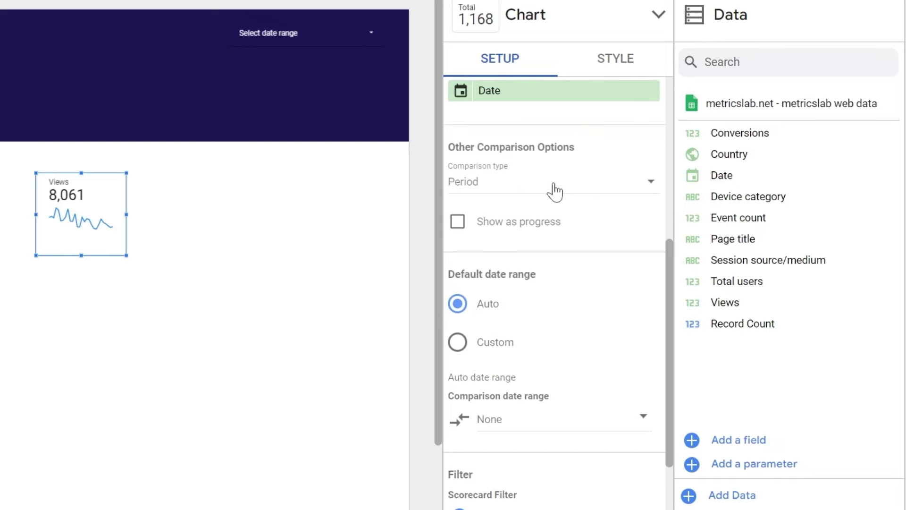
scroll(552, 313, down, 2)
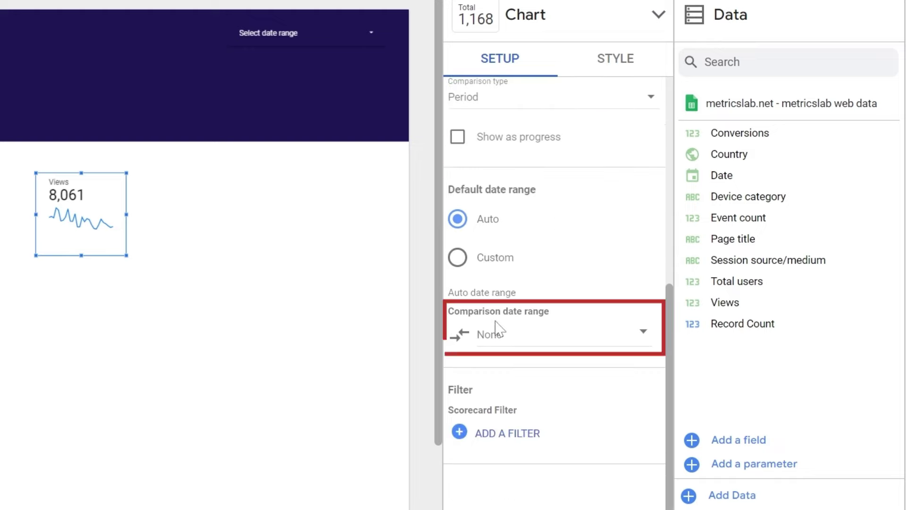
click(558, 335)
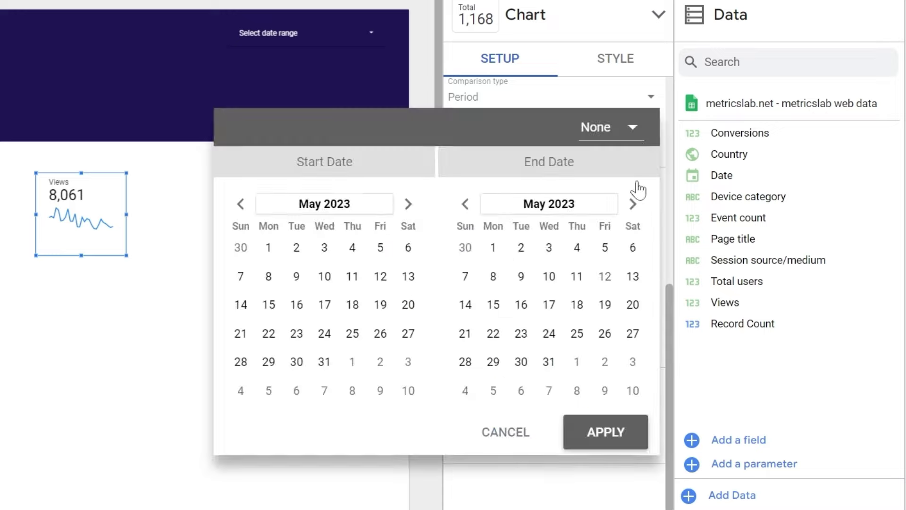
click(628, 137)
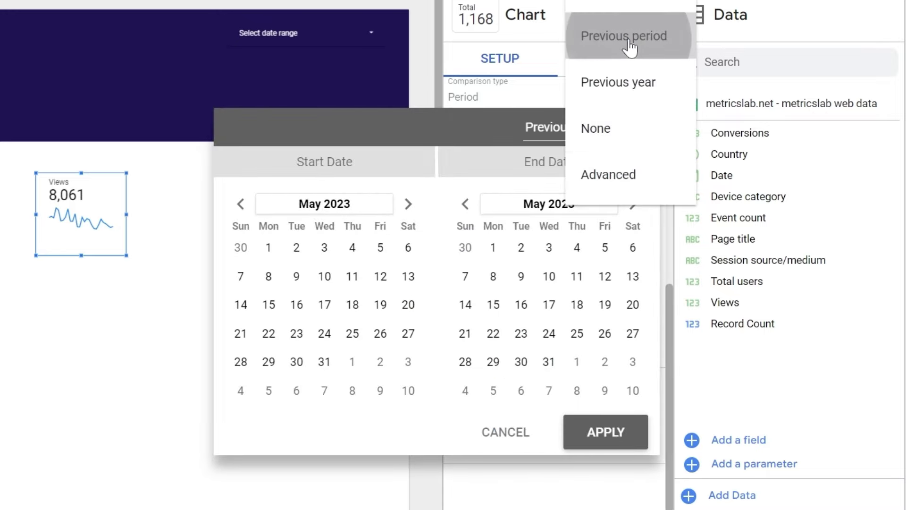
click(602, 35)
click(613, 432)
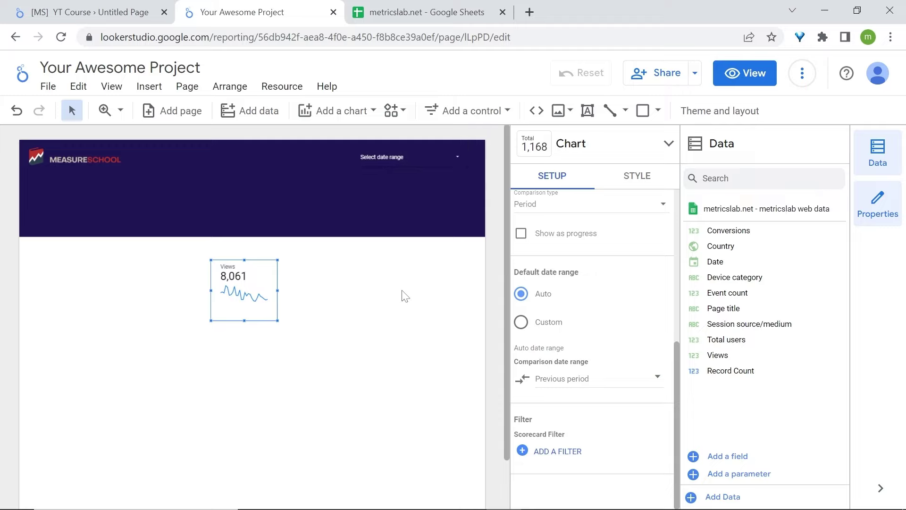
- Fill the Views scorecard's background with the custom dark navy colour used in the header
click(635, 187)
scroll(581, 294, up, 8)
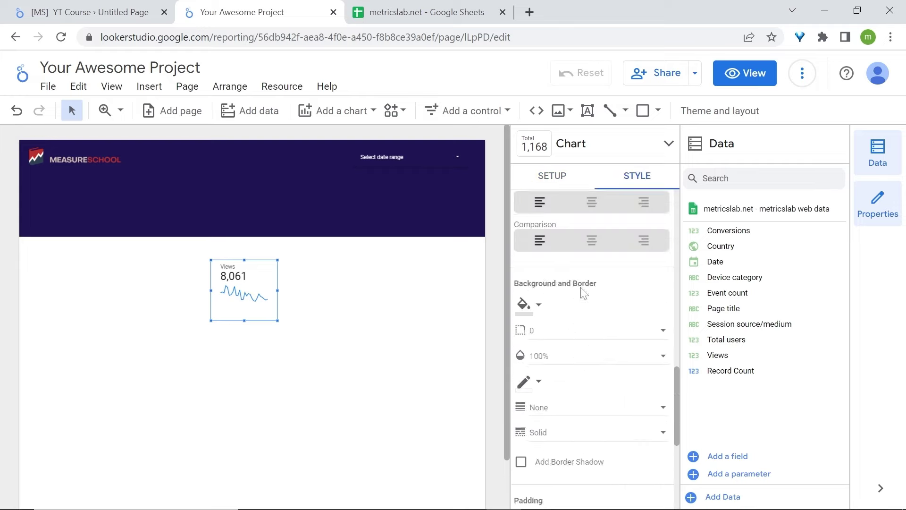
scroll(588, 330, down, 3)
scroll(589, 383, down, 1)
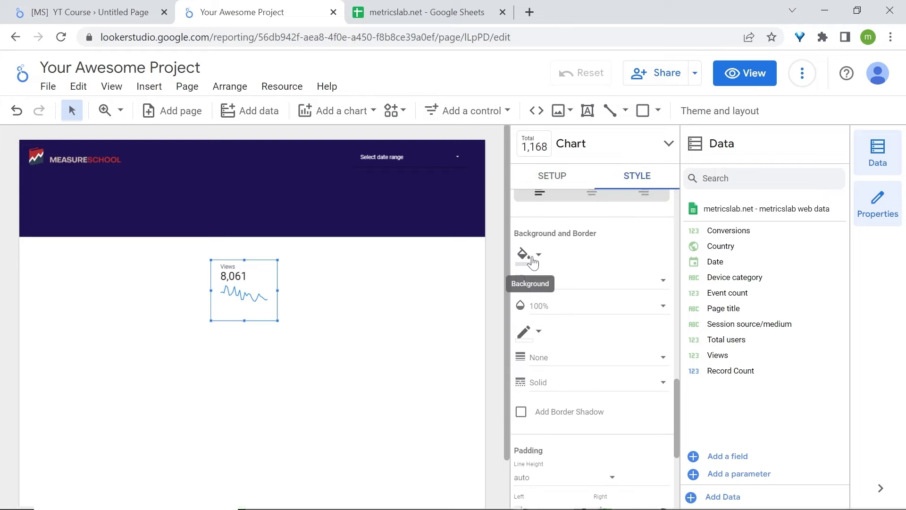
click(531, 256)
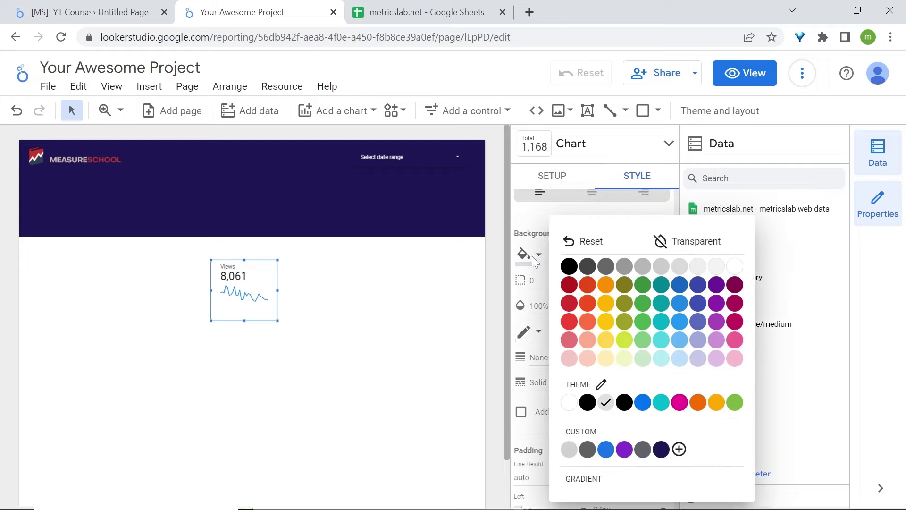
click(663, 454)
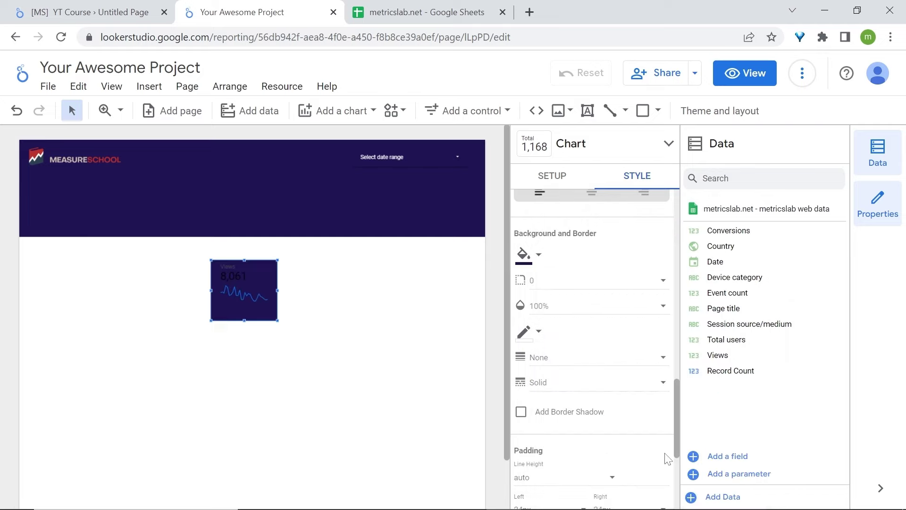
- Give the scorecard background a custom linear gradient at 45° from dark navy to light grey
click(531, 258)
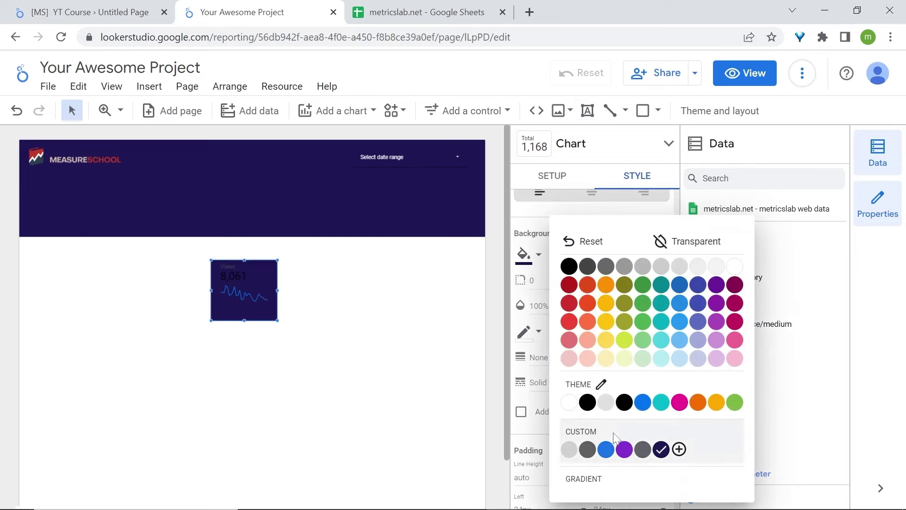
click(638, 480)
click(442, 245)
click(436, 276)
click(564, 381)
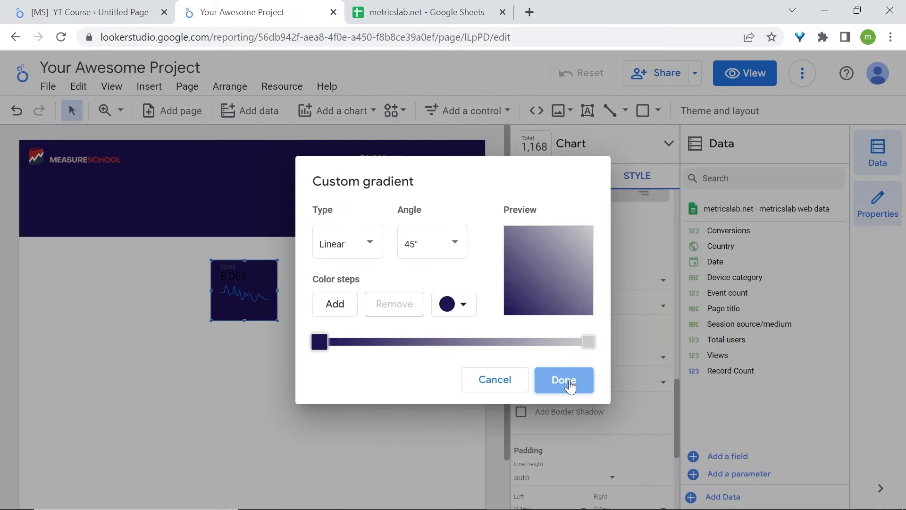
- Change the scorecard's label font colour to white
scroll(619, 261, up, 8)
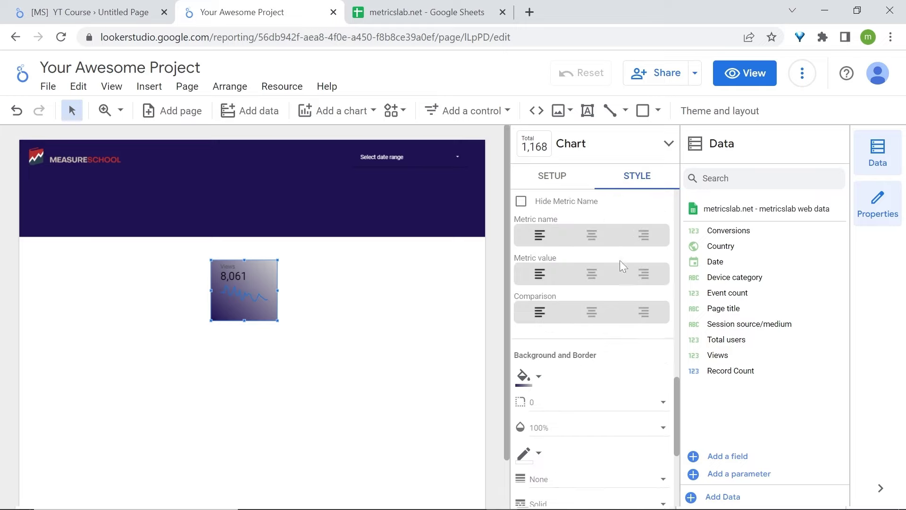
scroll(610, 364, down, 2)
click(528, 300)
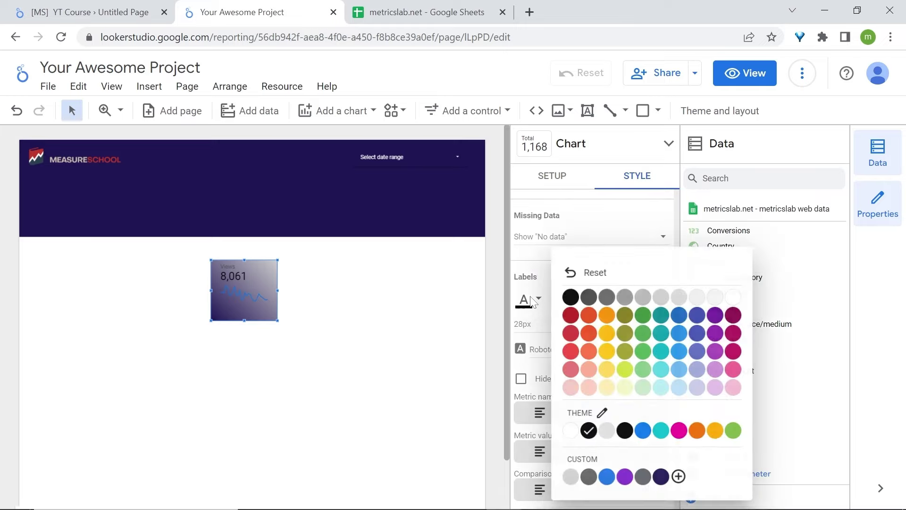
click(735, 299)
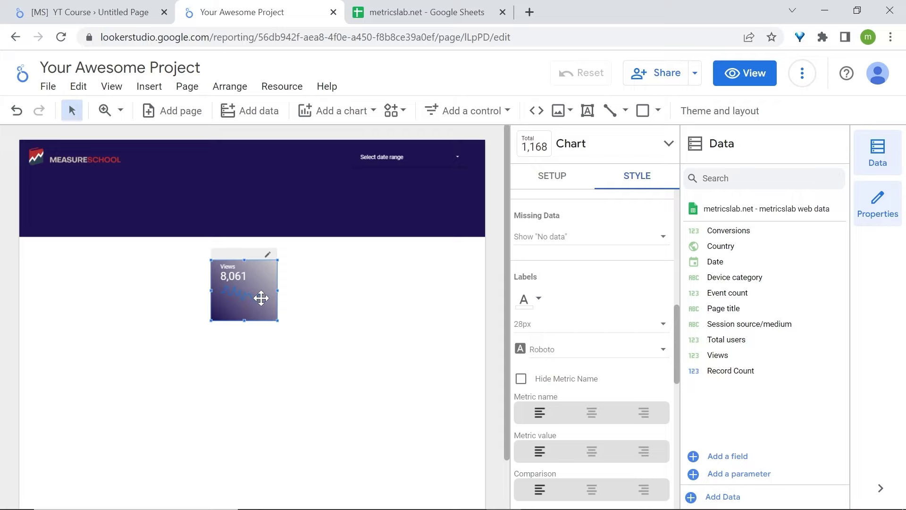
- Recolour the scorecard's sparkline pale blue and enable its Fill and Smooth options
scroll(586, 319, up, 5)
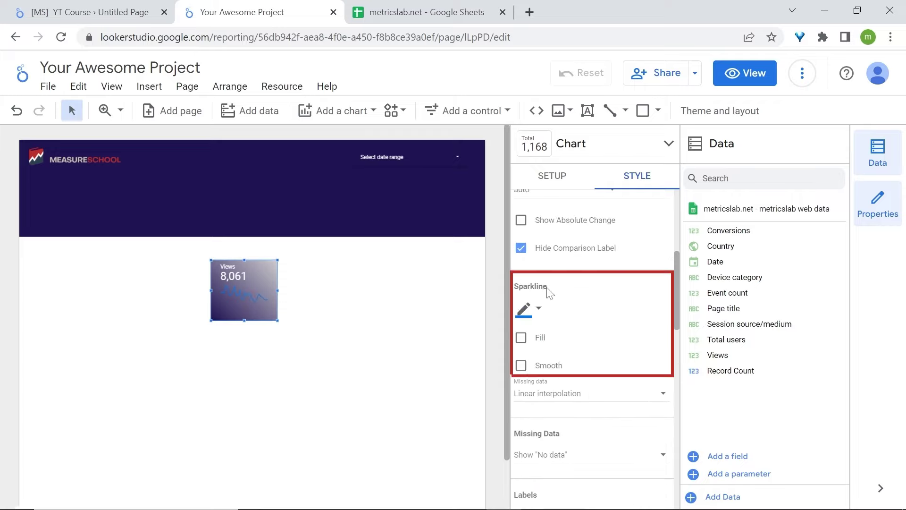
click(525, 309)
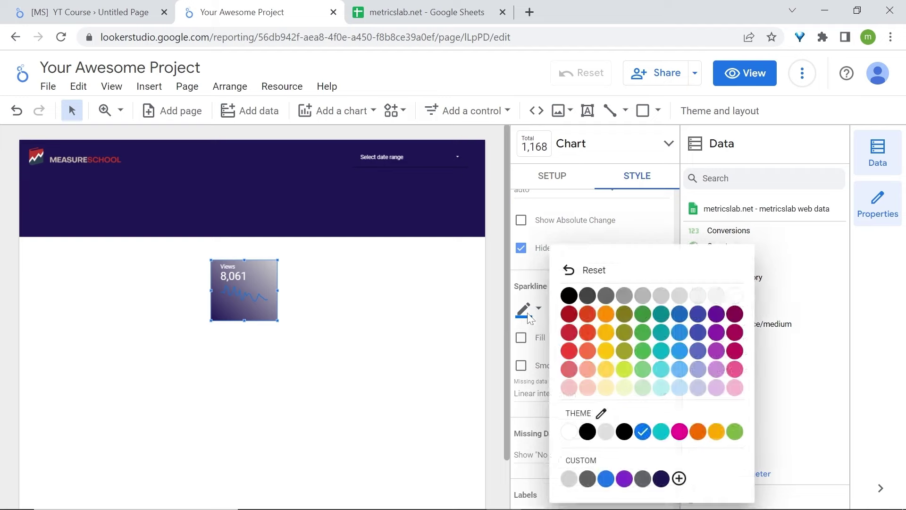
click(679, 391)
scroll(599, 359, down, 1)
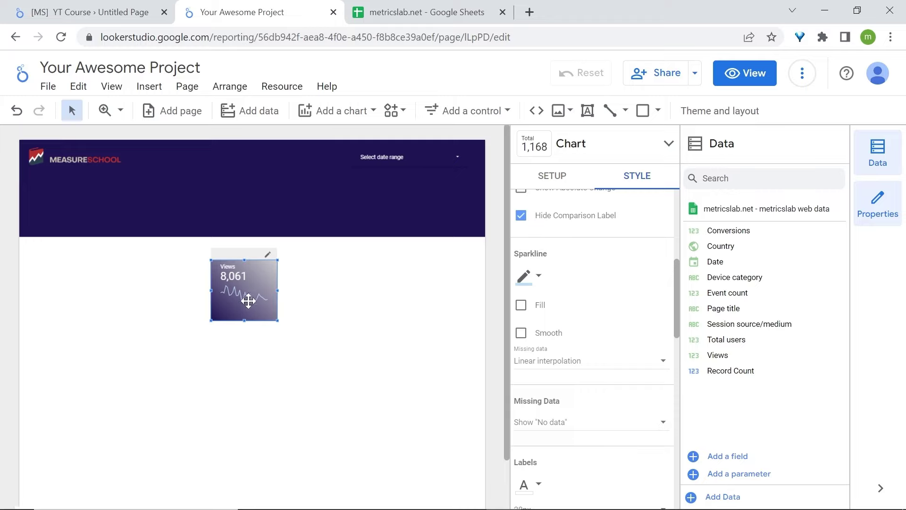
click(522, 305)
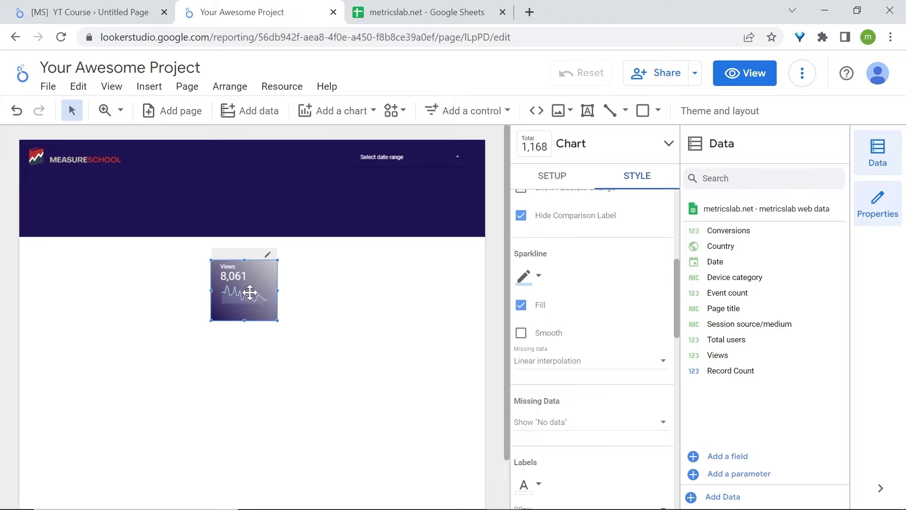
click(521, 335)
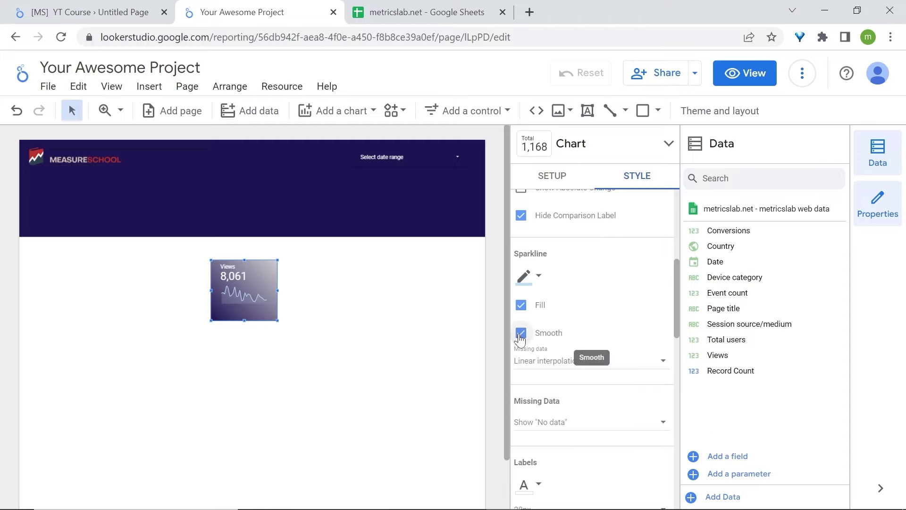
- Move the scorecard onto the header's lower-left edge and centre its metric name, metric value and comparison
drag(259, 285, 76, 233)
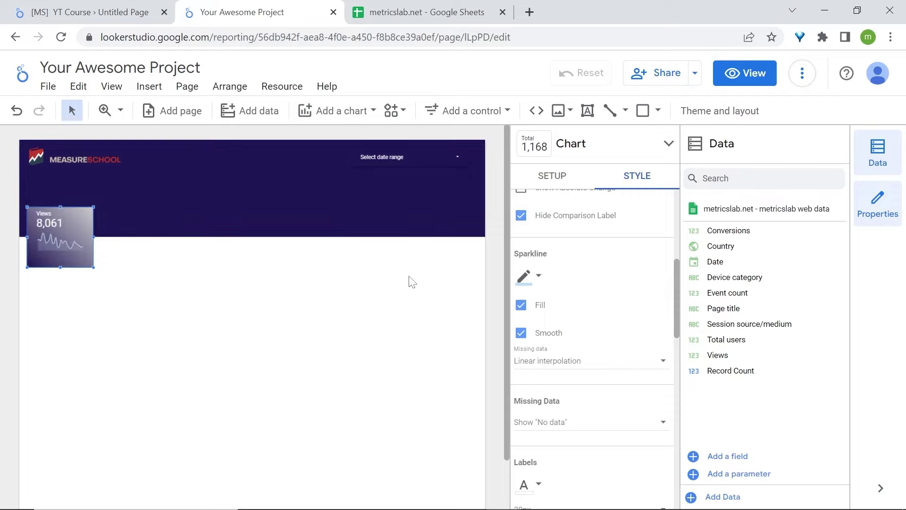
scroll(613, 292, up, 3)
scroll(634, 291, down, 10)
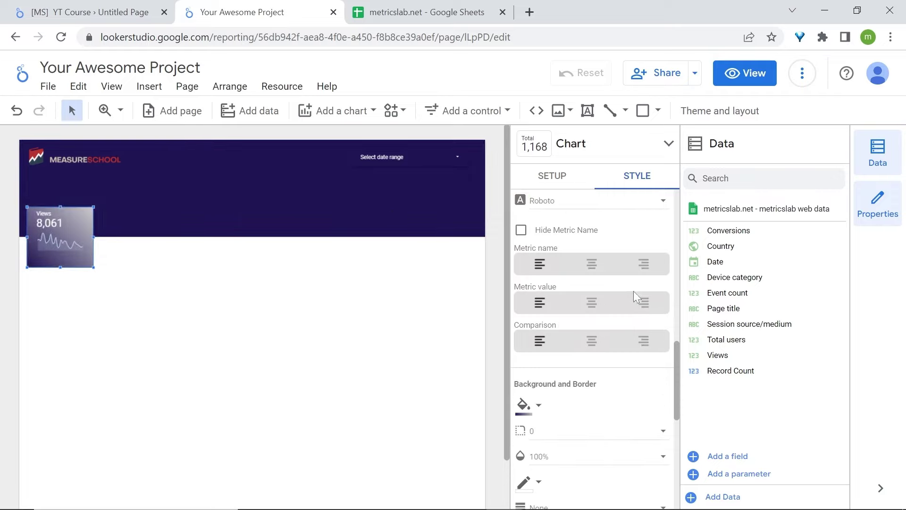
click(596, 270)
click(595, 305)
click(592, 341)
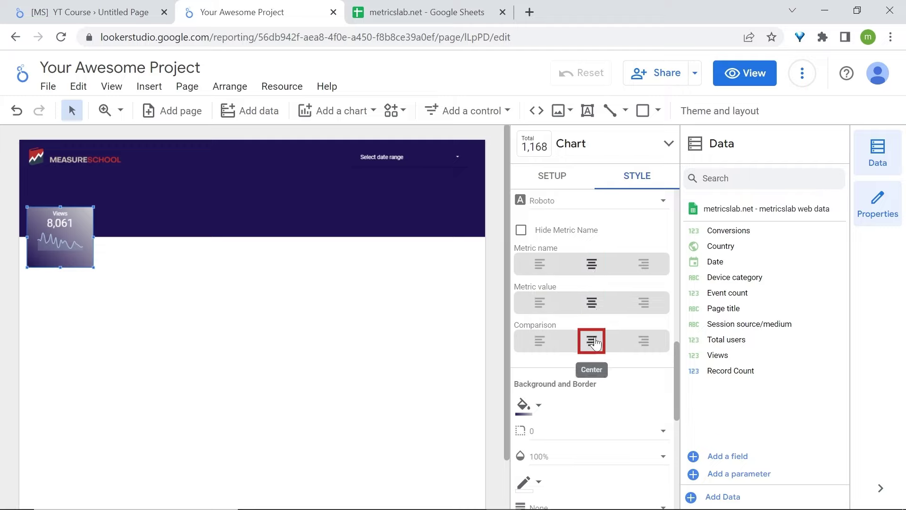
- Copy the Views scorecard and place two duplicates beside it in an evenly spaced row along the header's lower edge
right_click(73, 232)
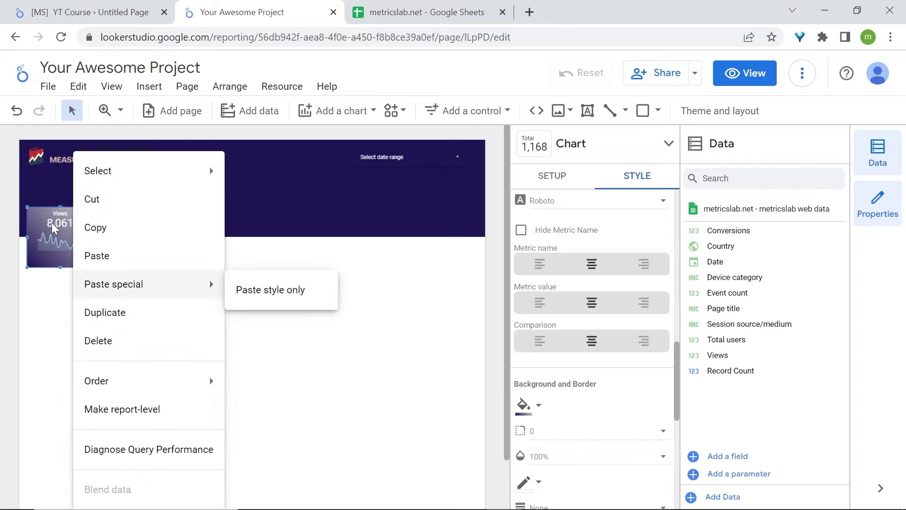
click(52, 240)
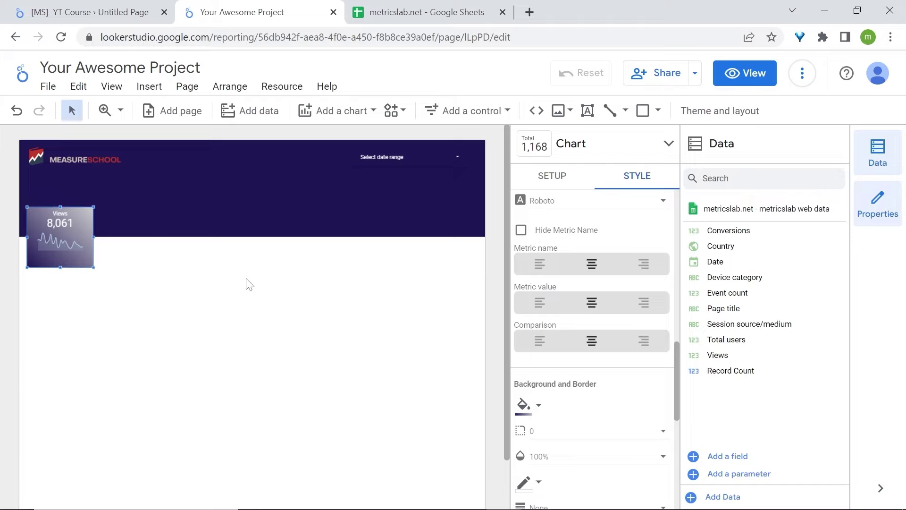
key(ctrl+v)
drag(65, 250, 232, 242)
key(ctrl+v)
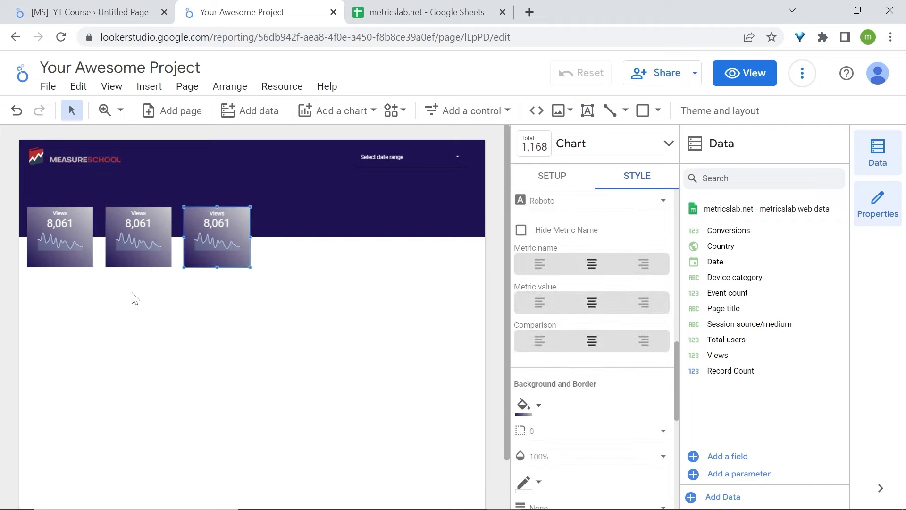
- Change the middle scorecard's metric from Views to Total users
click(139, 220)
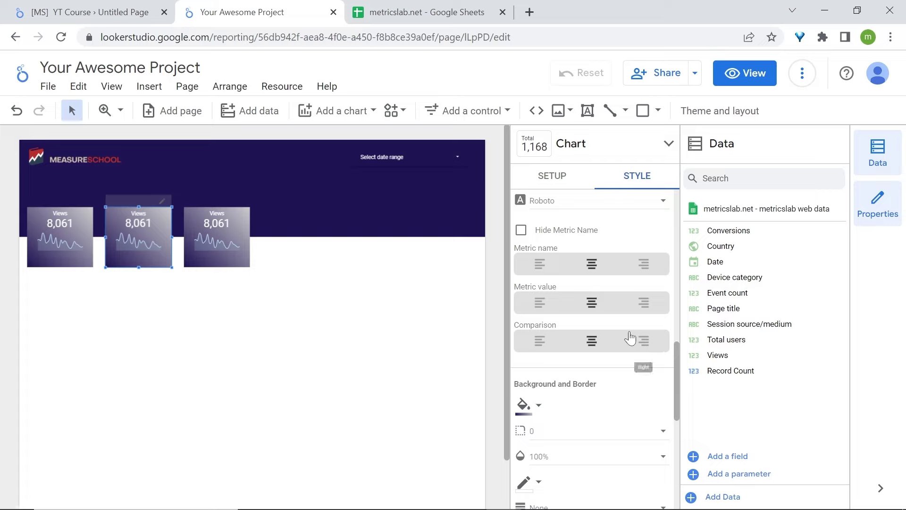
click(556, 184)
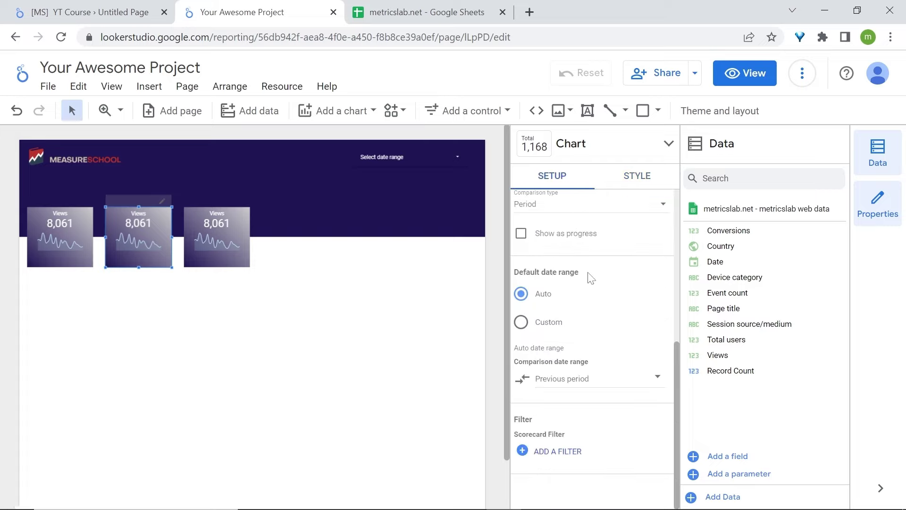
scroll(588, 277, up, 2)
scroll(588, 277, up, 4)
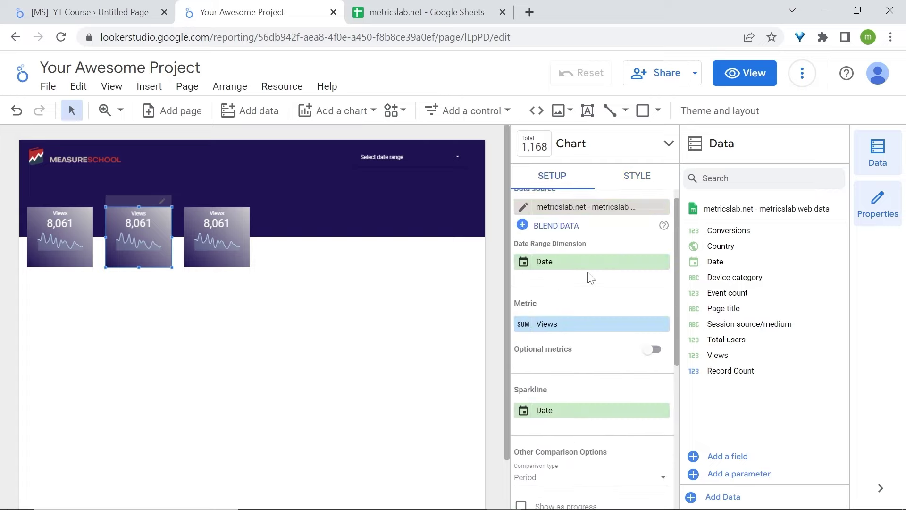
click(589, 325)
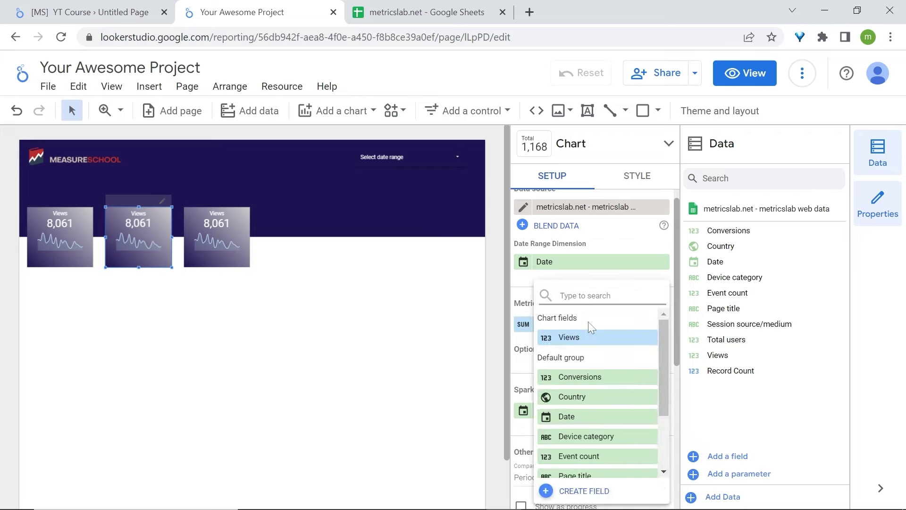
text(Total)
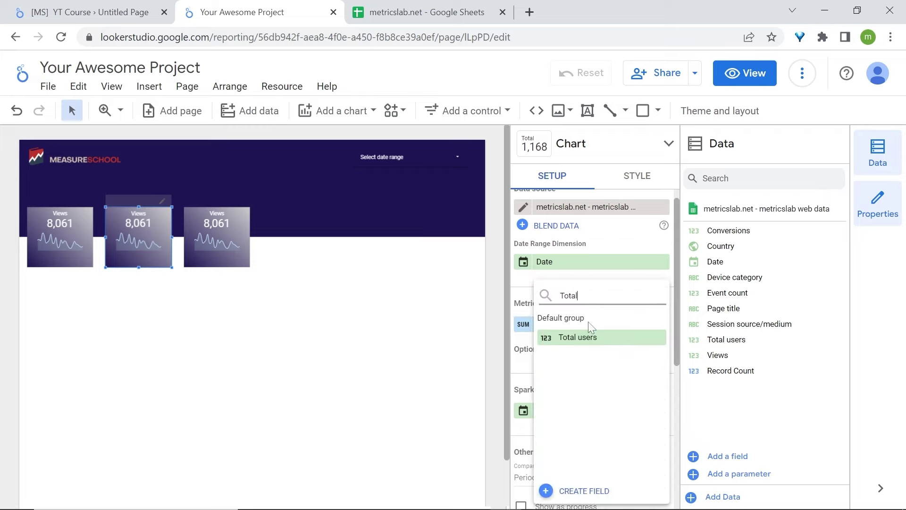
click(584, 338)
- Change the third scorecard's metric from Views to Conversions
click(217, 236)
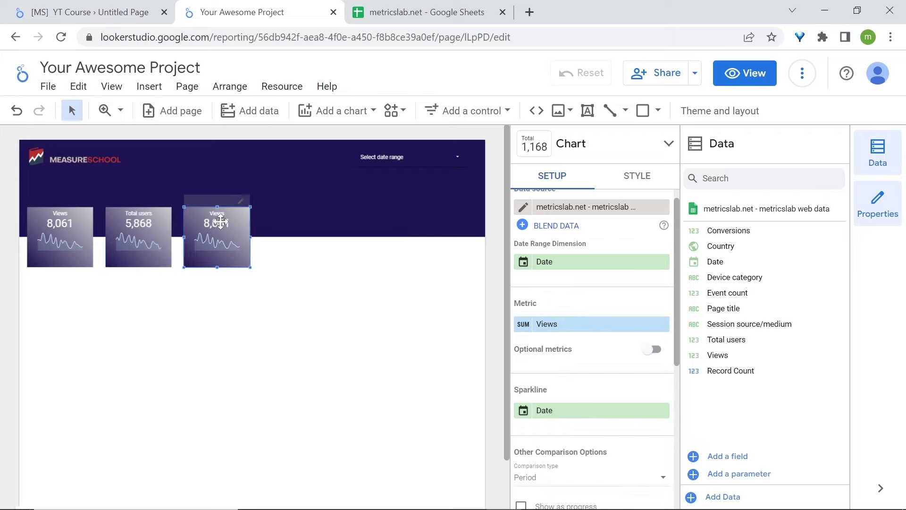
click(577, 325)
text(Conversi)
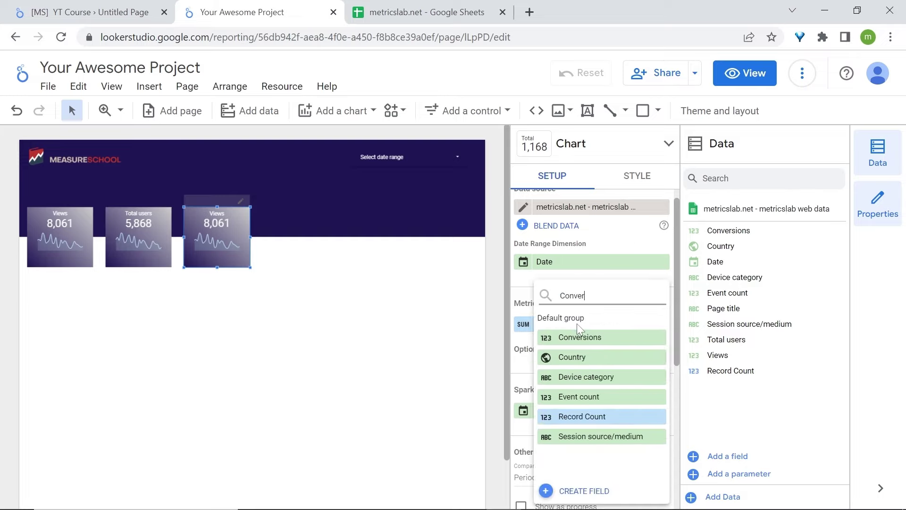
click(591, 341)
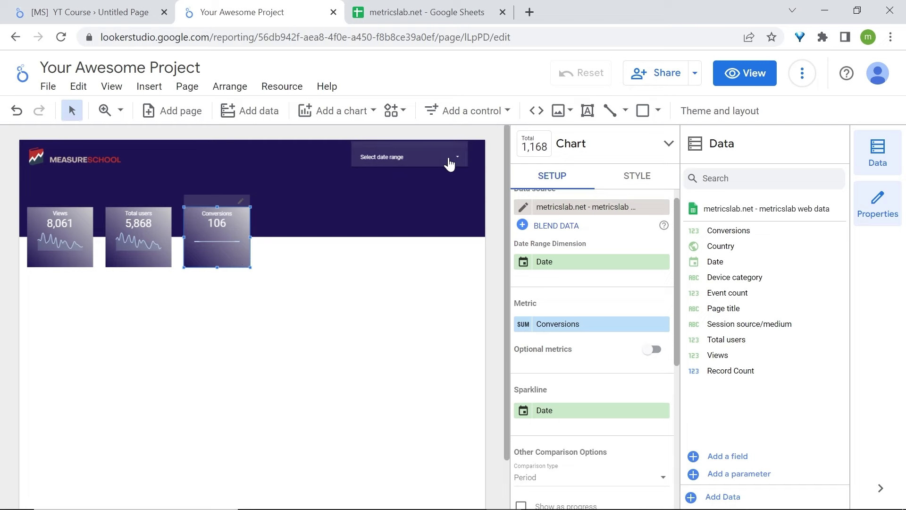
- Check the data's dates in the metricslab.net sheet, and set the dashboard's date range control to Apr 18, 2023 - Apr 24, 2023
click(456, 7)
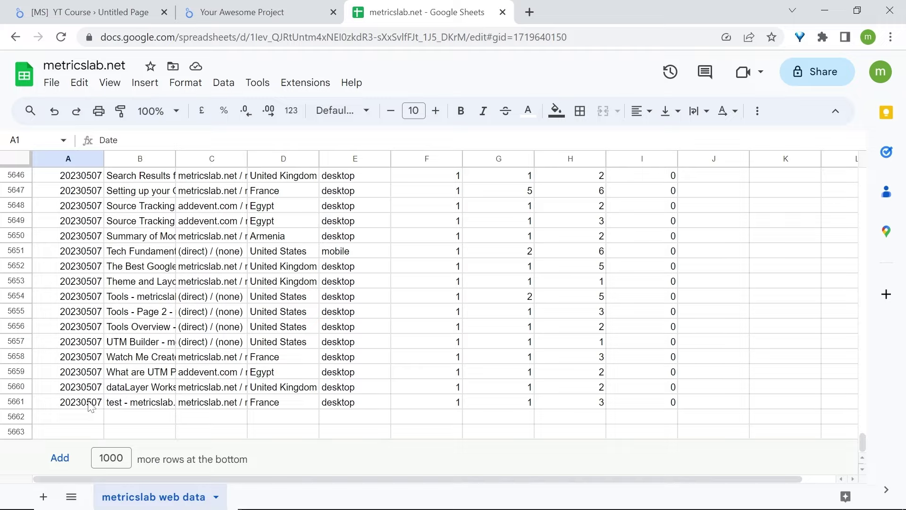
click(242, 12)
click(409, 152)
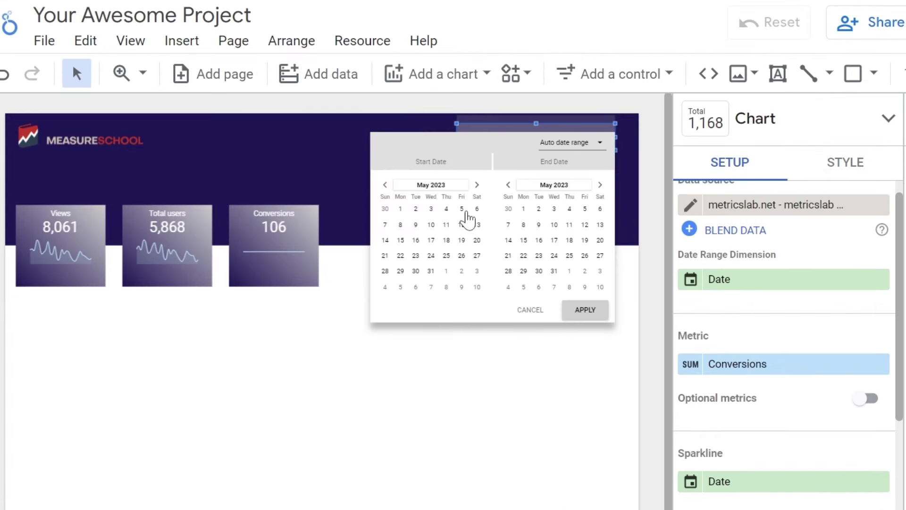
click(385, 184)
click(416, 256)
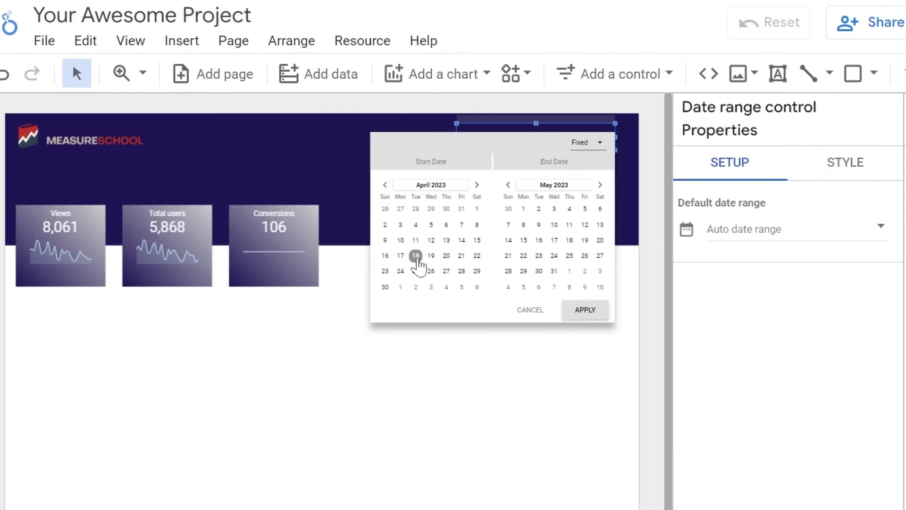
click(507, 184)
click(523, 272)
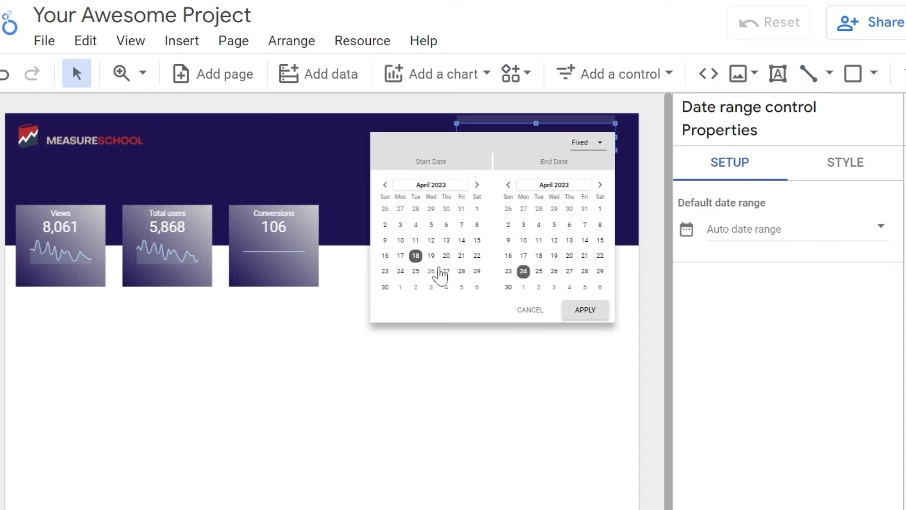
click(587, 311)
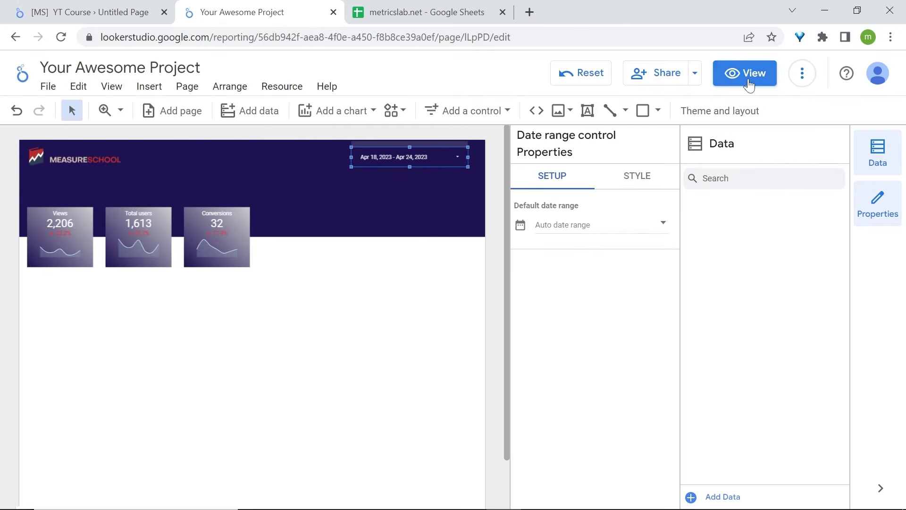
- Preview the report and recolour the negative comparison change yellow on all three scorecards together
click(749, 79)
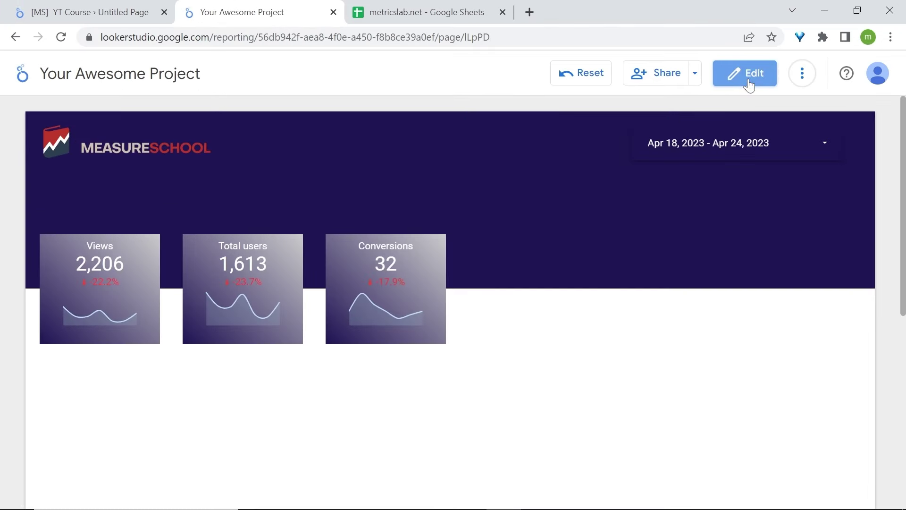
click(749, 80)
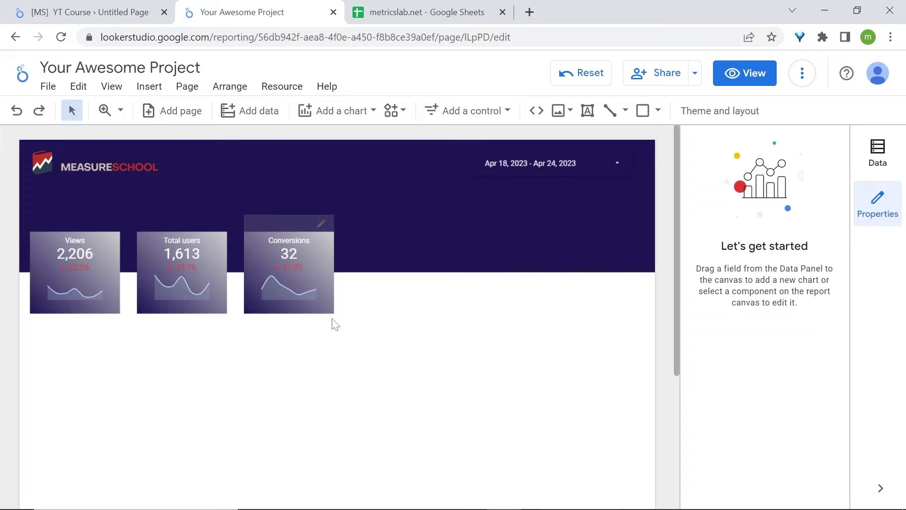
drag(305, 285, 29, 291)
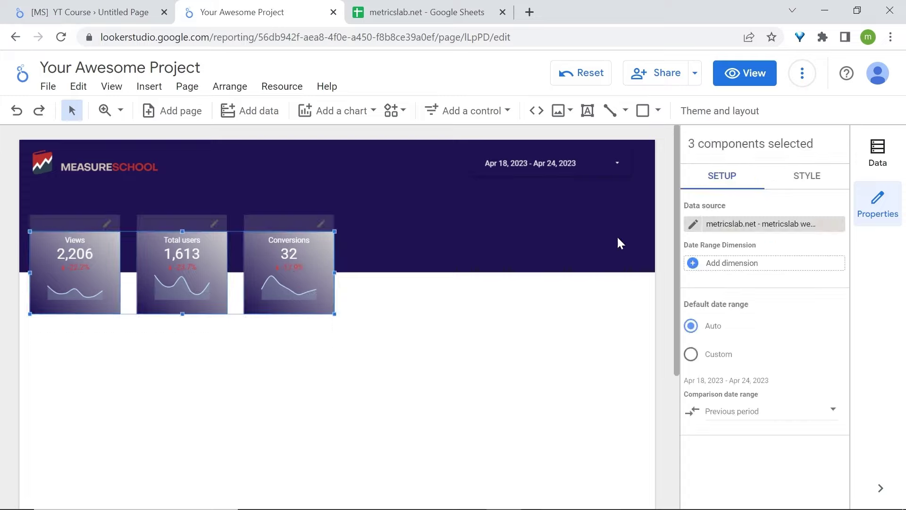
click(812, 181)
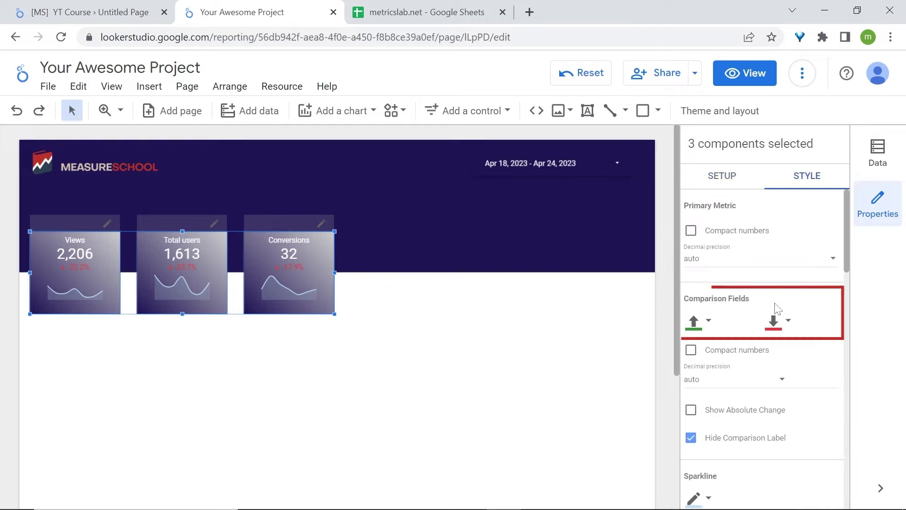
click(779, 331)
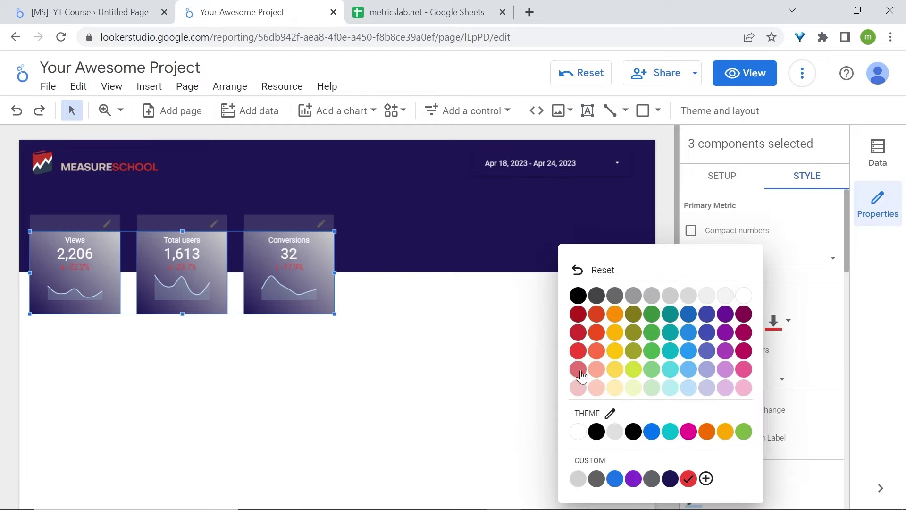
click(615, 352)
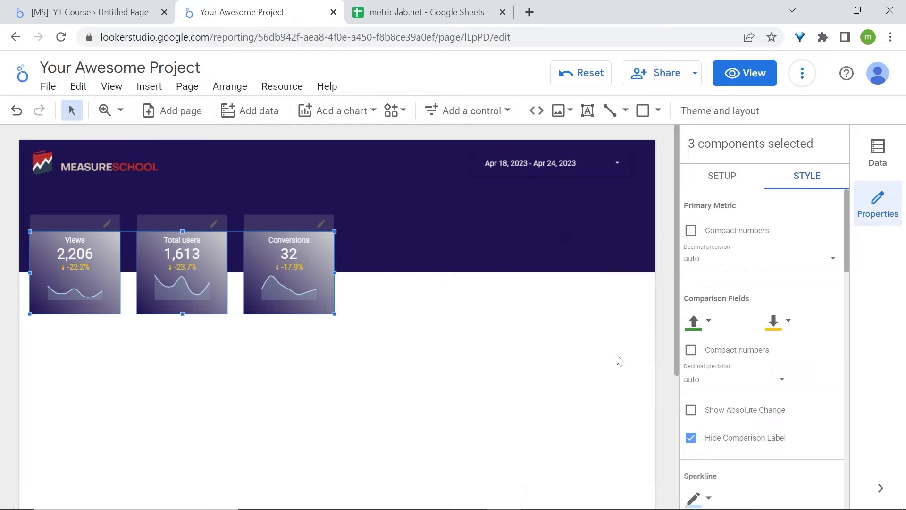
click(288, 347)
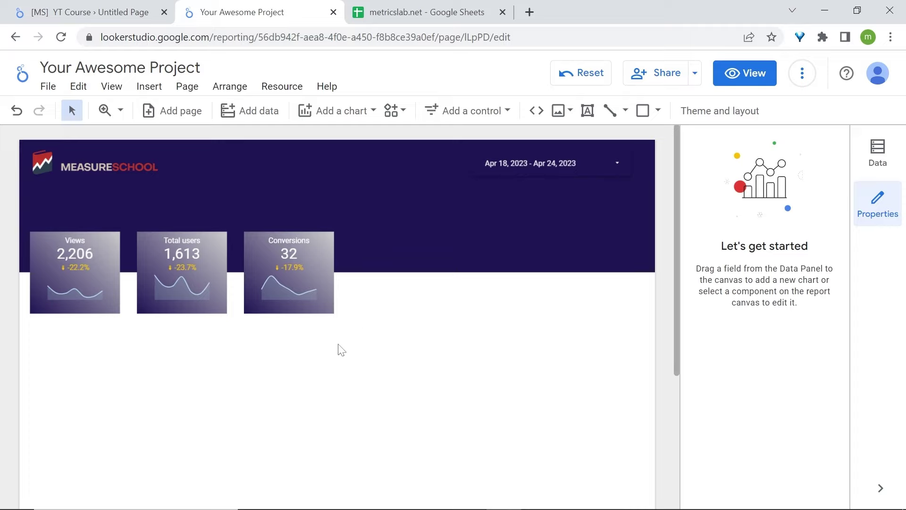
- Round the corners of all three scorecards with a larger border radius and preview the report
drag(357, 304, 40, 290)
click(807, 176)
scroll(788, 340, down, 10)
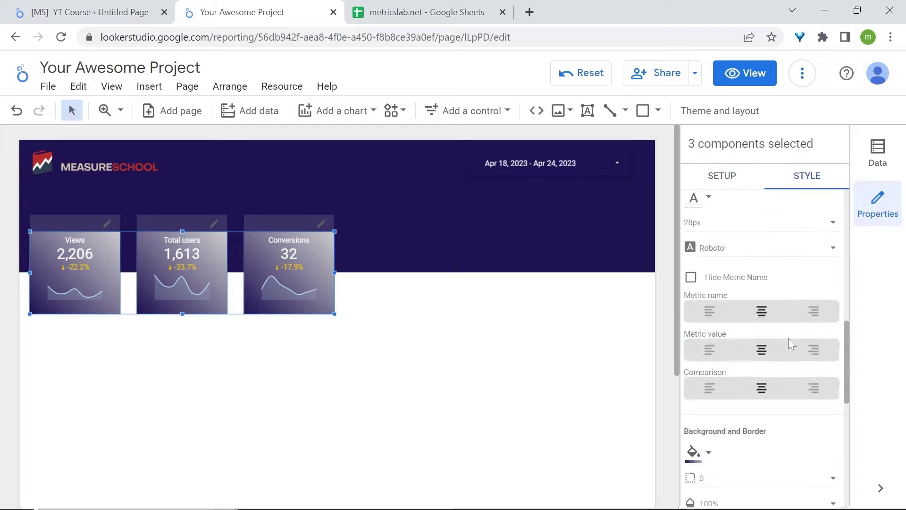
scroll(755, 287, up, 4)
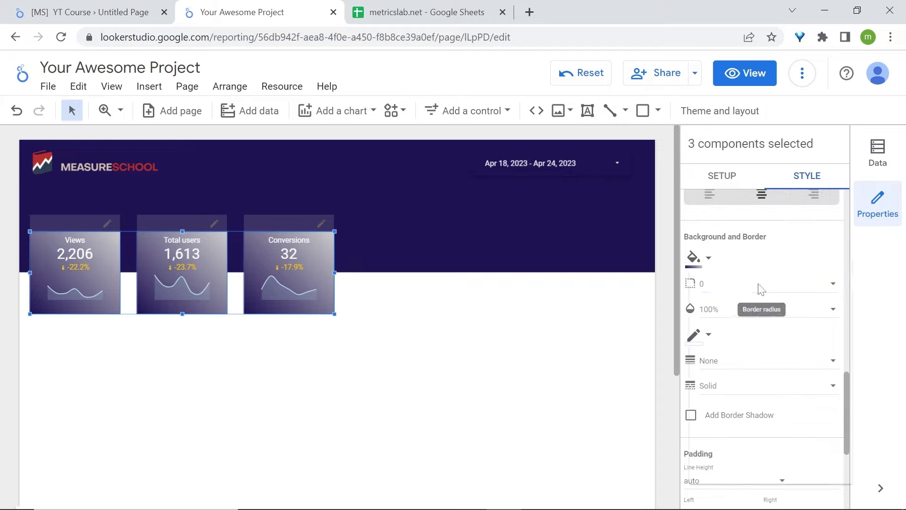
click(757, 287)
click(760, 440)
click(749, 78)
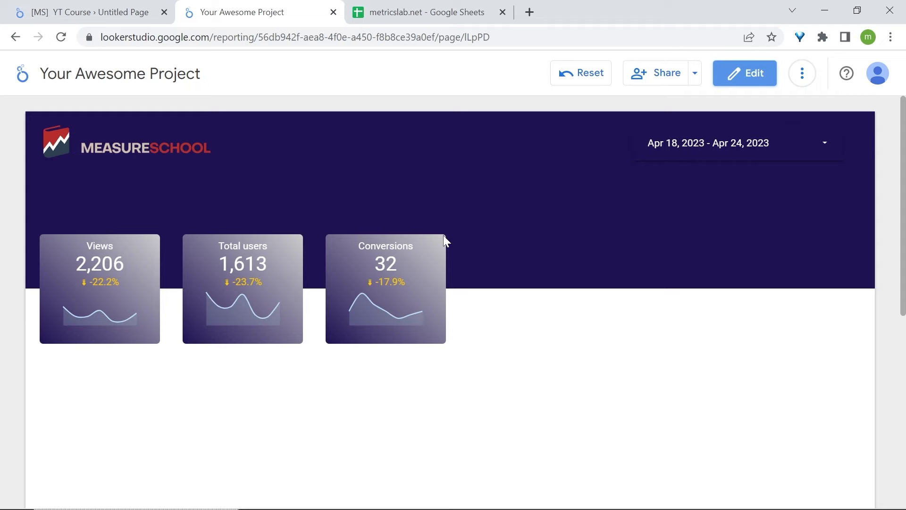
click(752, 79)
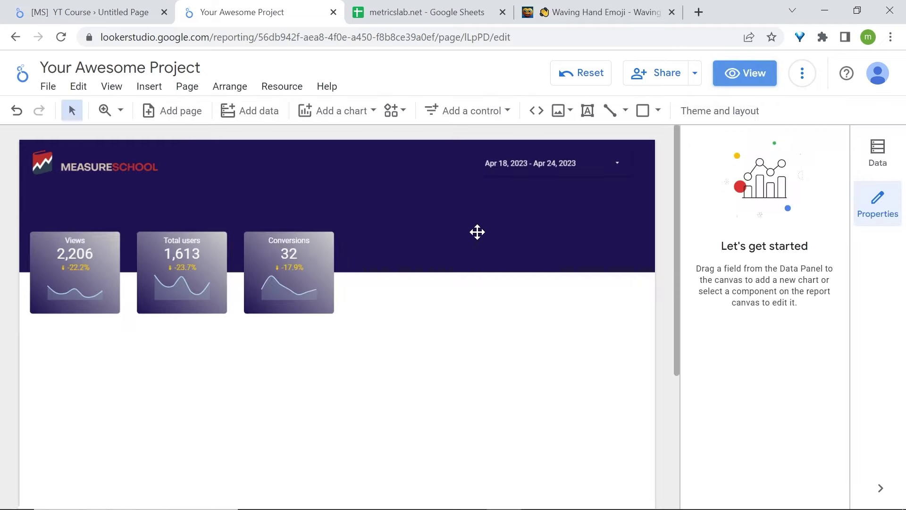
- Switch to the Emojiterra page and copy the waving hand emoji
click(600, 11)
scroll(504, 362, down, 3)
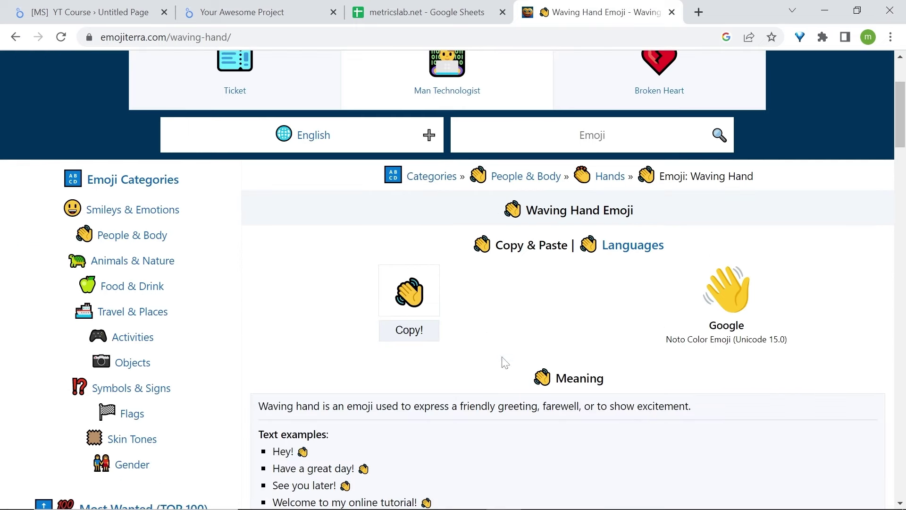
click(408, 330)
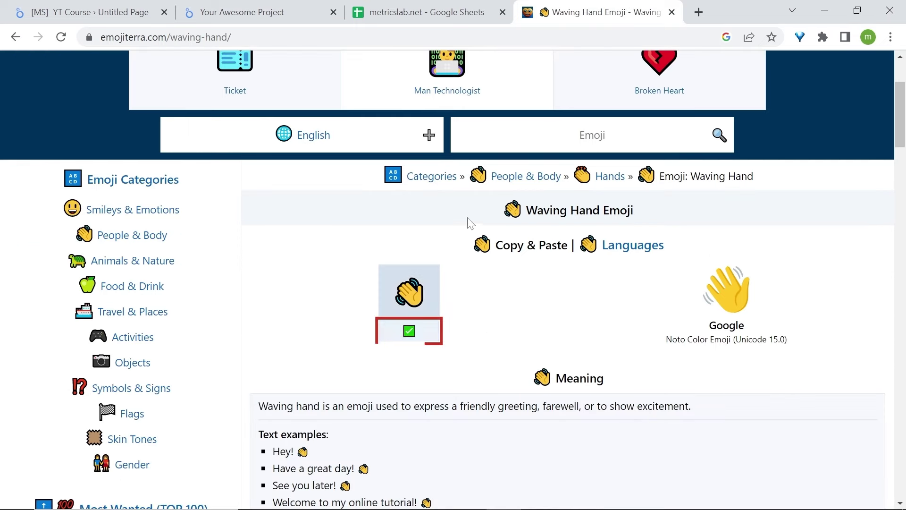
- Return to the Looker Studio report and add a header text box below the date range control reading "Hi, welcome to your dashboard!"
click(242, 12)
click(586, 111)
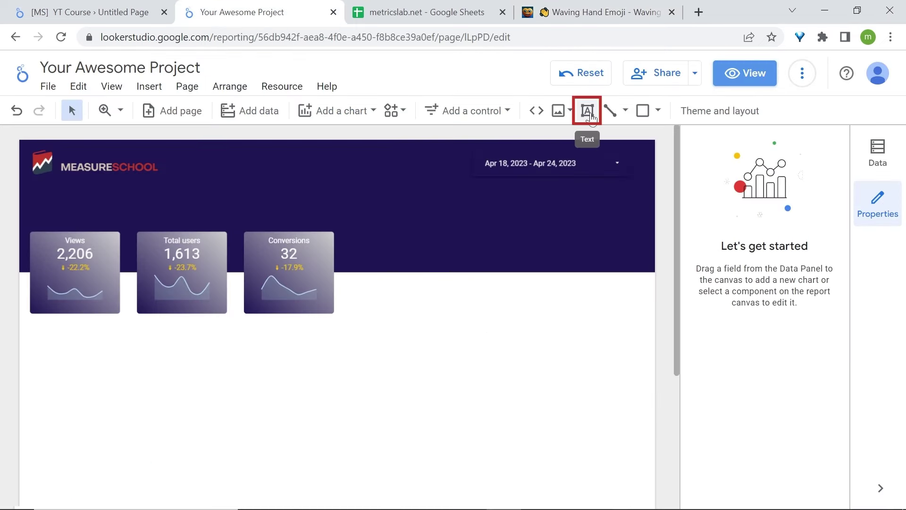
drag(369, 193, 583, 220)
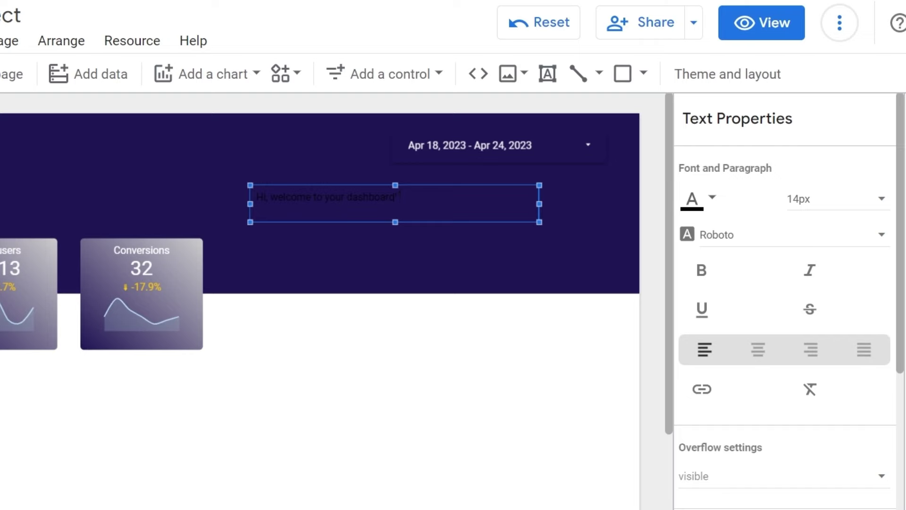
- Format the whole welcome text as white, 20px and bold
key(ctrl+a)
click(712, 197)
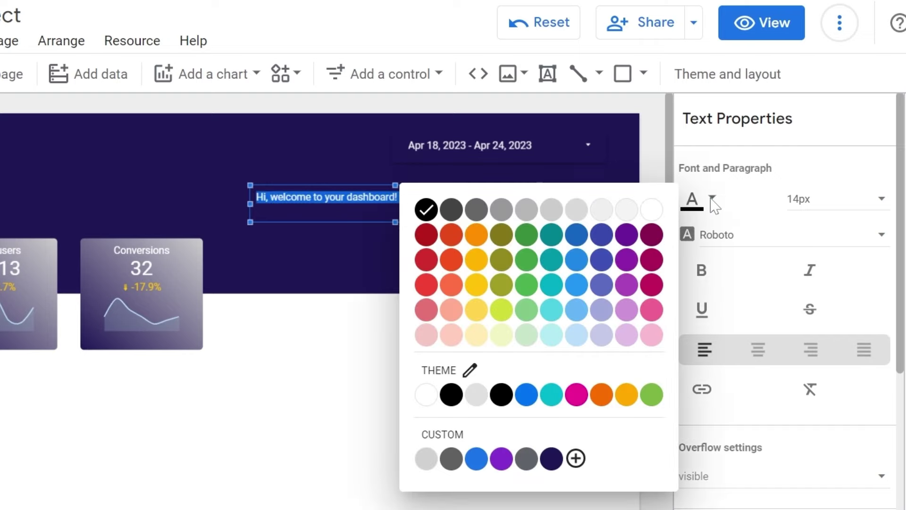
click(651, 213)
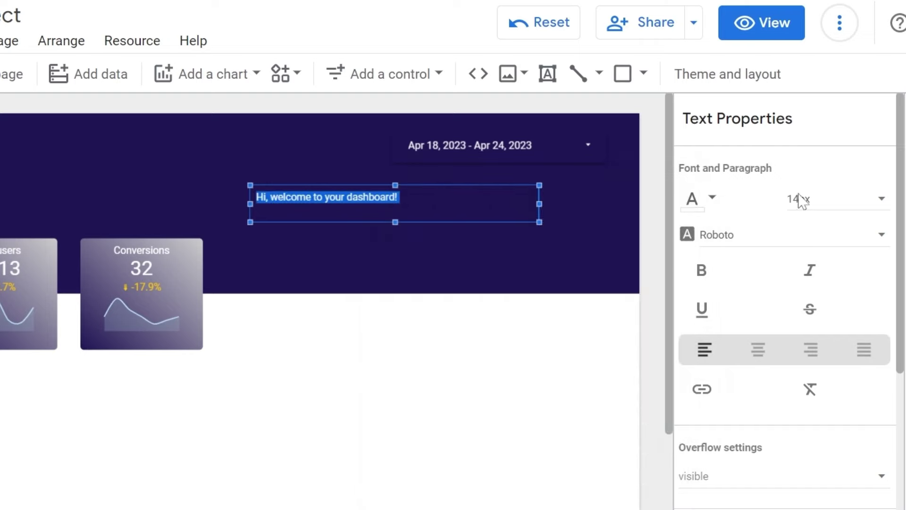
click(800, 199)
scroll(801, 199, down, 2)
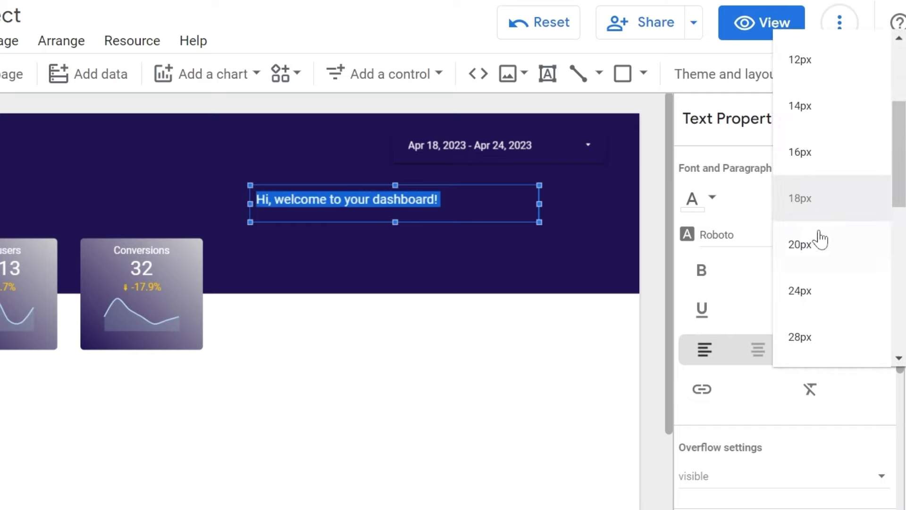
click(819, 251)
key(ctrl+a)
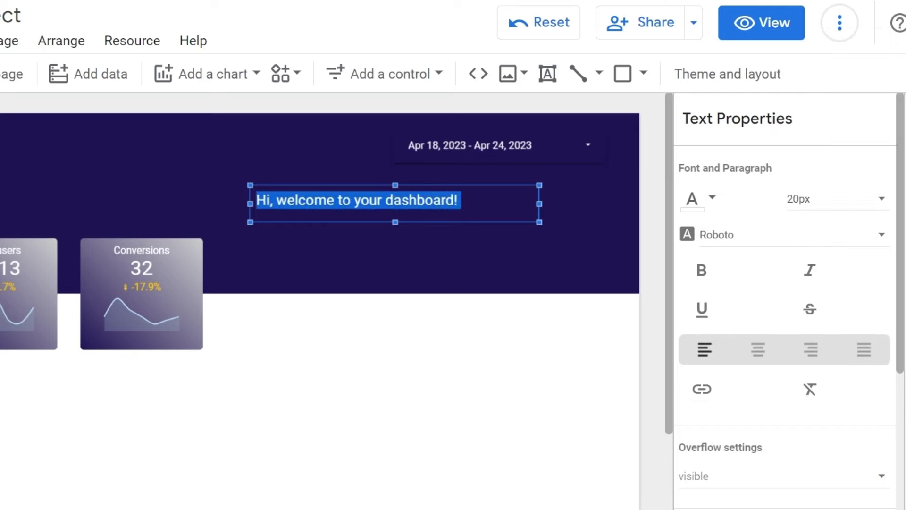
click(704, 271)
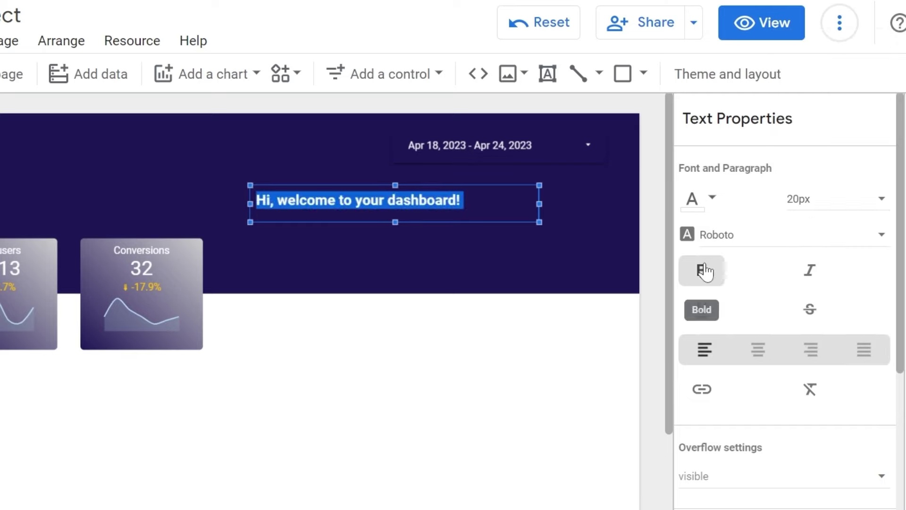
- Add the waving hand emoji at the end of the welcome text and preview the report
click(471, 193)
text(👋)
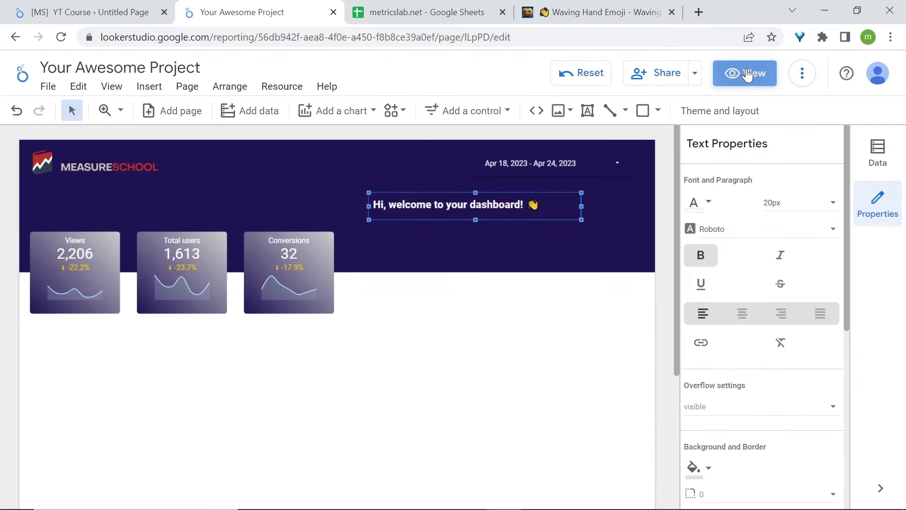
click(764, 25)
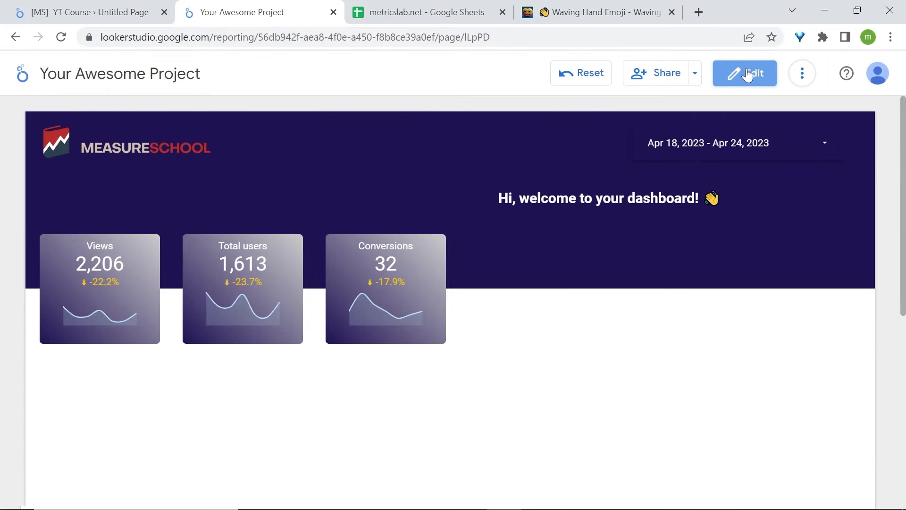
- Increase the welcome text's font size to 24px and preview the report
click(747, 74)
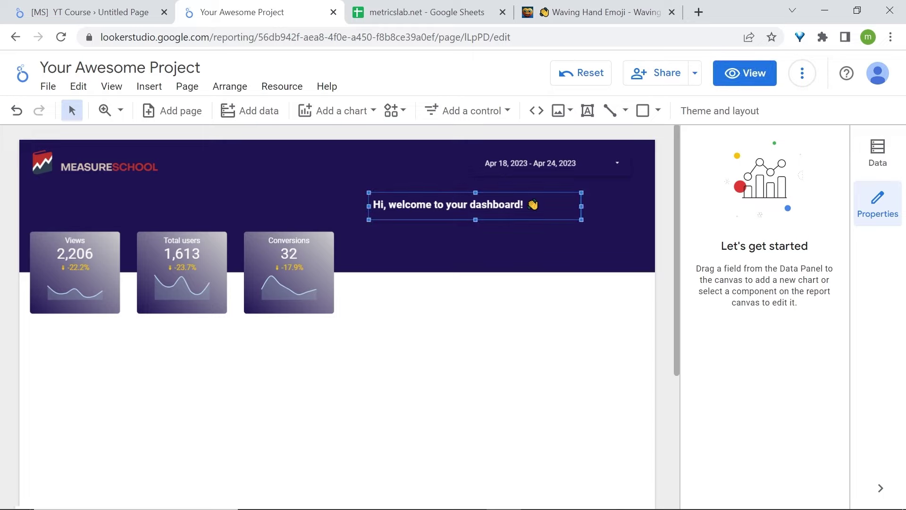
click(777, 205)
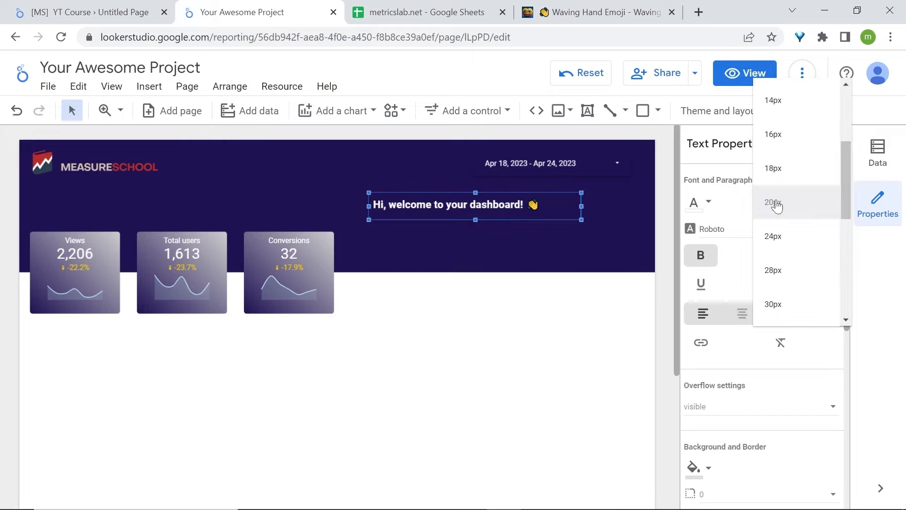
click(779, 236)
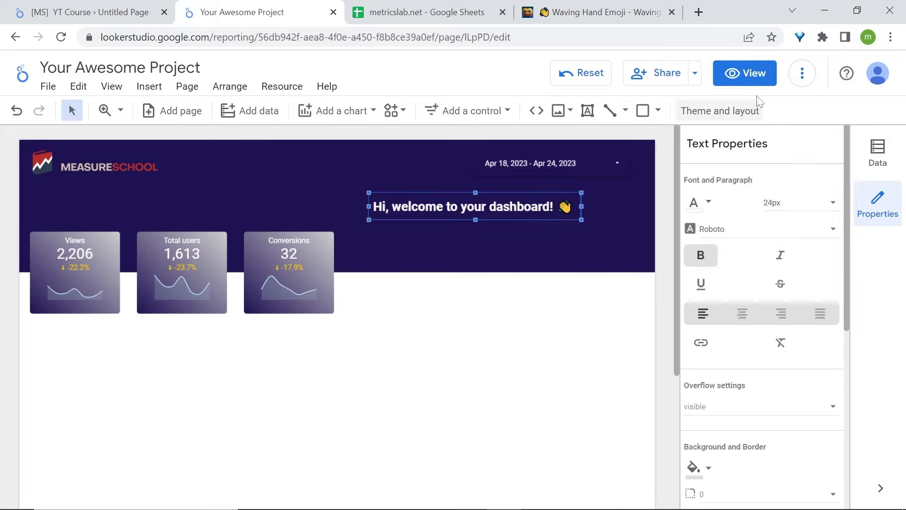
click(751, 74)
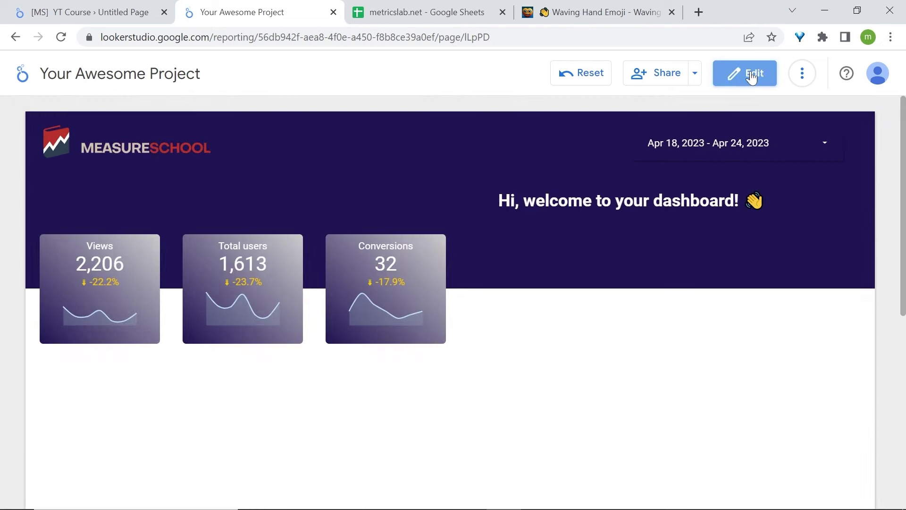
- Return to edit mode and add a button control in the header below the welcome text
click(742, 82)
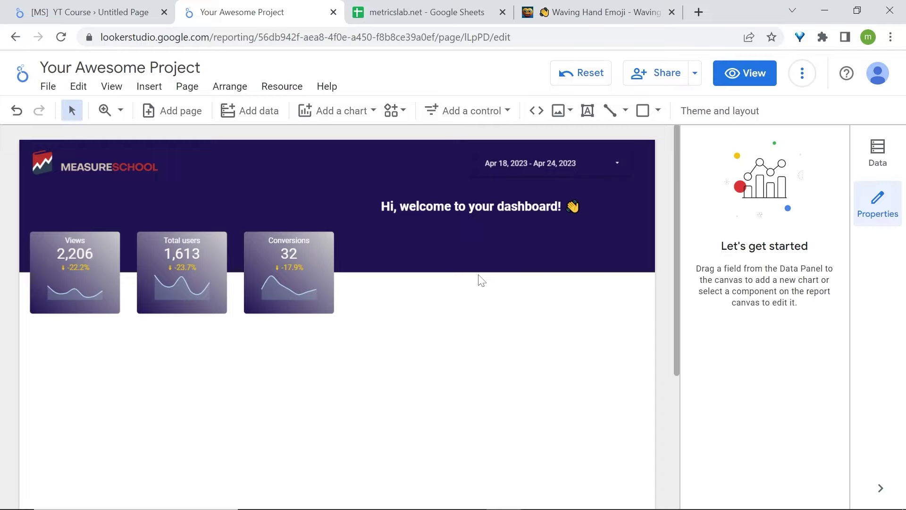
click(483, 113)
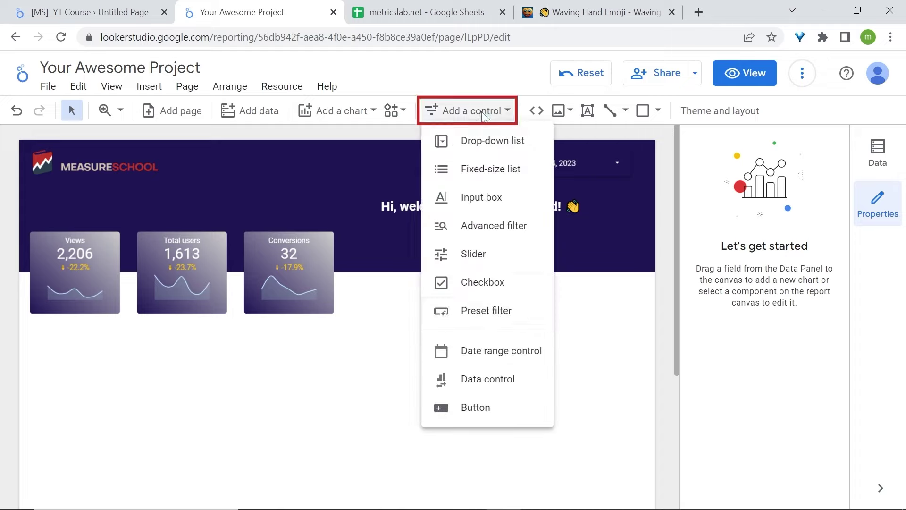
click(510, 413)
click(438, 250)
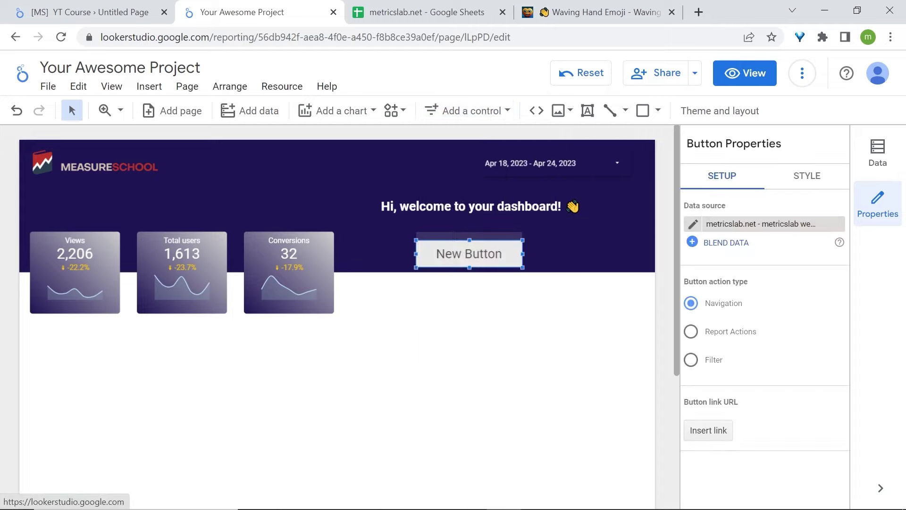
- Replace the new button's label with "Get link"
double_click(509, 256)
key(BackSpace)
key(BackSpace)
key(BackSpace)
key(BackSpace)
key(BackSpace)
key(BackSpace)
key(BackSpace)
key(BackSpace)
key(BackSpace)
key(BackSpace)
text(Get link)
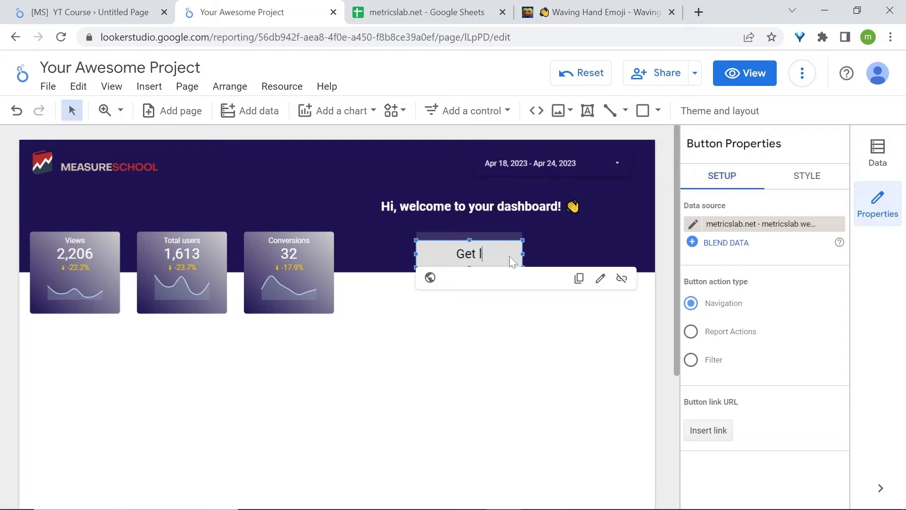
- Style the Get link button with white text and the custom dark navy background colour
click(808, 179)
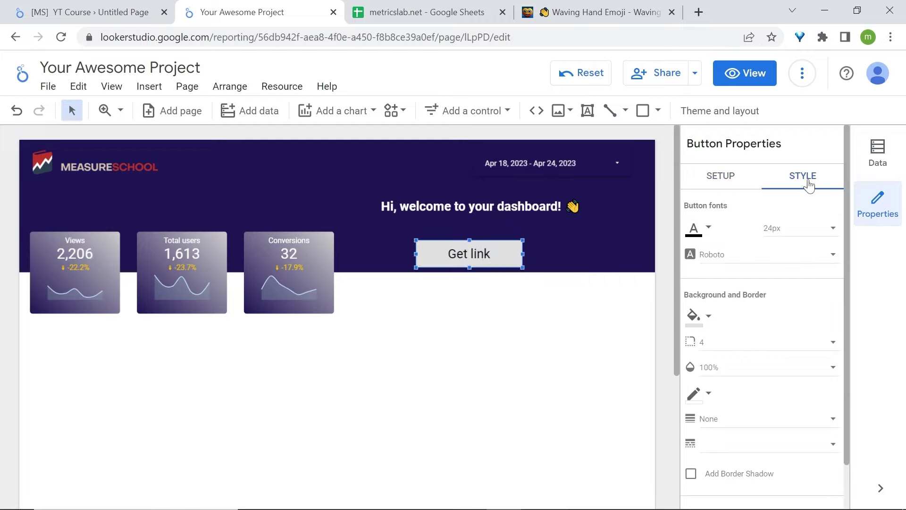
click(693, 231)
click(664, 268)
scroll(697, 274, down, 1)
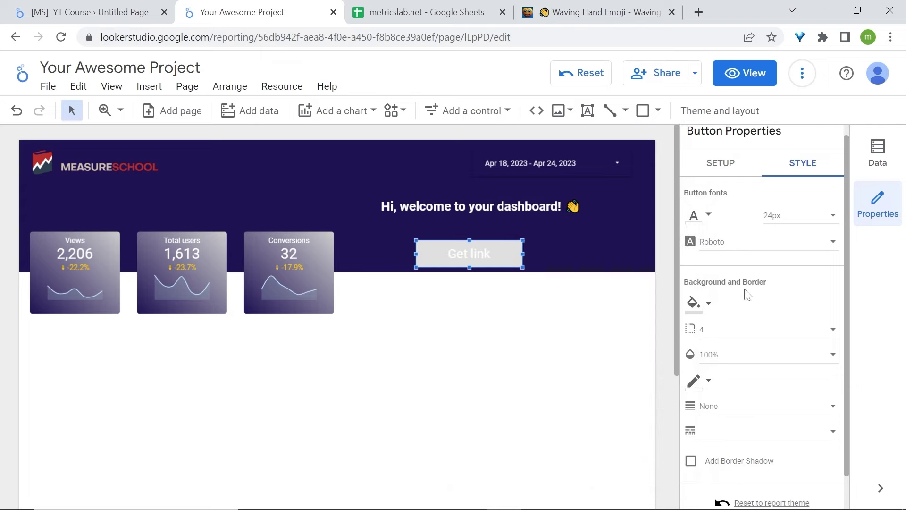
click(694, 265)
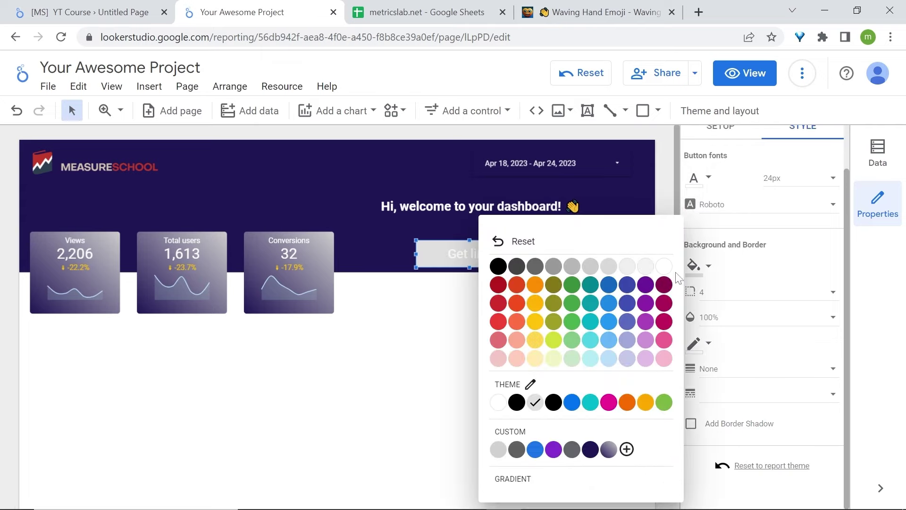
click(590, 451)
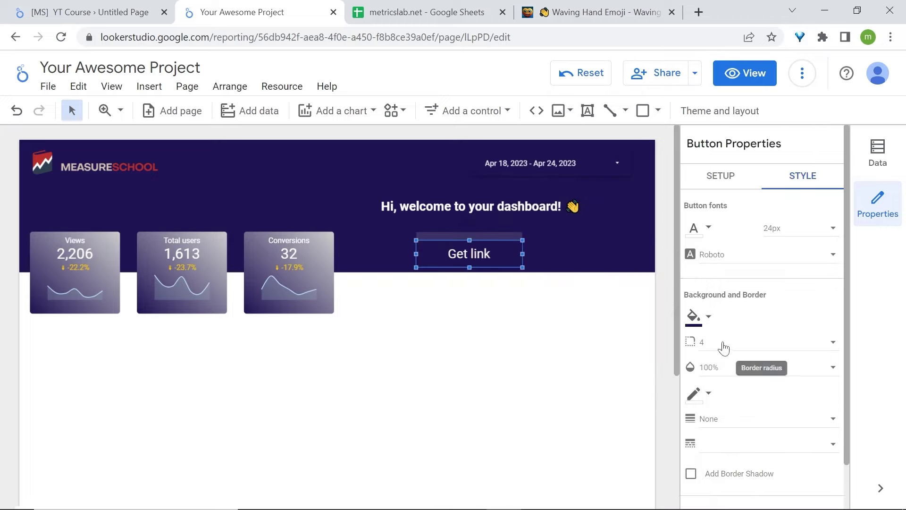
- Set the Get link button's opacity to 70% and give it a grey border with weight 2
click(731, 372)
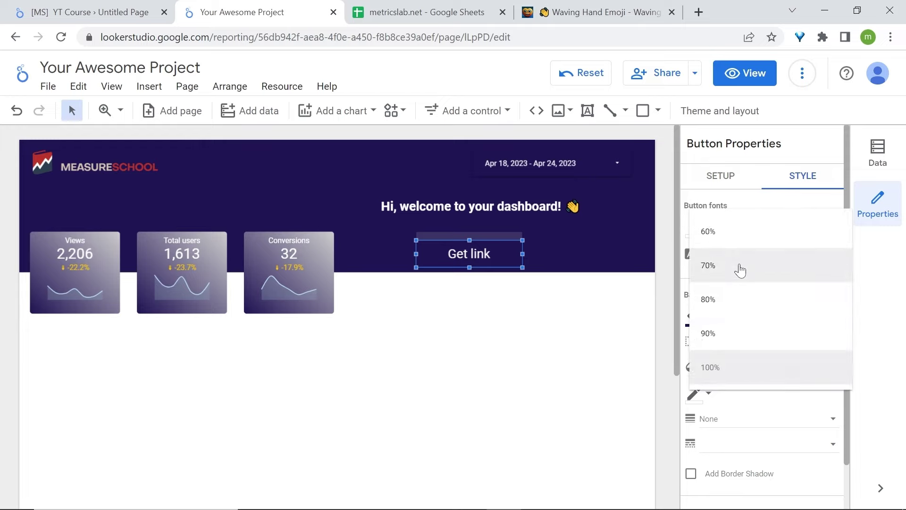
click(740, 270)
click(698, 398)
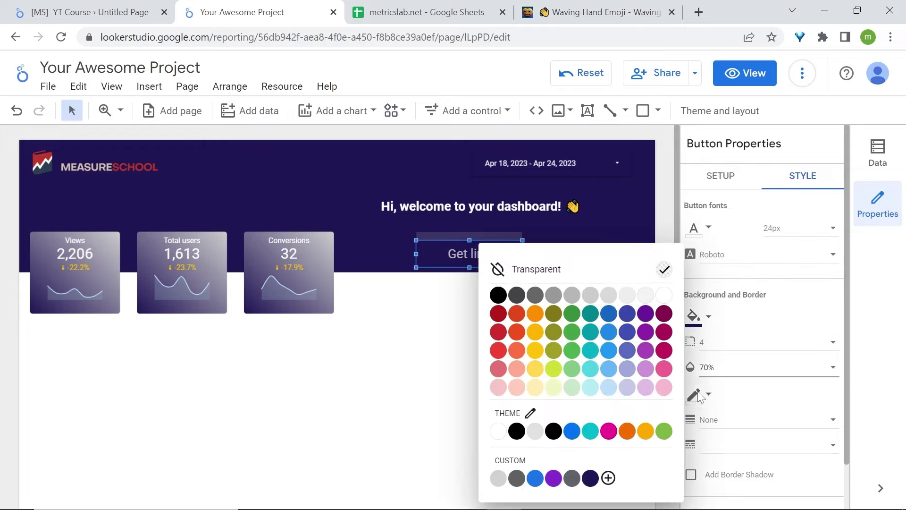
click(554, 294)
scroll(755, 330, down, 1)
click(720, 372)
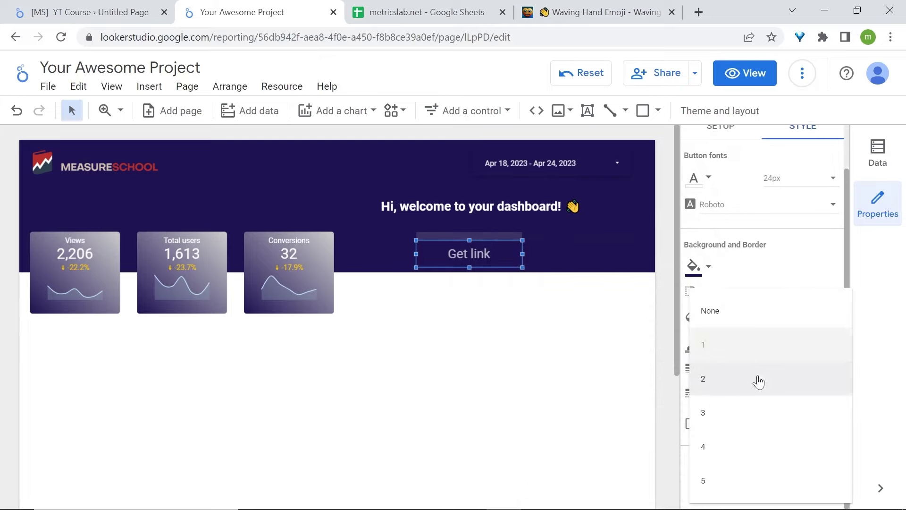
click(756, 378)
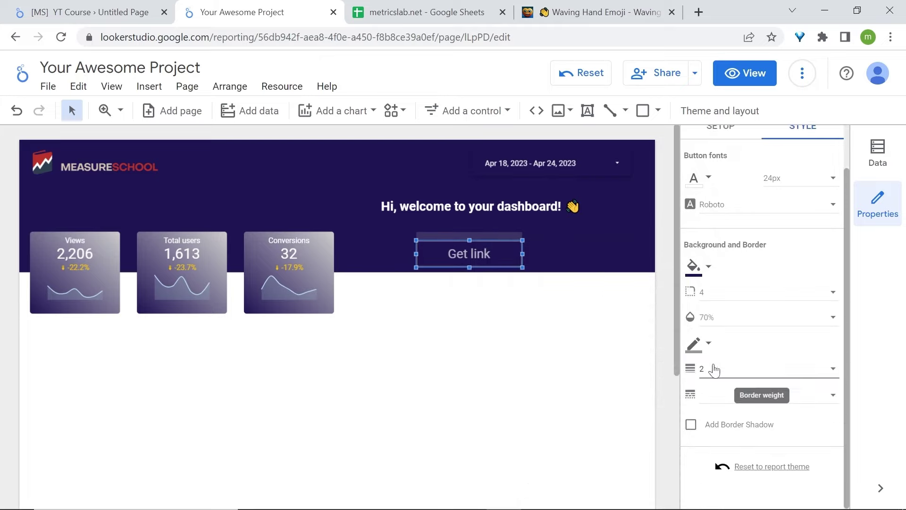
- Reduce the Get link button's font size to 18px, shrink the button around its label and preview the report
click(781, 178)
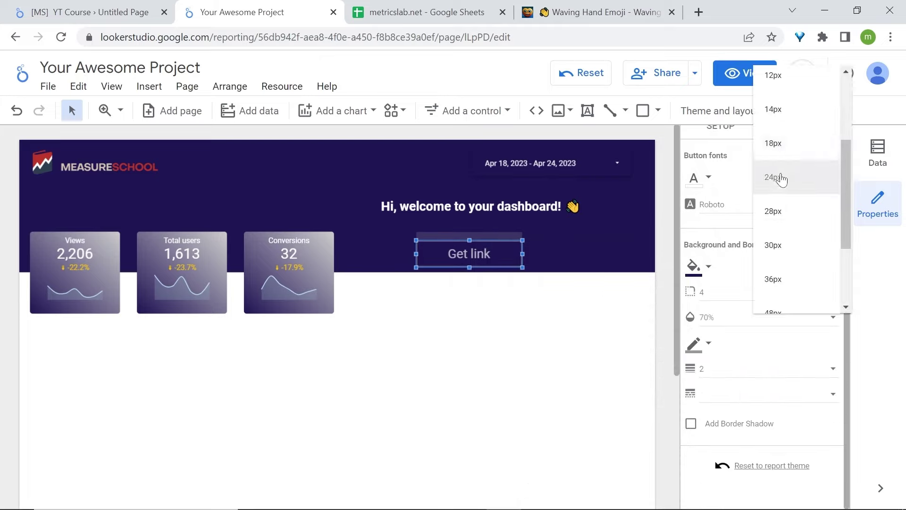
click(784, 142)
drag(520, 248, 486, 241)
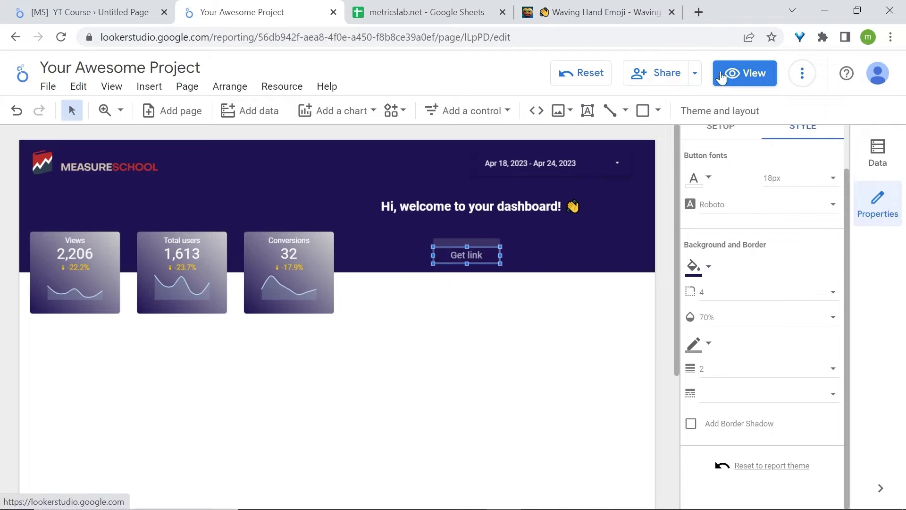
click(740, 73)
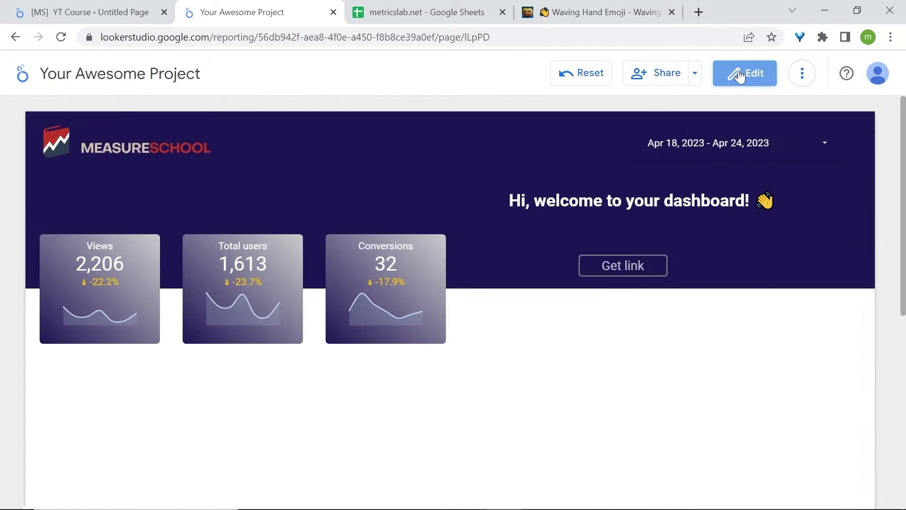
- Return to edit mode and inspect the Get link button's link dialog without adding a link
click(740, 75)
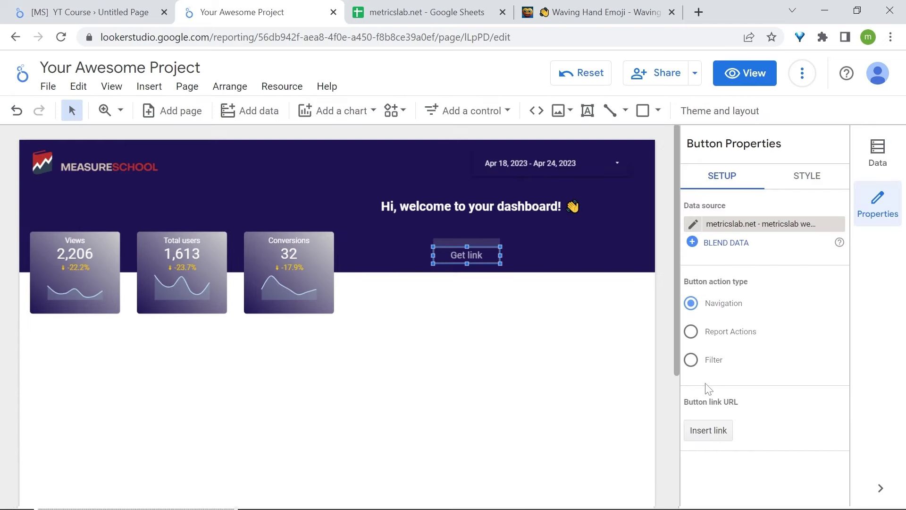
click(702, 441)
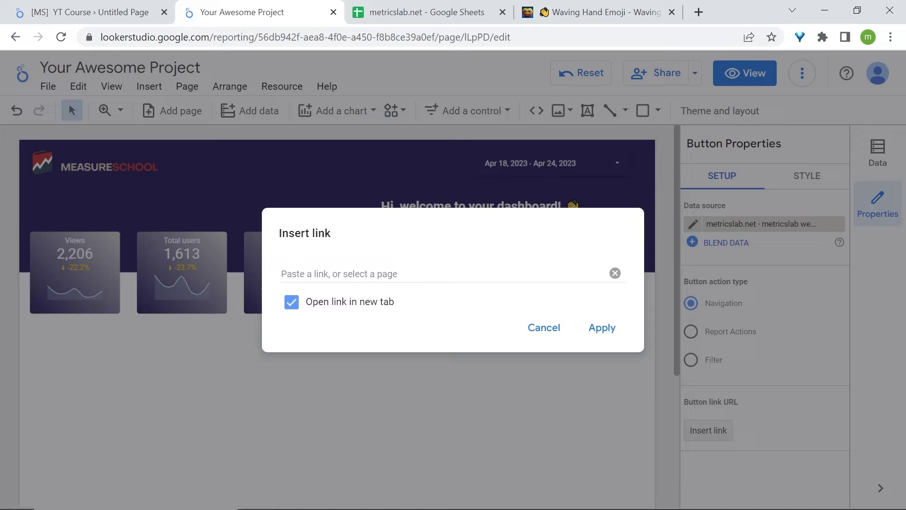
click(366, 276)
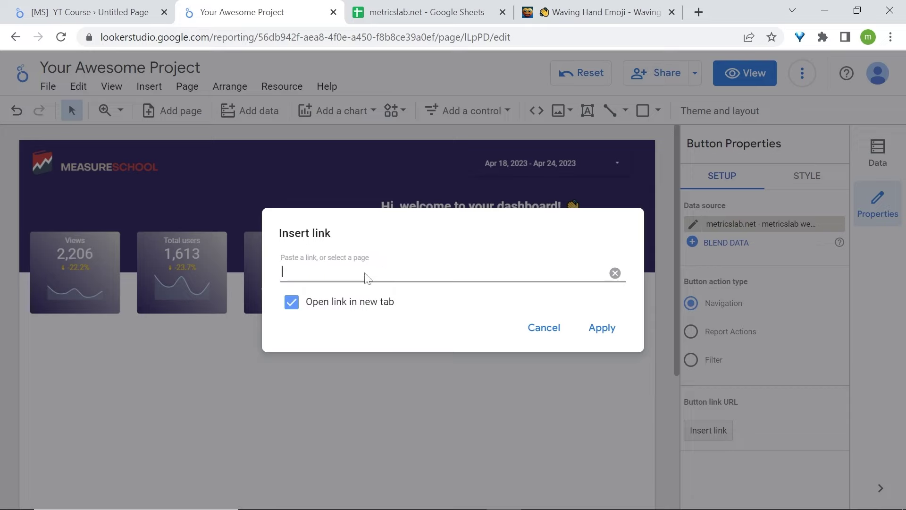
click(543, 327)
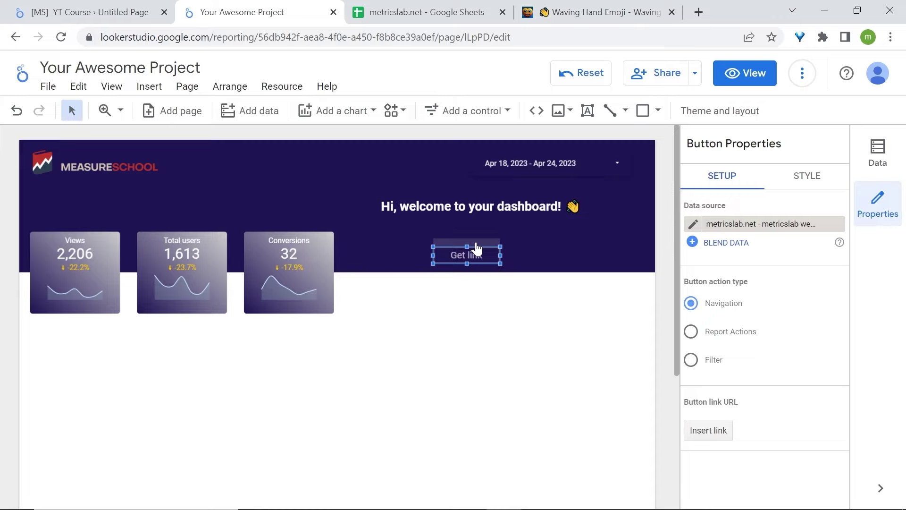
- Create a "Download" button from a copy of the Get link button, placed beside it with the Download report action
key(ctrl+d)
drag(477, 249, 559, 239)
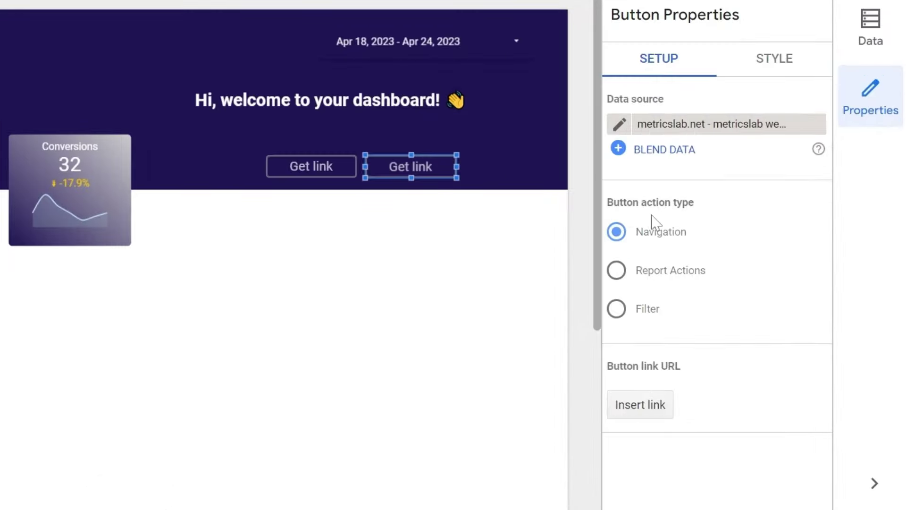
click(621, 276)
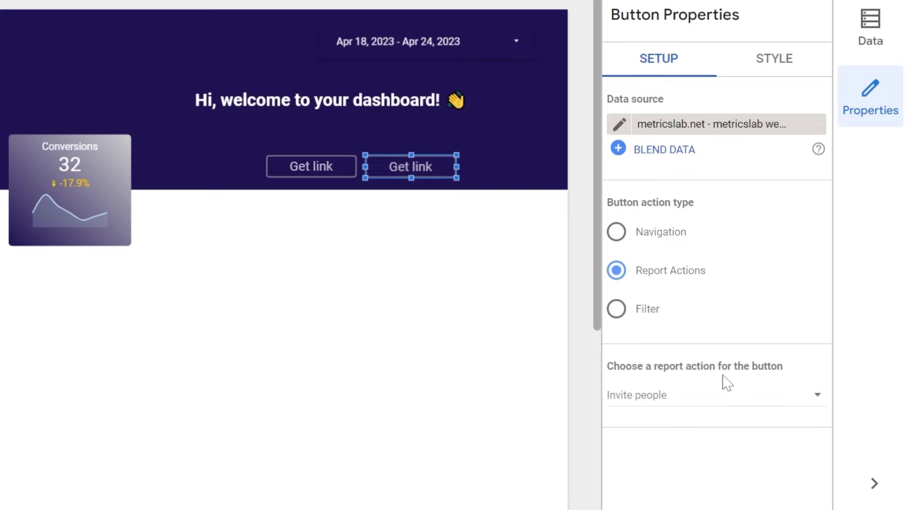
click(788, 391)
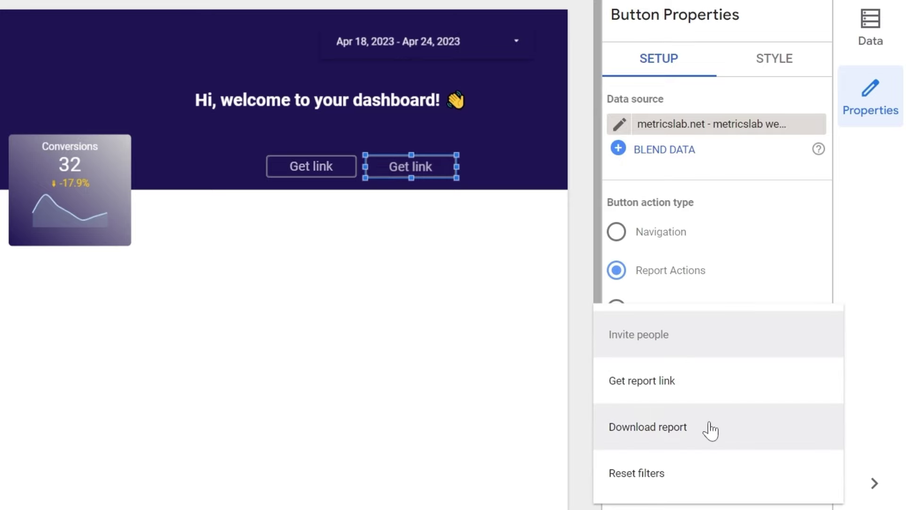
click(710, 427)
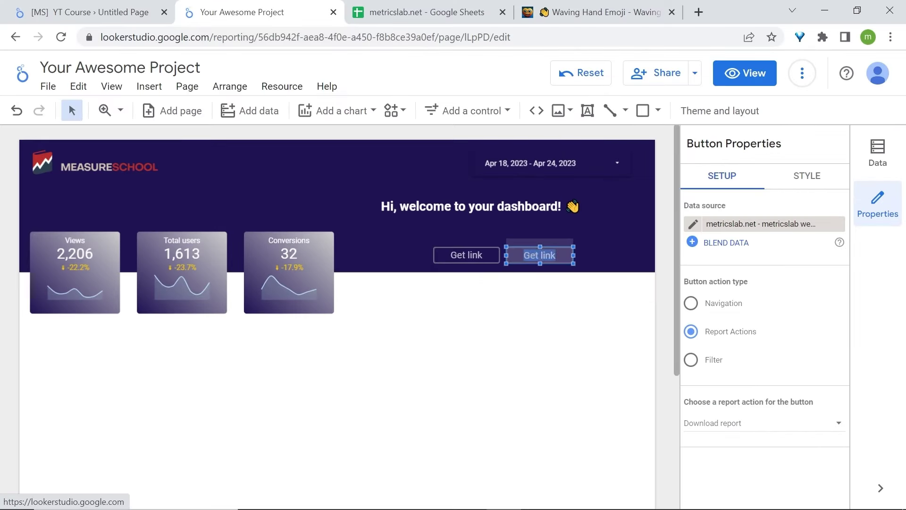
click(684, 151)
- Preview the report and test the Download button, cancelling the PDF download
click(734, 76)
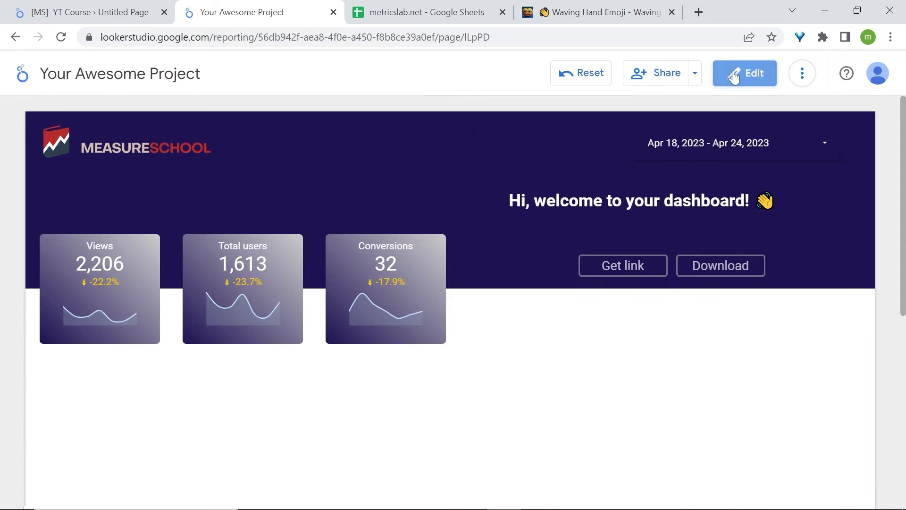
click(706, 264)
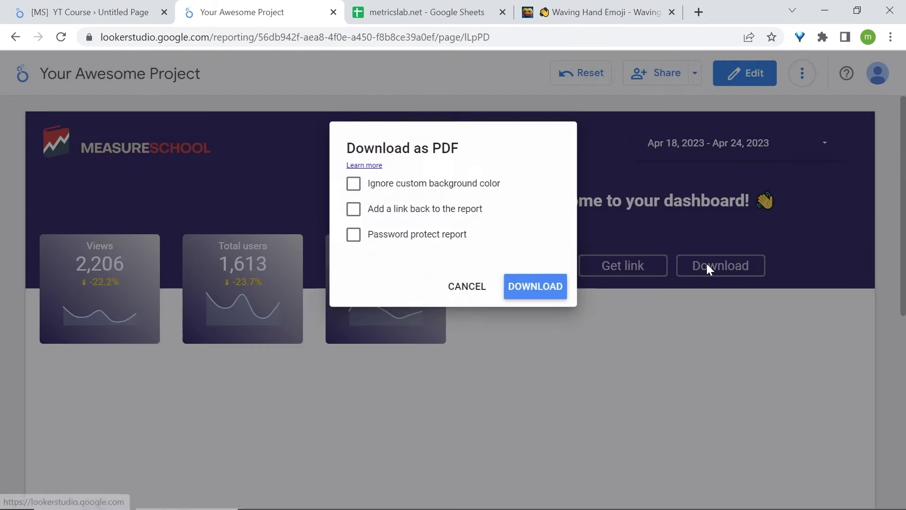
click(481, 280)
- Return to edit mode and place another copy of the Get link button beside the Download button, labelled "Share"
click(744, 68)
drag(487, 253, 634, 246)
text(Share)
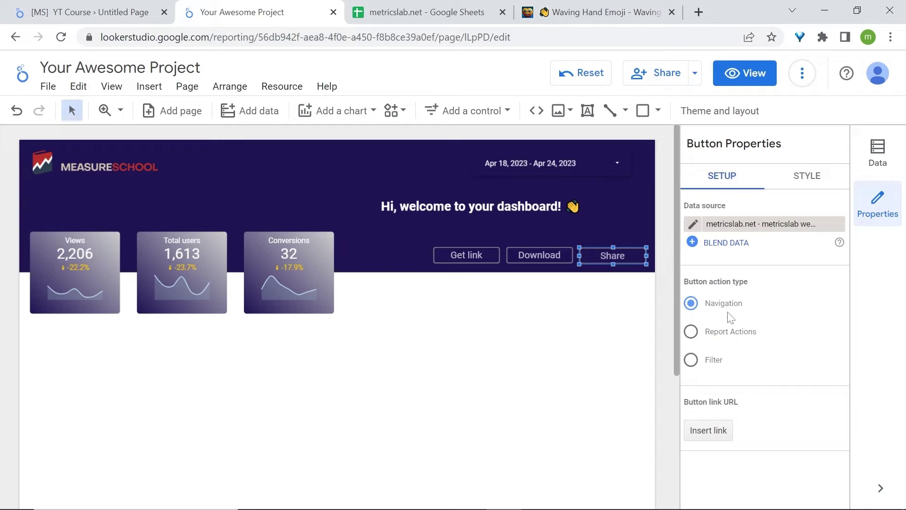
- Set the Share button's action type to Report Actions with the Invite people action
click(691, 331)
click(751, 427)
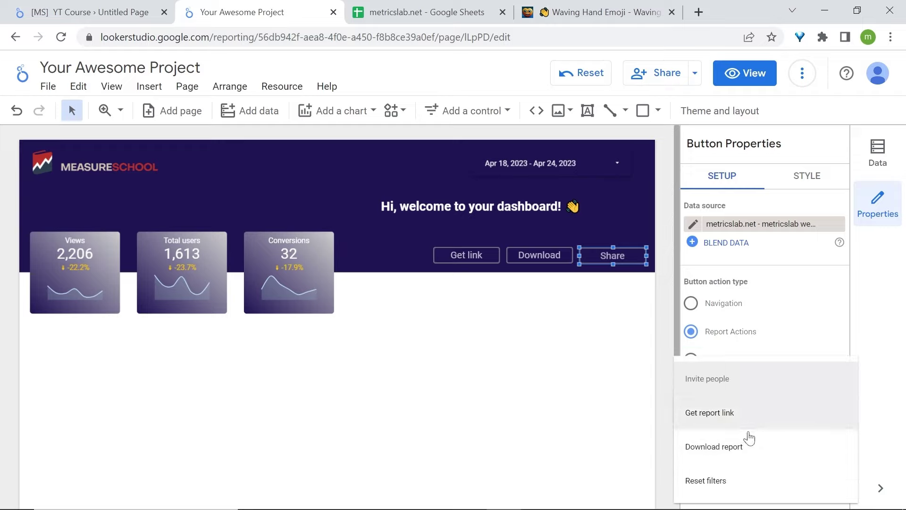
click(751, 380)
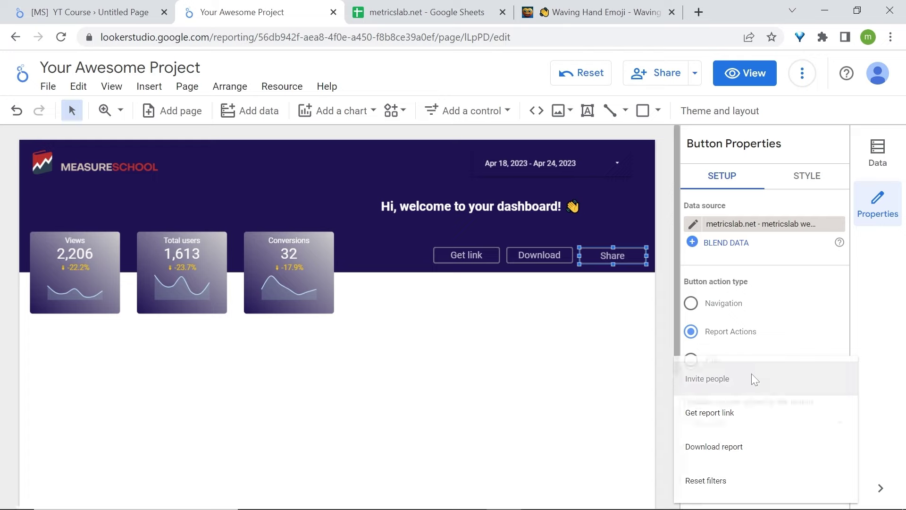
click(617, 307)
- Preview the report and test the Share button, closing the sharing dialog without inviting anyone
click(748, 71)
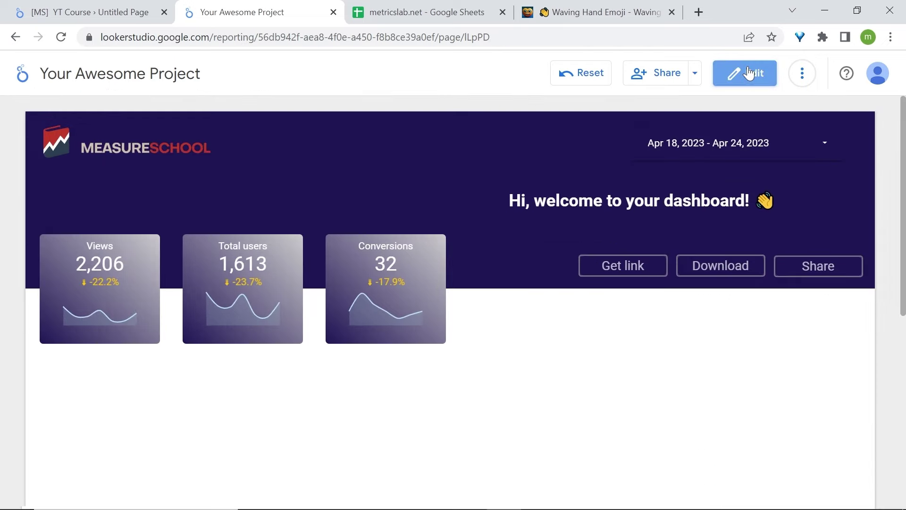
click(807, 266)
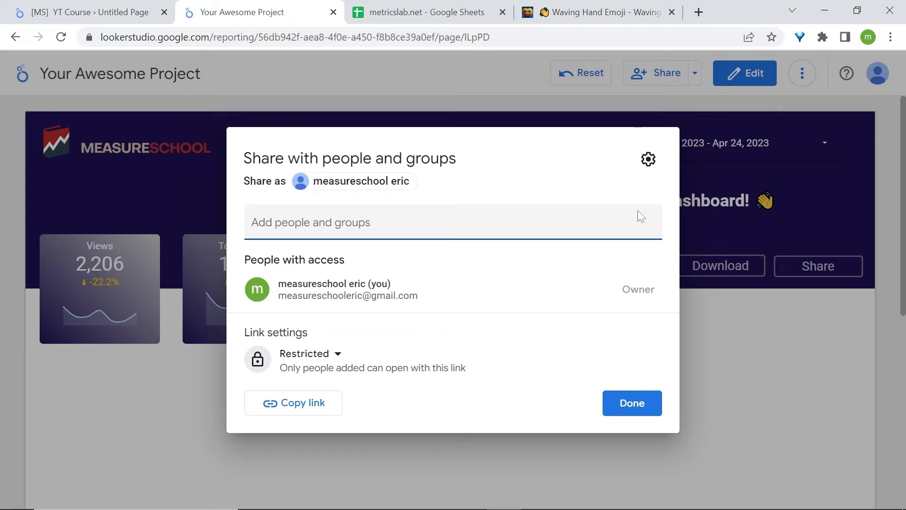
click(767, 74)
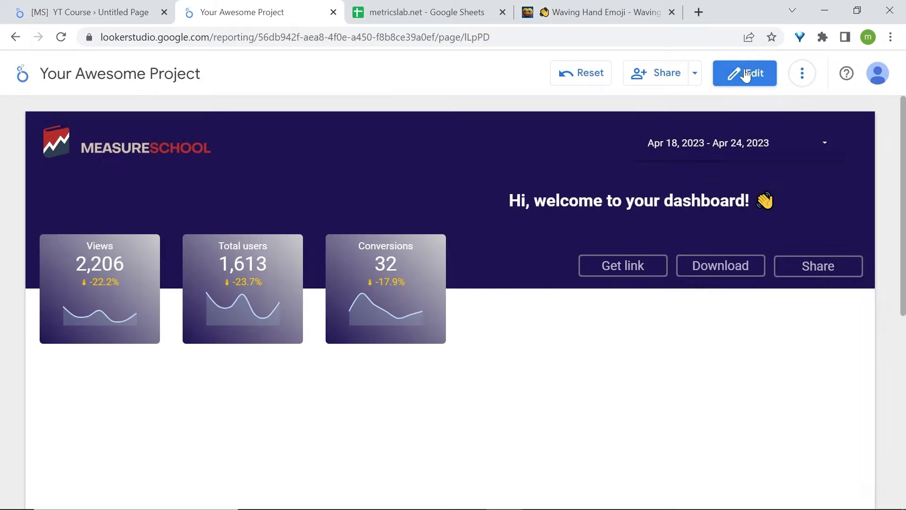
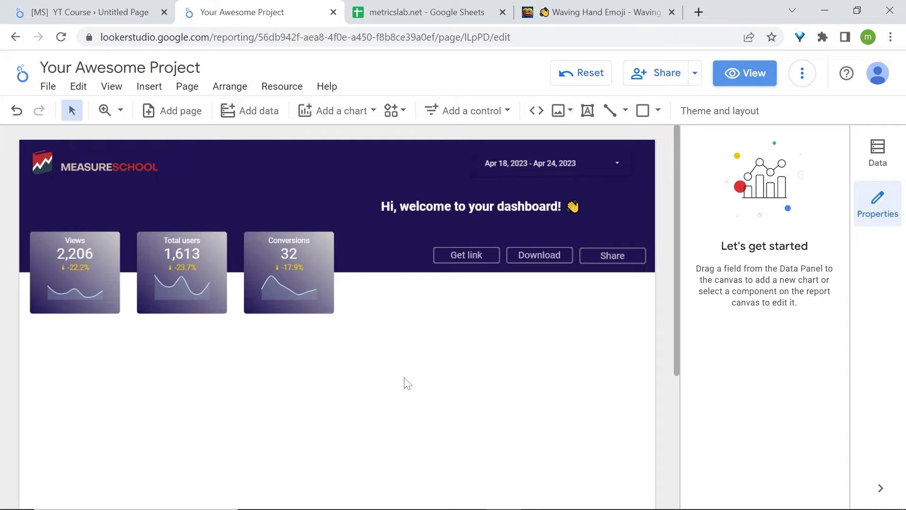
- Add a second page to the report and name the two pages Home and Audience
click(197, 112)
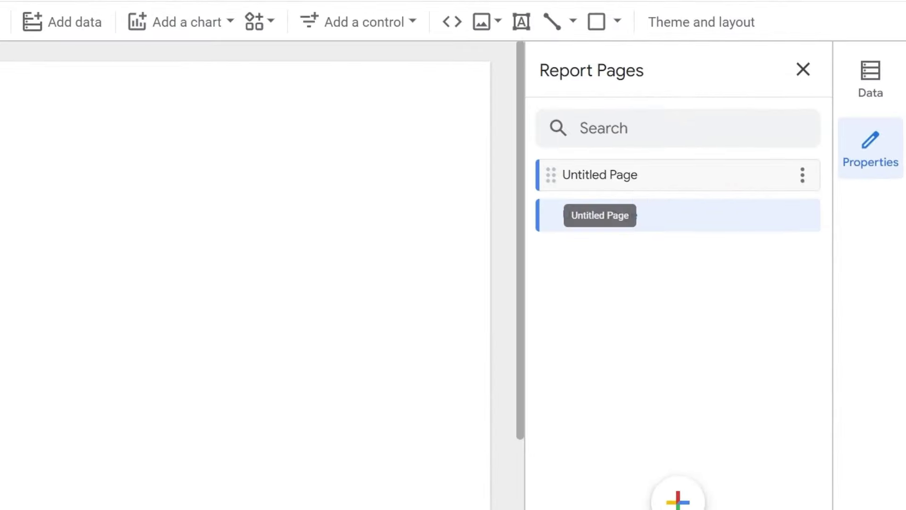
double_click(600, 175)
text(Home)
double_click(600, 215)
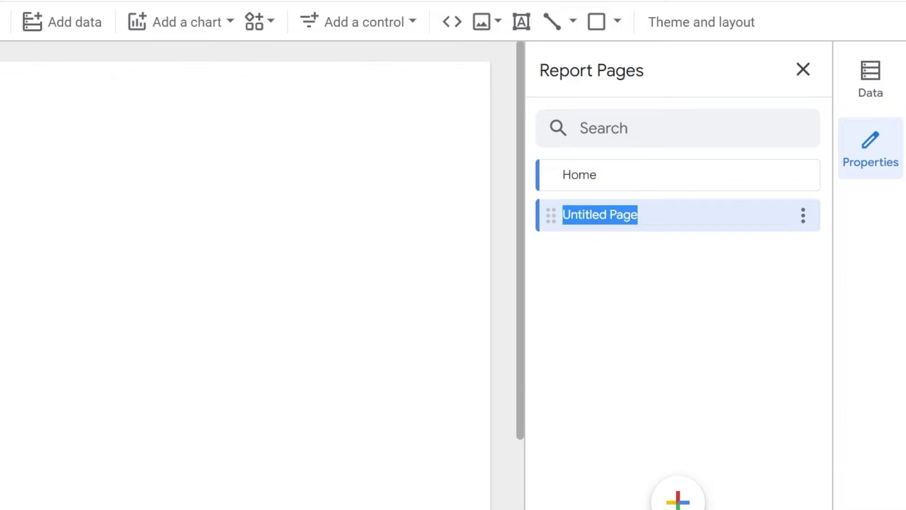
text(A)
key(Return)
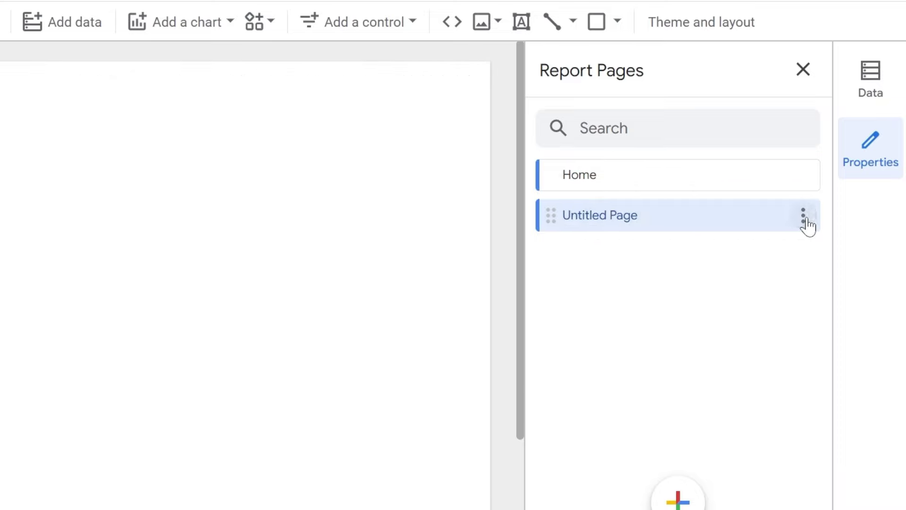
click(803, 217)
click(720, 283)
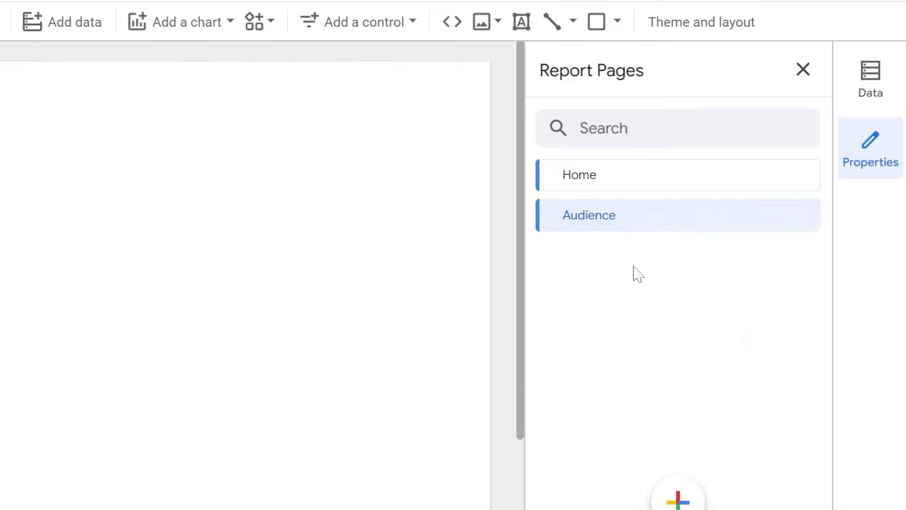
- Add a third report page named "Contact us" and return to the Home page's canvas
text(Contact us)
key(Return)
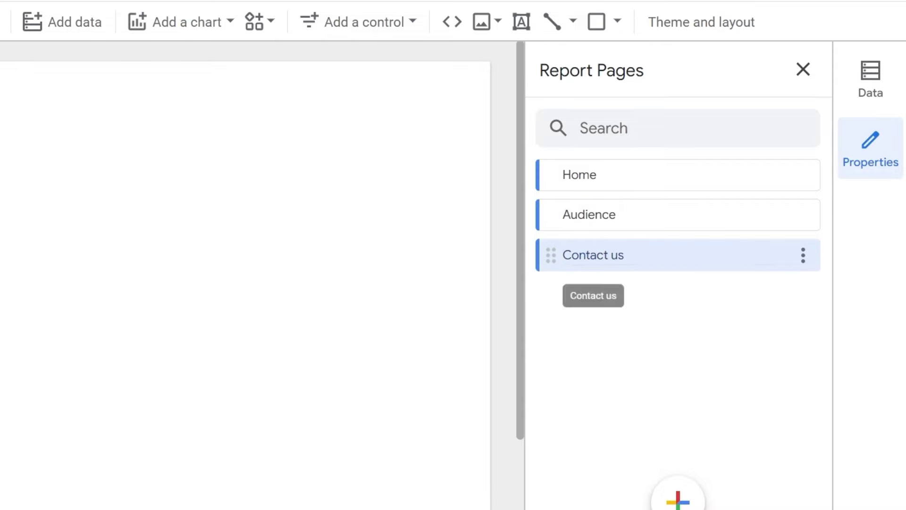
click(718, 229)
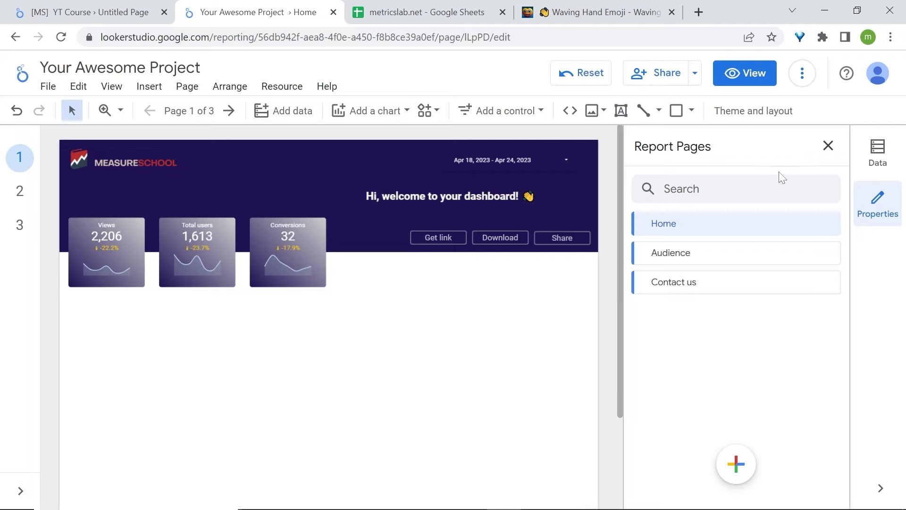
click(833, 149)
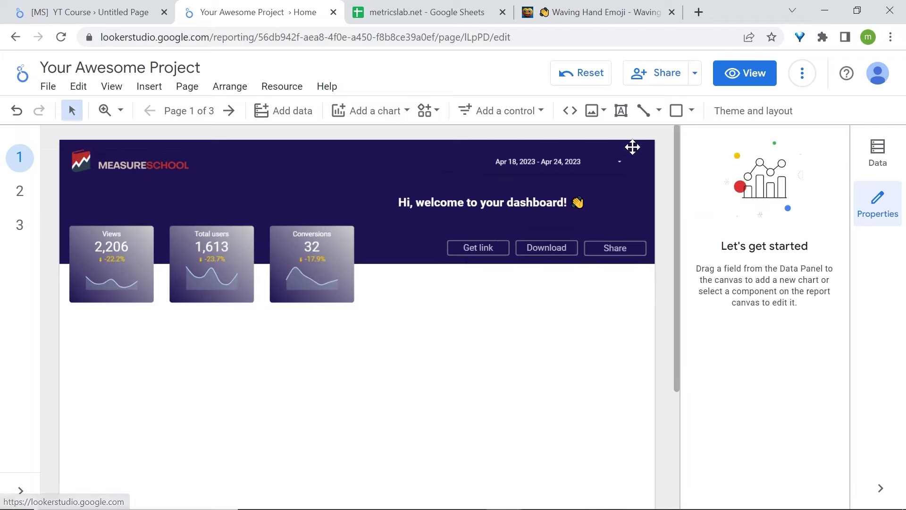
- Place a small text box between the header logo and the date range control, reading "HOME" in white
click(621, 112)
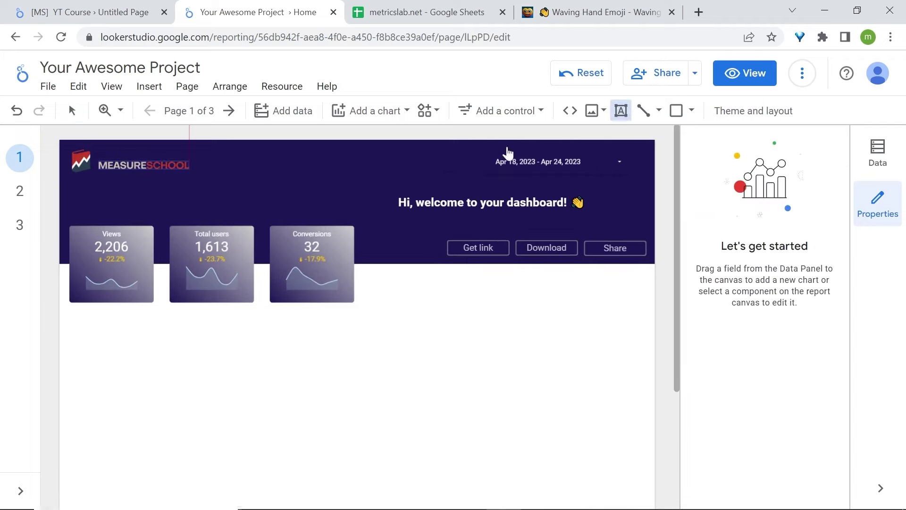
drag(486, 174, 287, 149)
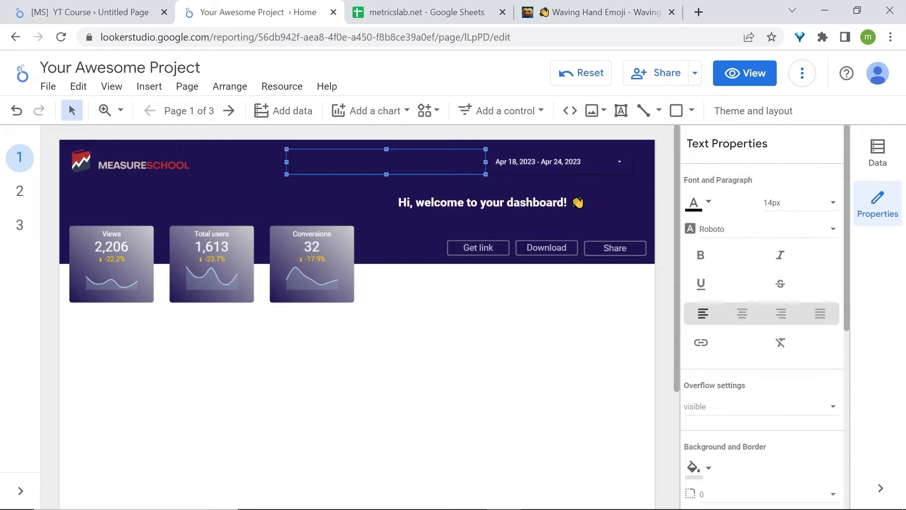
click(700, 203)
click(663, 211)
drag(484, 162, 336, 162)
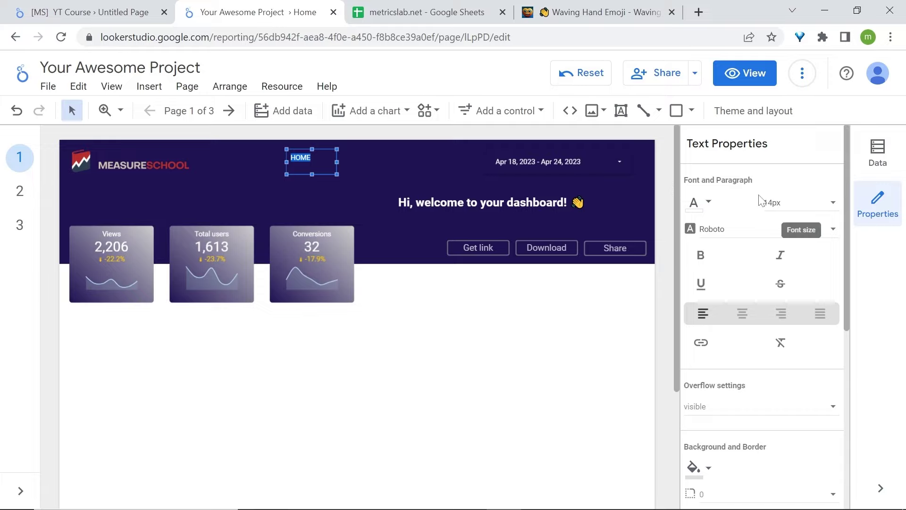
- Link the HOME text to the Home page of this report
scroll(747, 326, down, 1)
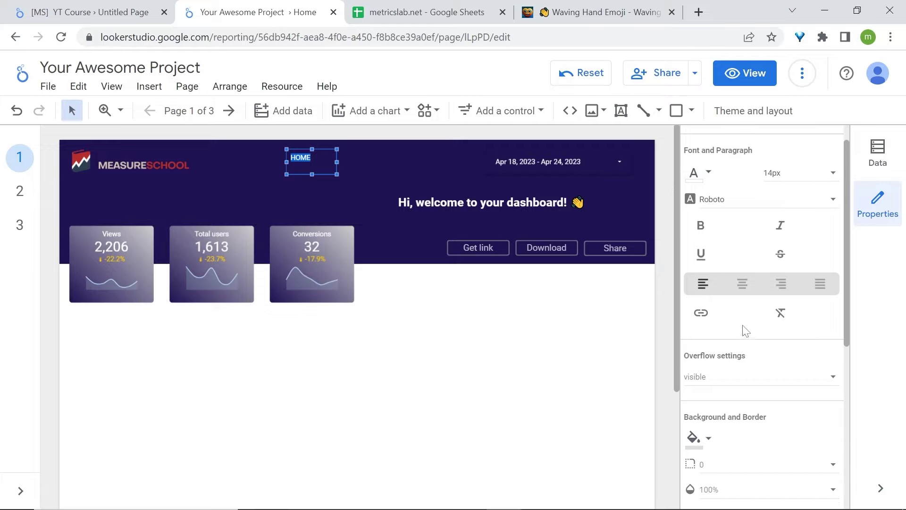
click(701, 314)
click(340, 291)
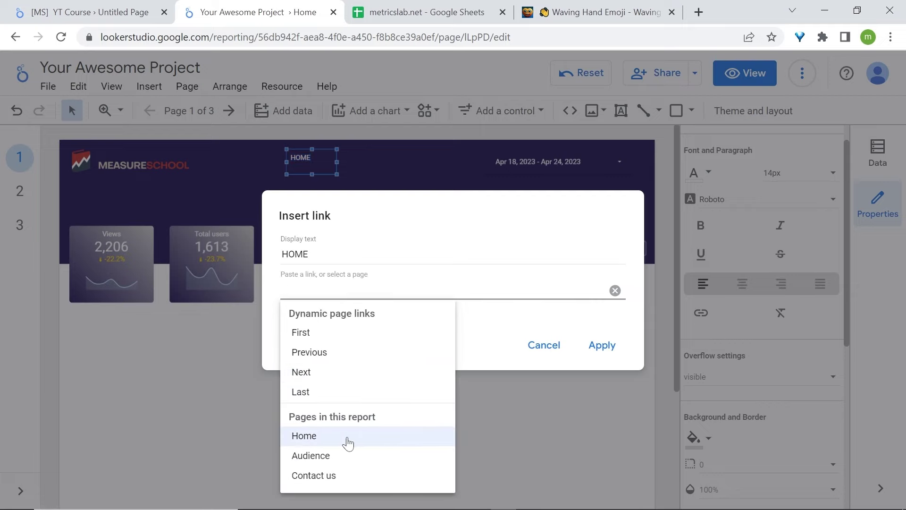
click(348, 436)
click(588, 345)
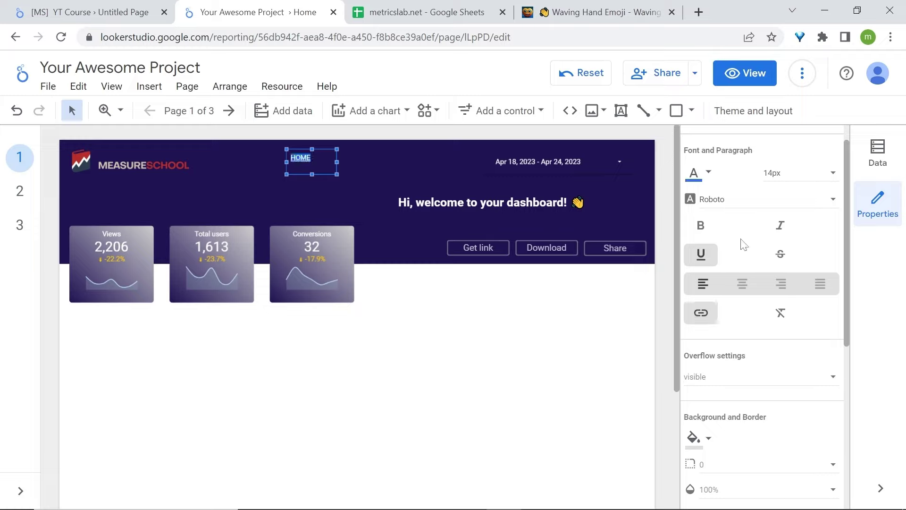
- Remove the underline from the HOME link and set its font colour to white
click(711, 258)
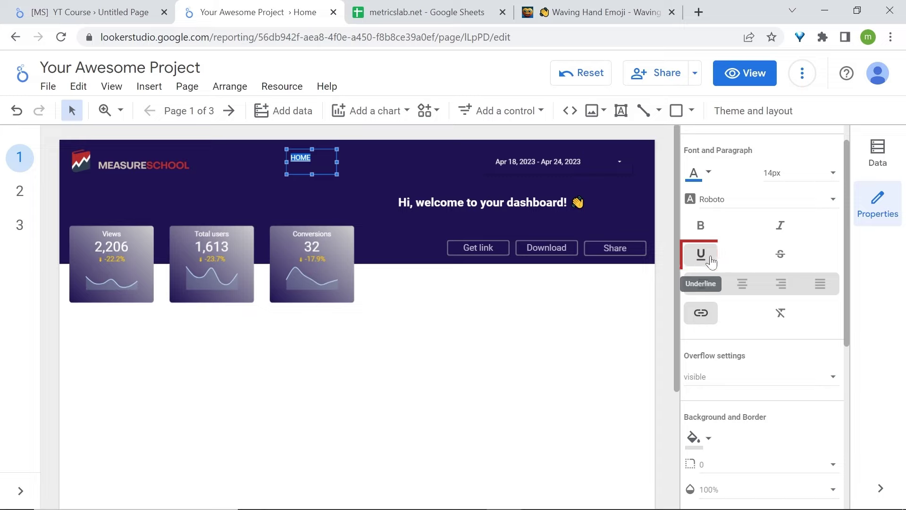
click(701, 177)
click(658, 179)
click(614, 201)
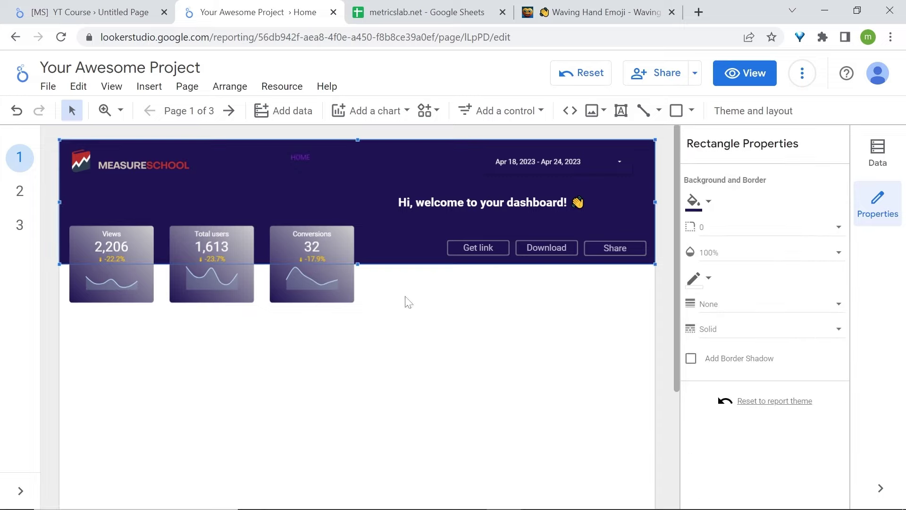
click(307, 165)
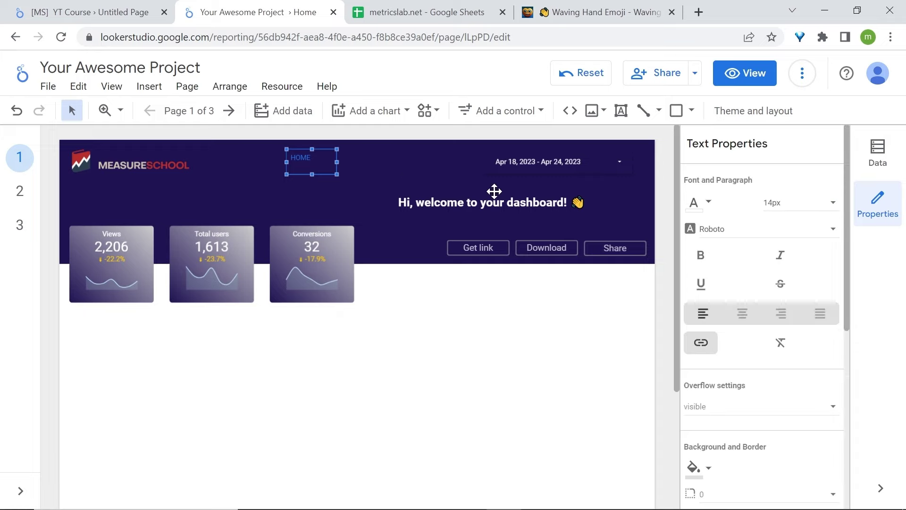
click(703, 203)
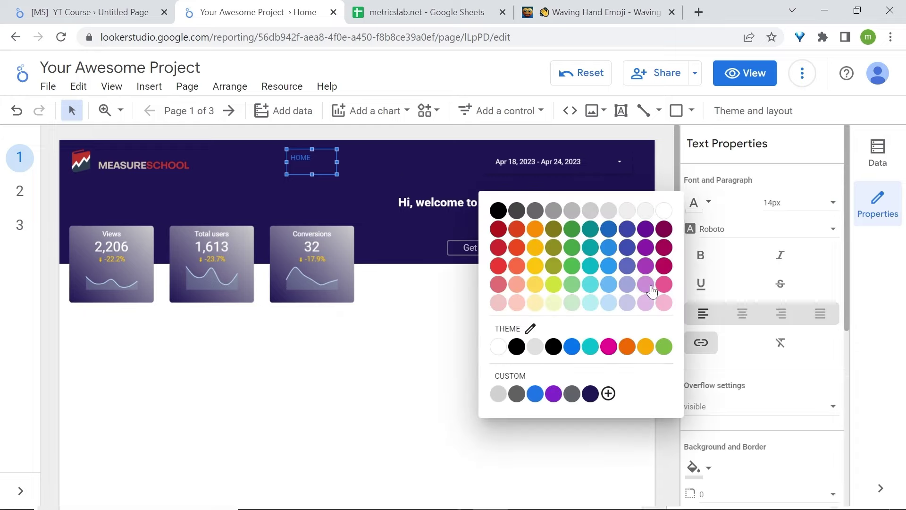
click(645, 284)
click(693, 206)
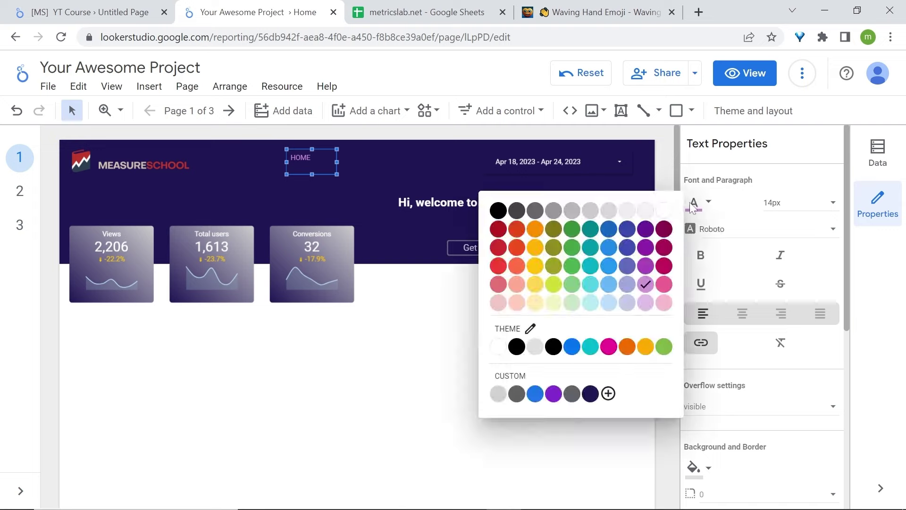
click(663, 211)
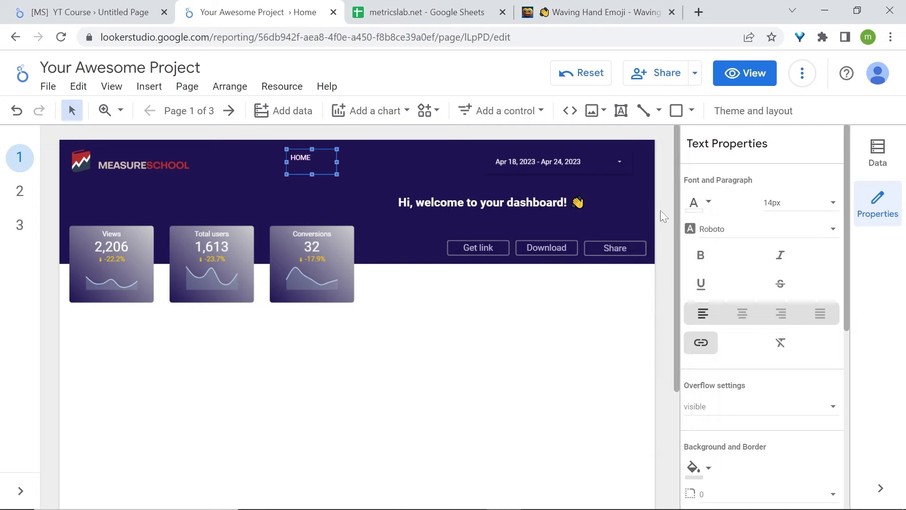
- Centre the HOME text in a shorter box and place two duplicates beside it in the header
click(742, 315)
drag(311, 174, 398, 148)
key(ctrl+d)
key(ctrl+d)
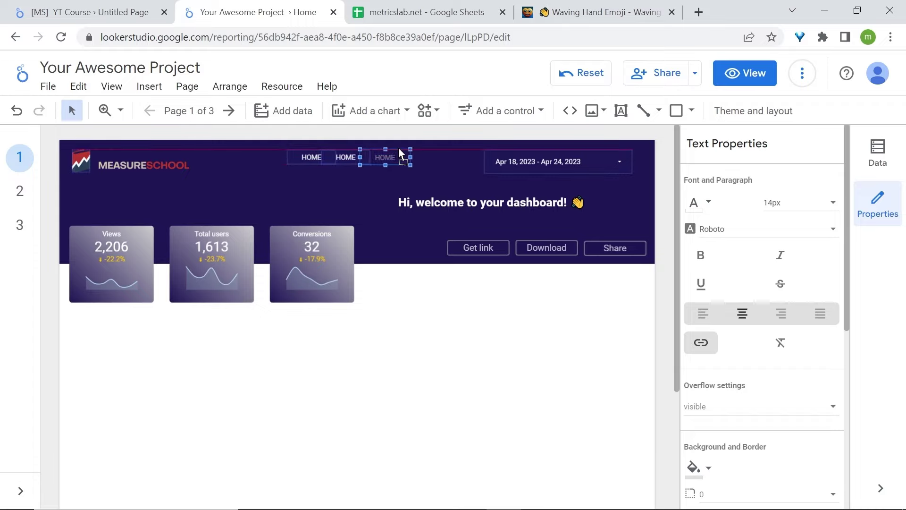
- Change the texts of the two HOME copies to "AUDIENCE" and "CONTACT"
double_click(335, 157)
drag(335, 157, 347, 157)
text(AUDIENCE)
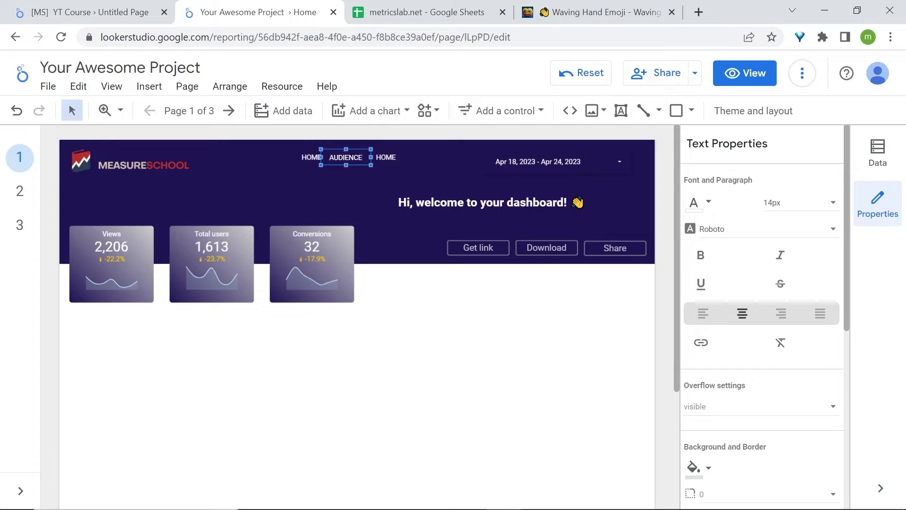
double_click(385, 157)
text(CONTACT)
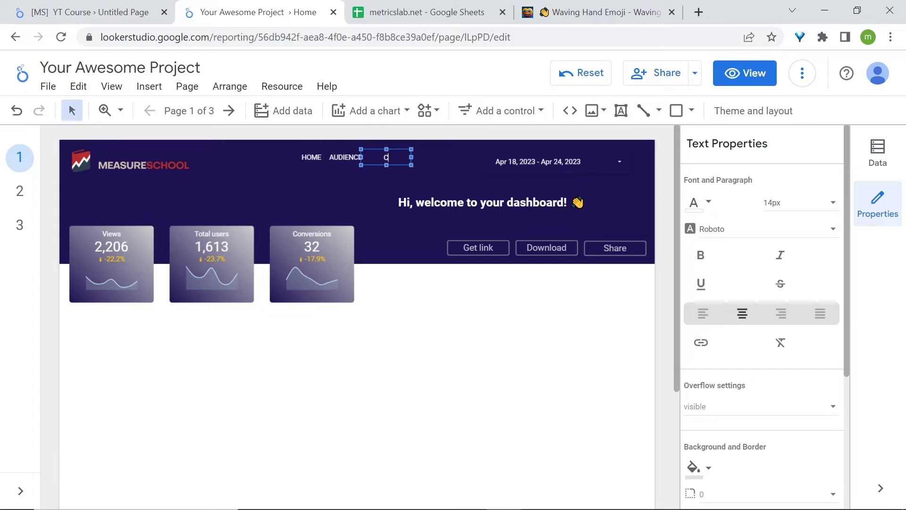
click(350, 135)
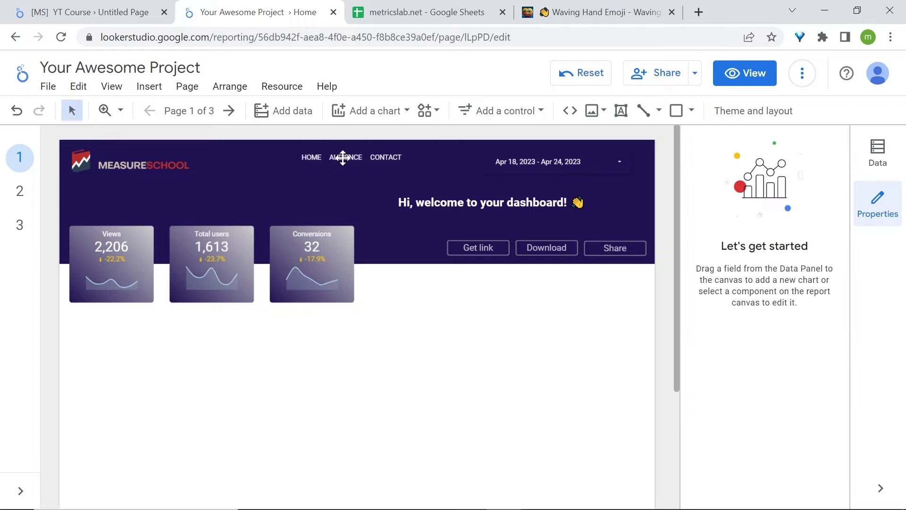
click(343, 157)
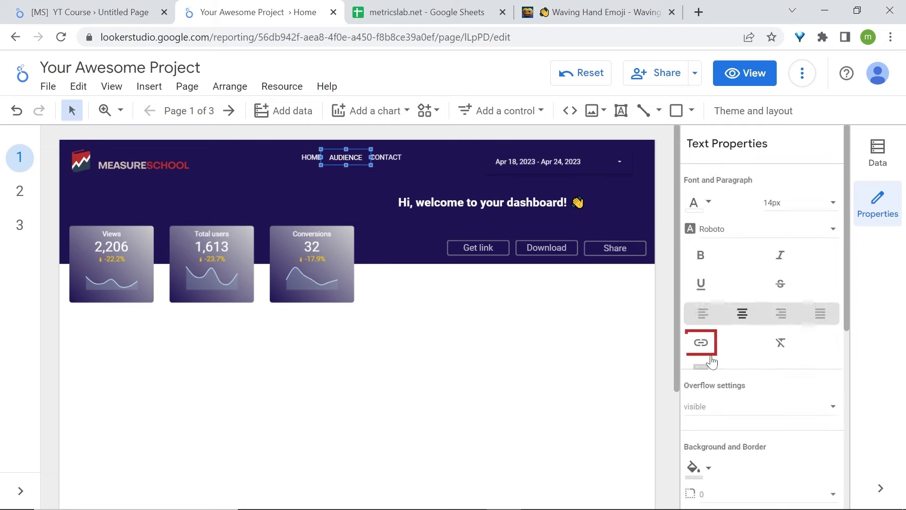
click(706, 352)
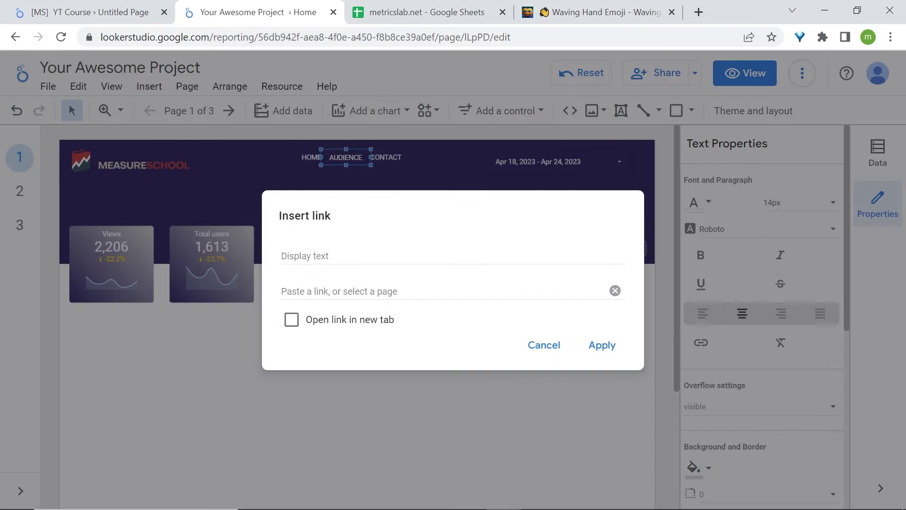
click(423, 293)
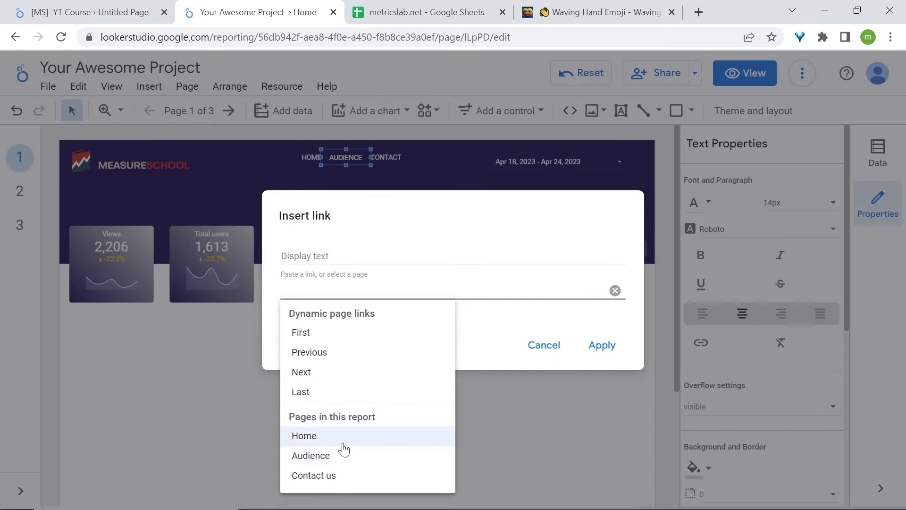
click(543, 345)
- Spread the HOME, AUDIENCE and CONTACT labels further apart along the header
click(311, 157)
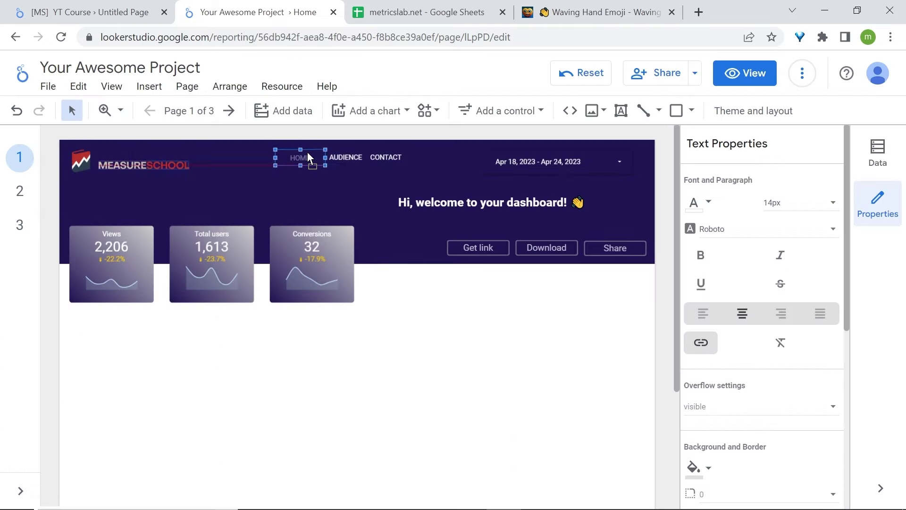
click(491, 337)
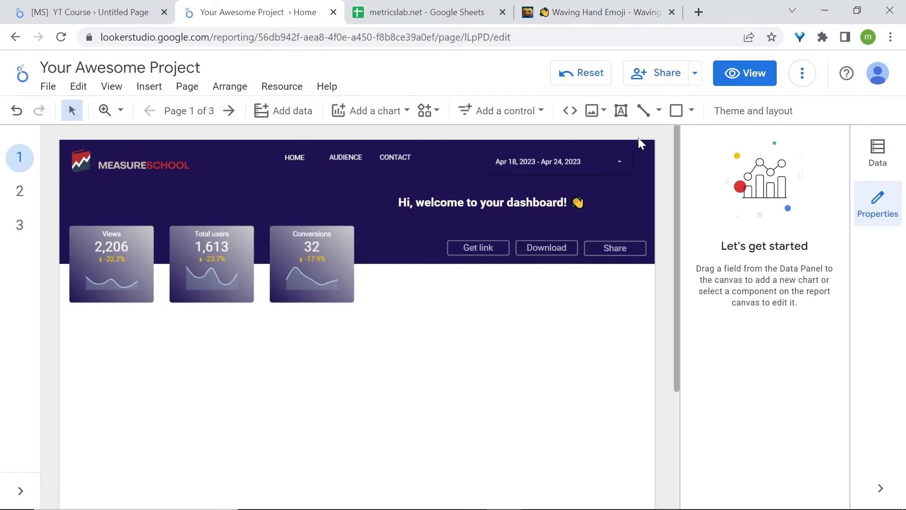
- Preview the report and check the page navigation pane both collapsed and expanded
click(748, 75)
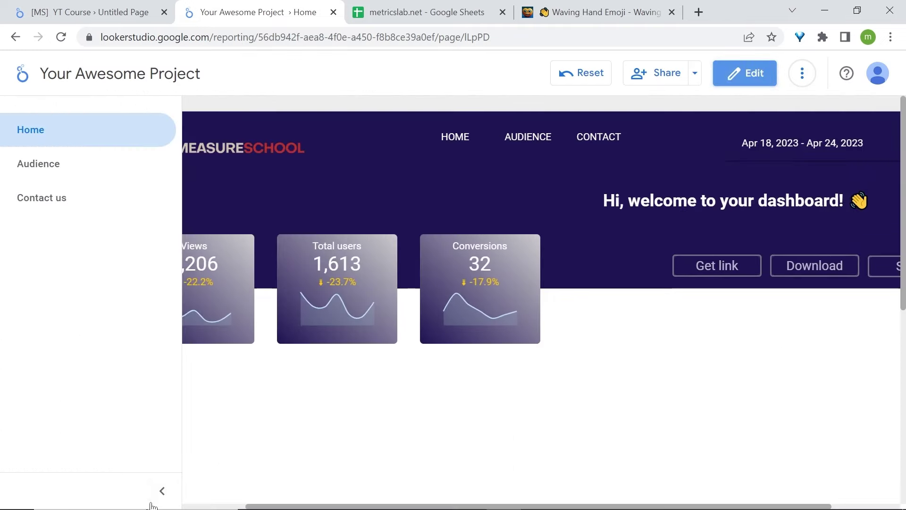
click(162, 490)
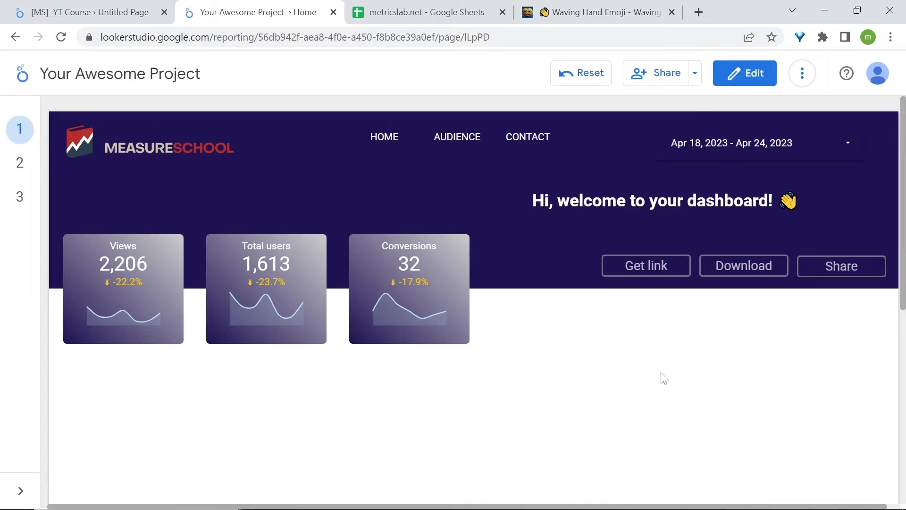
click(22, 491)
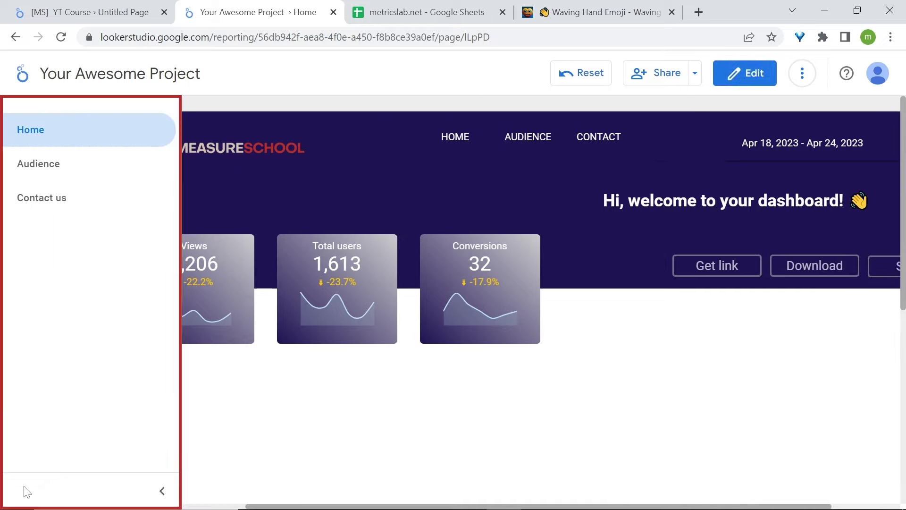
- Set the report layout's navigation type to Hidden and check the report in view mode
click(742, 76)
click(756, 113)
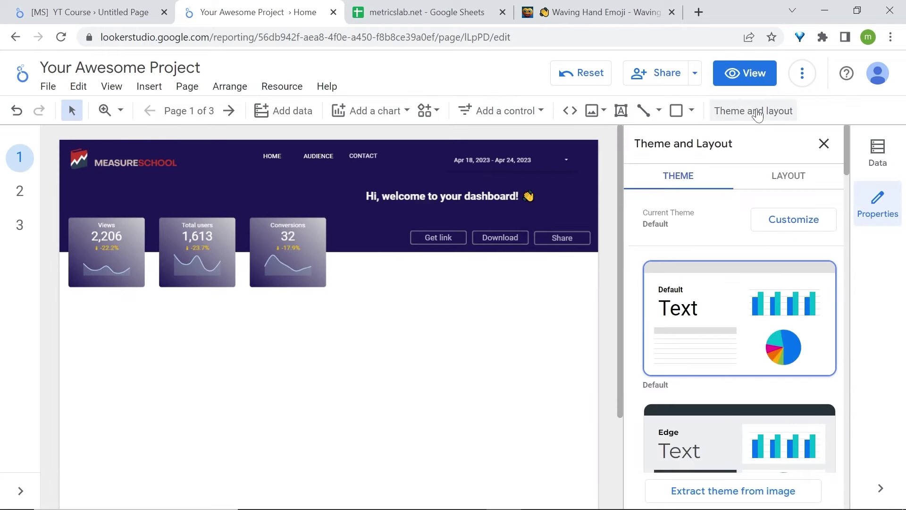
click(787, 180)
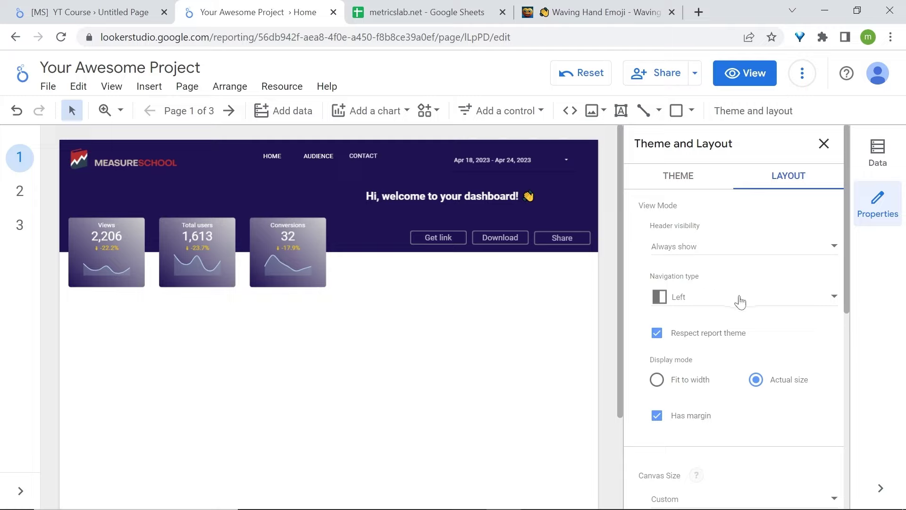
click(753, 305)
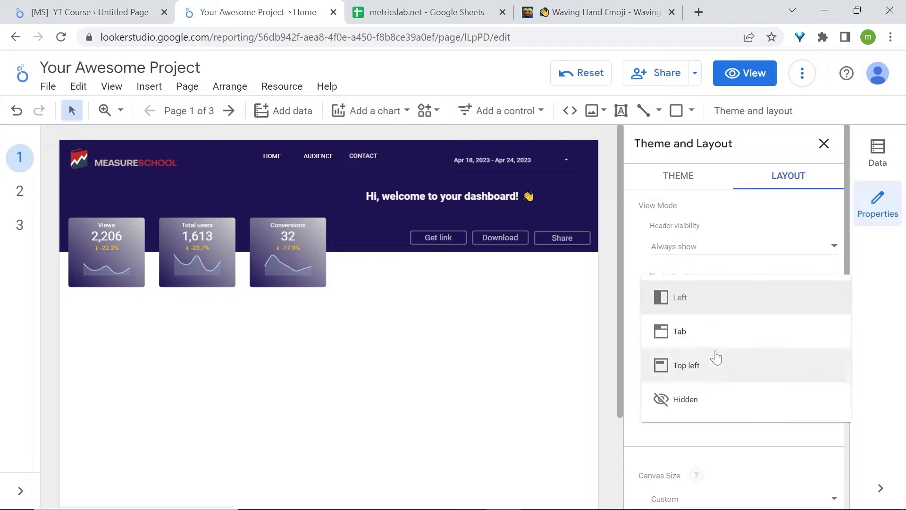
click(721, 399)
click(585, 348)
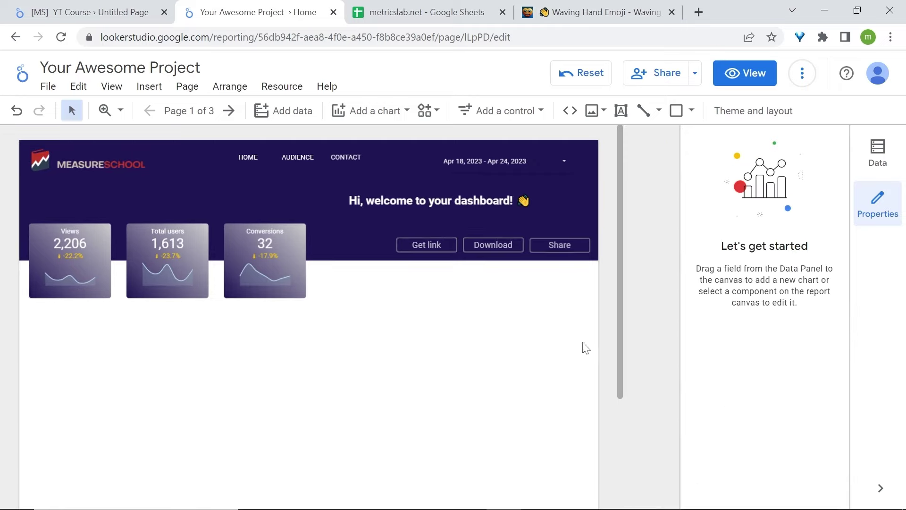
click(735, 81)
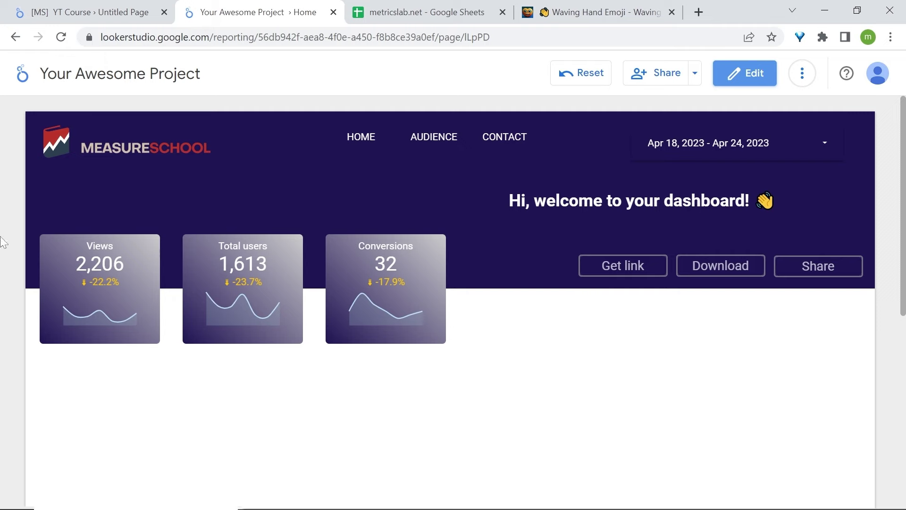
click(746, 73)
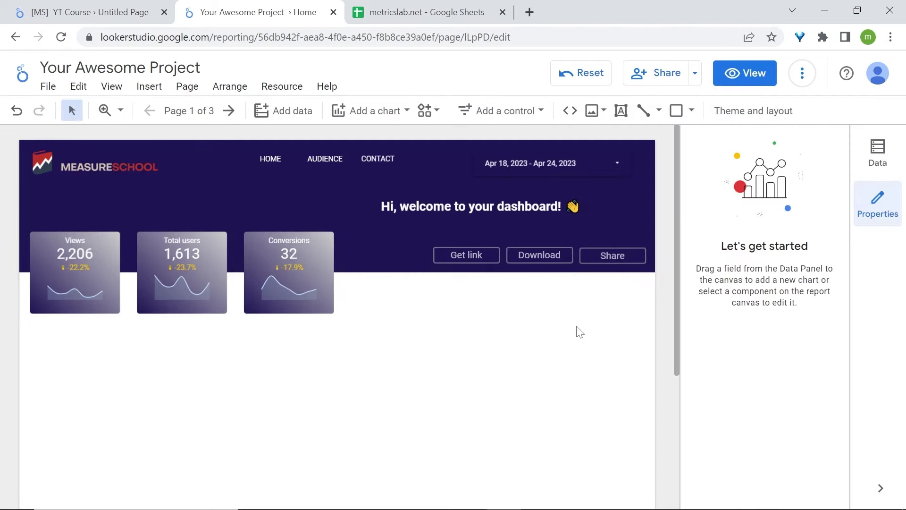
- Set the current page's background to the custom dark purple-to-grey gradient
click(197, 89)
click(226, 179)
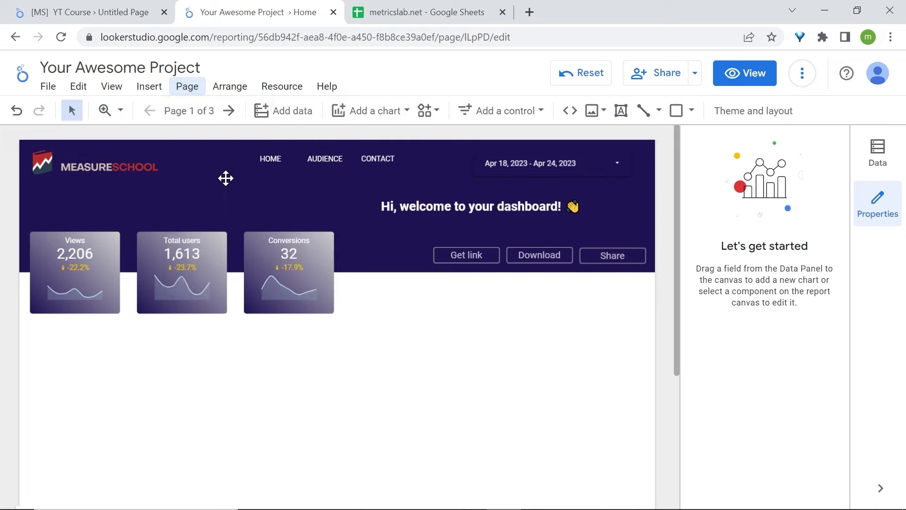
click(793, 176)
click(662, 227)
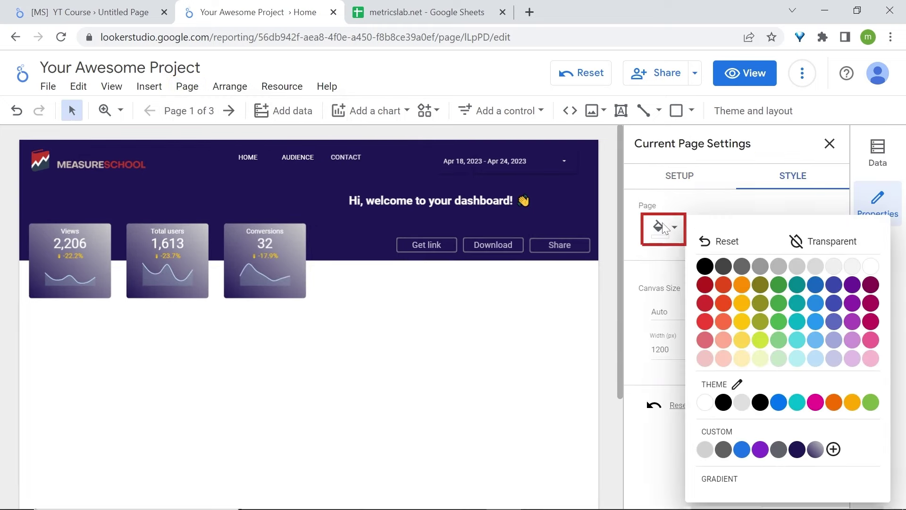
click(816, 449)
scroll(594, 353, down, 2)
scroll(593, 353, up, 2)
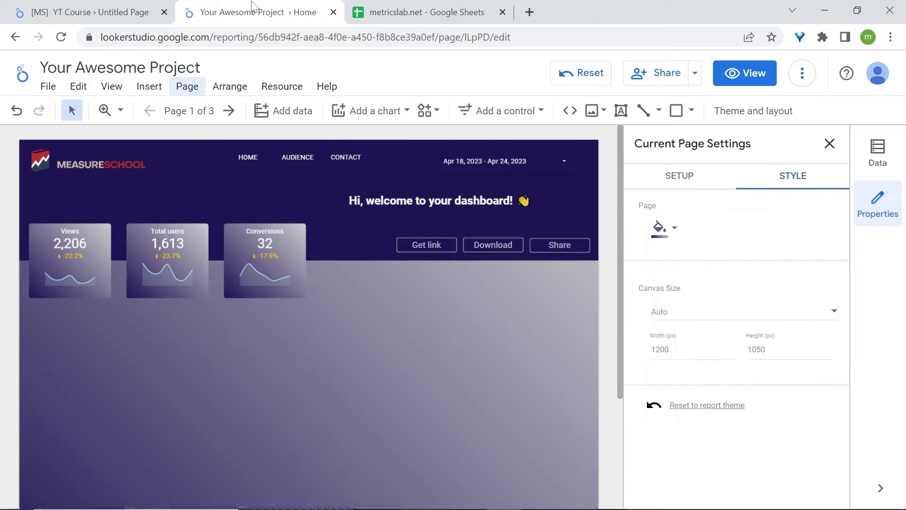
- Insert a time series chart below the scorecards, enlarge it slightly and shift it up
click(370, 110)
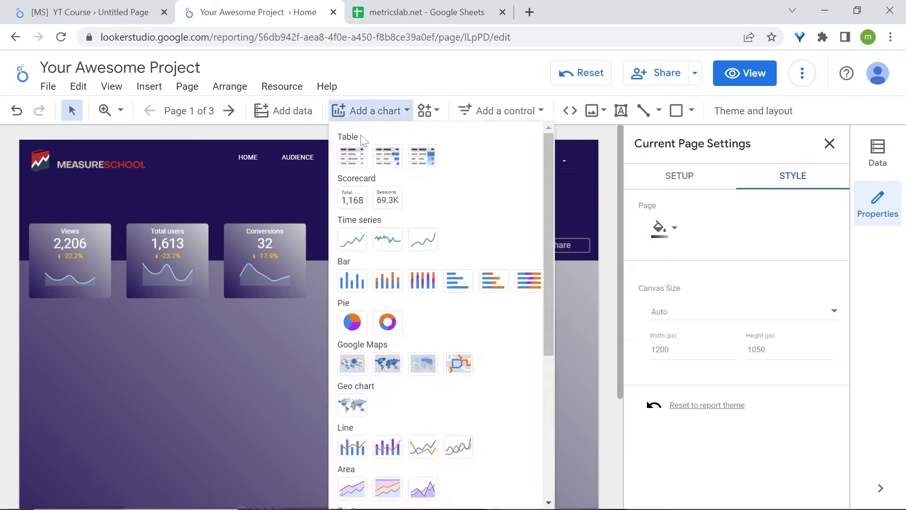
click(351, 239)
click(63, 360)
drag(278, 461, 312, 467)
drag(189, 384, 188, 360)
scroll(485, 360, down, 1)
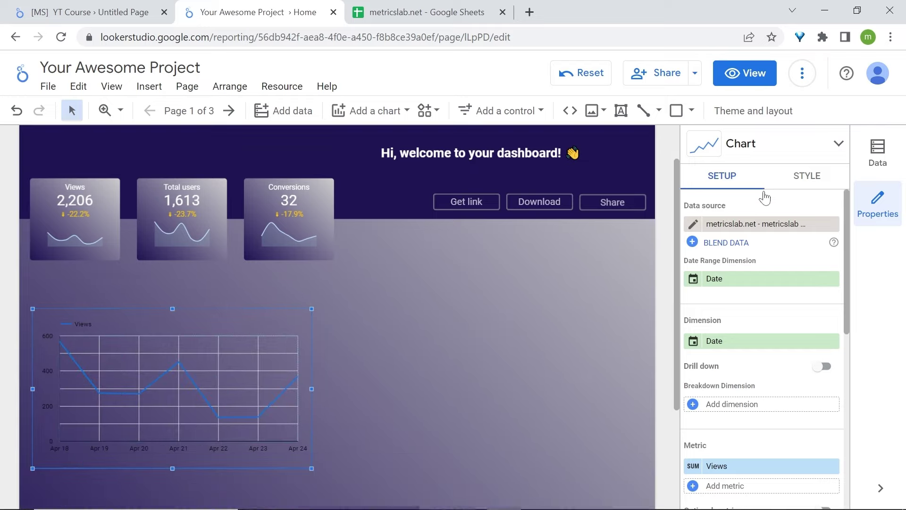
- Make the time series chart's grid lines transparent and its axis colour white
click(805, 188)
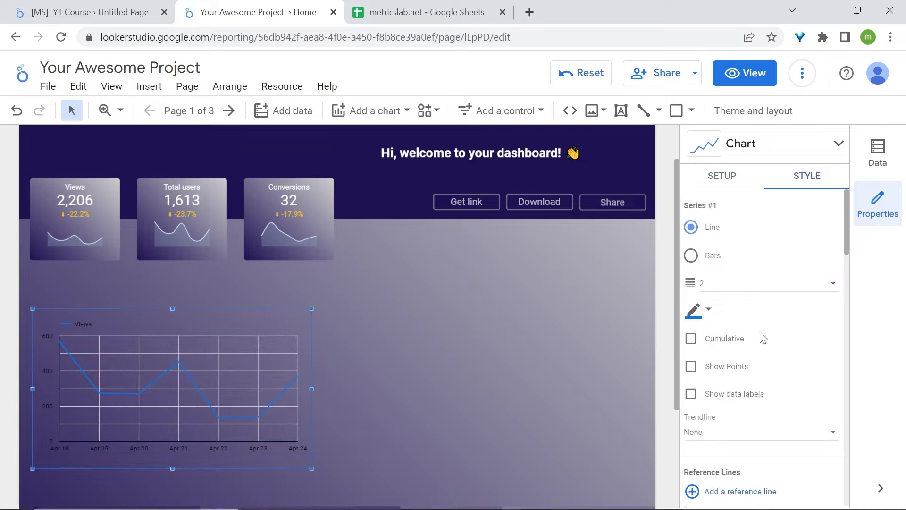
scroll(762, 337, down, 12)
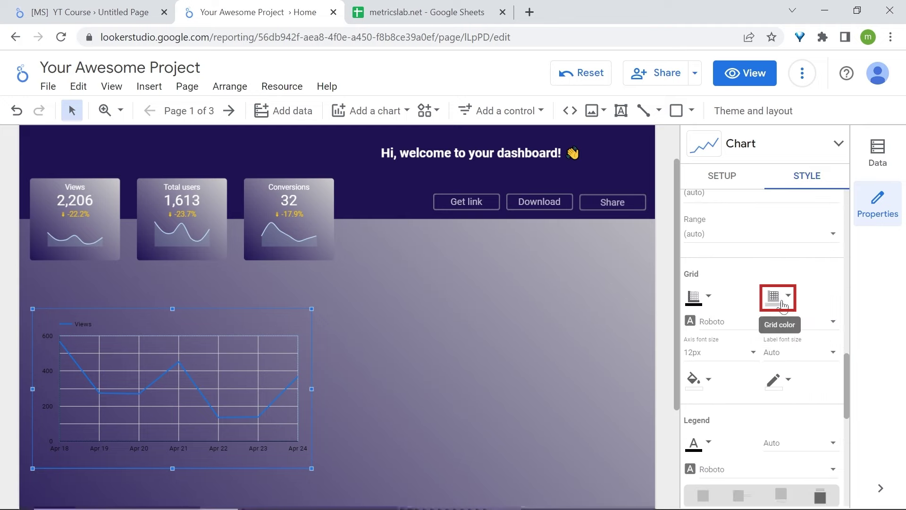
click(783, 306)
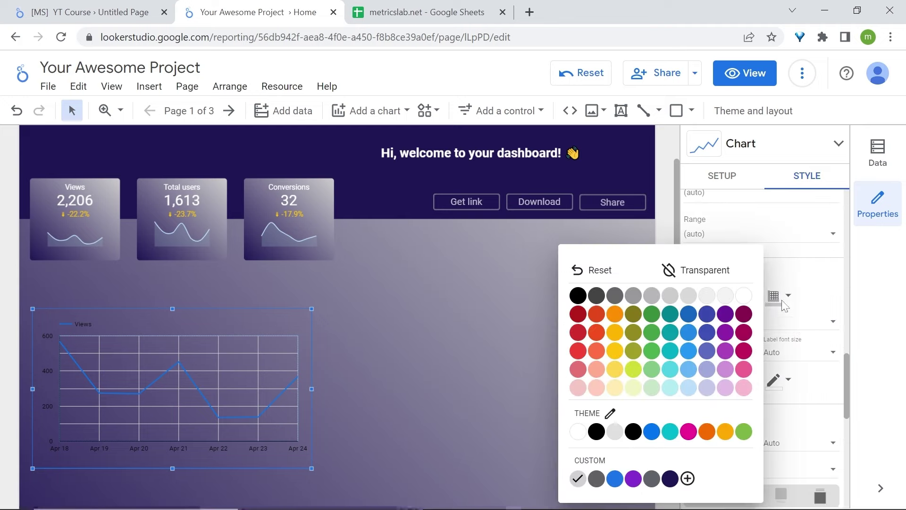
click(722, 270)
click(698, 297)
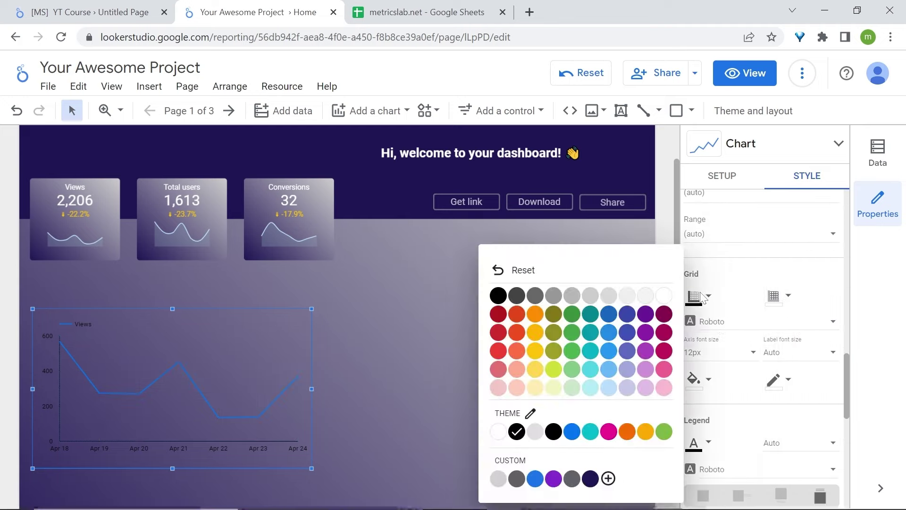
click(664, 298)
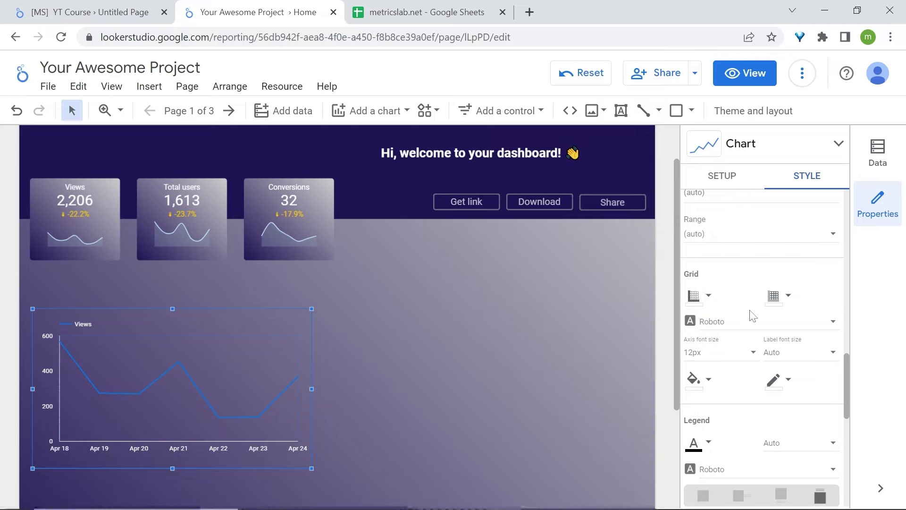
- Colour the Views line light teal and set its thickness to 3
scroll(750, 316, up, 10)
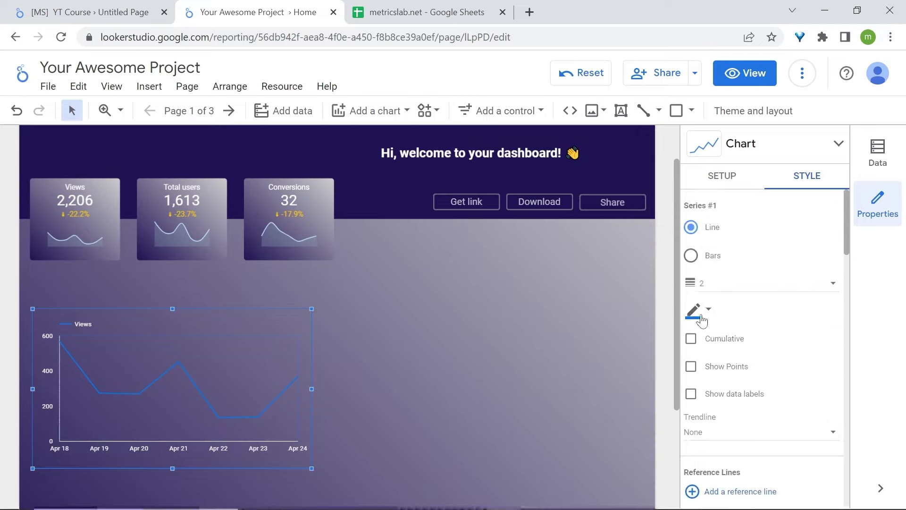
click(694, 309)
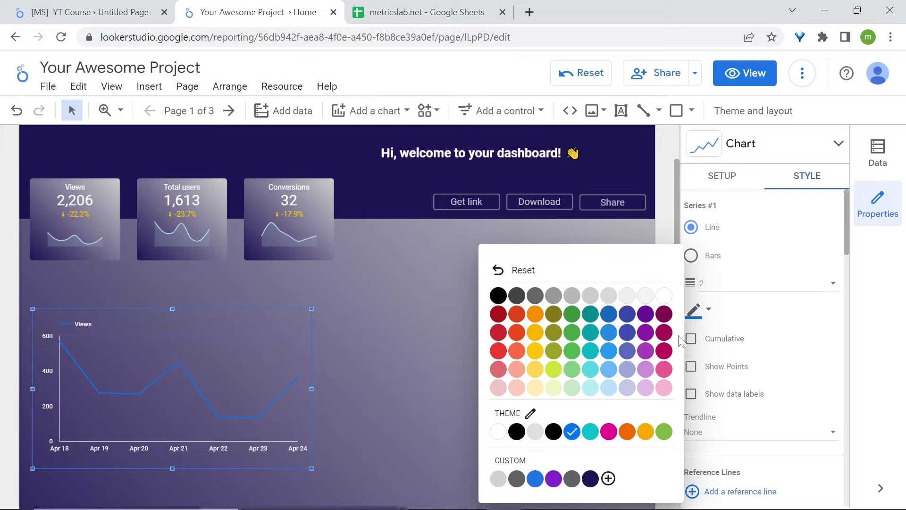
click(589, 372)
click(716, 284)
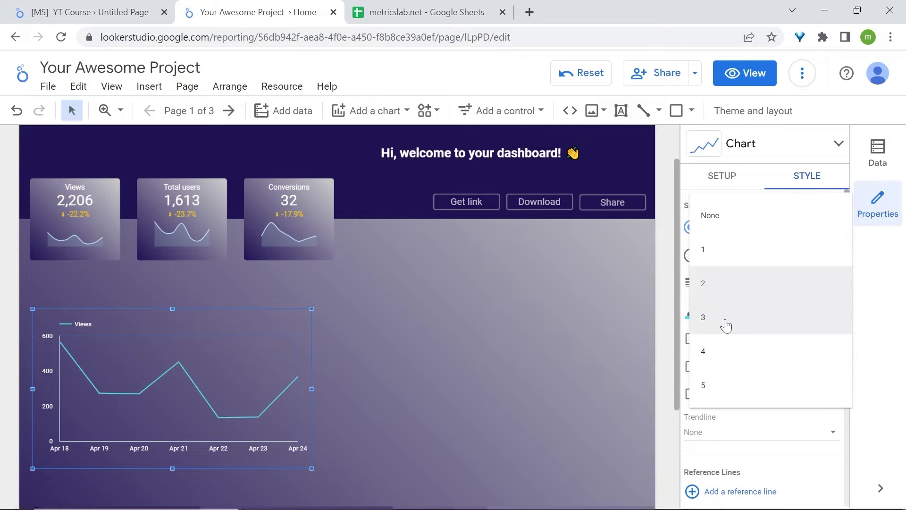
click(726, 325)
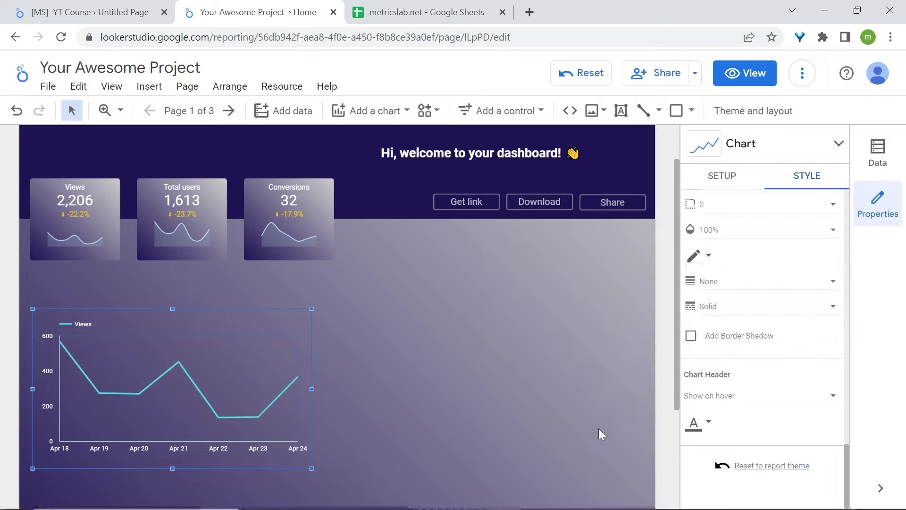
- Give the time series chart a border radius of 5 and a light grey solid border with weight 2
scroll(796, 297, up, 2)
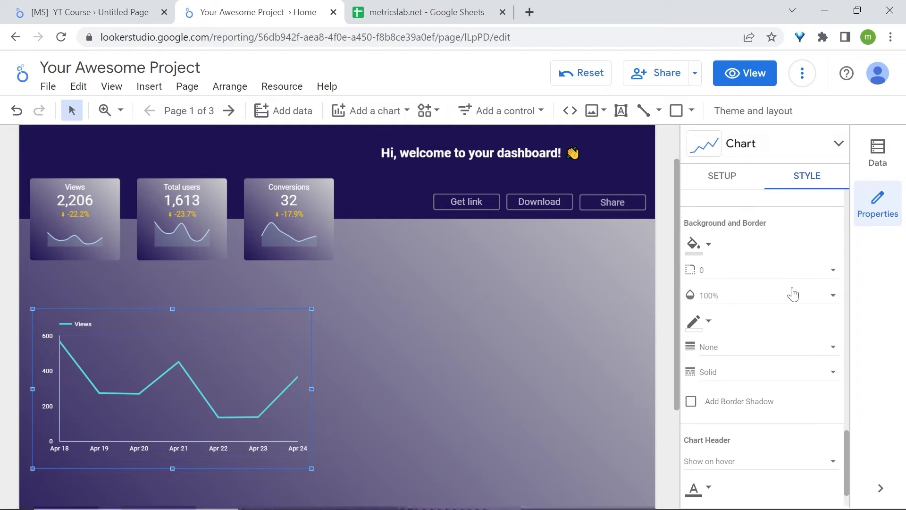
click(724, 275)
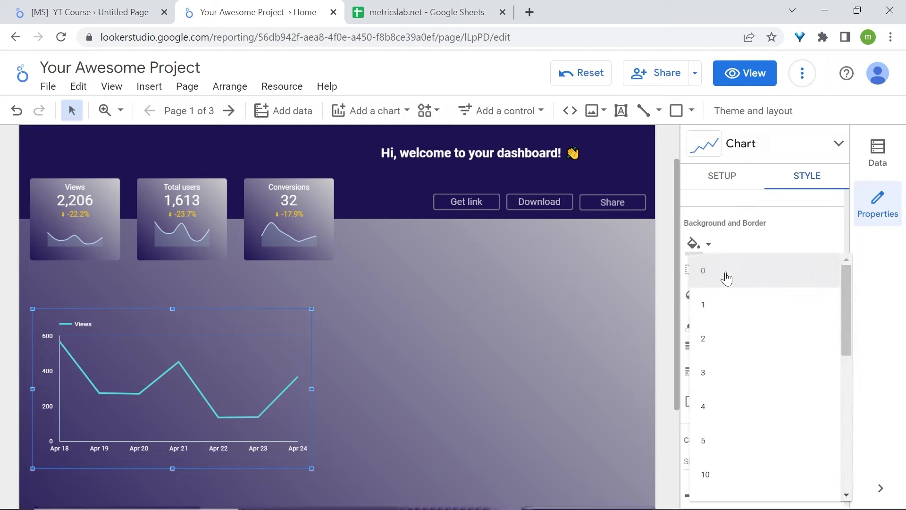
click(742, 437)
click(702, 323)
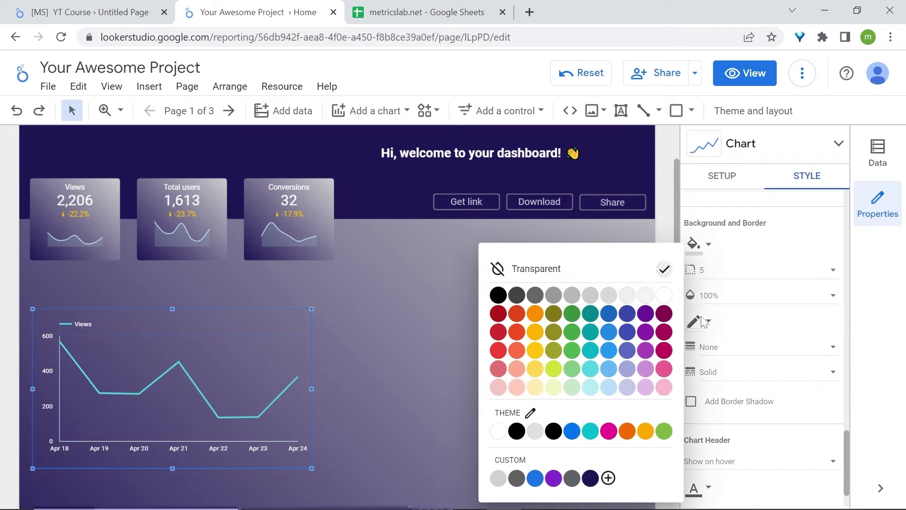
click(621, 297)
click(738, 349)
click(724, 385)
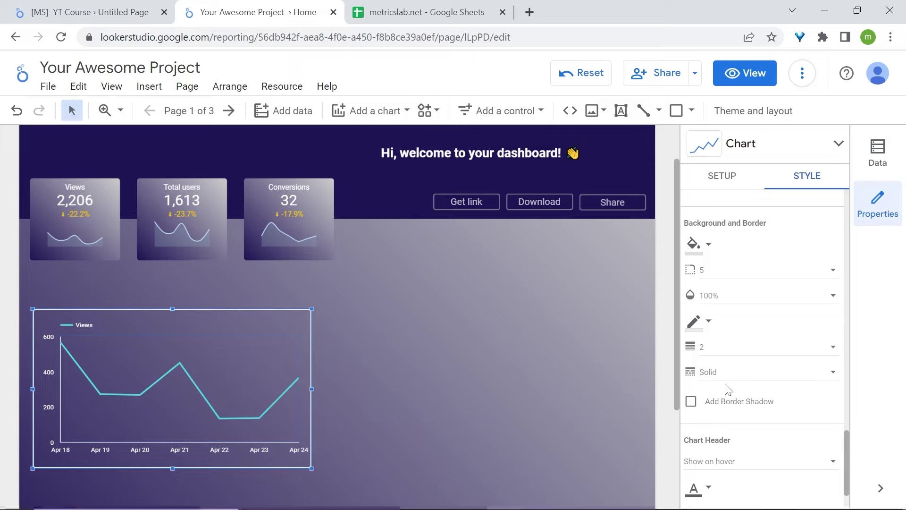
- Preview the report to check the gradient page and styled chart, and return to editing
click(745, 76)
scroll(698, 336, down, 5)
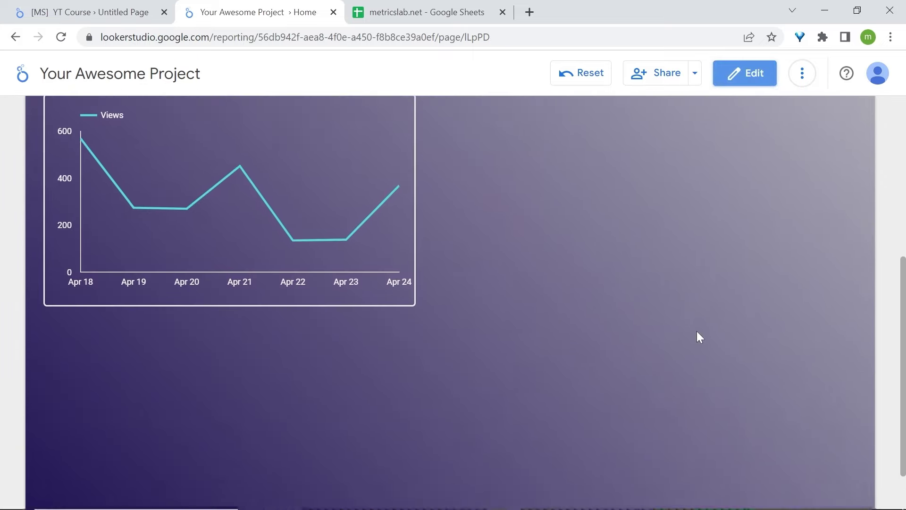
scroll(697, 336, up, 5)
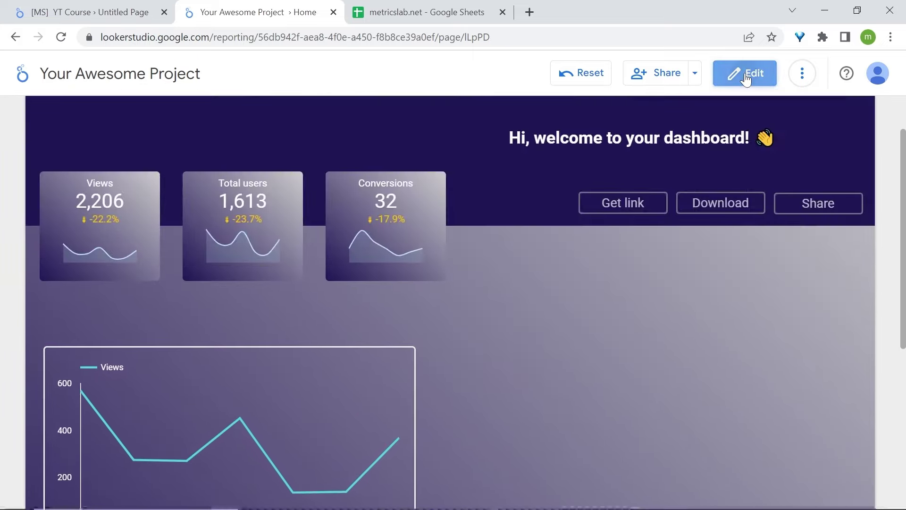
click(746, 76)
- Draw a rectangle beside the time series chart, matching its height, and make its fill transparent
scroll(605, 338, down, 2)
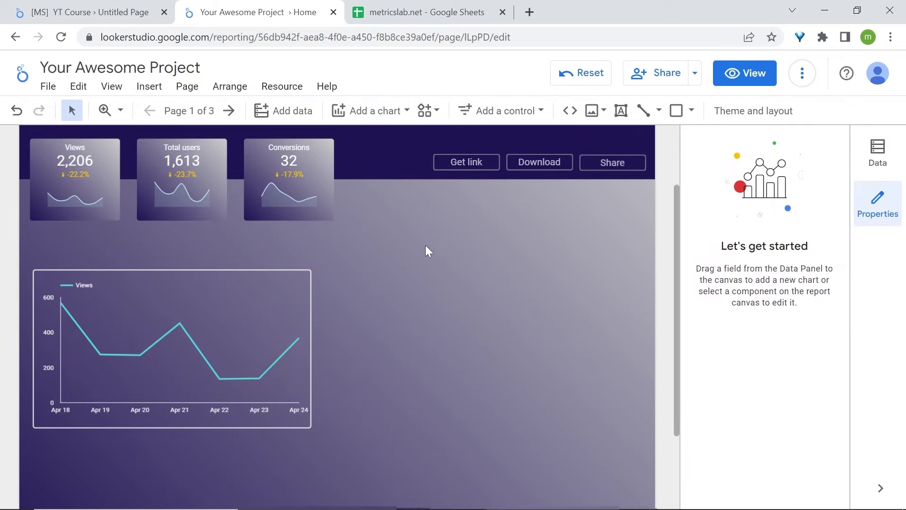
click(686, 115)
mouse_move(327, 269)
mouse_down()
mouse_move(541, 400)
mouse_move(645, 431)
mouse_up()
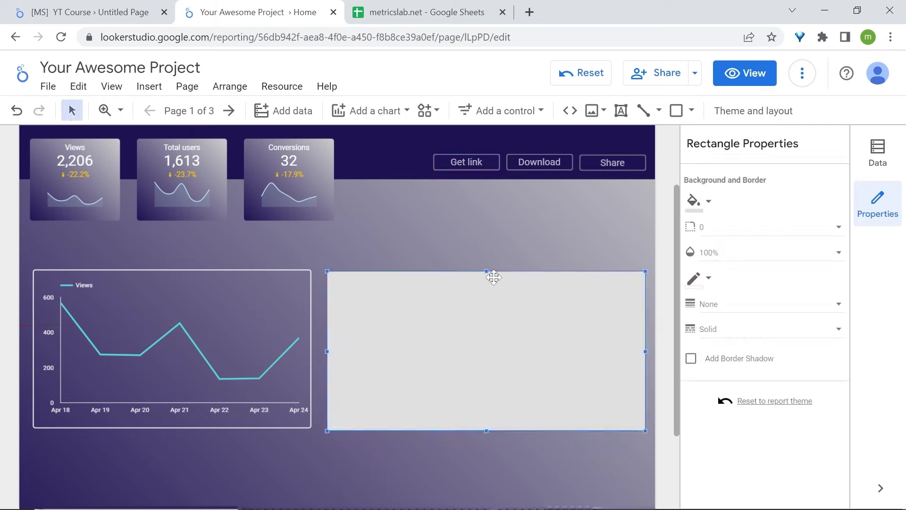
click(695, 203)
click(613, 214)
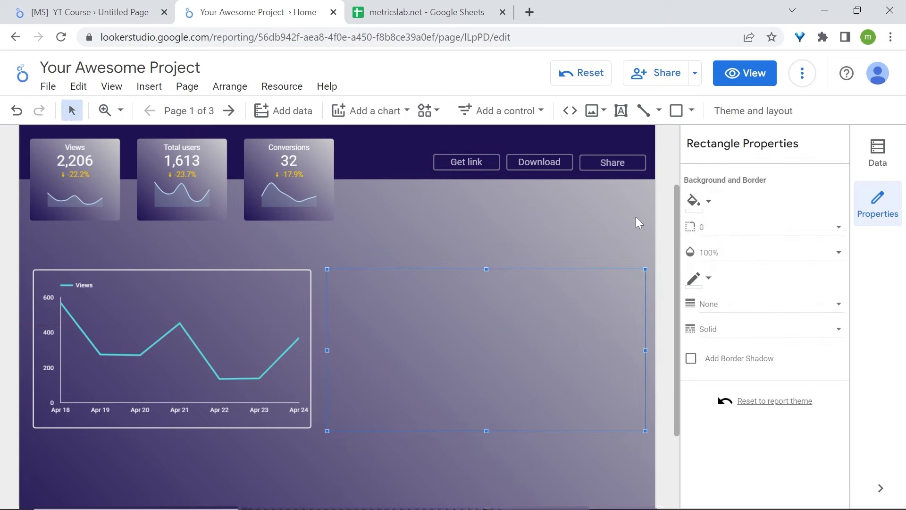
- Give the rectangle a border radius of 5 and a light grey border with weight 2
click(726, 231)
click(740, 398)
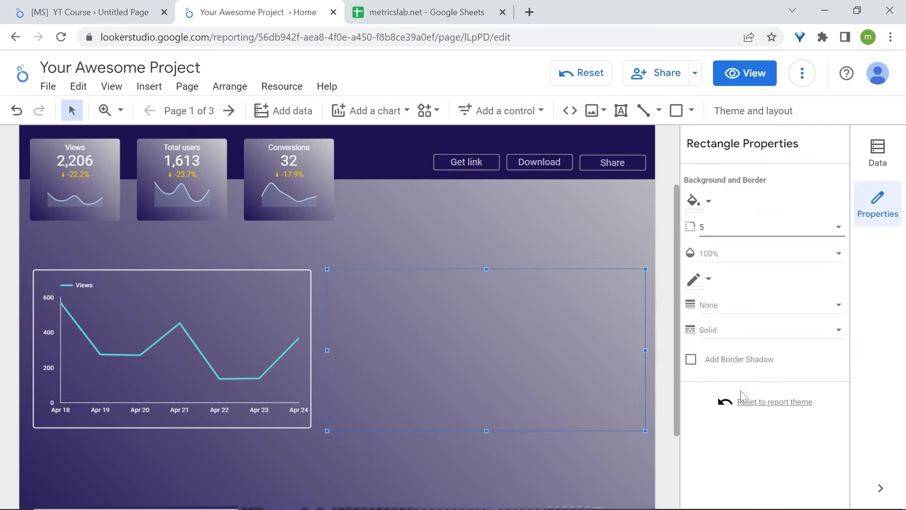
click(702, 282)
click(627, 296)
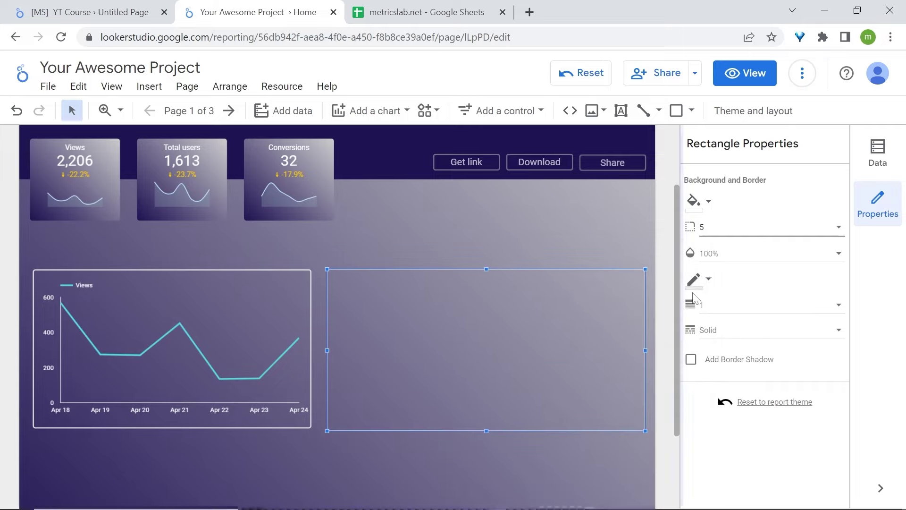
click(724, 305)
click(735, 339)
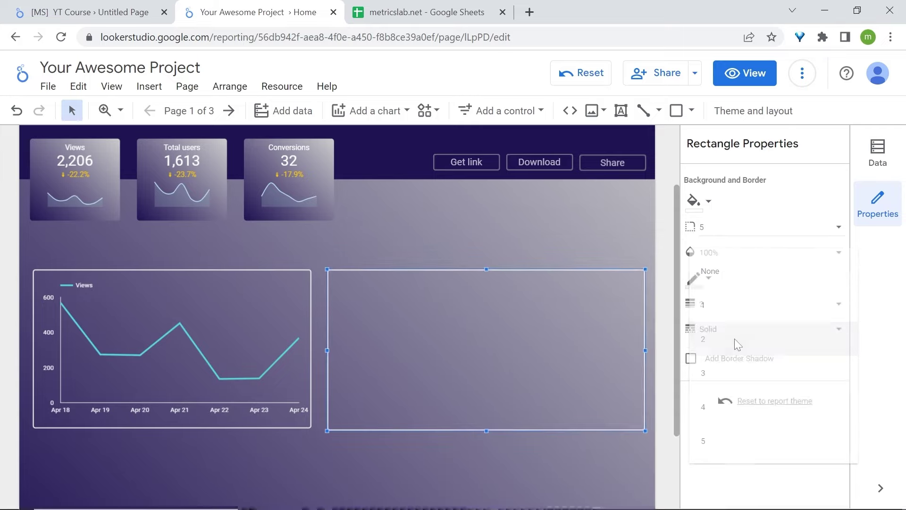
key(Escape)
- Insert a geo chart inside the outlined rectangle beside the time series chart
click(373, 111)
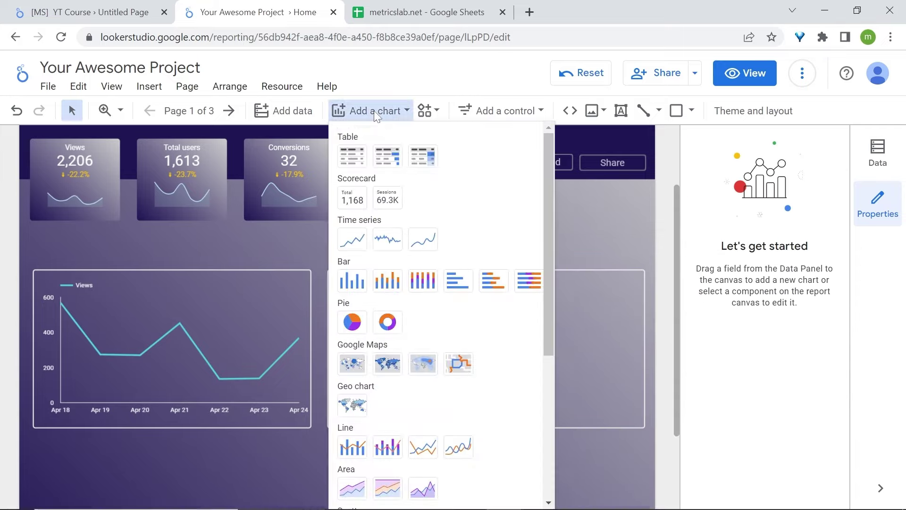
click(352, 405)
click(407, 275)
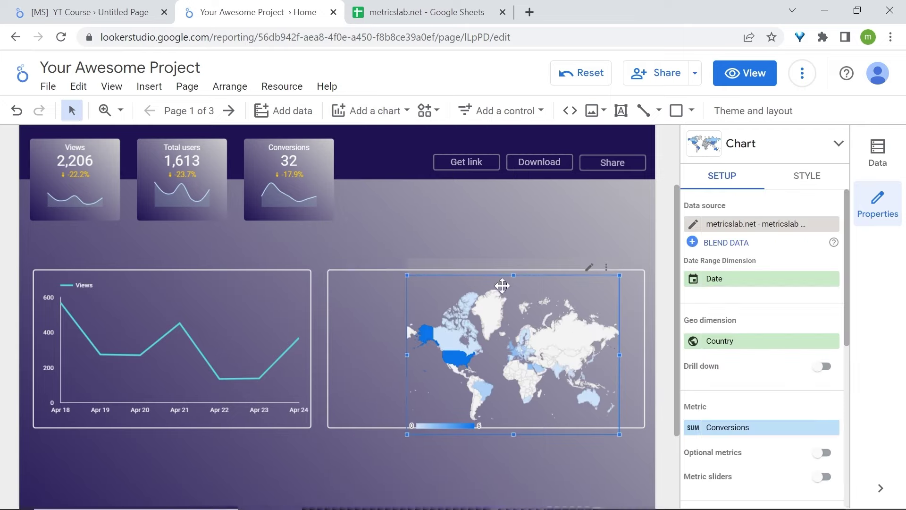
- Set the geo chart's maximum value color to the custom dark navy swatch
click(806, 176)
click(703, 231)
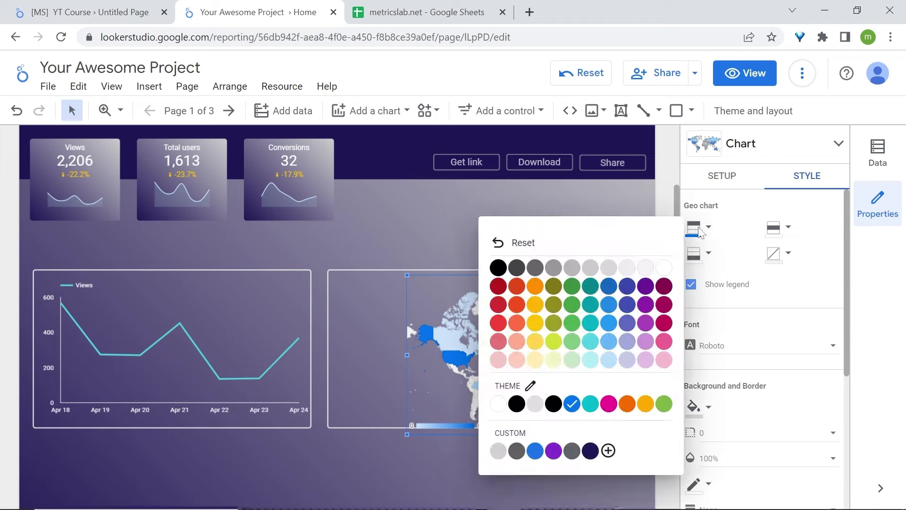
click(590, 451)
click(589, 454)
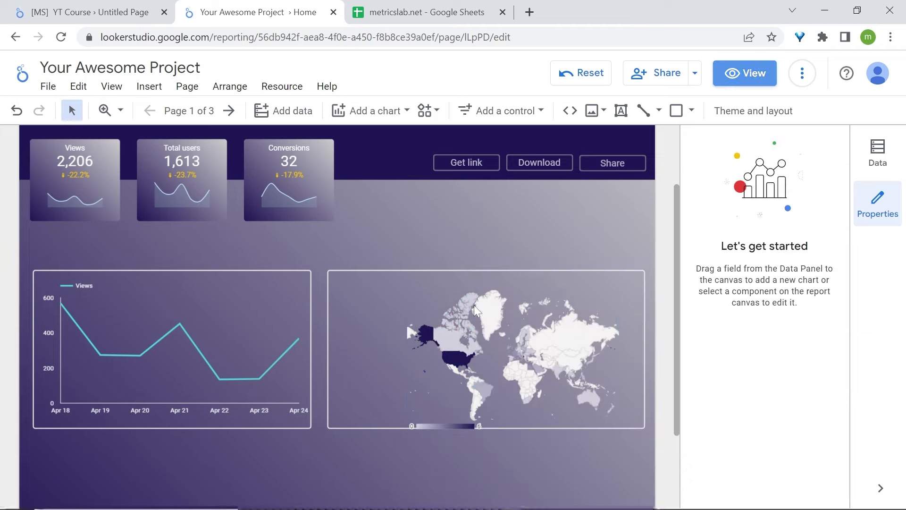
- Shrink the geo chart to fit the right-hand part of the outlined rectangle and hide its legend
click(494, 326)
drag(405, 437, 455, 429)
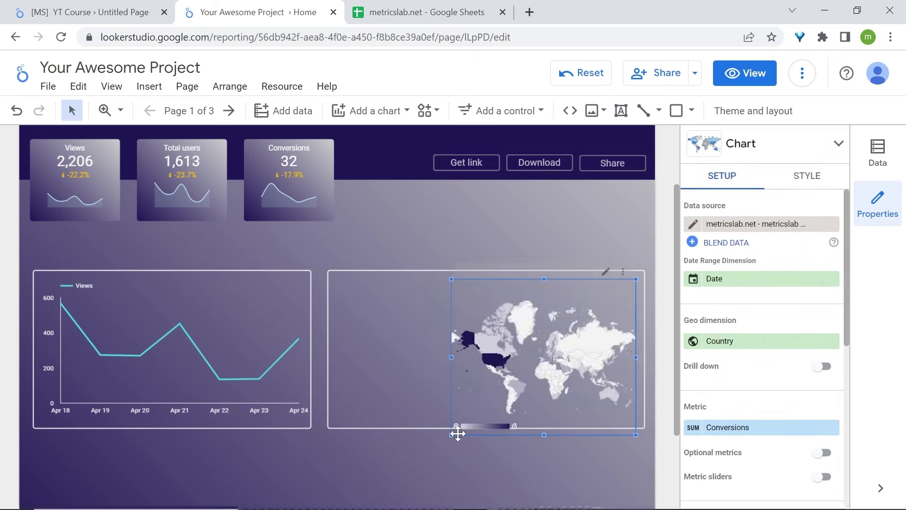
drag(548, 280, 548, 280)
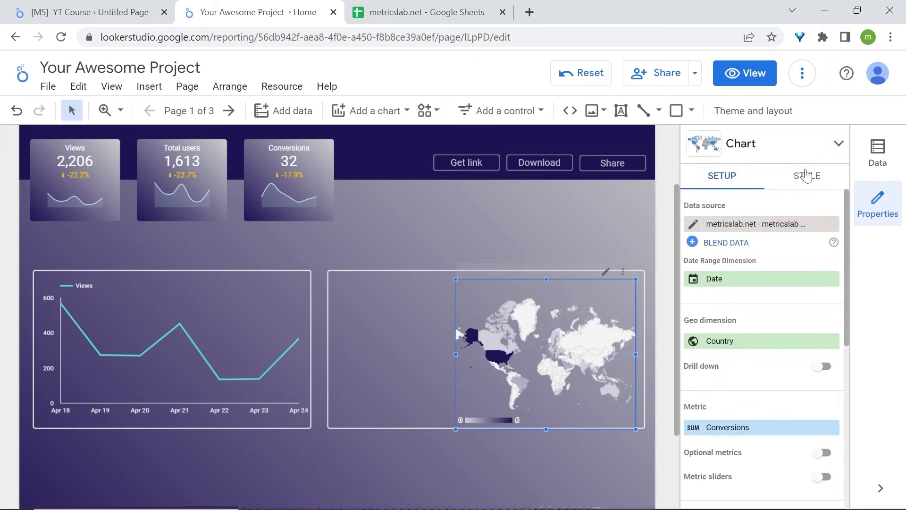
click(806, 176)
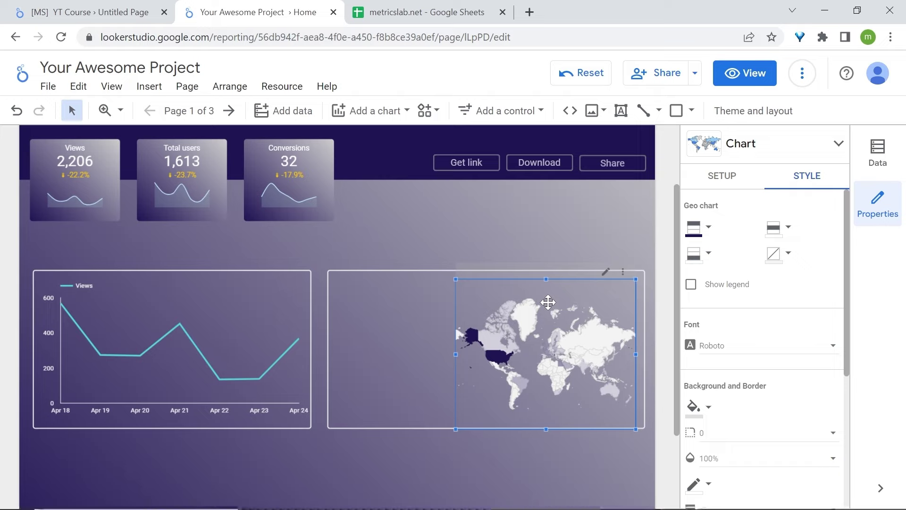
- Duplicate the geo chart to the left within the outlined rectangle and convert the copy to a bar chart
scroll(548, 302, down, 1)
drag(548, 302, 404, 282)
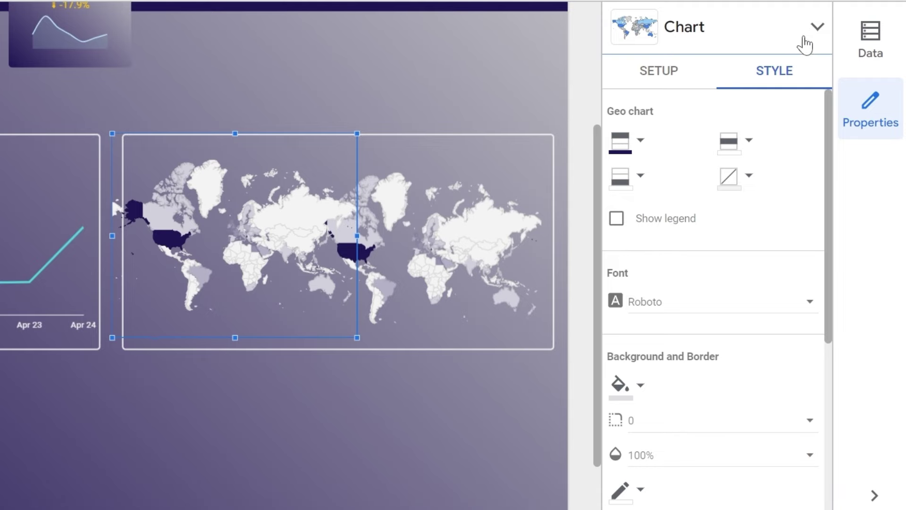
click(818, 30)
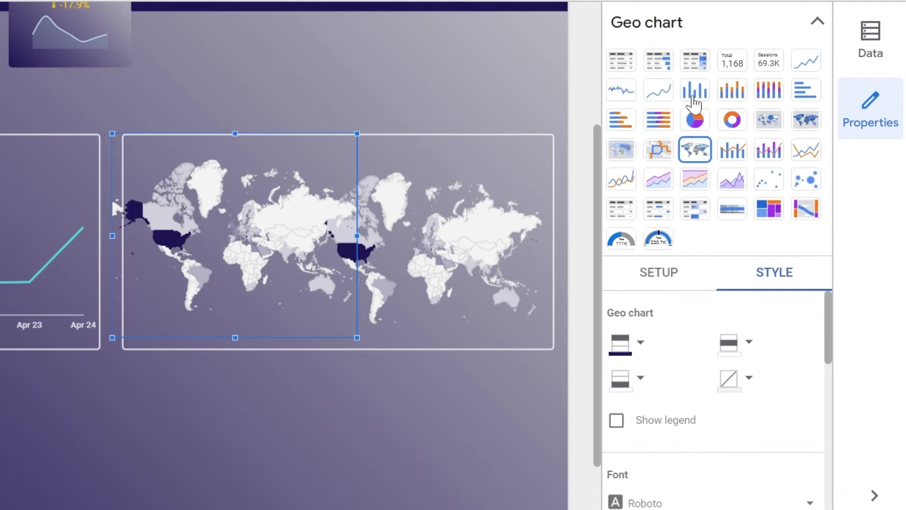
click(805, 90)
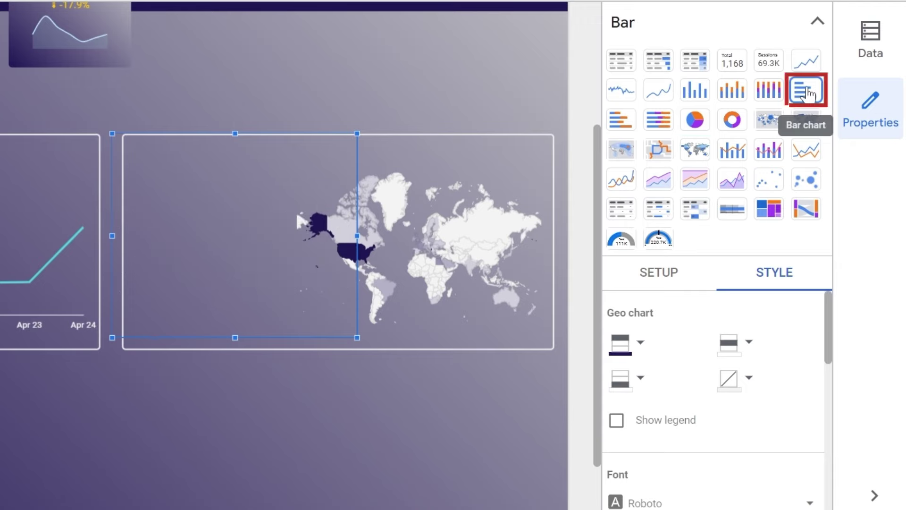
click(804, 21)
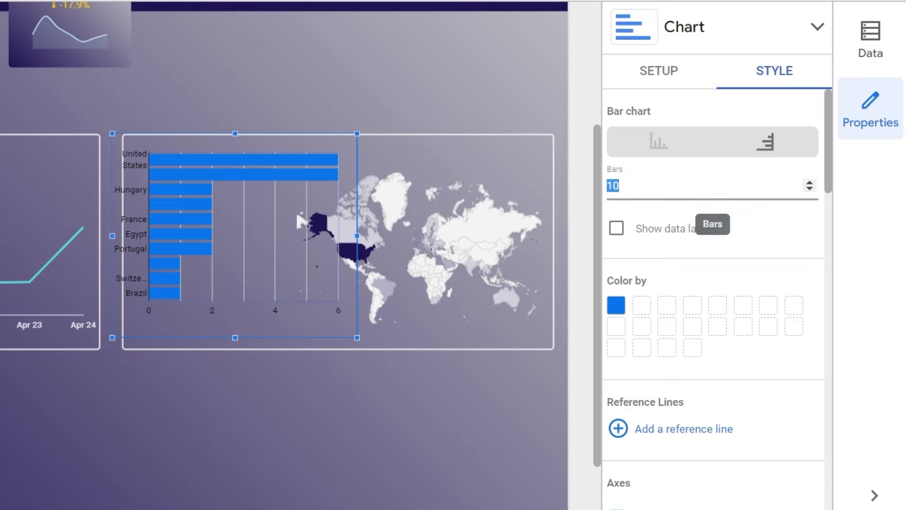
- Limit the bar chart to 5 bars and color them light grey from the theme colors
click(660, 278)
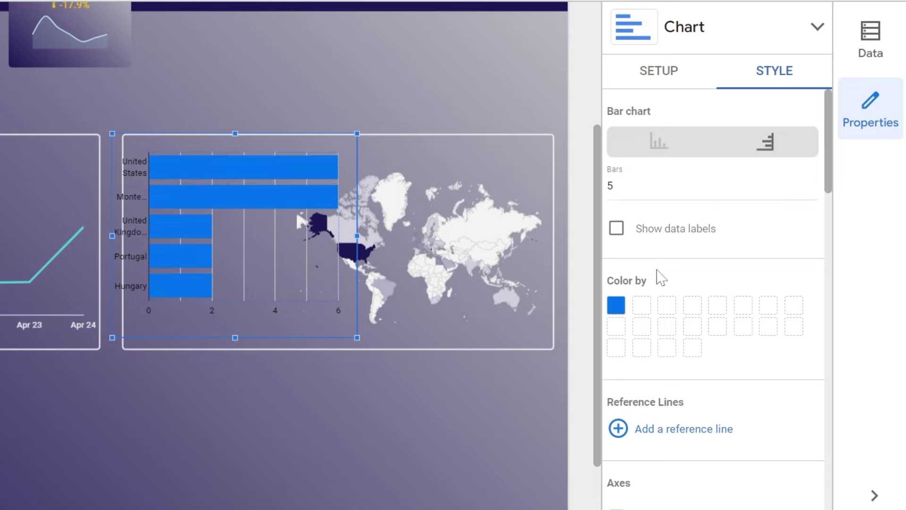
click(616, 308)
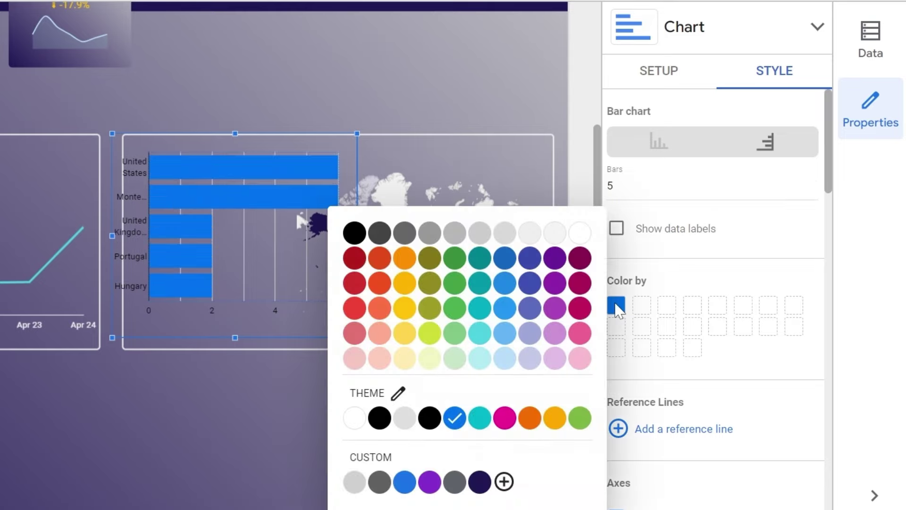
click(404, 418)
click(387, 93)
- Replace the bar chart's Conversions metric with Total users
click(283, 164)
scroll(713, 400, down, 1)
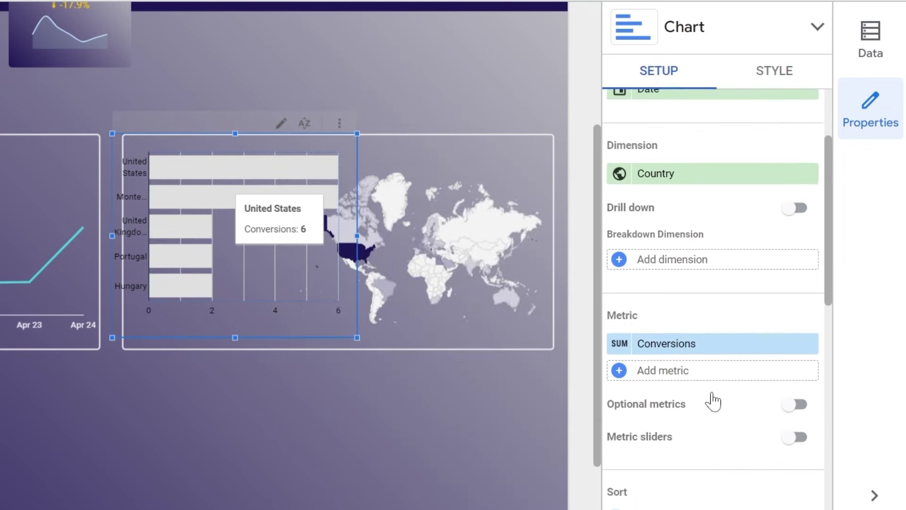
scroll(656, 281, down, 1)
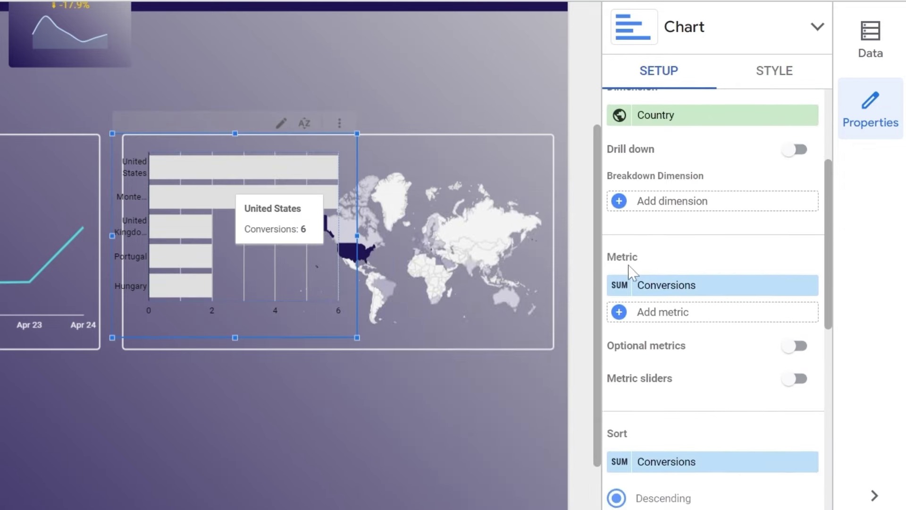
click(708, 286)
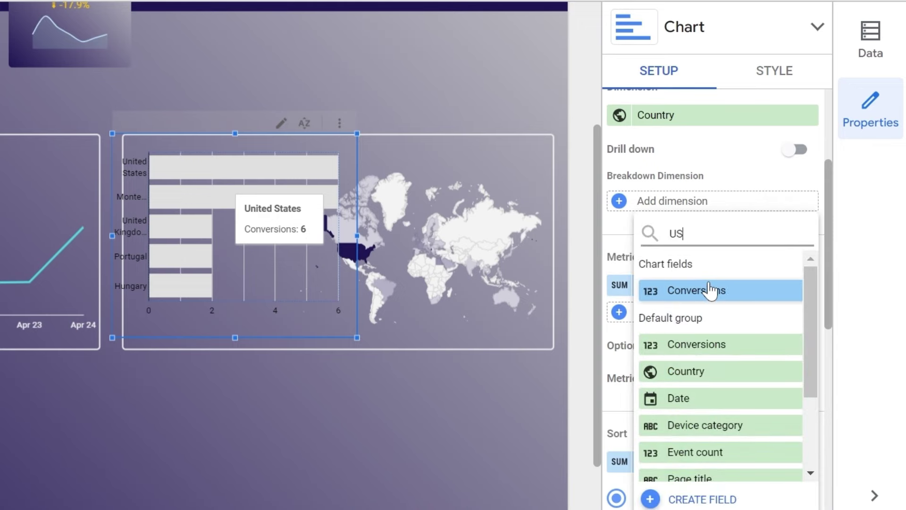
text(USERS)
click(728, 299)
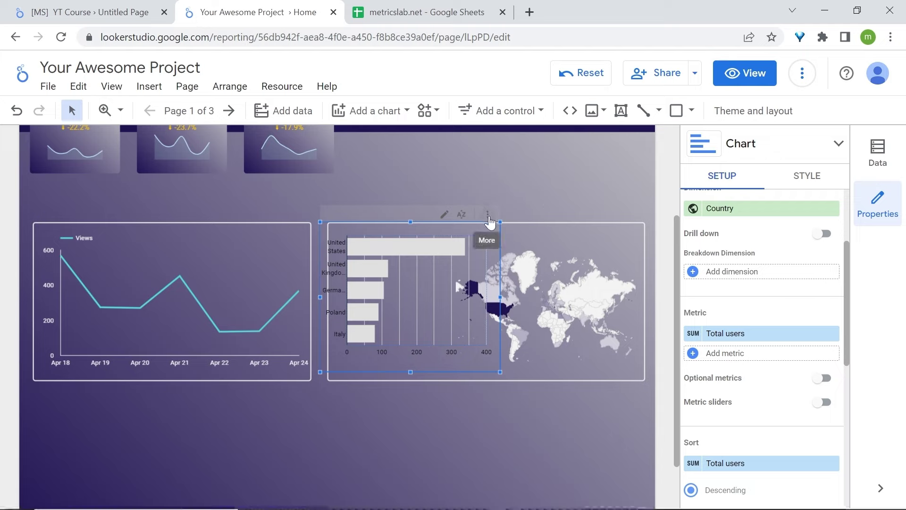
- Make the bar chart's gridlines transparent and set its axis color to white
click(807, 177)
scroll(779, 293, down, 5)
click(785, 278)
key(Escape)
click(704, 273)
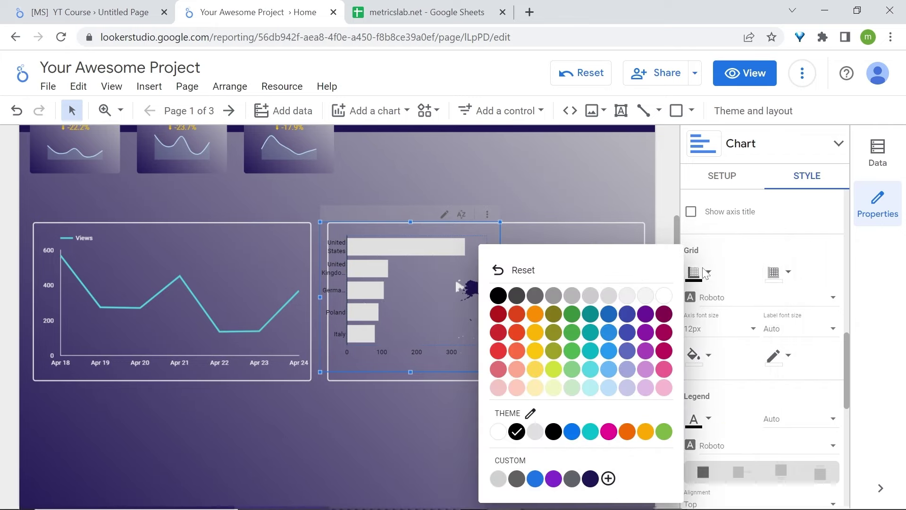
click(669, 301)
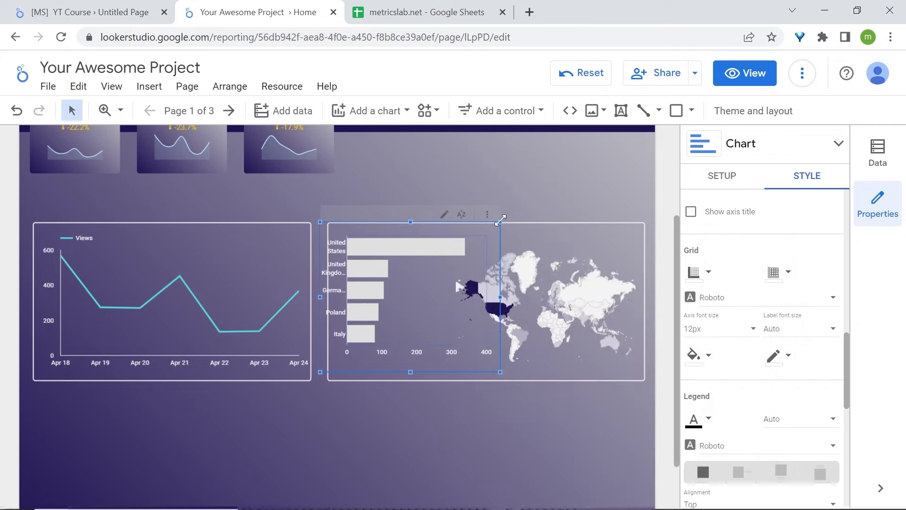
- Fit the bar chart inside the outlined rectangle and check its chart interaction settings
drag(500, 219, 491, 237)
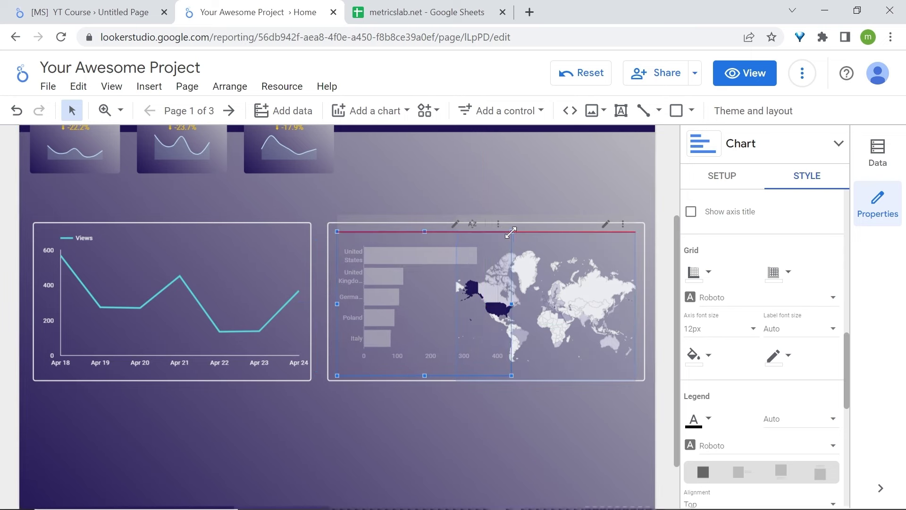
scroll(438, 261, up, 2)
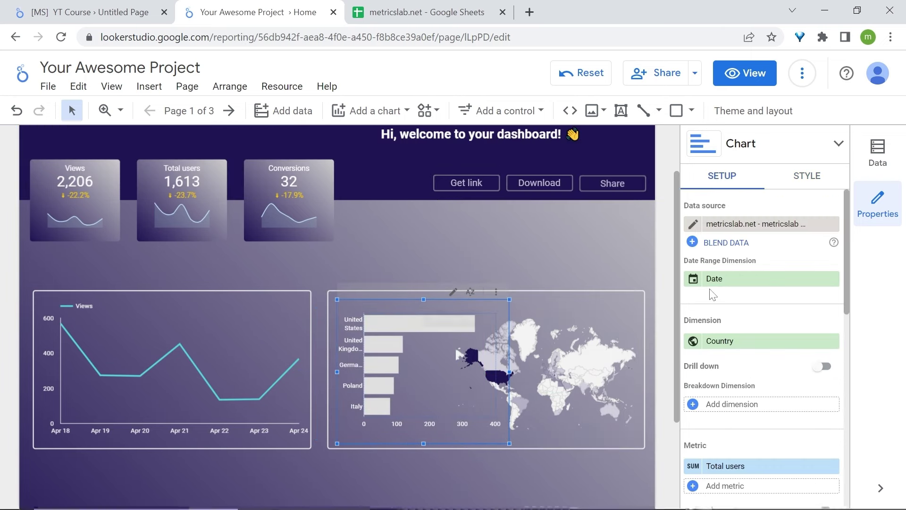
scroll(735, 331, down, 10)
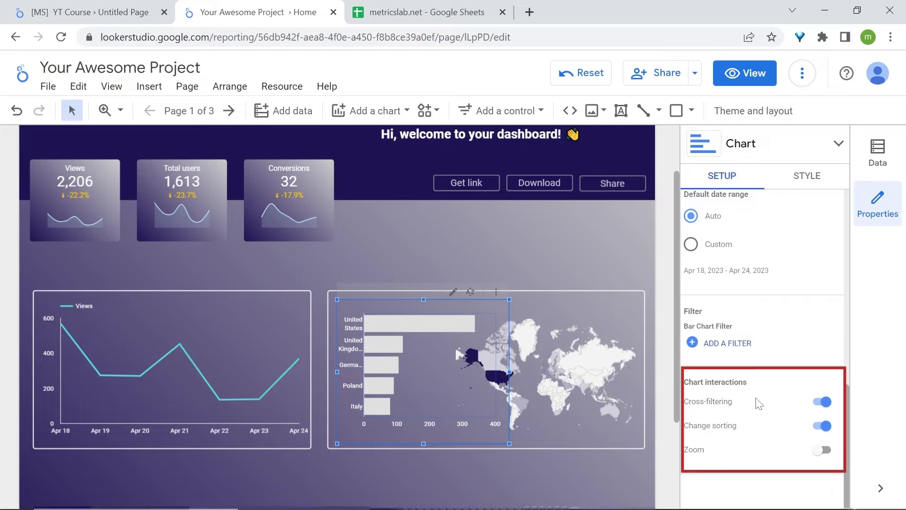
- Preview the report, cross-filter it by Germany from the bar chart, and return to editing
click(745, 75)
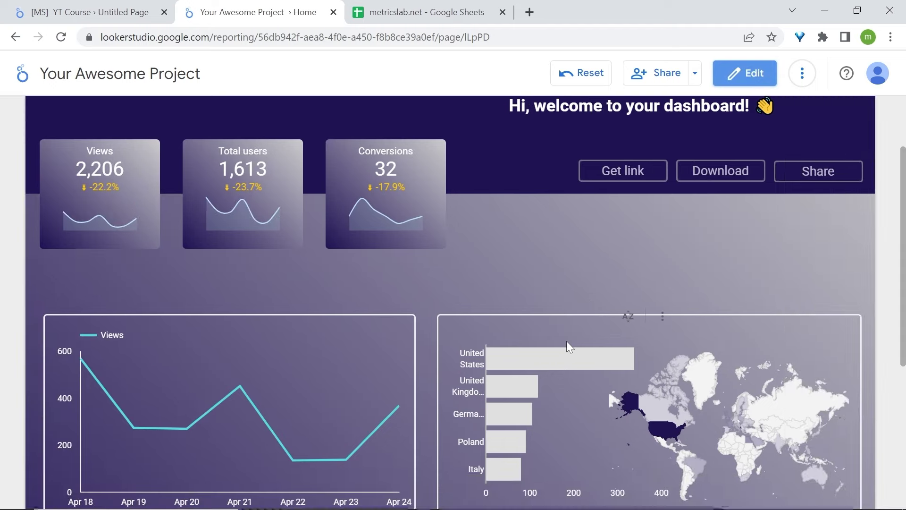
scroll(567, 341, down, 1)
mouse_move(514, 304)
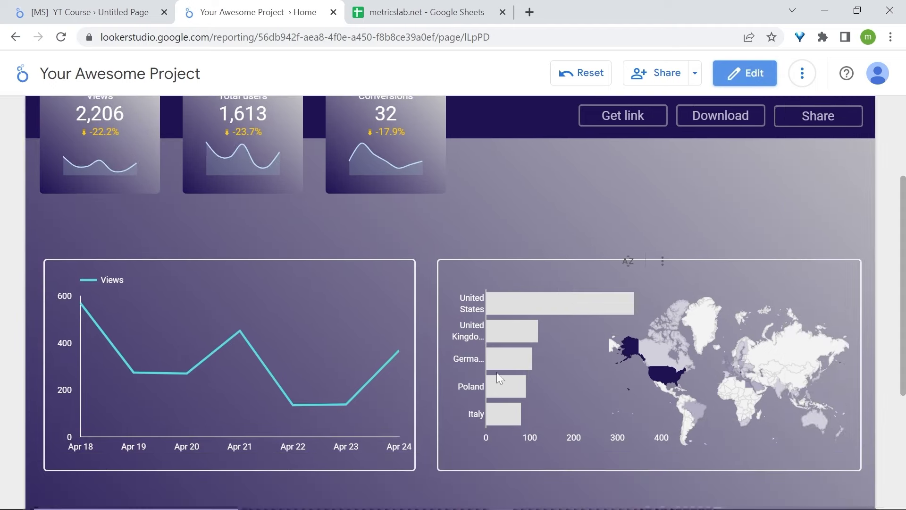
click(508, 360)
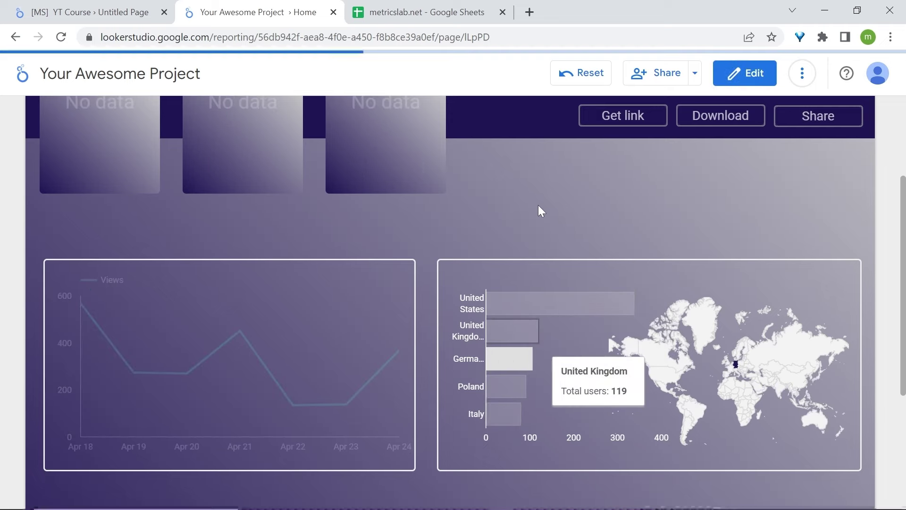
scroll(538, 206, down, 1)
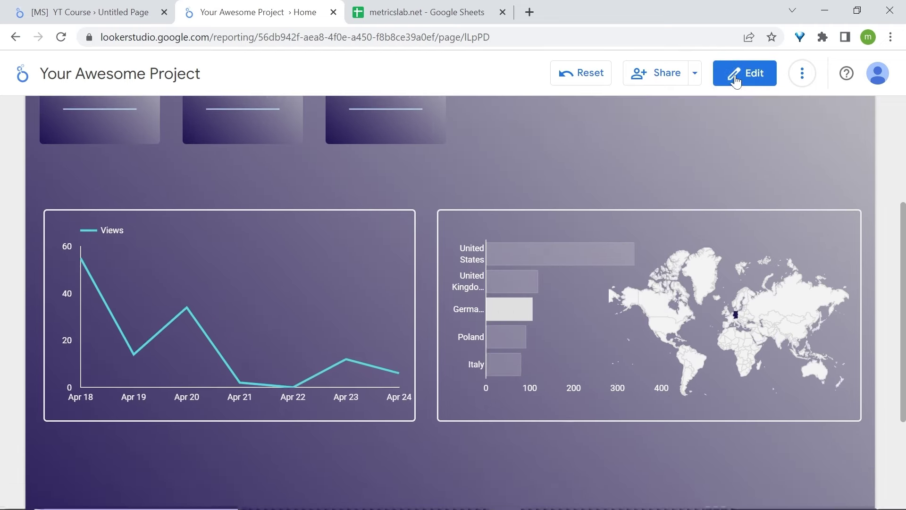
click(736, 81)
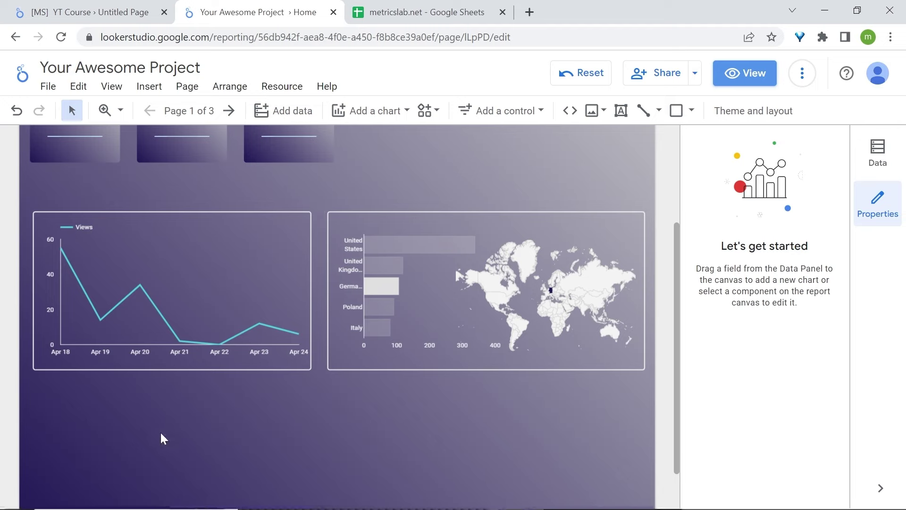
- Insert a table below the time series chart, aligned with its left edge
click(371, 110)
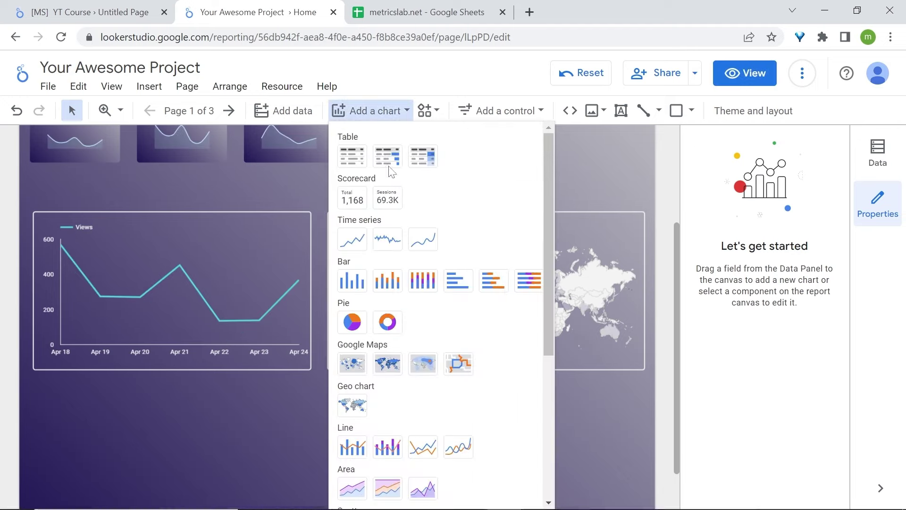
click(351, 162)
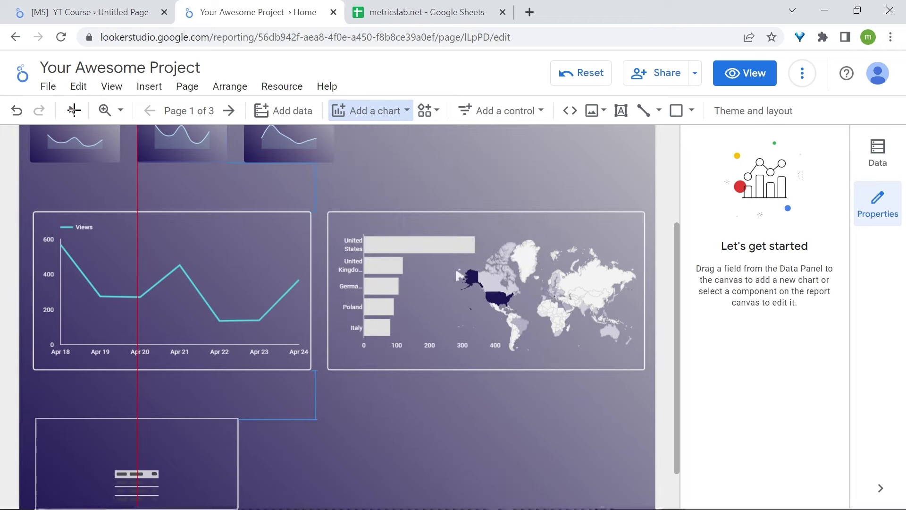
click(35, 417)
scroll(556, 384, down, 1)
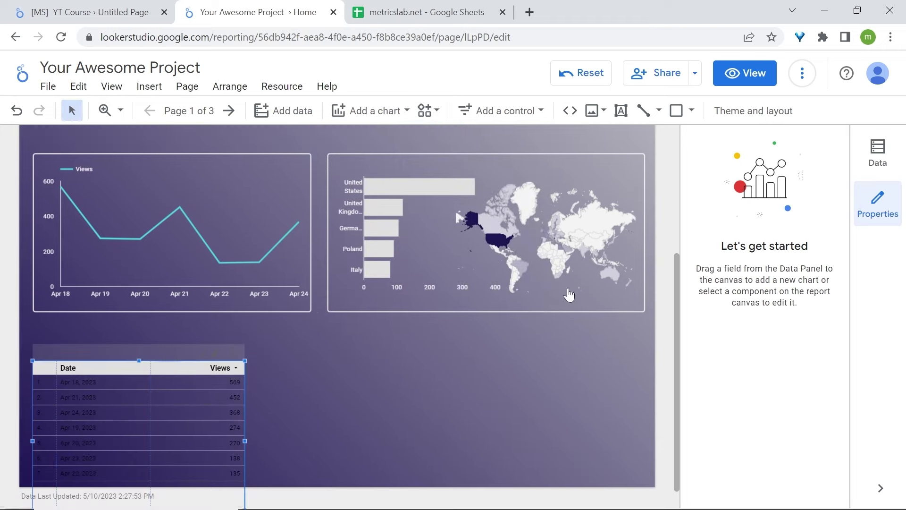
- Set the table's header text color to white
click(822, 177)
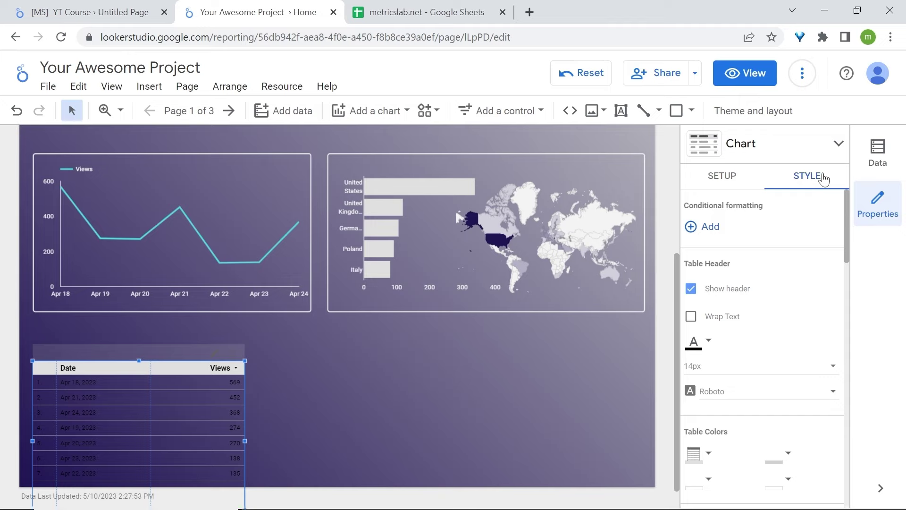
scroll(744, 308, down, 2)
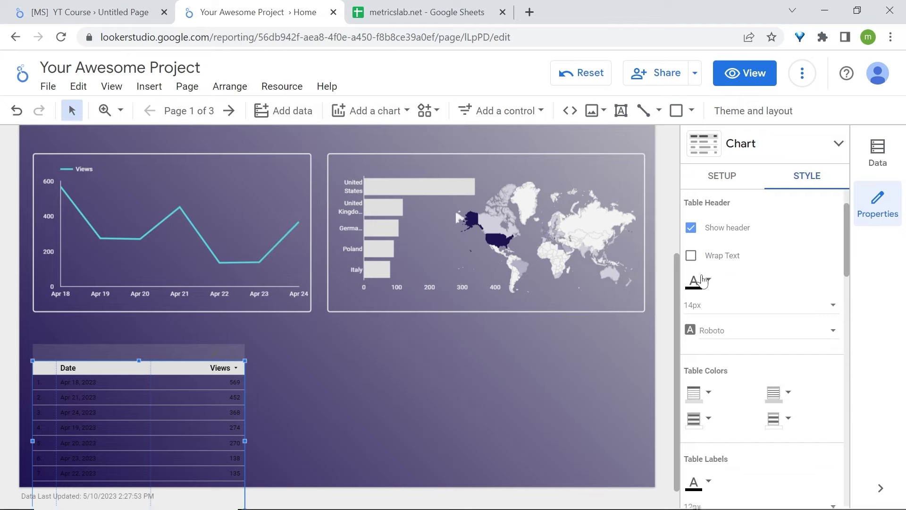
click(703, 281)
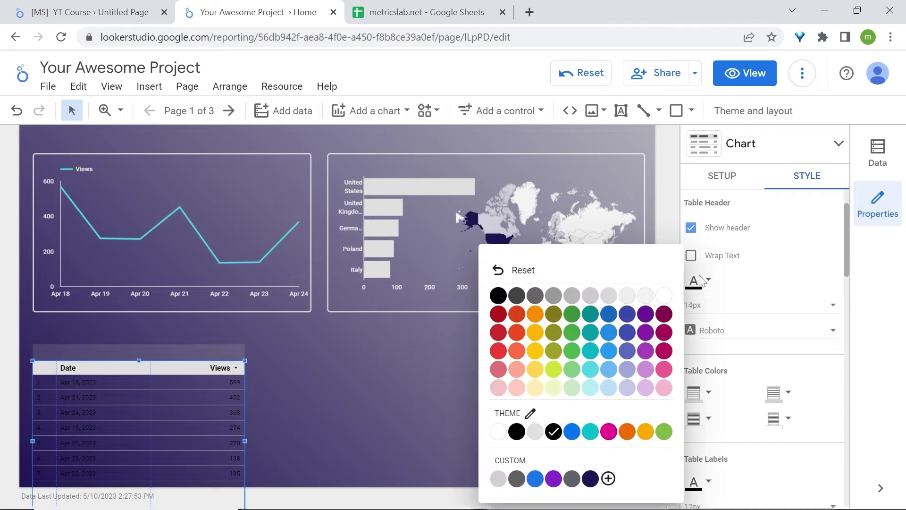
click(663, 296)
- Set the table's label text color to white and hide its row numbers
scroll(754, 304, down, 3)
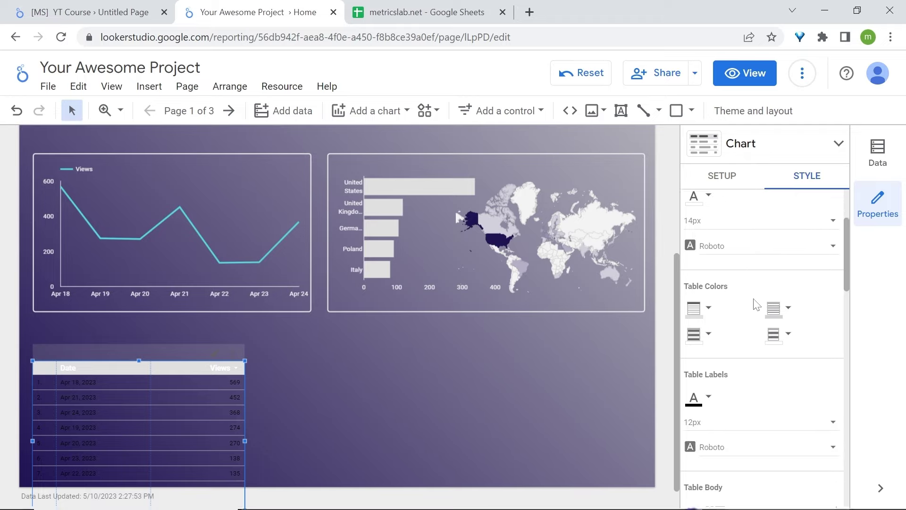
scroll(755, 304, down, 2)
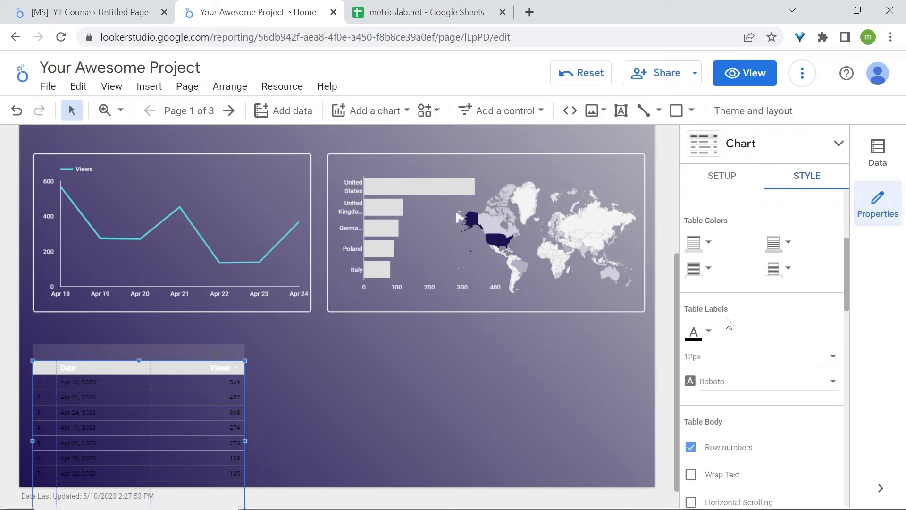
click(698, 332)
click(664, 296)
scroll(749, 376, down, 2)
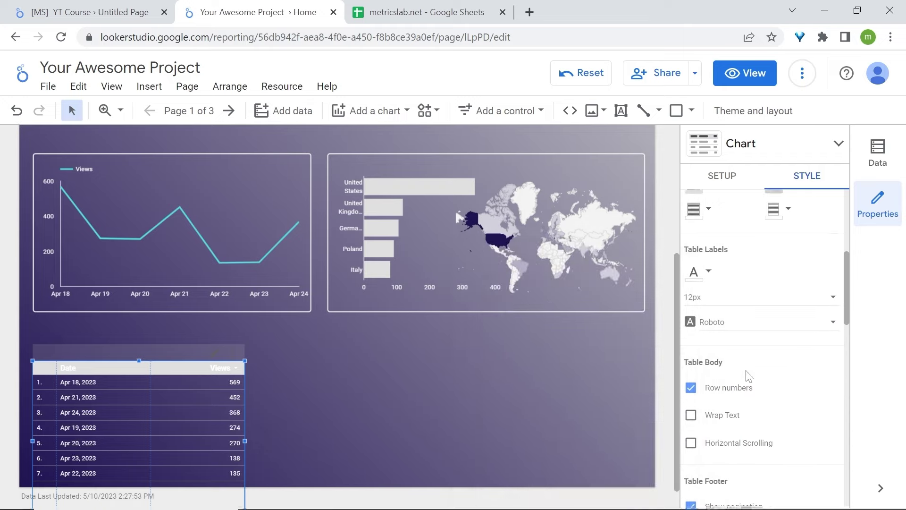
click(691, 388)
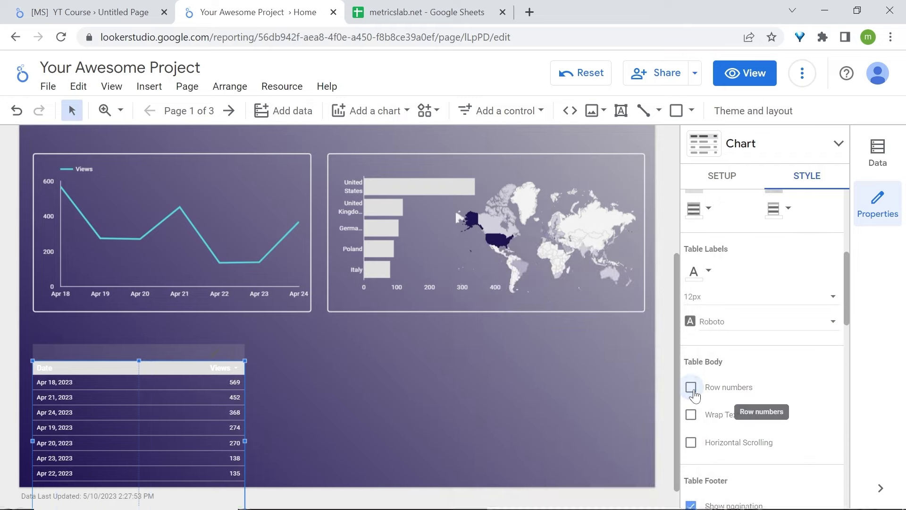
- Make the table's header background and cell borders transparent
scroll(694, 394, up, 2)
click(707, 264)
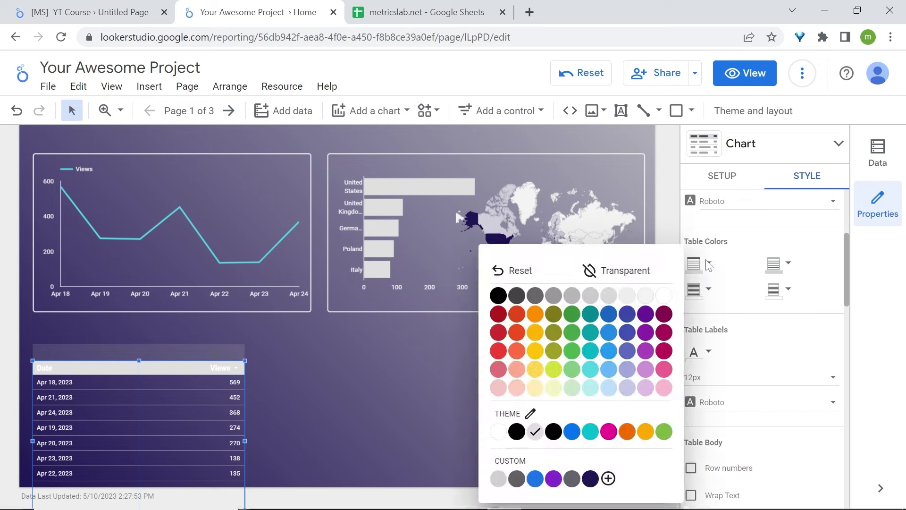
click(622, 267)
click(778, 263)
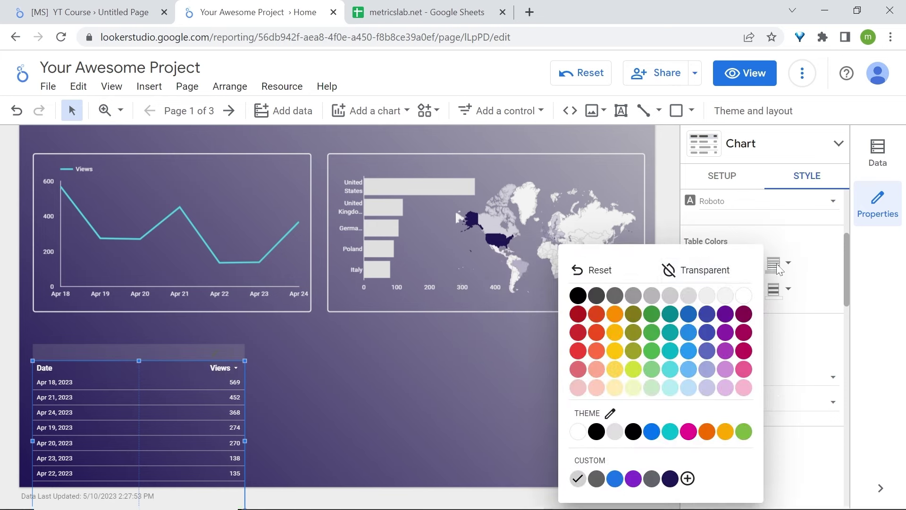
click(723, 274)
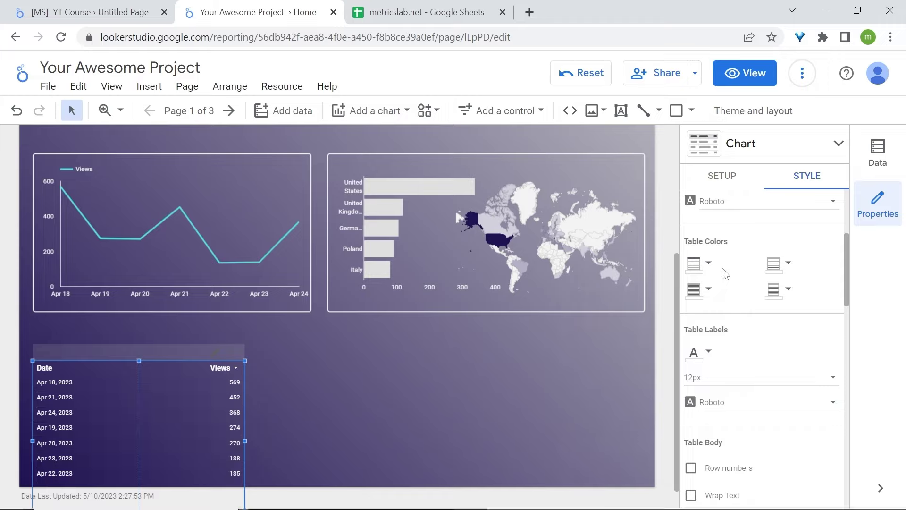
- Shorten the table so it fits within the page and change its dimension to Page title
scroll(556, 338, down, 1)
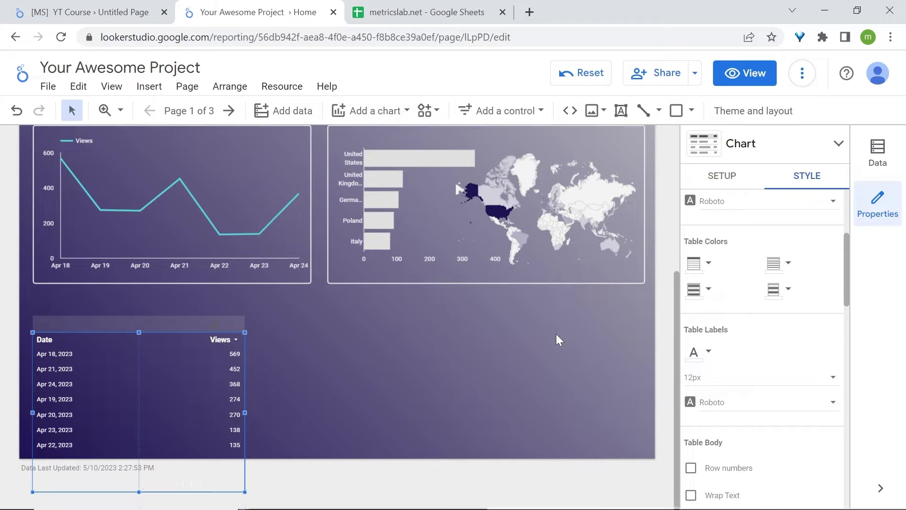
drag(140, 493, 139, 433)
click(722, 177)
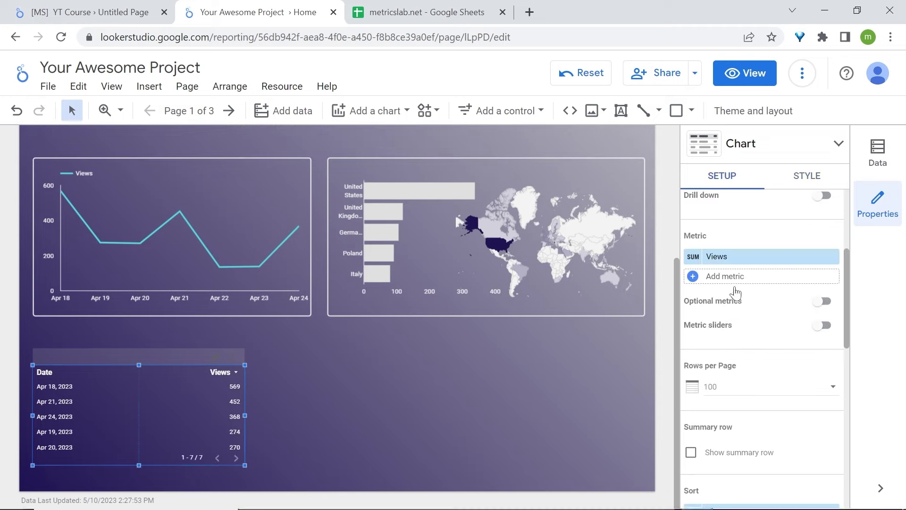
scroll(726, 275, up, 4)
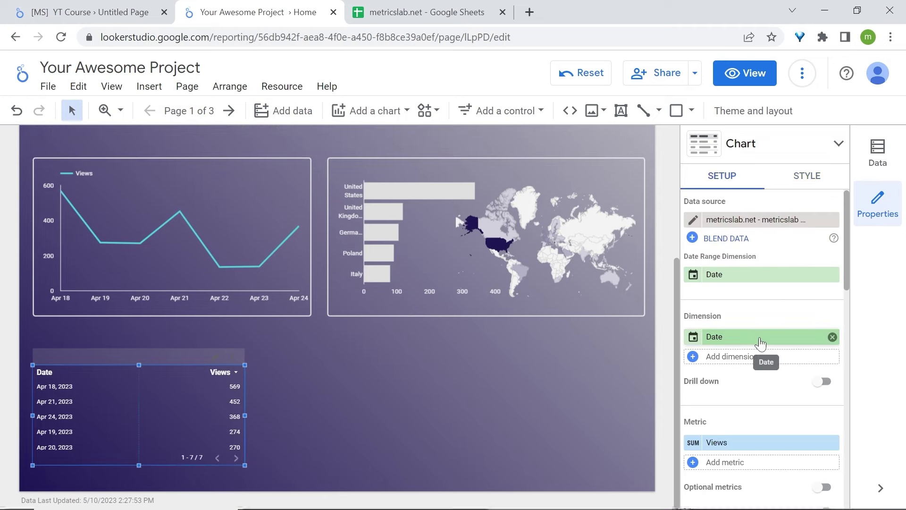
click(761, 342)
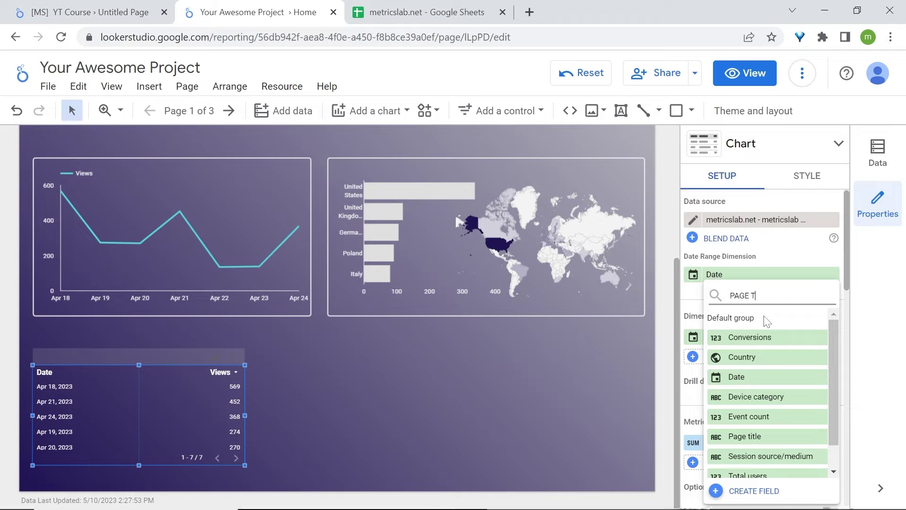
click(752, 340)
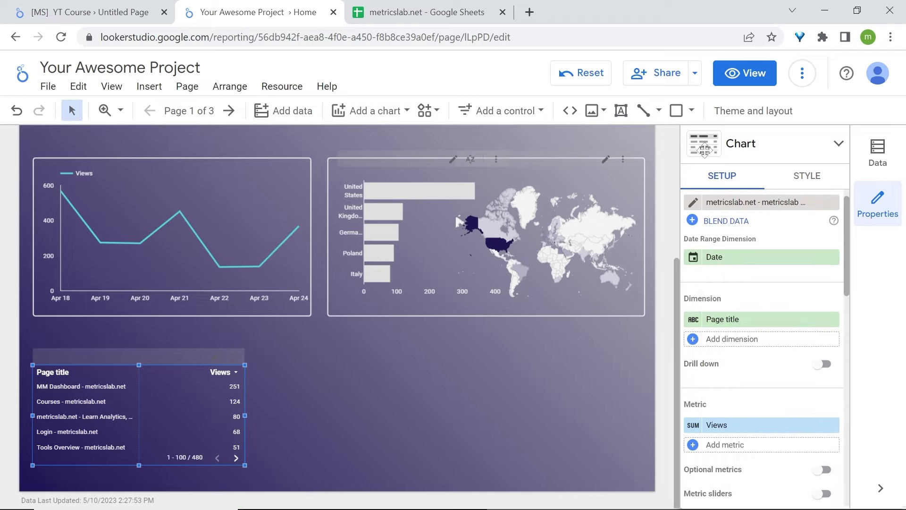
- Hide the table's pagination footer
click(813, 184)
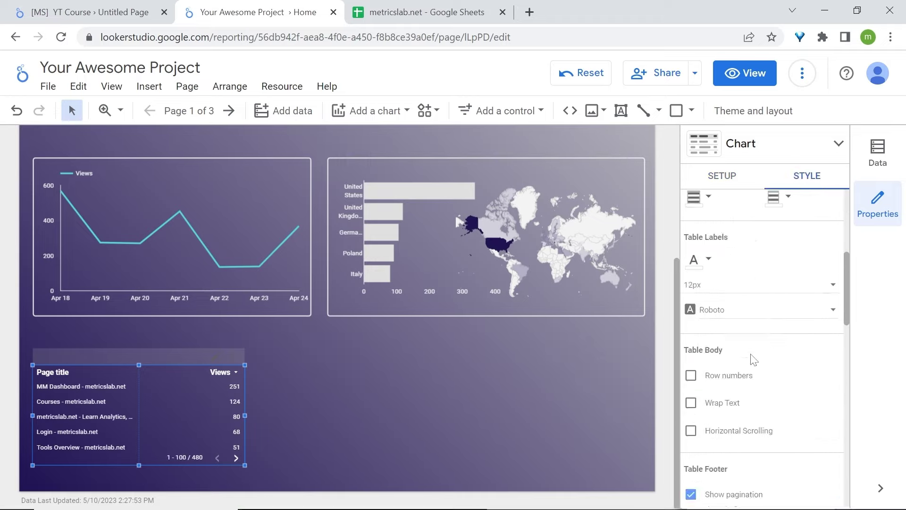
scroll(722, 340, down, 5)
click(691, 318)
click(692, 318)
- Give the table a border radius of 5 and a light gray border
scroll(753, 401, down, 3)
scroll(753, 402, up, 5)
click(727, 276)
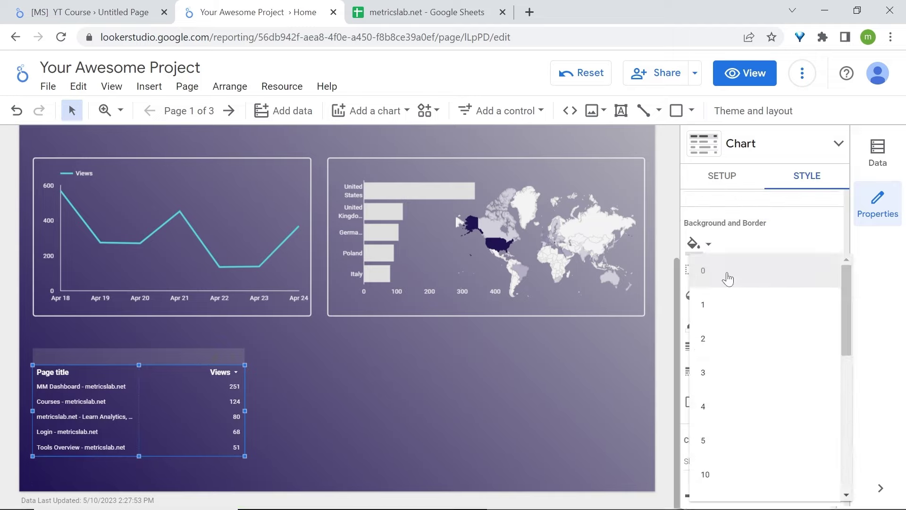
click(742, 440)
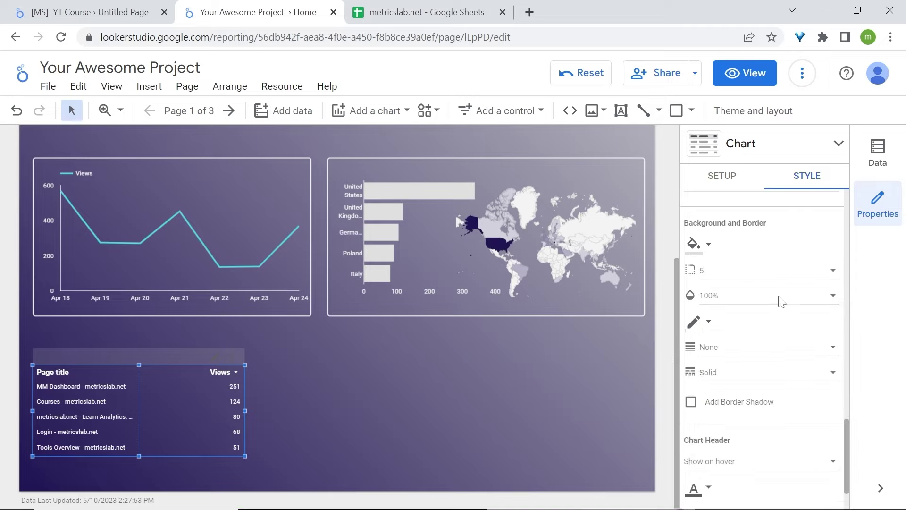
click(697, 322)
click(625, 300)
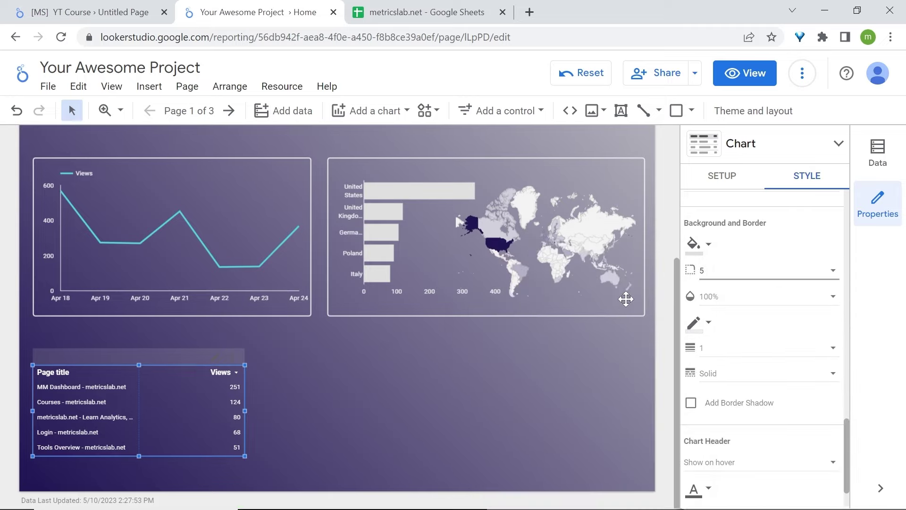
- Preview the report to check the table's border and return to editing
click(756, 78)
scroll(646, 303, down, 3)
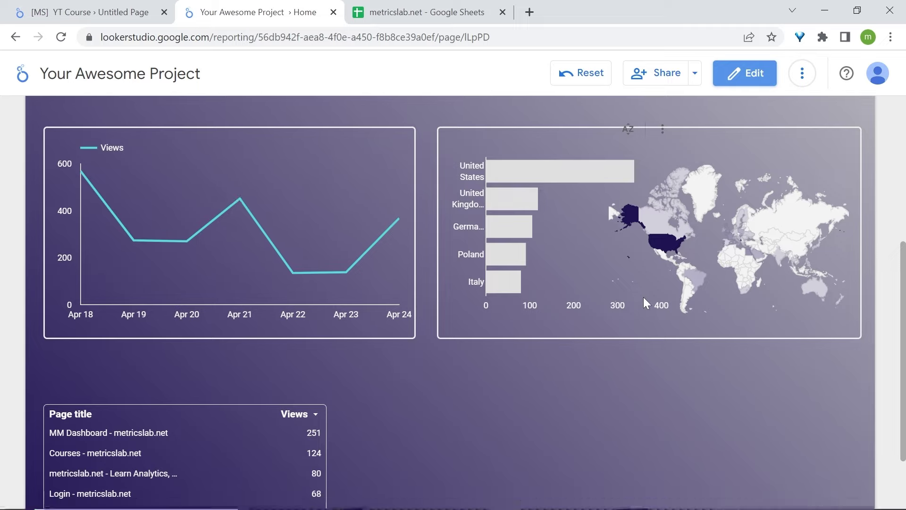
click(744, 80)
- Set the Page title table's border weight to 2
click(185, 387)
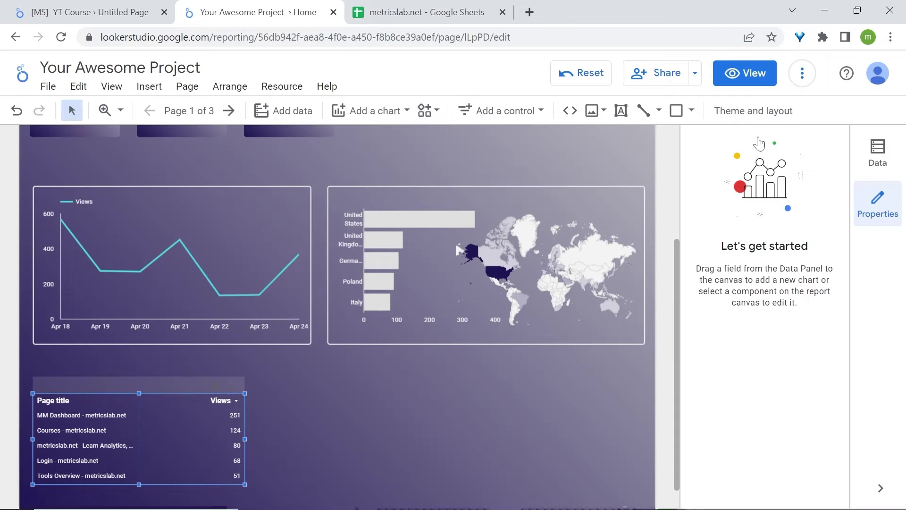
click(808, 177)
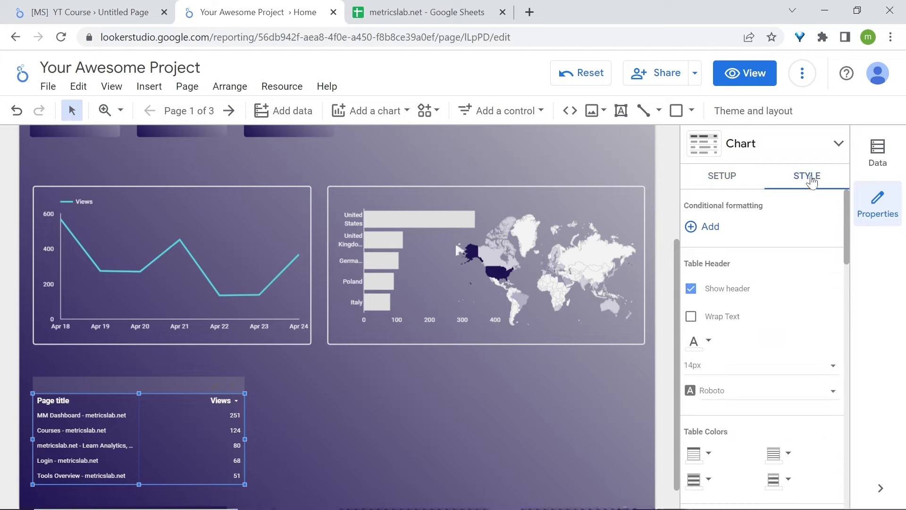
scroll(753, 391, down, 5)
click(745, 285)
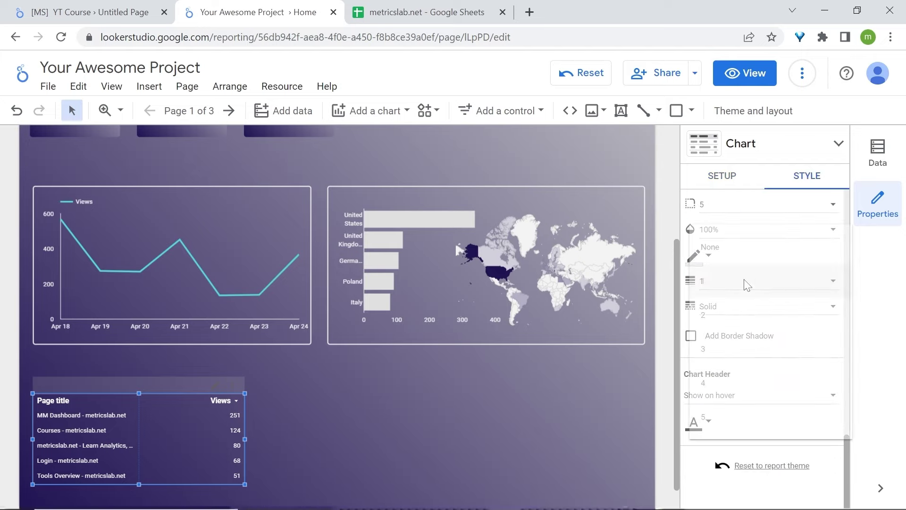
click(735, 325)
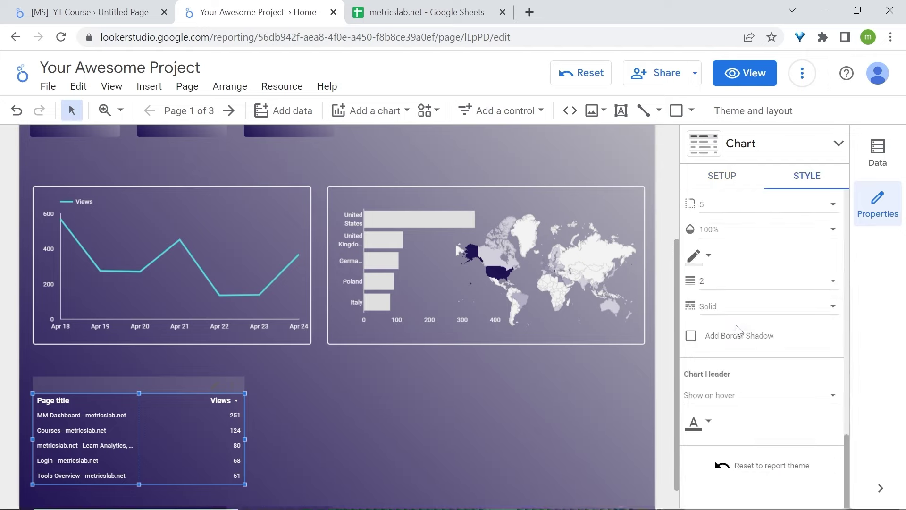
- Preview the report with the thicker table border and return to editing
click(752, 73)
scroll(684, 413, down, 3)
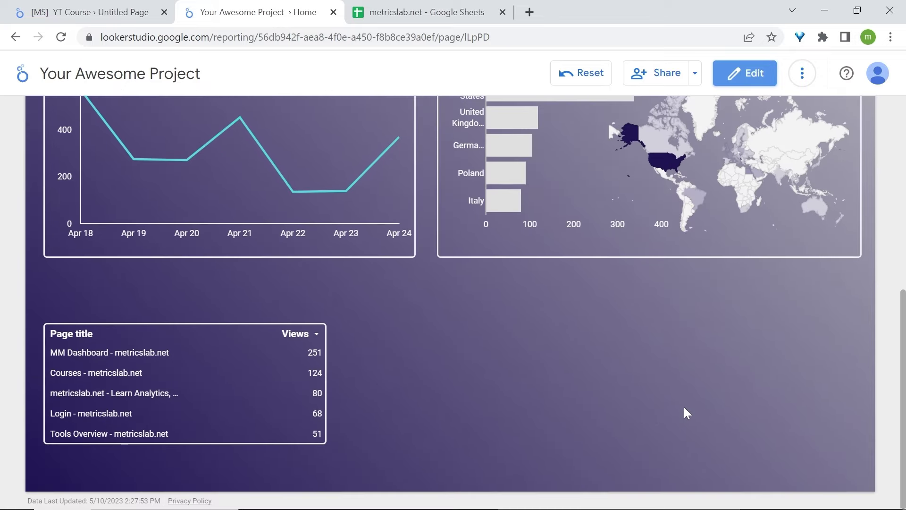
scroll(686, 413, up, 1)
click(745, 73)
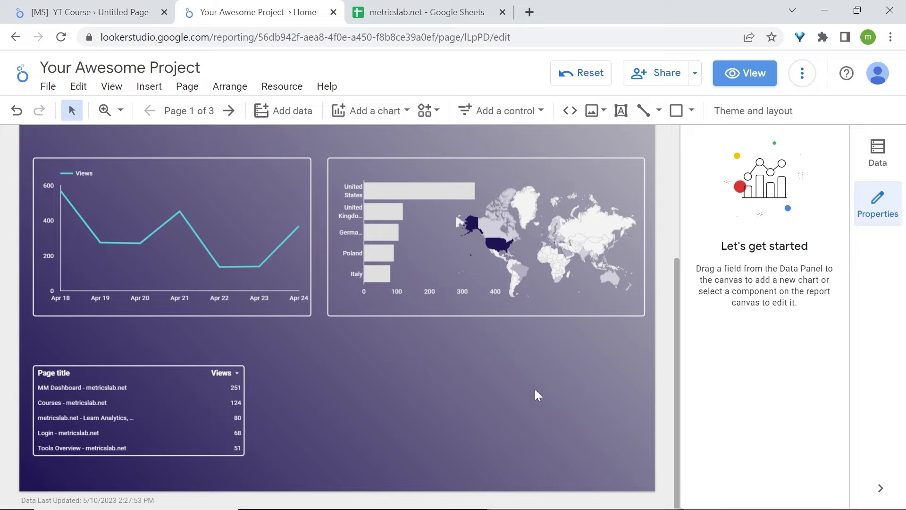
- Insert a donut chart beside the table and set its dimension to Device category
click(360, 113)
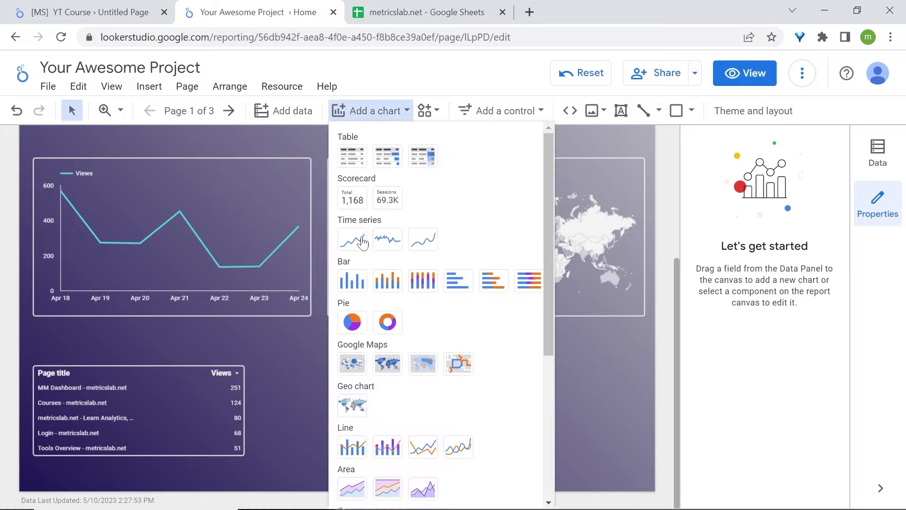
click(387, 325)
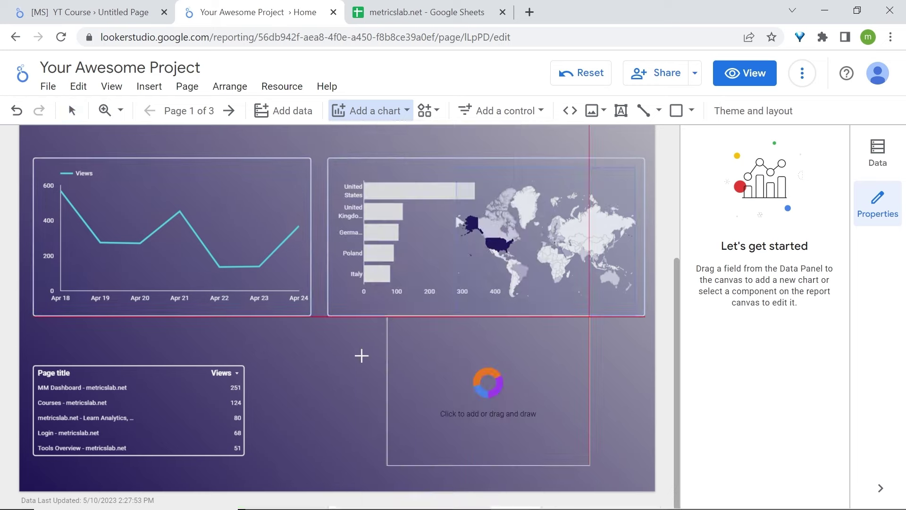
click(271, 333)
scroll(748, 274, down, 1)
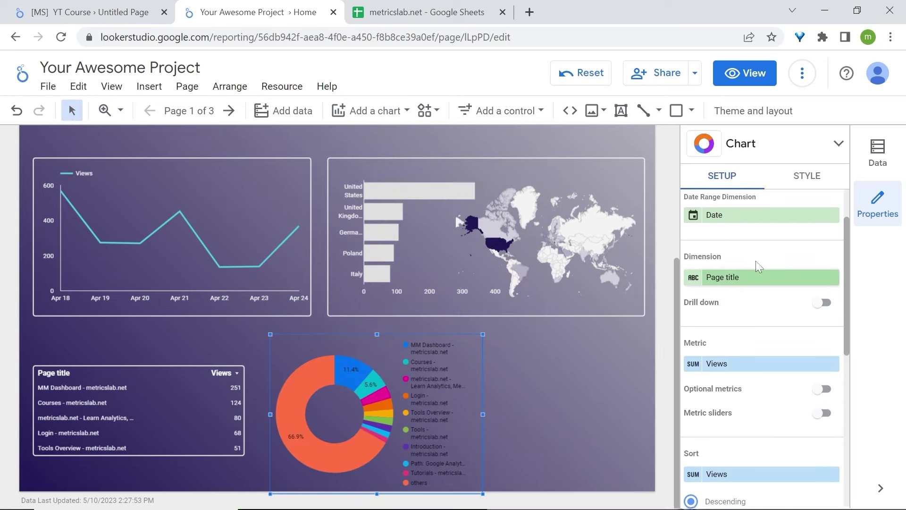
click(744, 288)
text(DEVI)
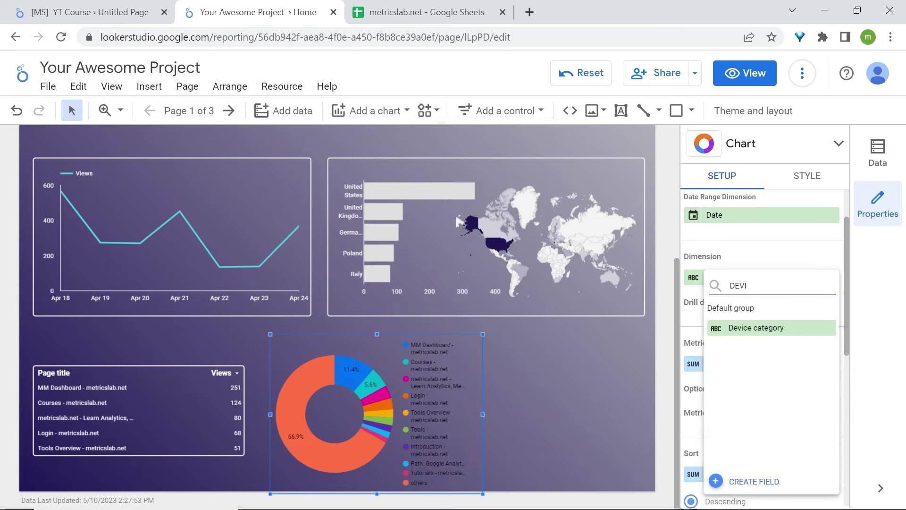
click(756, 329)
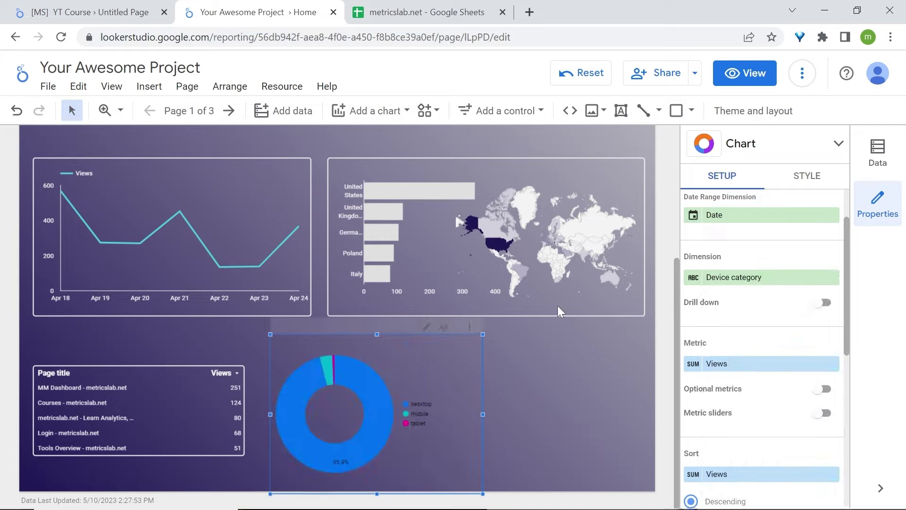
- Set the donut chart's dimension value colors to light gray for desktop and dark navy for mobile
click(806, 178)
scroll(757, 289, down, 1)
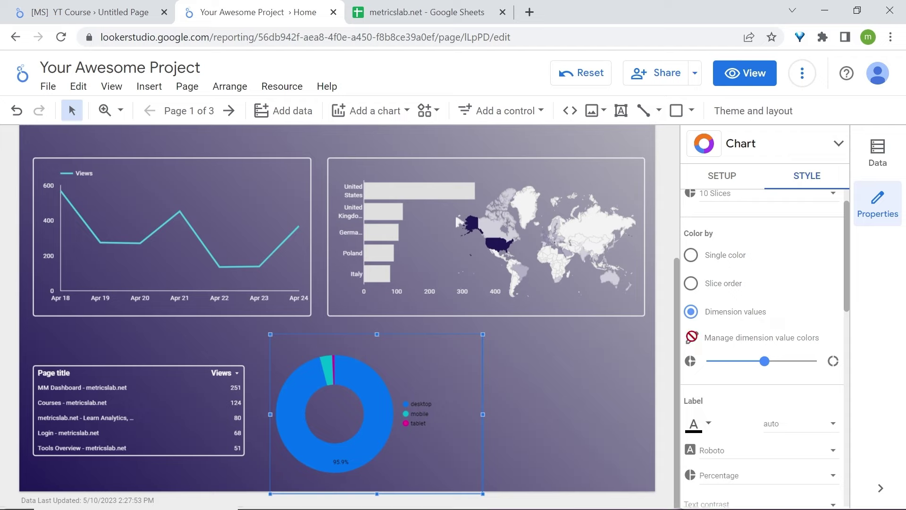
click(693, 340)
scroll(306, 356, down, 2)
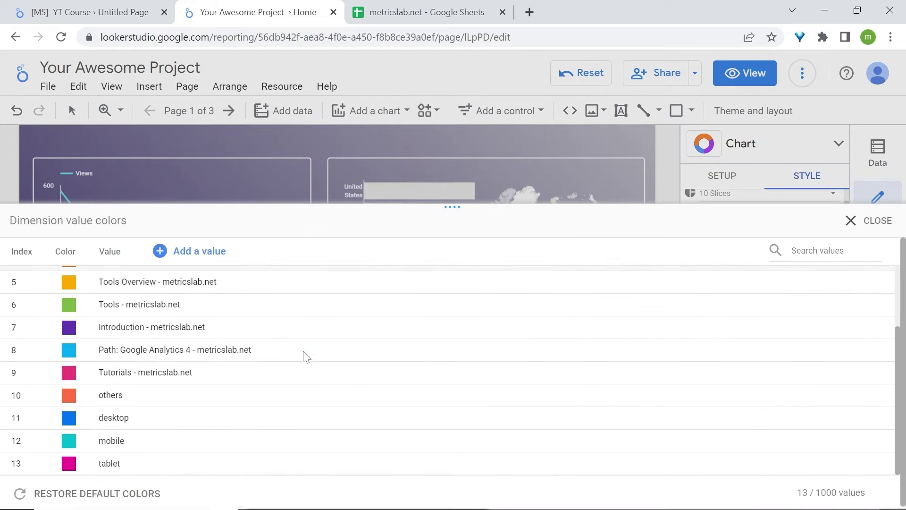
click(68, 416)
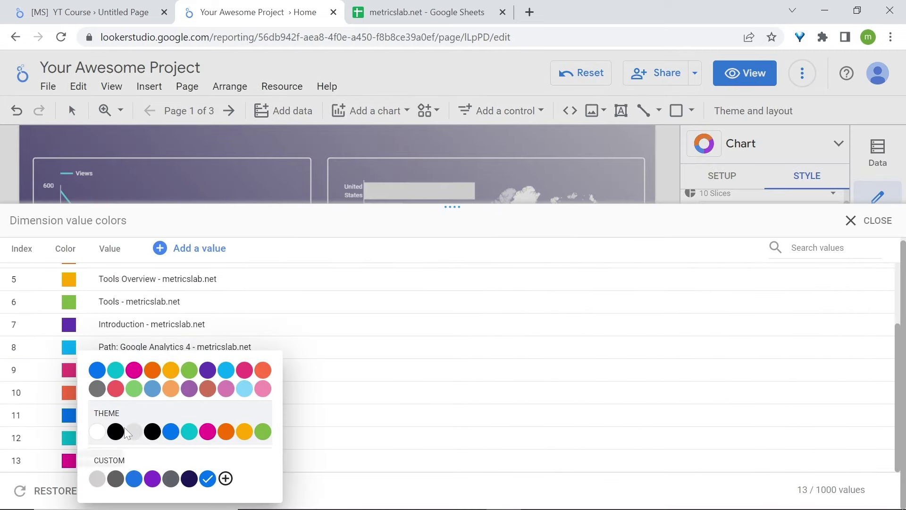
click(134, 435)
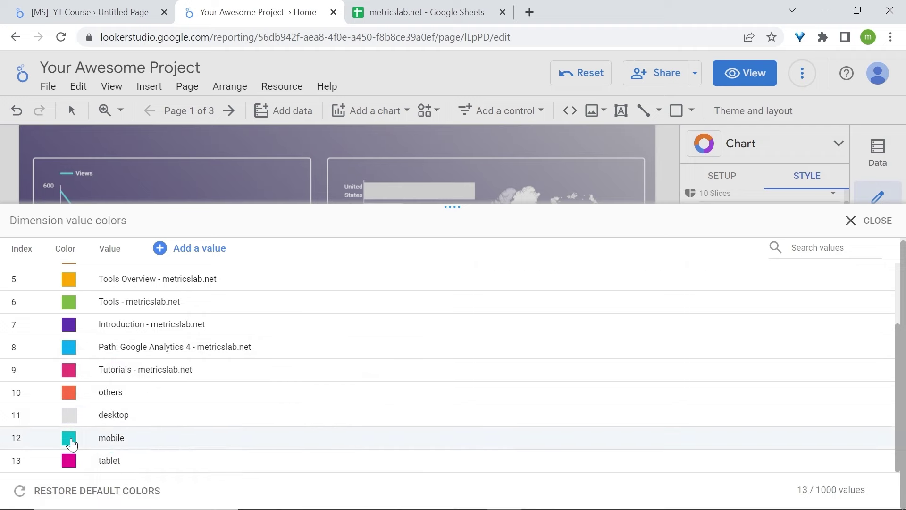
click(70, 437)
click(189, 478)
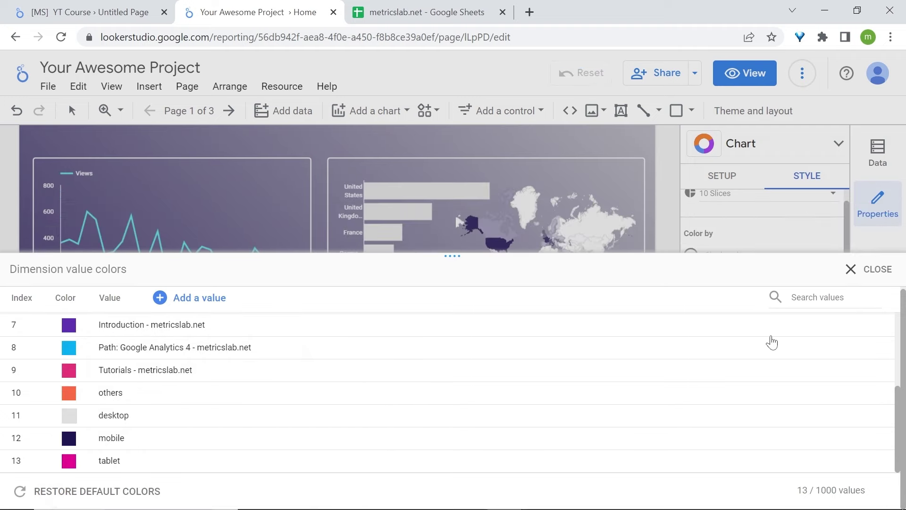
click(870, 274)
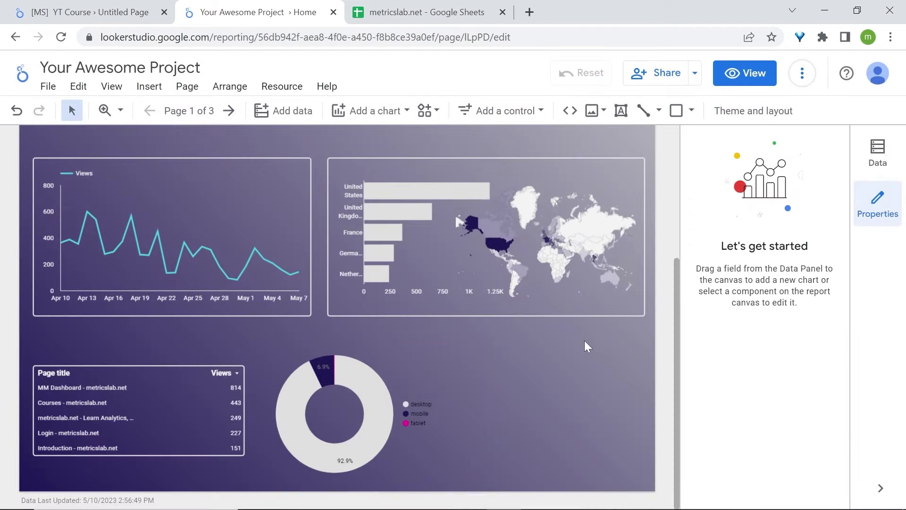
- Place the donut chart's legend below the ring, then shrink the chart and align its top with the table
click(808, 177)
scroll(746, 344, down, 5)
scroll(746, 344, down, 1)
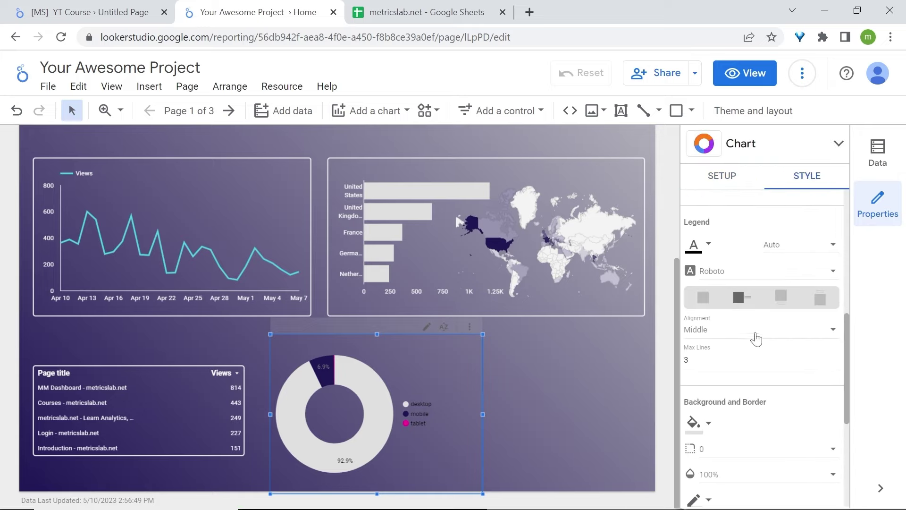
click(781, 297)
drag(483, 334, 411, 369)
drag(327, 435, 339, 421)
- Give the donut chart a light gray border with radius 5 and weight 2
scroll(735, 348, down, 4)
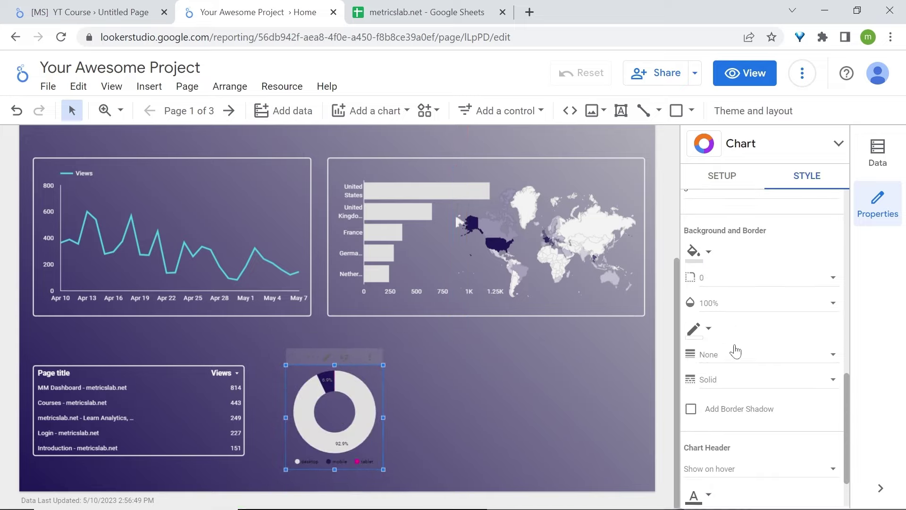
click(737, 278)
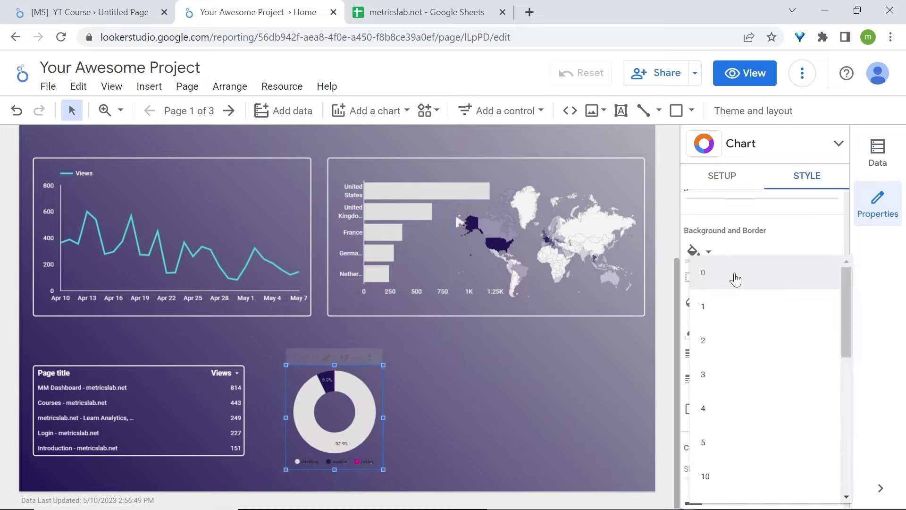
click(740, 446)
click(707, 333)
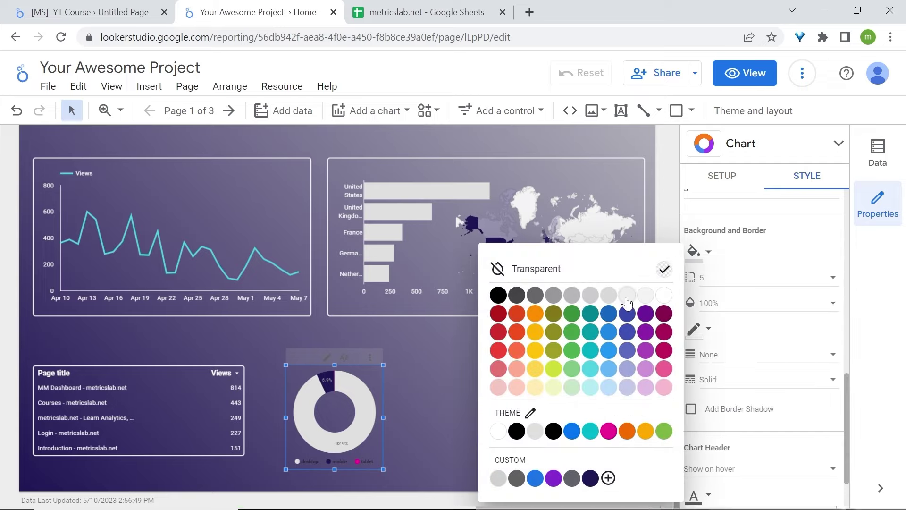
click(727, 356)
click(722, 356)
click(741, 374)
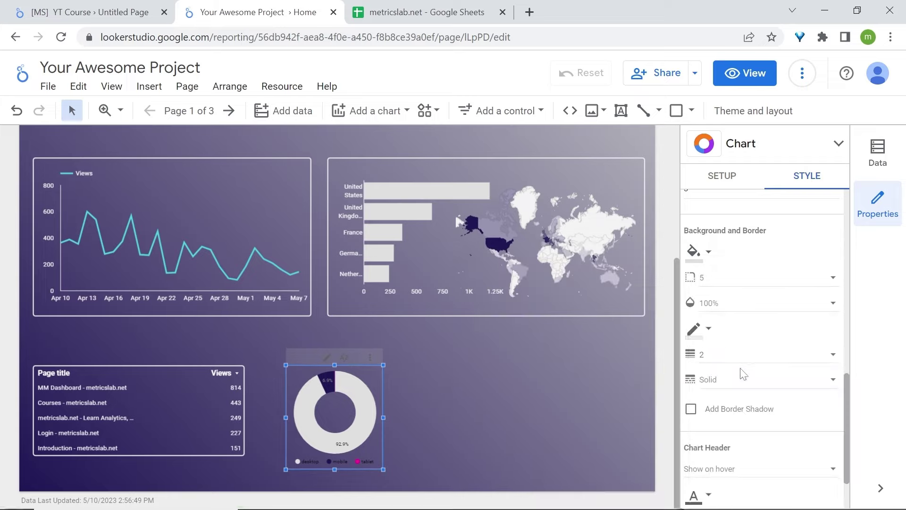
- Preview the bordered donut chart beside the table in view mode, and return to editing
click(746, 73)
scroll(721, 343, down, 2)
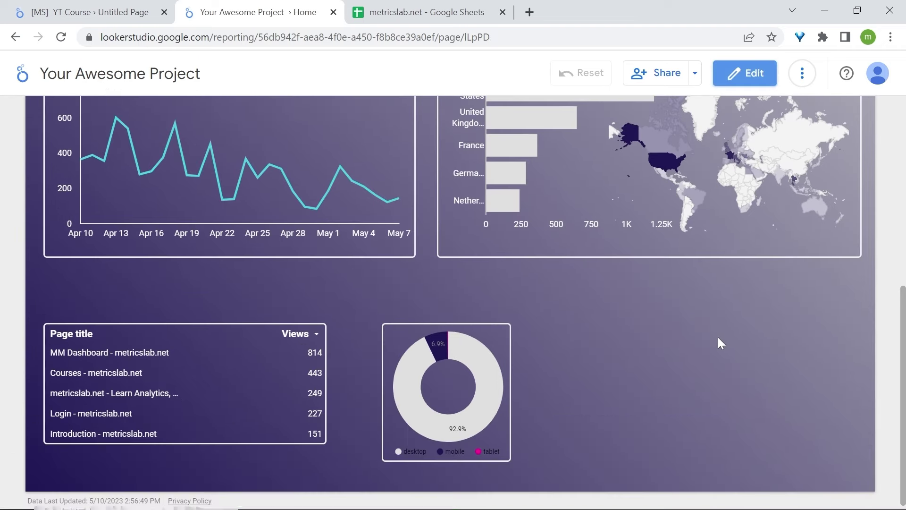
click(761, 76)
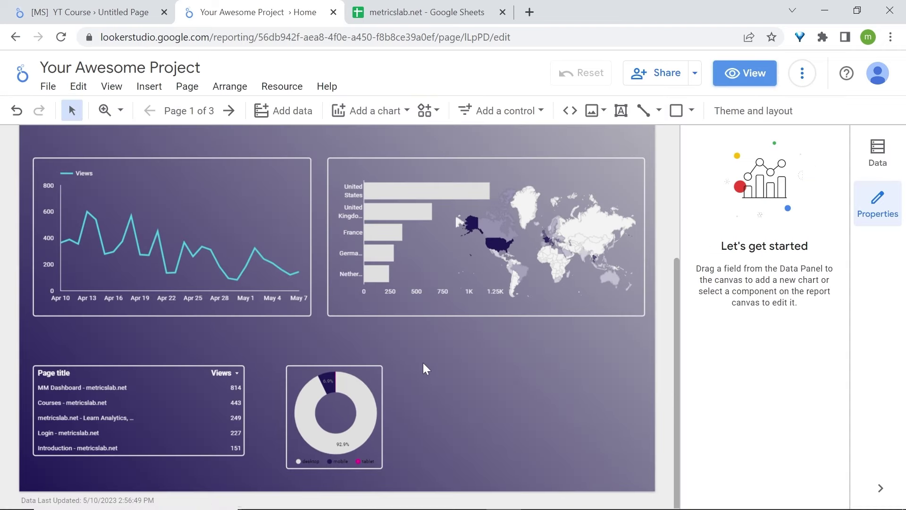
- Remove the donut chart's legend and shrink the chart so its bottom edge lines up with the table
click(363, 376)
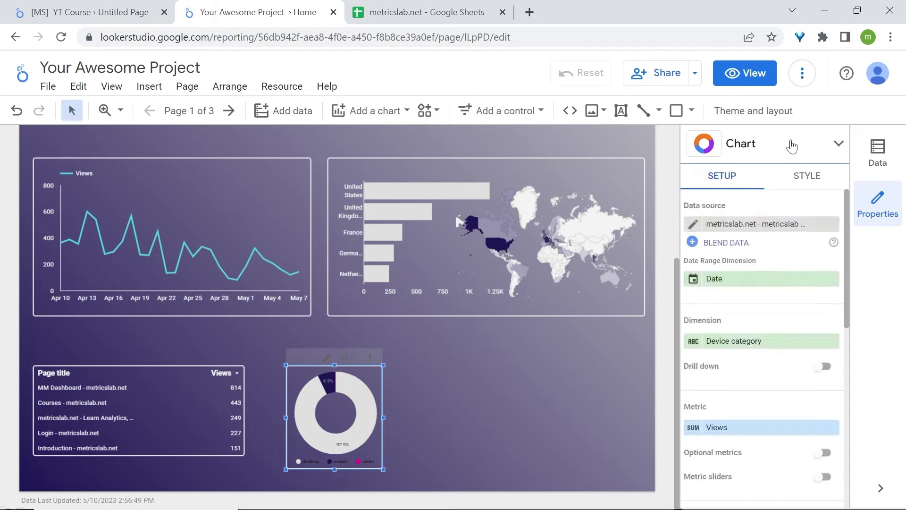
click(804, 176)
scroll(717, 336, down, 5)
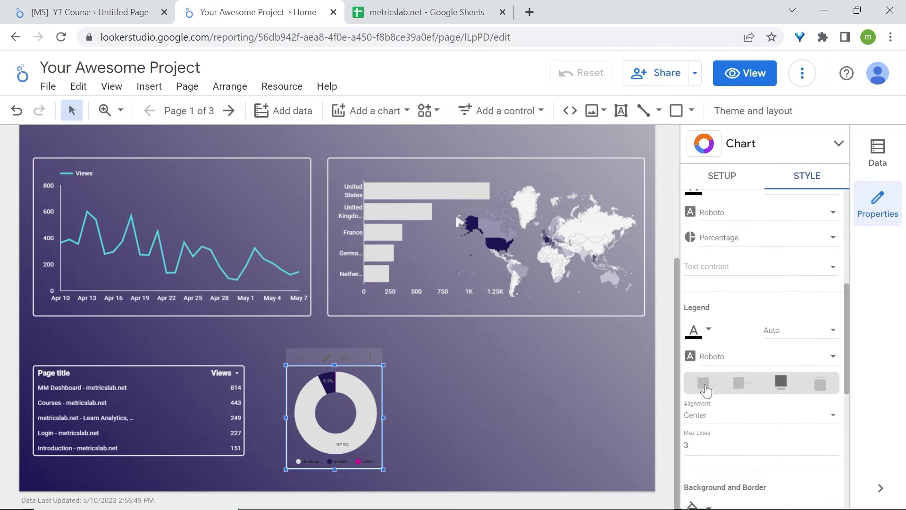
click(703, 383)
drag(383, 469, 371, 456)
click(462, 418)
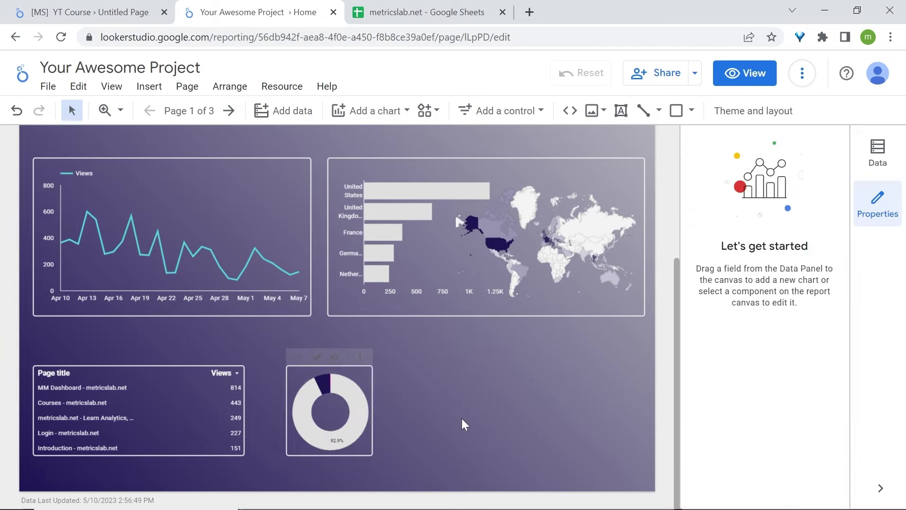
- Align the donut chart with the left edge of the countries frame and widen the table to match the time series chart
drag(317, 398, 359, 399)
click(213, 414)
drag(243, 410, 311, 413)
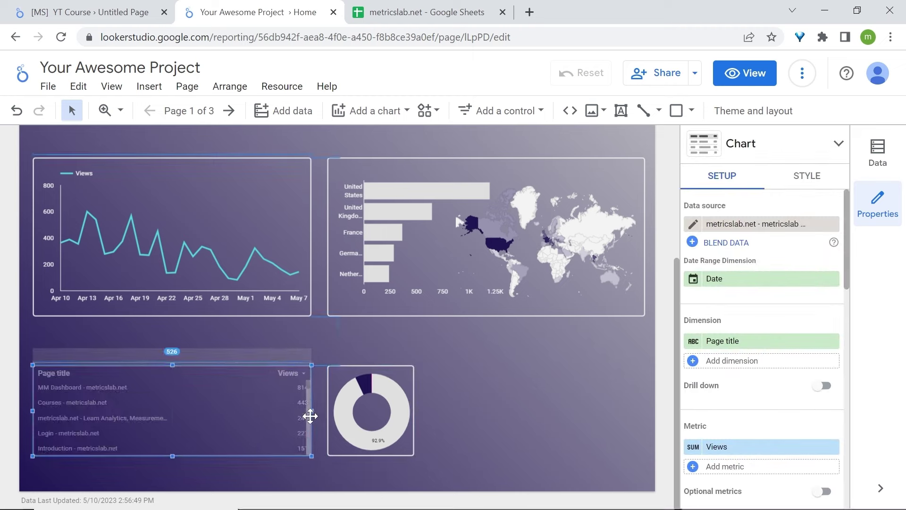
click(460, 402)
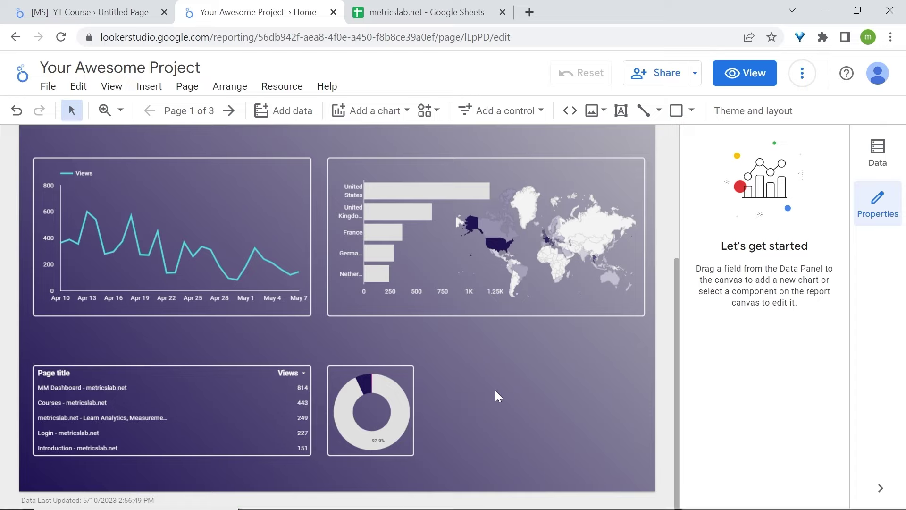
- Draw a dark navy rectangle to the right of the donut chart, and widen the donut chart toward it
click(677, 112)
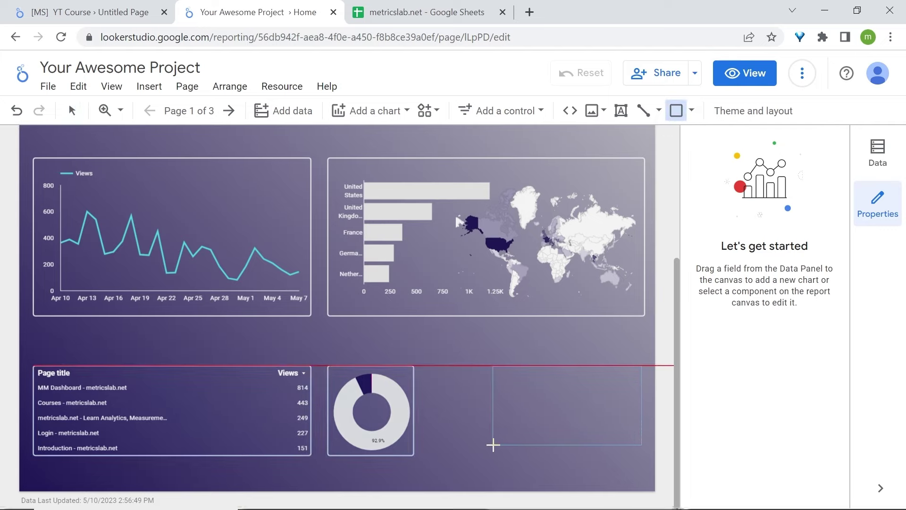
drag(493, 445, 493, 449)
click(694, 200)
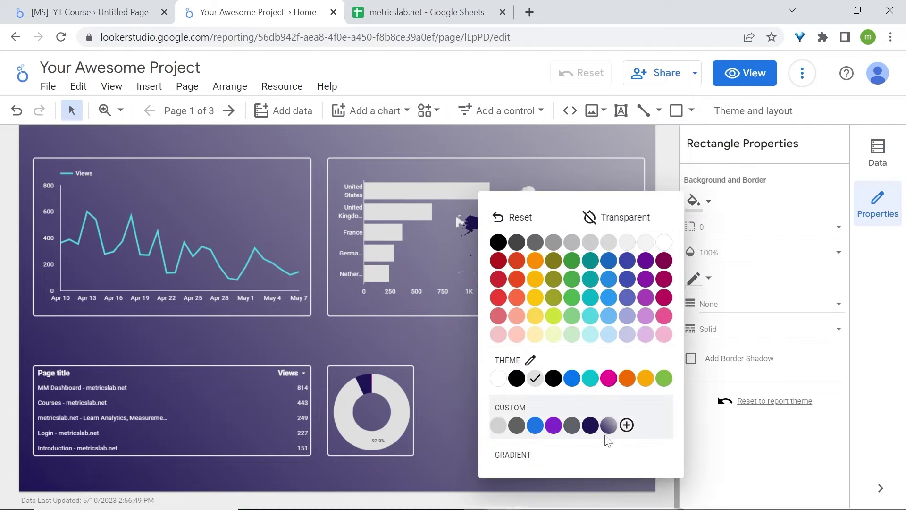
click(590, 424)
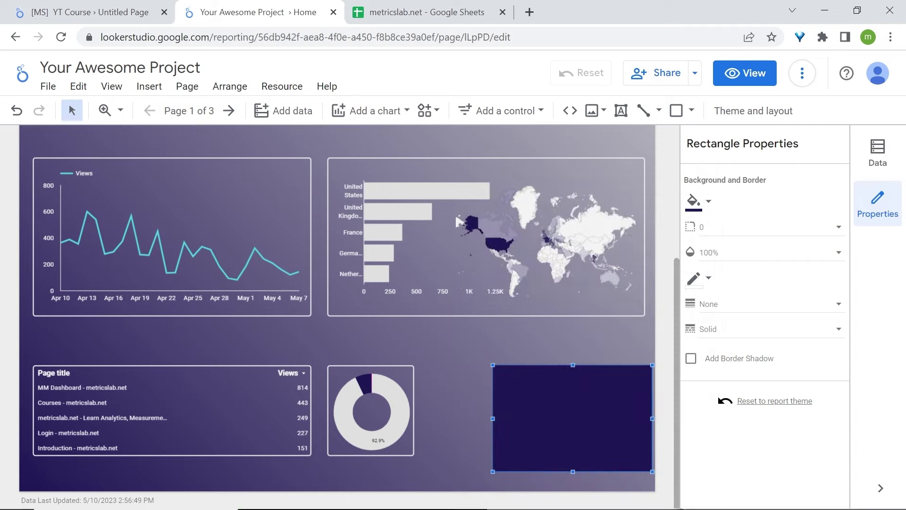
drag(414, 411, 489, 410)
- Upload the image yt_ms_free_course_contact_us_logo-removebg-preview from Downloads, shrink it and place it on the navy rectangle
click(90, 12)
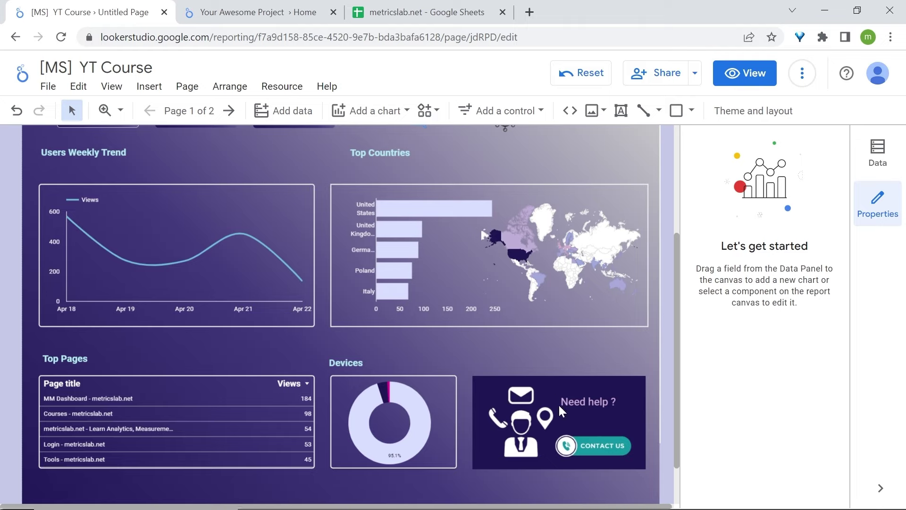
key(ctrl+Tab)
click(589, 112)
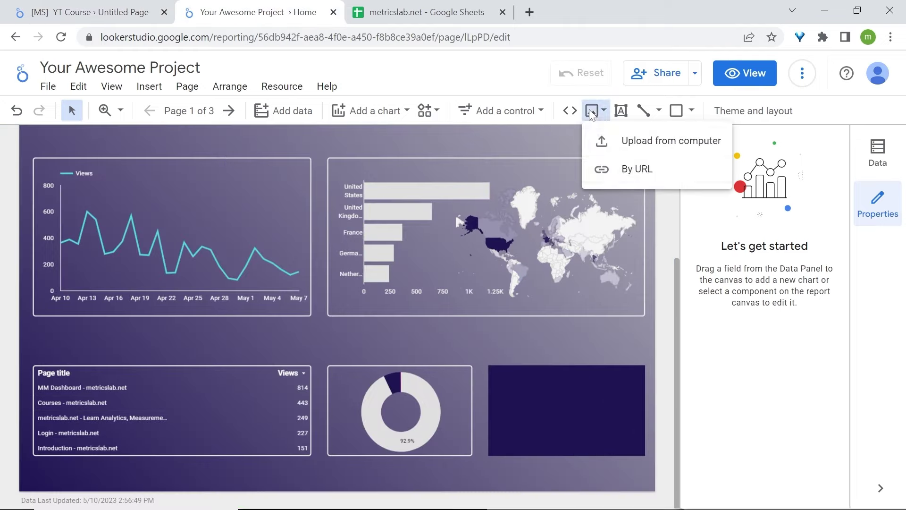
click(663, 149)
click(197, 289)
click(315, 246)
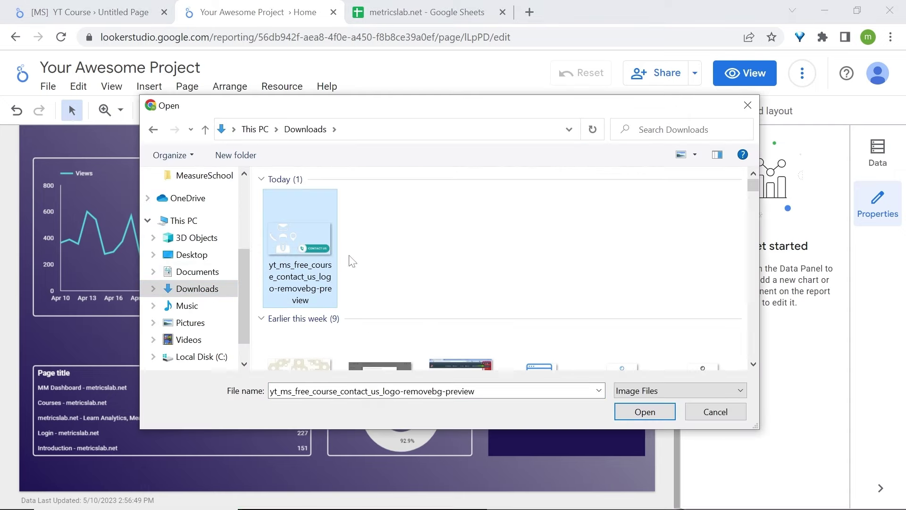
click(651, 413)
drag(442, 265, 366, 302)
drag(332, 330, 599, 402)
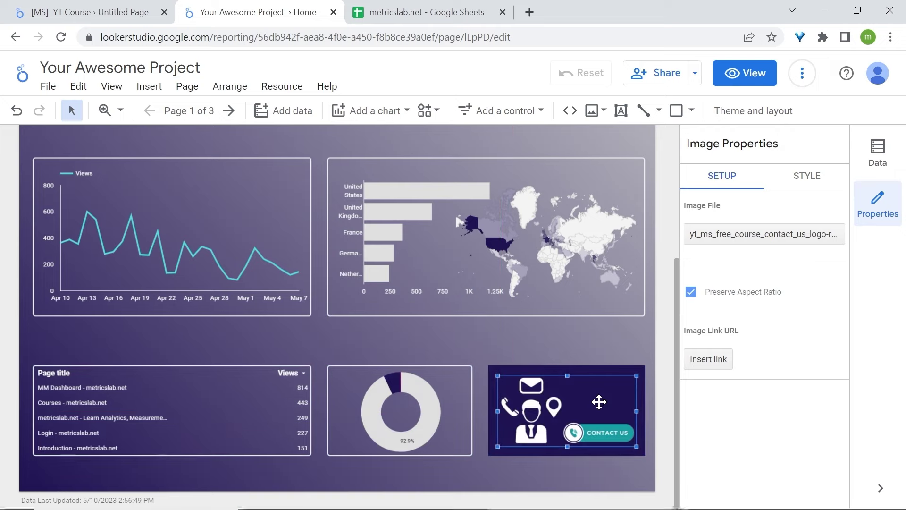
- Add the text "Need Help ?" above the contact button in light lavender, bold, at 16px
click(621, 110)
click(556, 379)
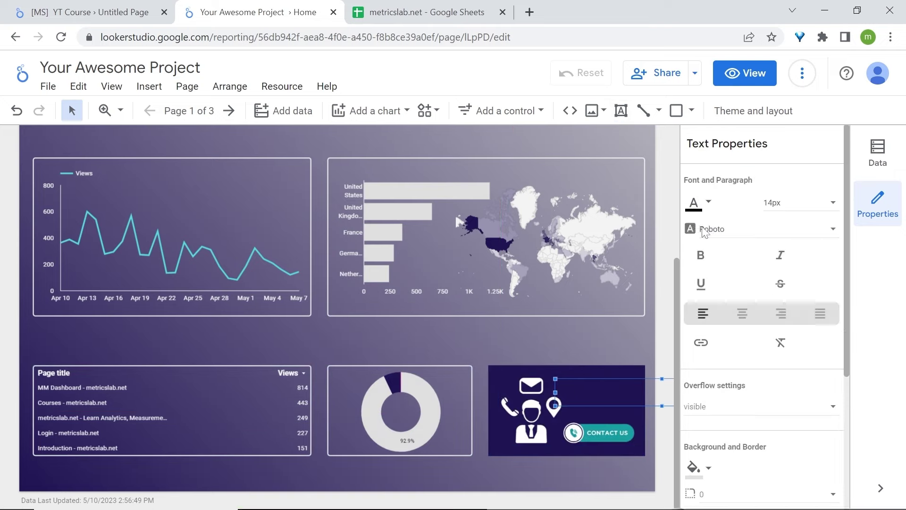
click(694, 203)
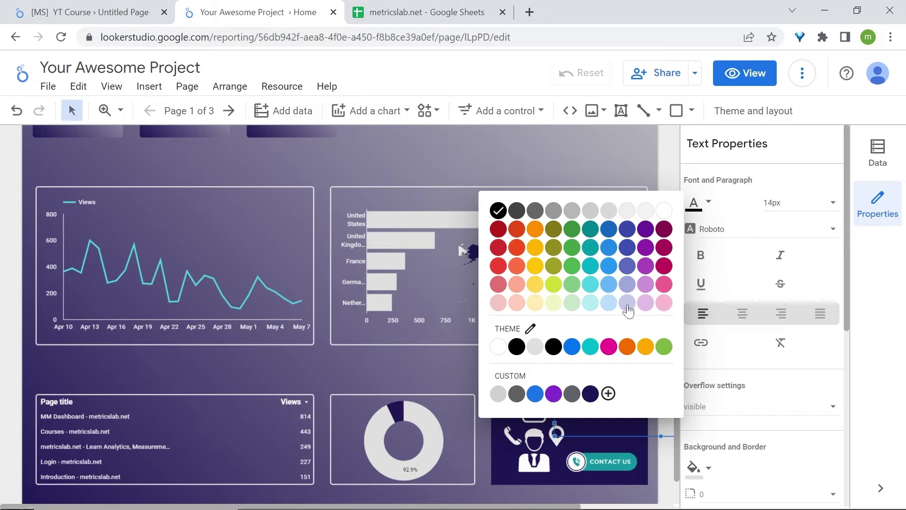
click(627, 304)
text(Need Help ?)
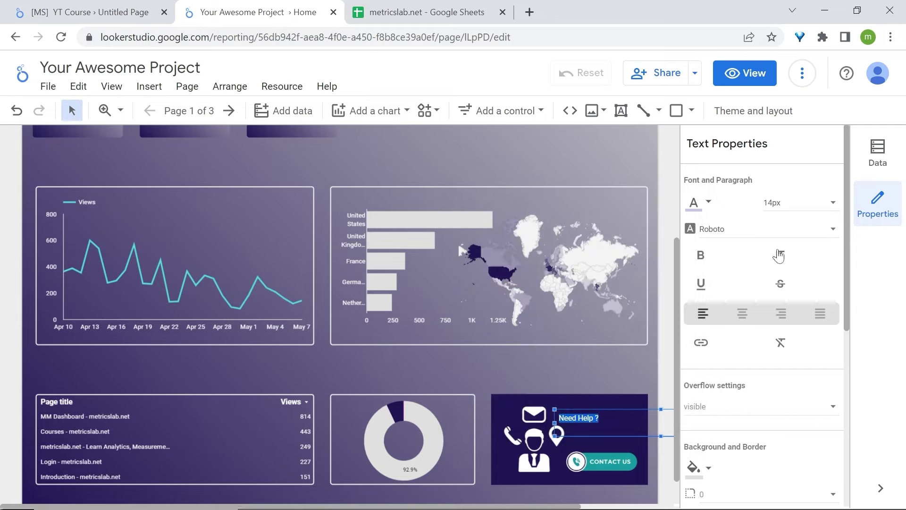
click(809, 207)
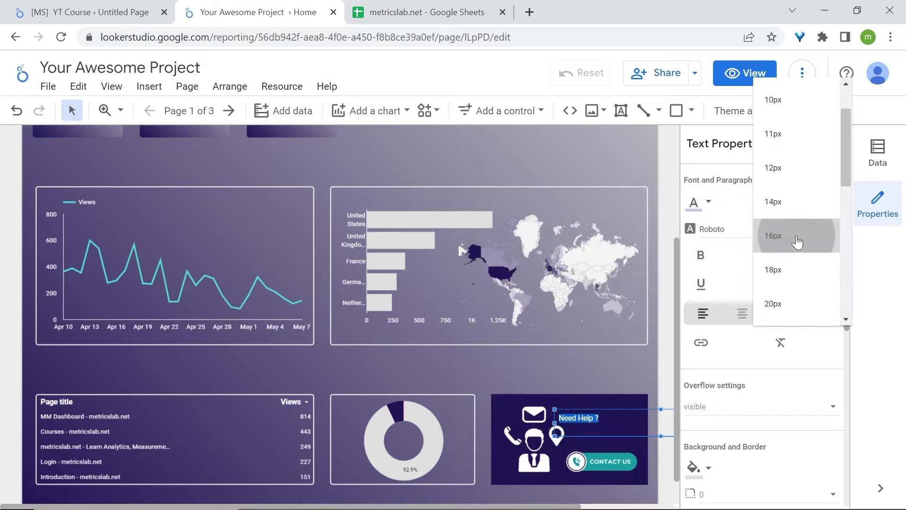
click(798, 238)
click(703, 260)
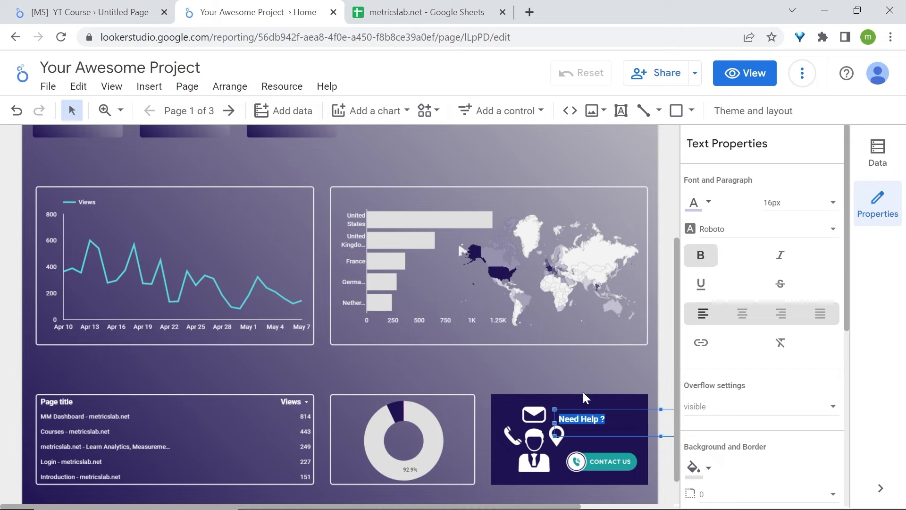
- Preview the whole dashboard in view mode, checking the contact box, section titles and chart layout, and return to editing
click(745, 75)
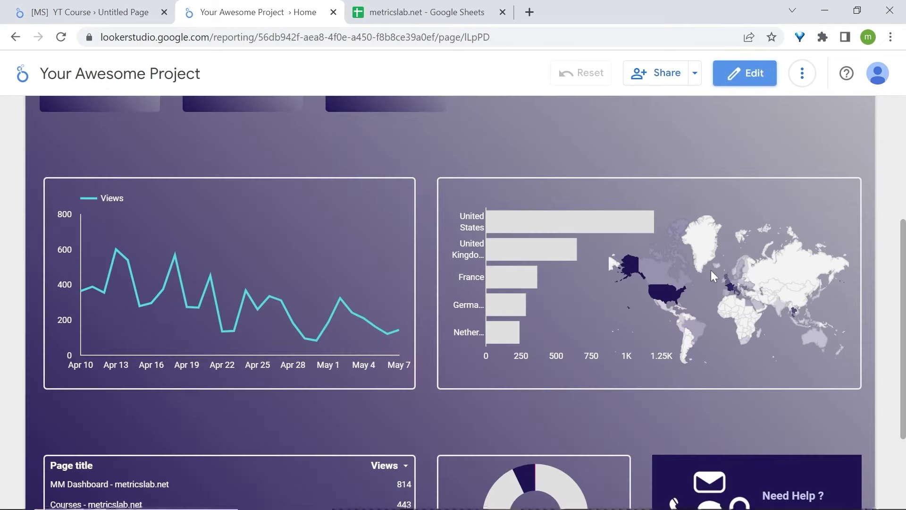
scroll(711, 314, down, 3)
scroll(711, 311, up, 5)
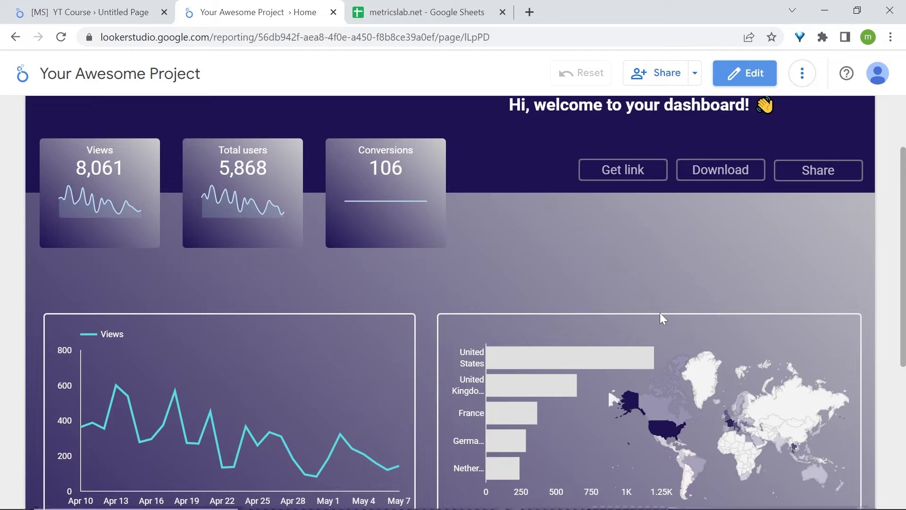
scroll(662, 319, down, 3)
scroll(575, 143, up, 2)
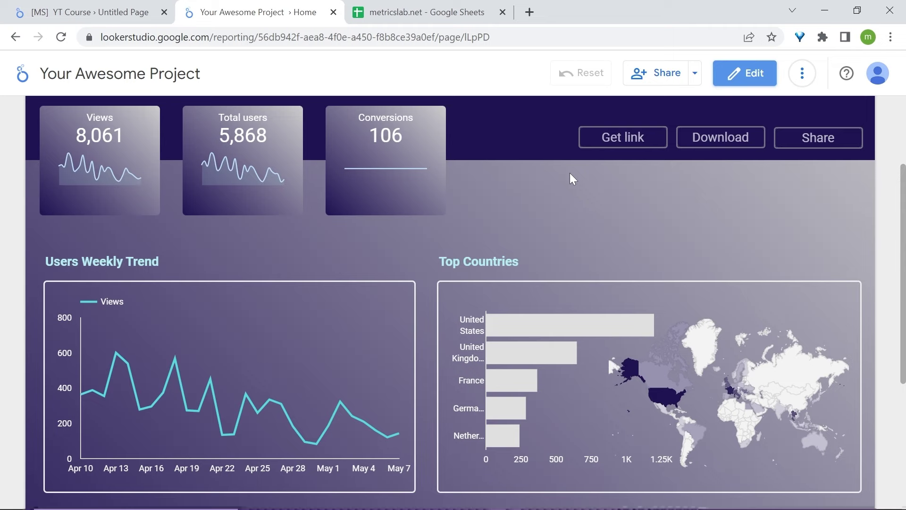
scroll(500, 292, down, 5)
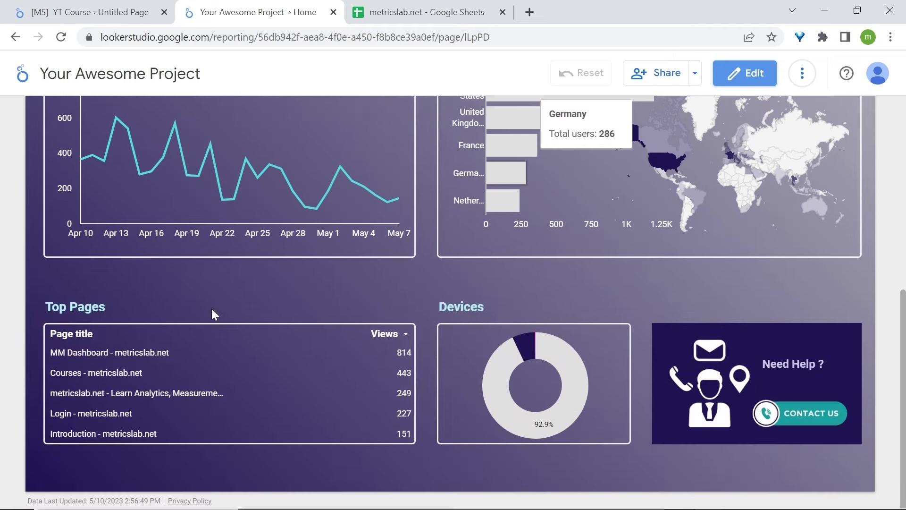
scroll(137, 312, up, 4)
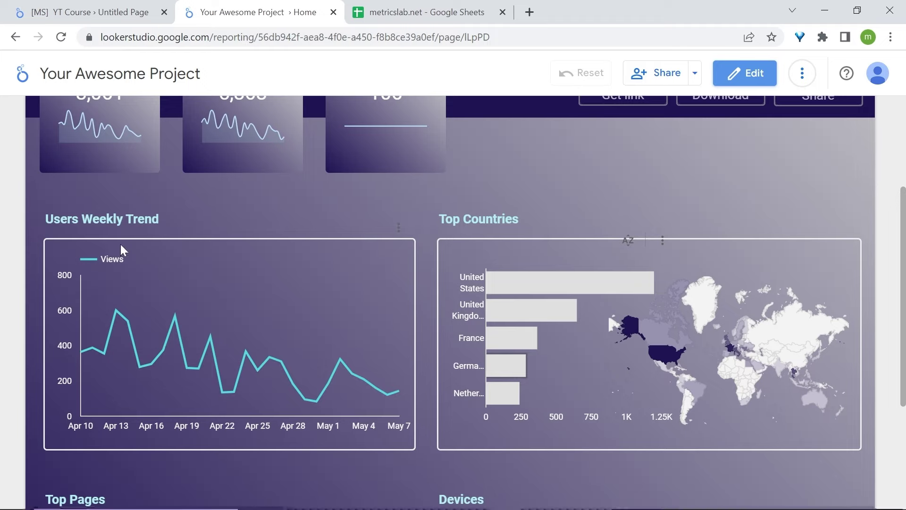
click(748, 73)
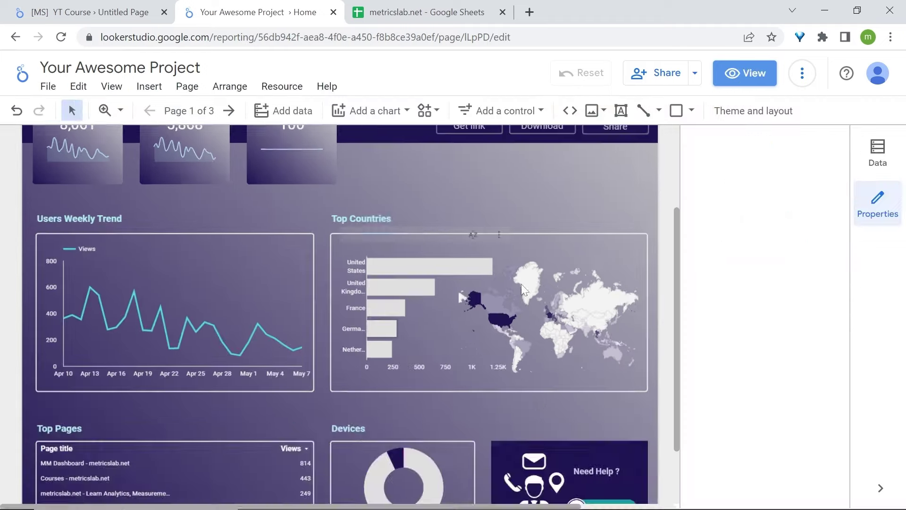
- Add a drop-down list control below the Download and Share buttons with Session source/medium as its control field
scroll(509, 191, down, 1)
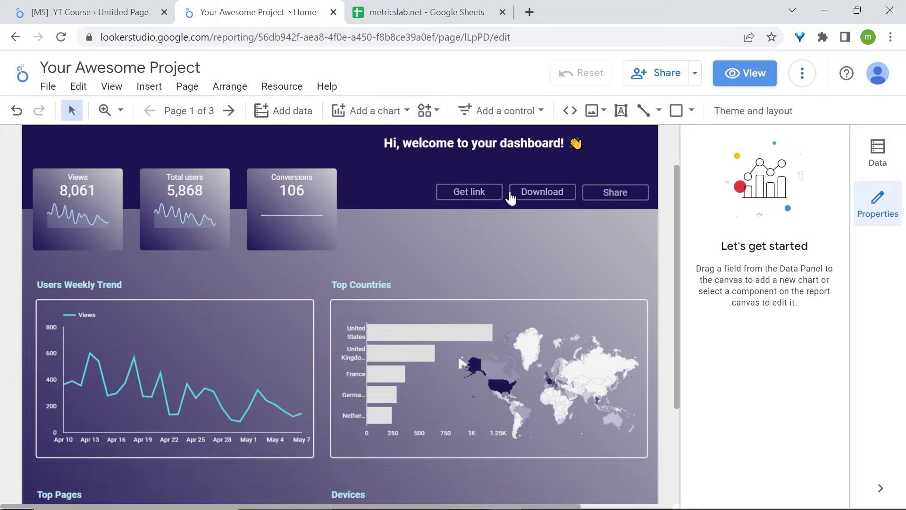
scroll(428, 349, up, 1)
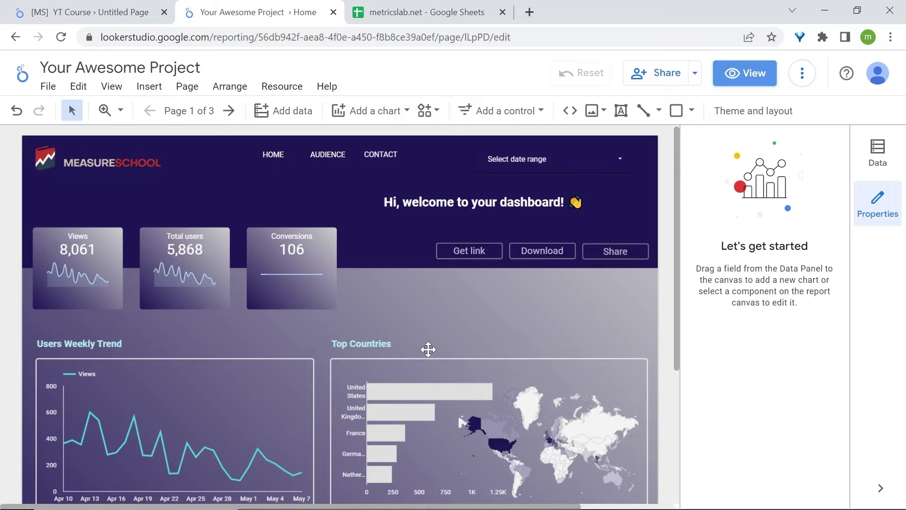
click(498, 111)
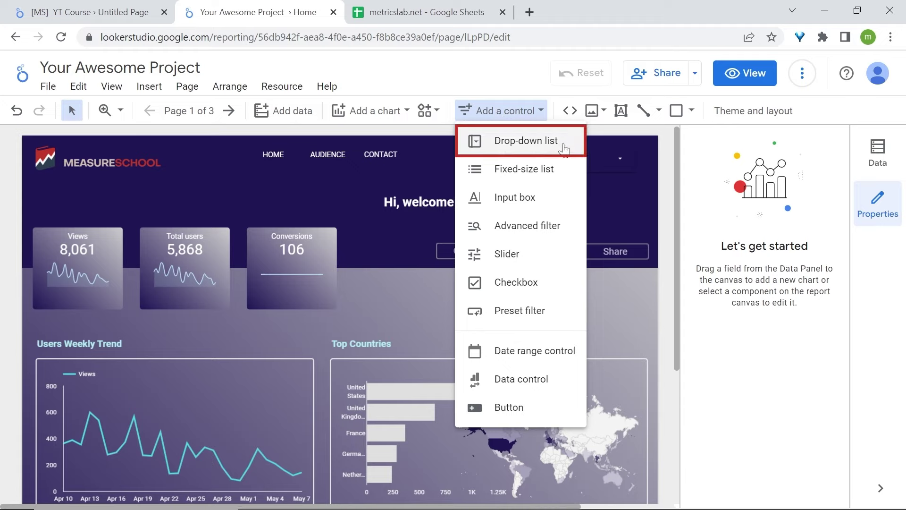
click(543, 147)
click(486, 278)
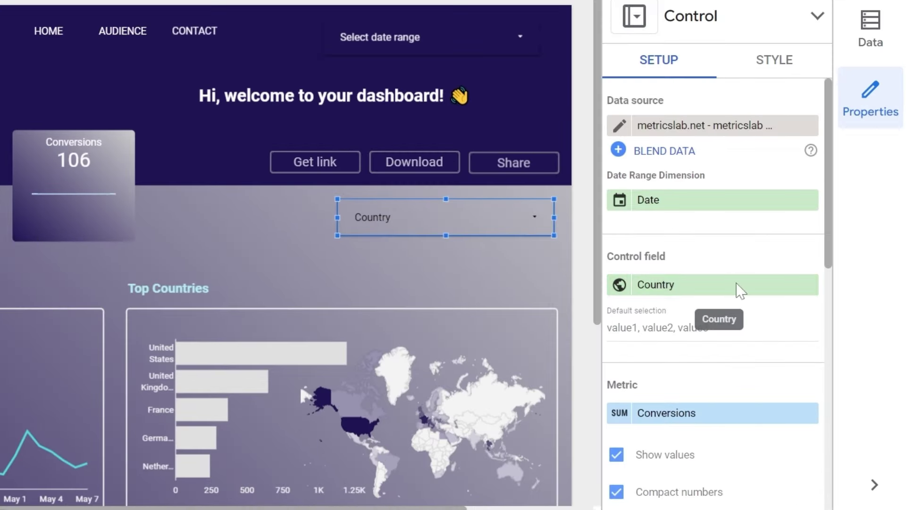
click(740, 290)
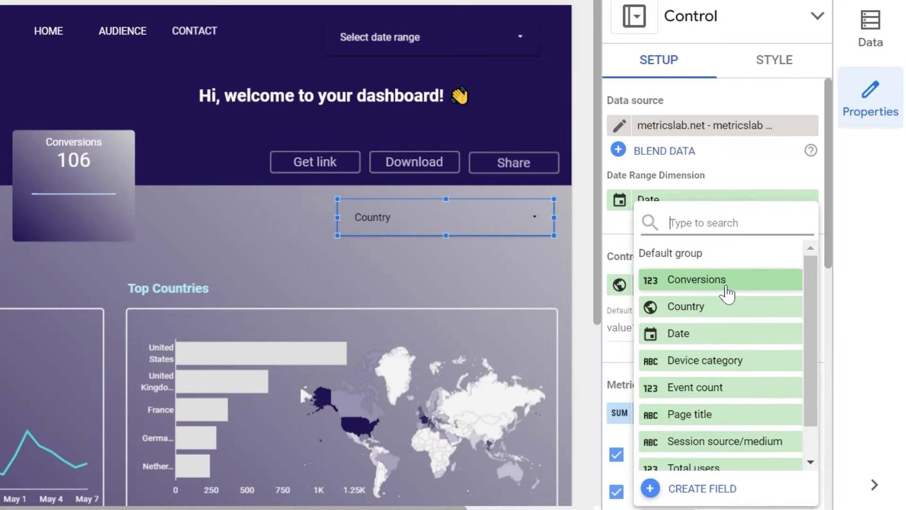
text(sou)
click(741, 284)
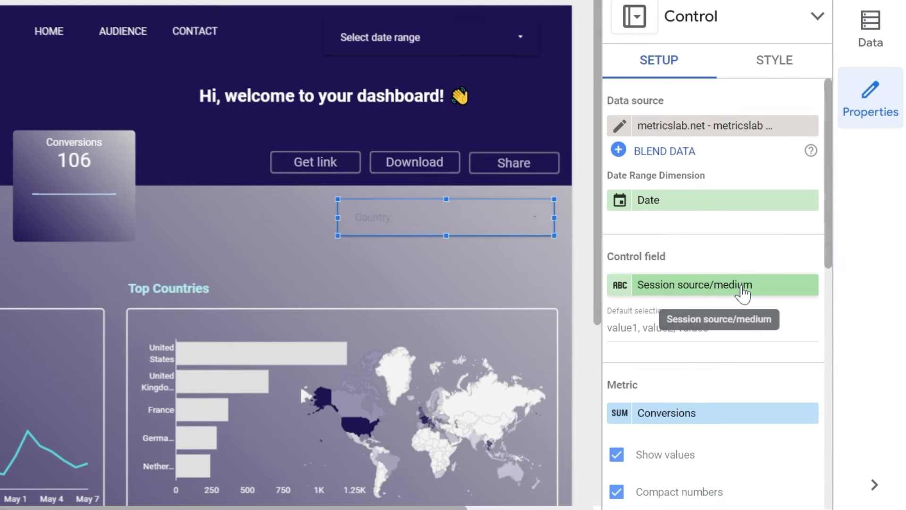
- Give the Session source/medium drop-down white text and a transparent background, and preview it in view mode
click(799, 181)
click(698, 376)
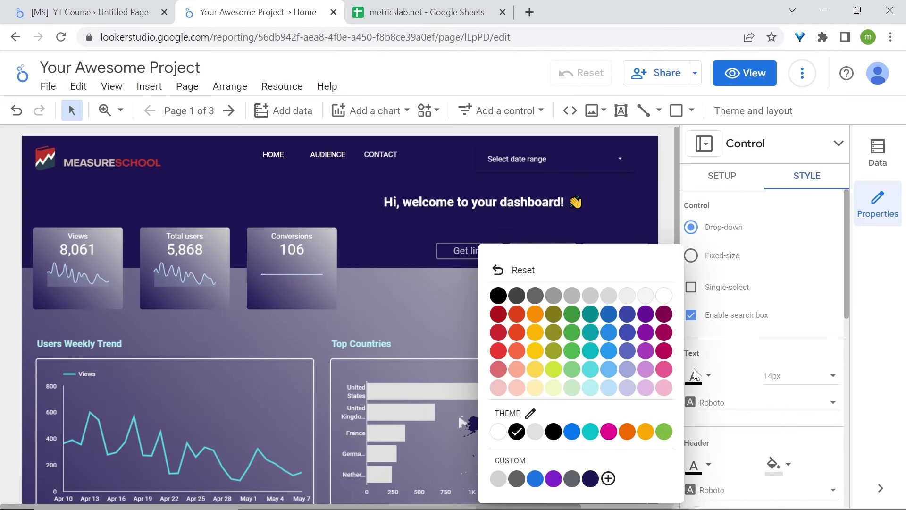
click(671, 302)
scroll(785, 346, down, 10)
scroll(785, 346, up, 2)
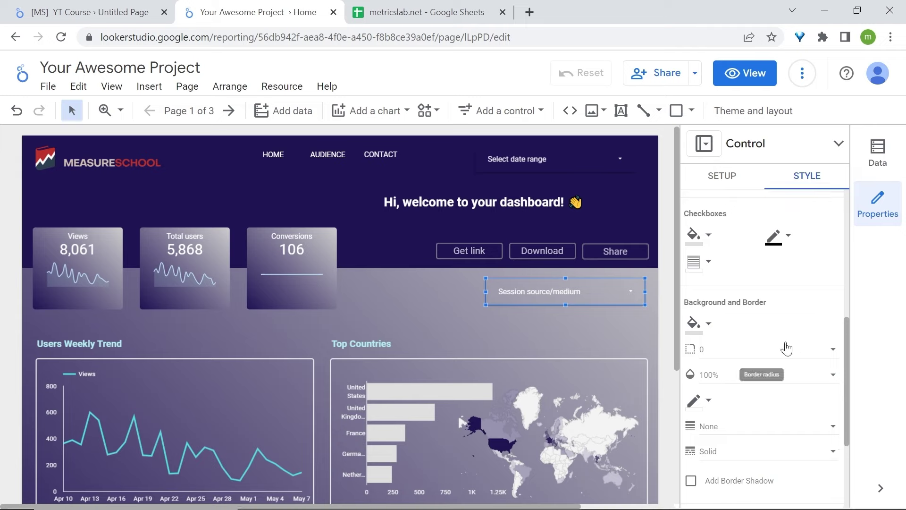
click(701, 324)
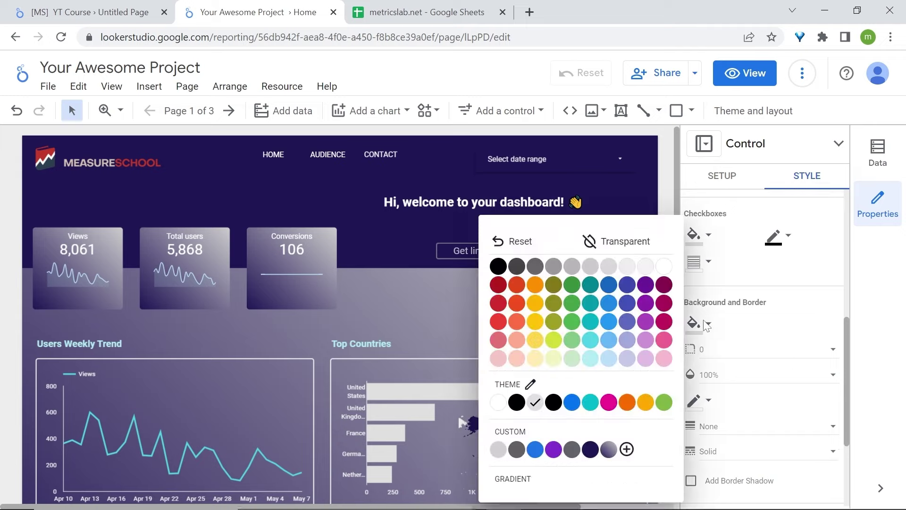
click(637, 240)
click(739, 76)
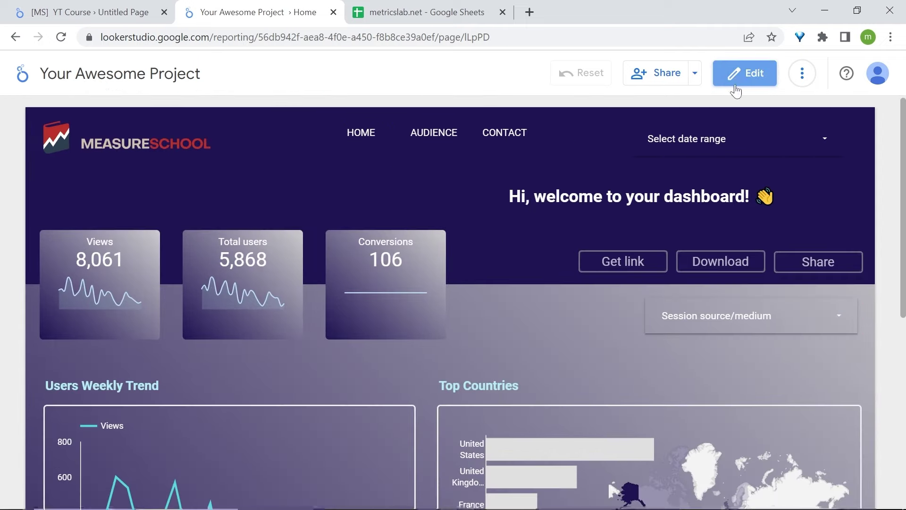
- Return to edit mode and narrow the Session source/medium drop-down from its right edge
click(743, 74)
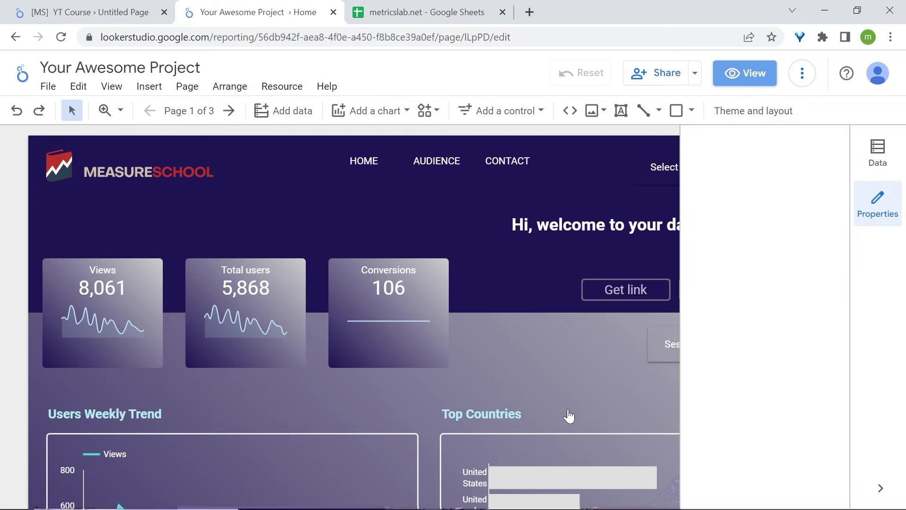
click(507, 289)
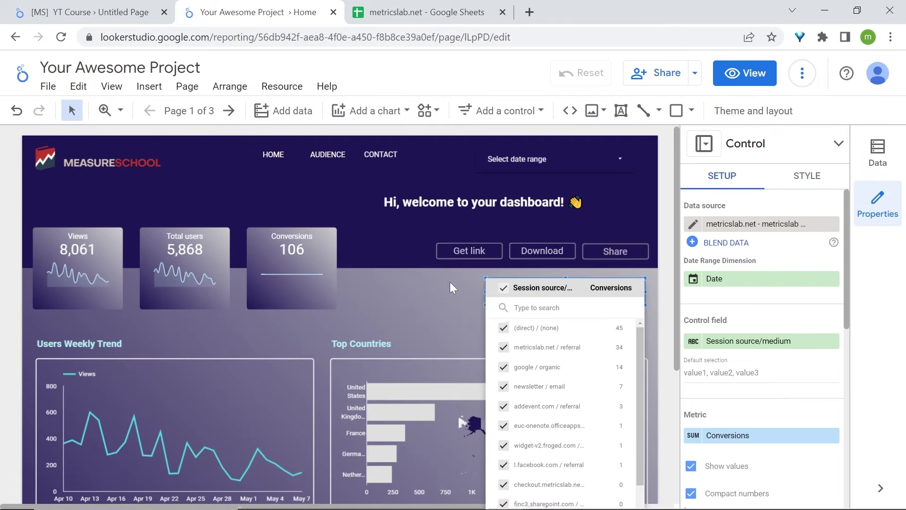
click(646, 291)
drag(630, 291, 590, 292)
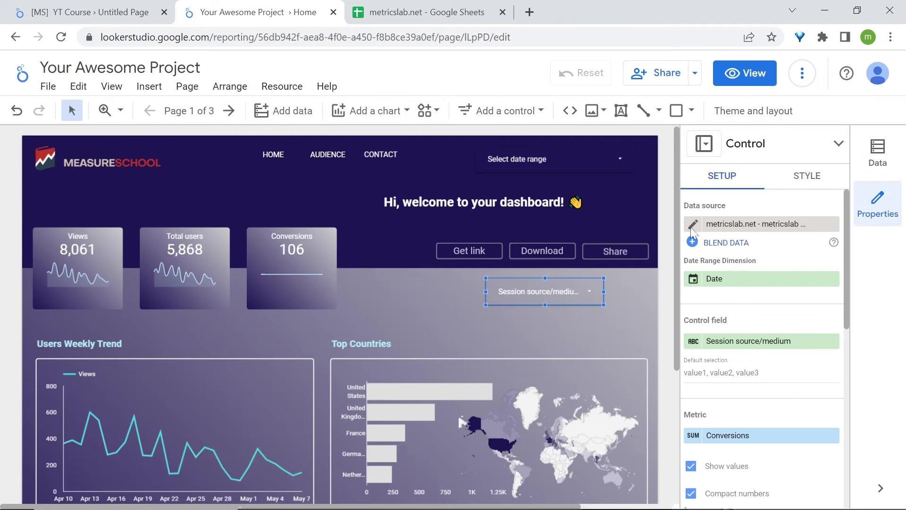
- Rename the drop-down's control field to "Source & Medium" and move the control beneath the Share button, near the page's right edge
click(694, 341)
key(ctrl+a)
key(BackSpace)
text(Source & Medium)
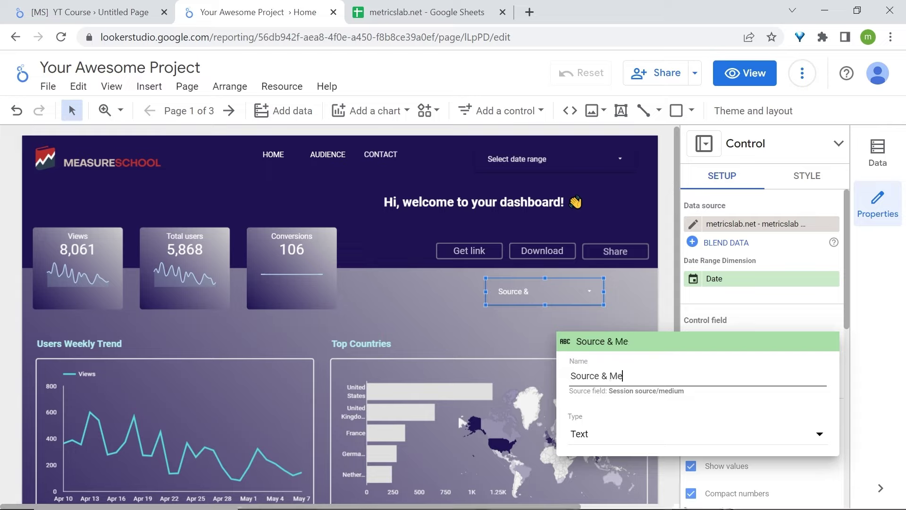
triple_click(626, 391)
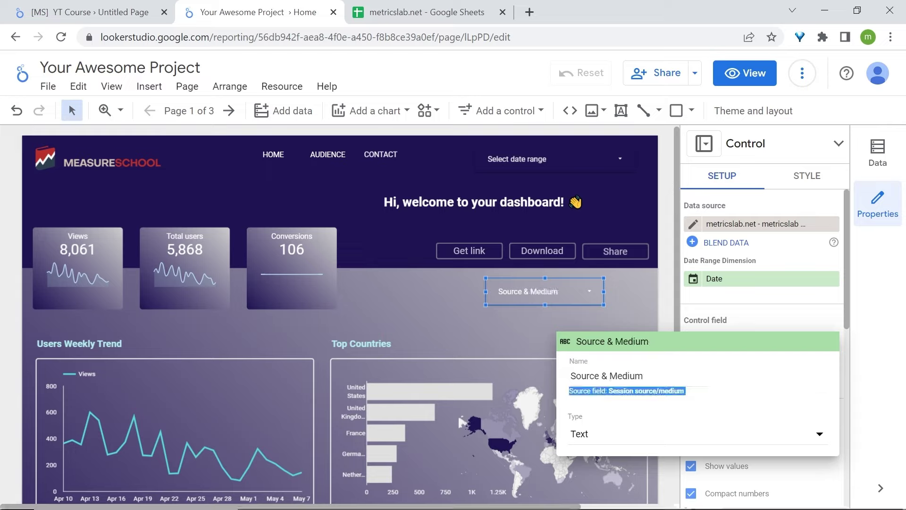
click(610, 298)
drag(578, 290, 626, 294)
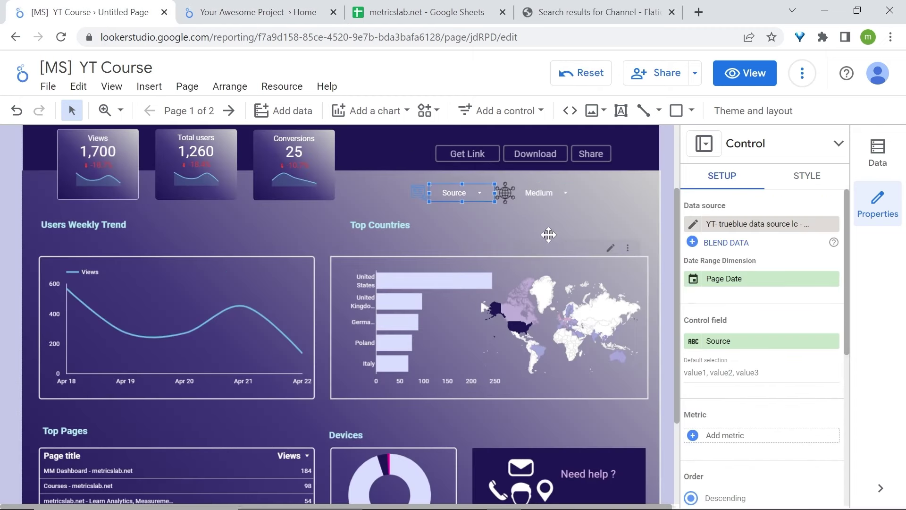
- Check the reference dashboard's filter icons, then open the first channel icon on Flaticon and view its PNG download sizes
scroll(548, 235, up, 1)
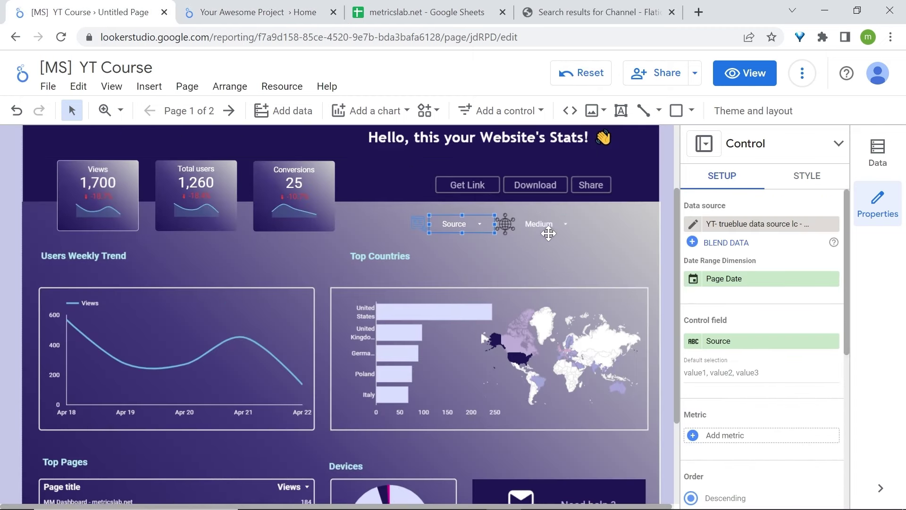
click(579, 8)
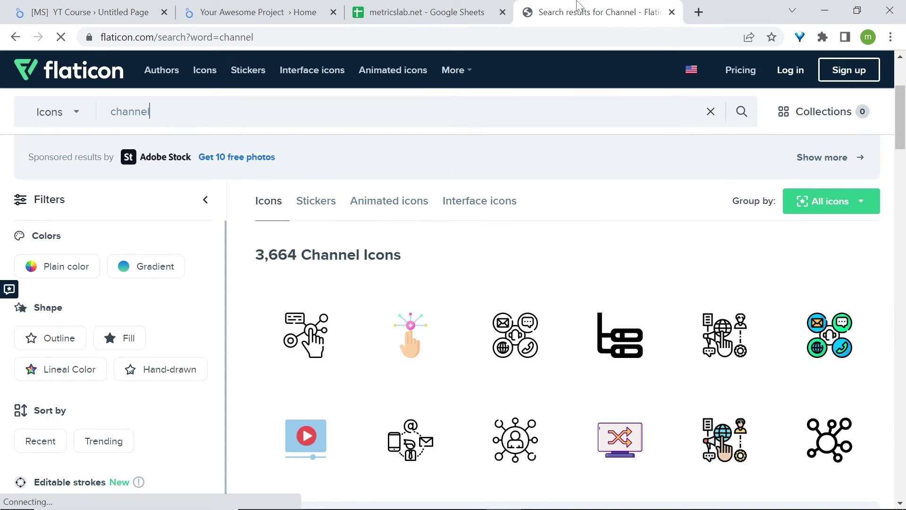
click(301, 329)
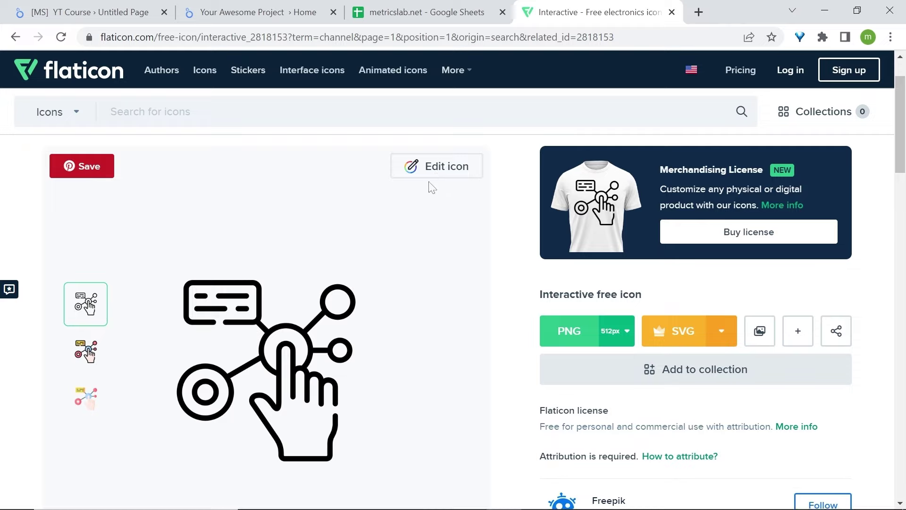
click(625, 332)
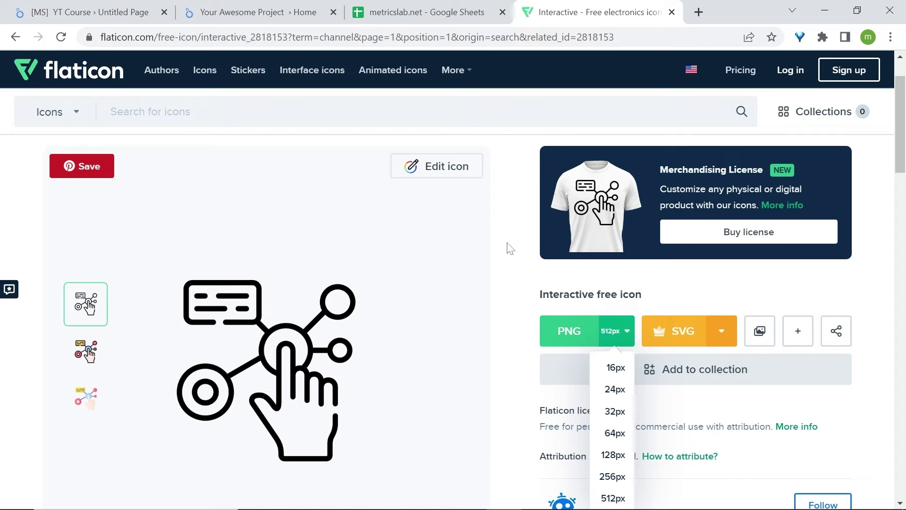
- Back in the Your Awesome Project report, insert the "advertising" image from the Icons folder and place it just left of the Source & Medium drop-down
key(ctrl+2)
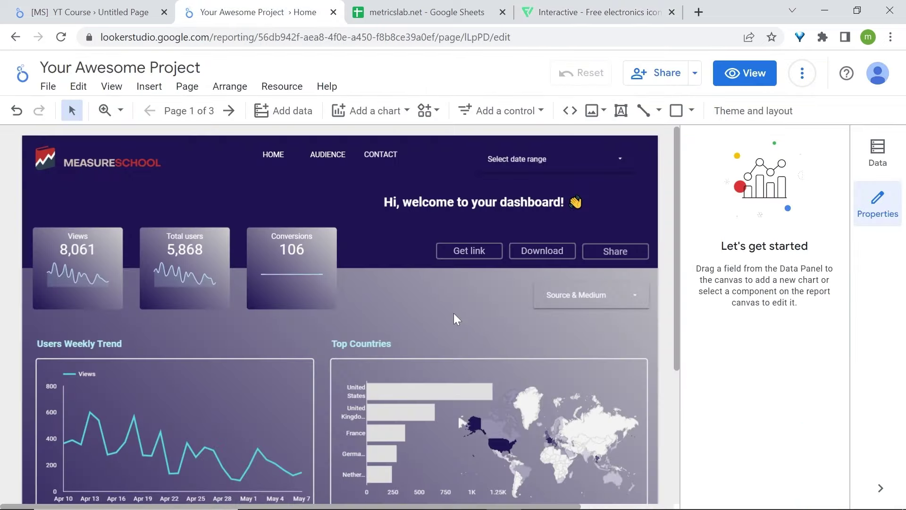
click(589, 112)
click(628, 138)
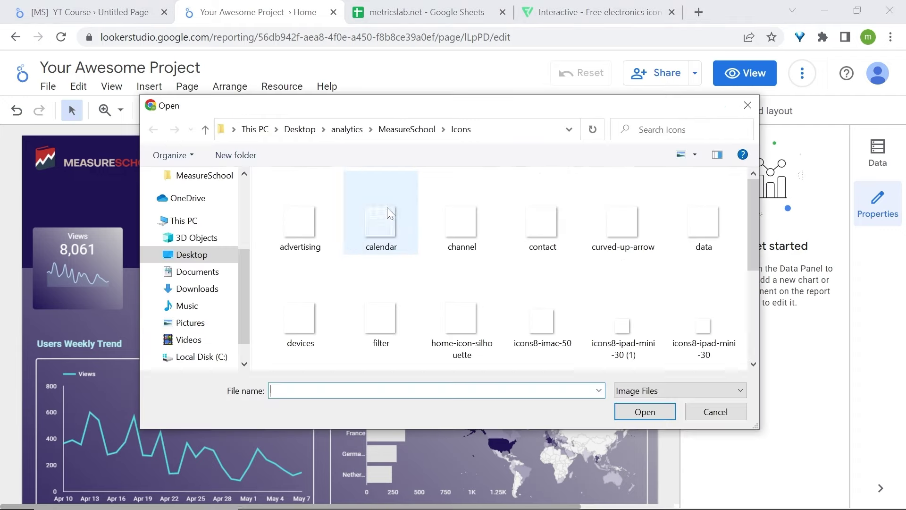
click(306, 228)
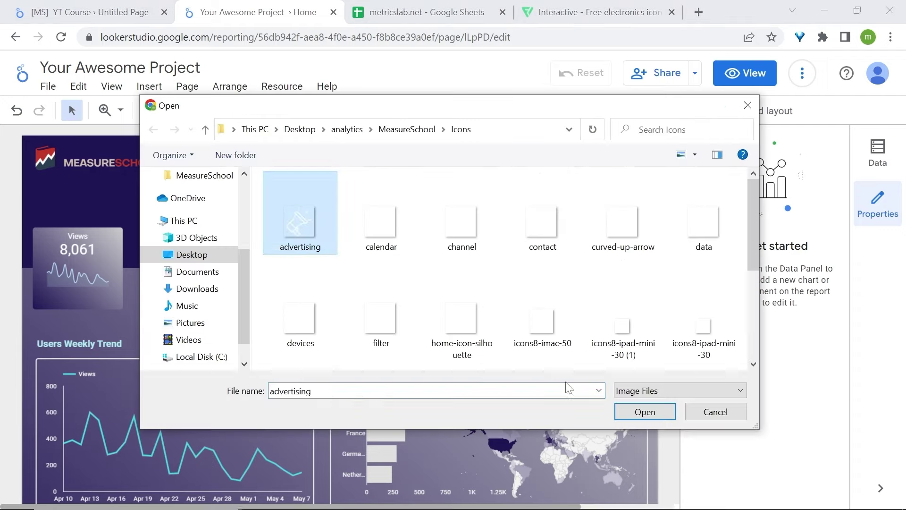
click(656, 414)
drag(299, 303, 513, 293)
- Preview the dashboard in view mode, checking the advertising icon beside the Source & Medium drop-down and the charts below
click(745, 73)
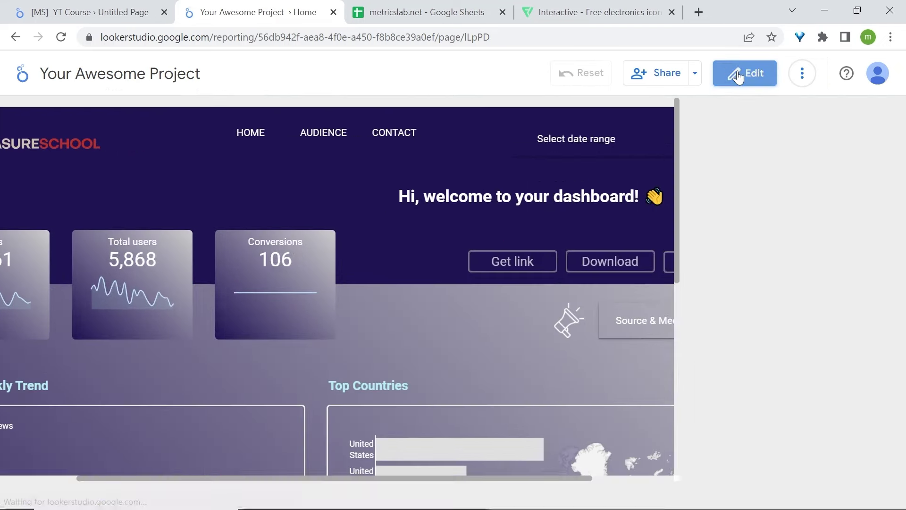
scroll(821, 286, down, 8)
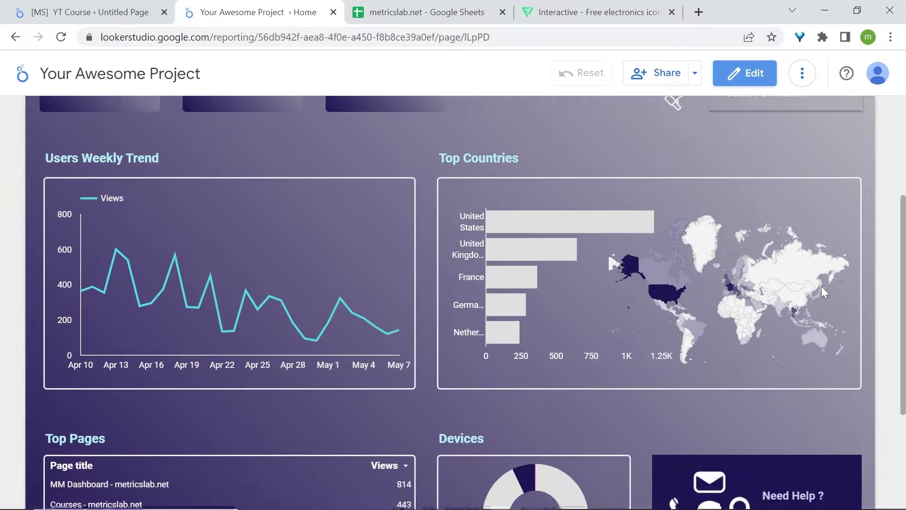
scroll(821, 286, up, 8)
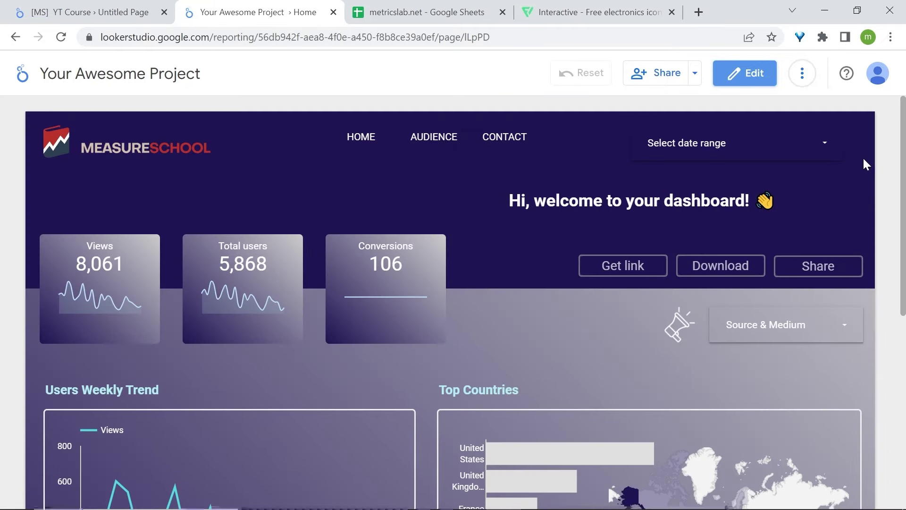
- Apply a fixed date range of Apr 18, 2023 to Apr 24, 2023 with the header's date control
click(826, 157)
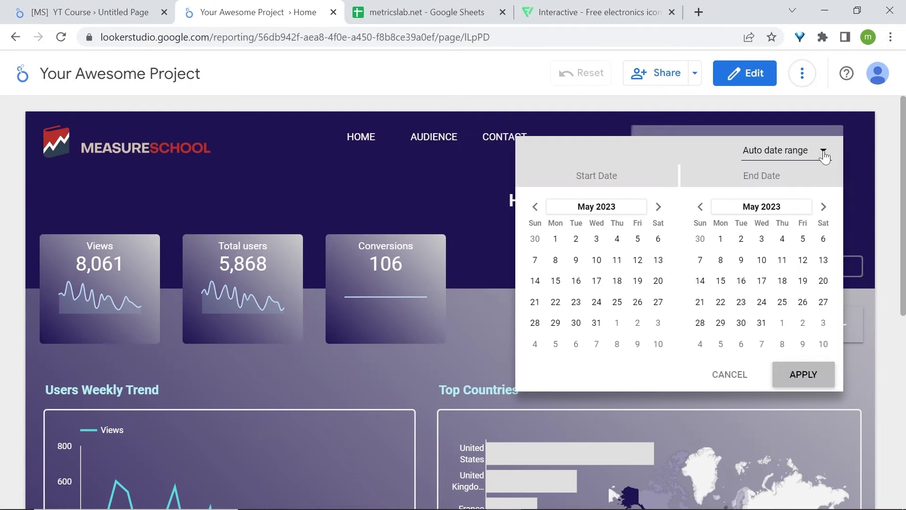
click(533, 208)
click(721, 322)
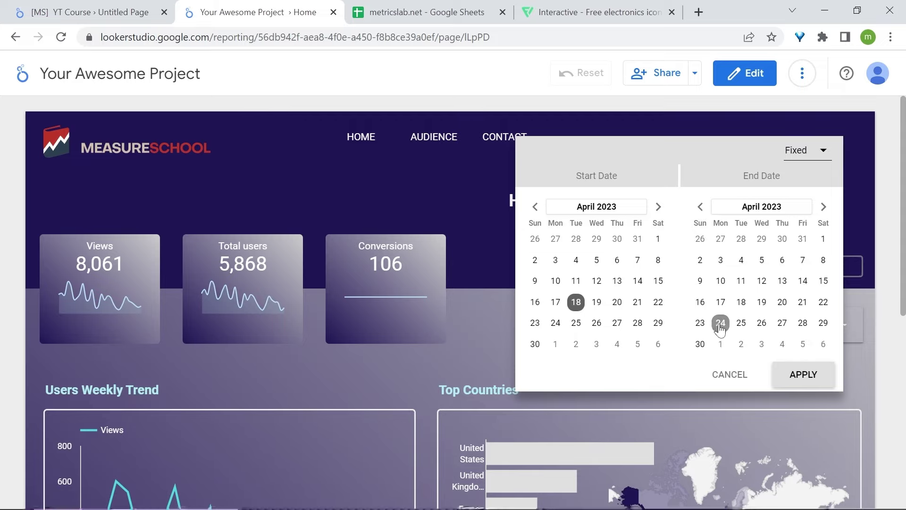
click(804, 374)
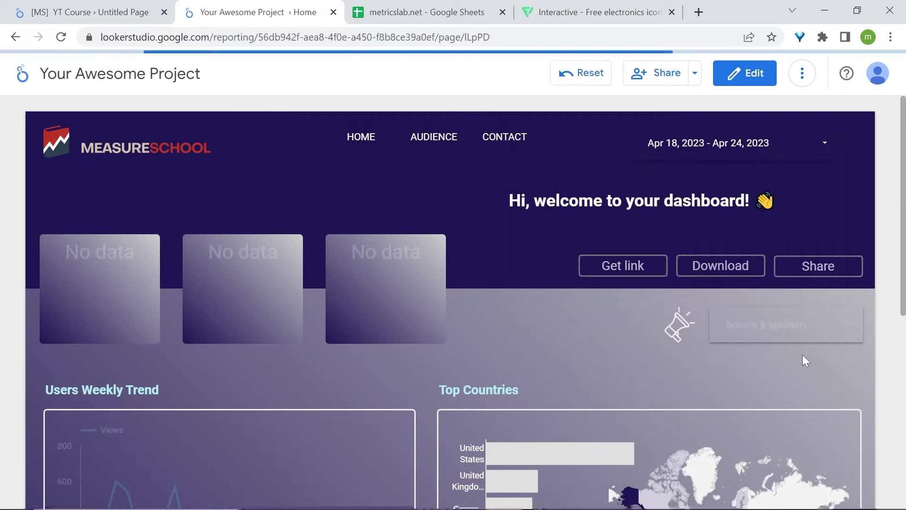
- Zoom the browser out and review the whole dashboard for the selected dates, from the header and scorecards to the contact box
scroll(555, 265, down, 2)
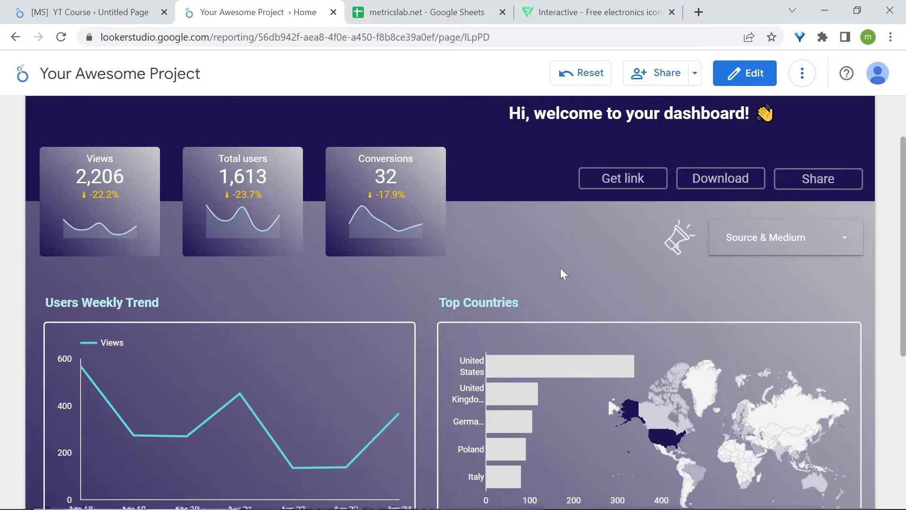
scroll(562, 273, down, 6)
scroll(560, 268, up, 8)
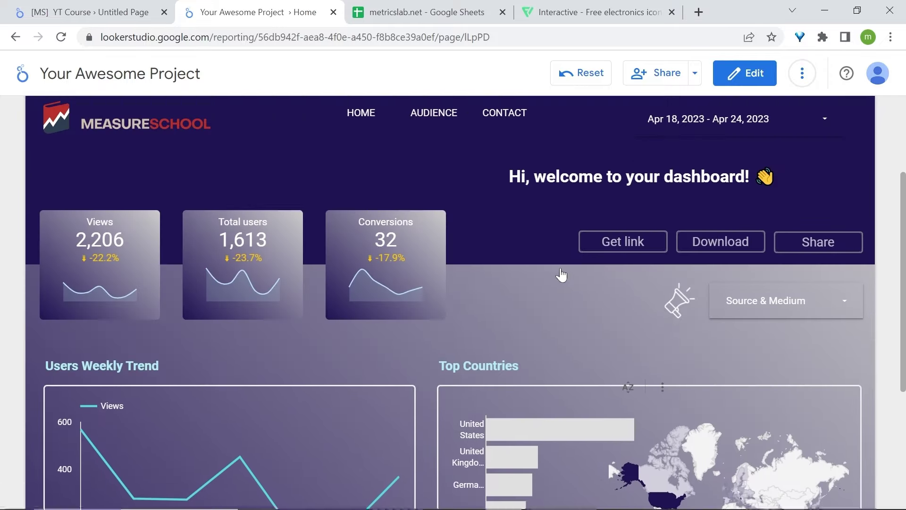
click(891, 37)
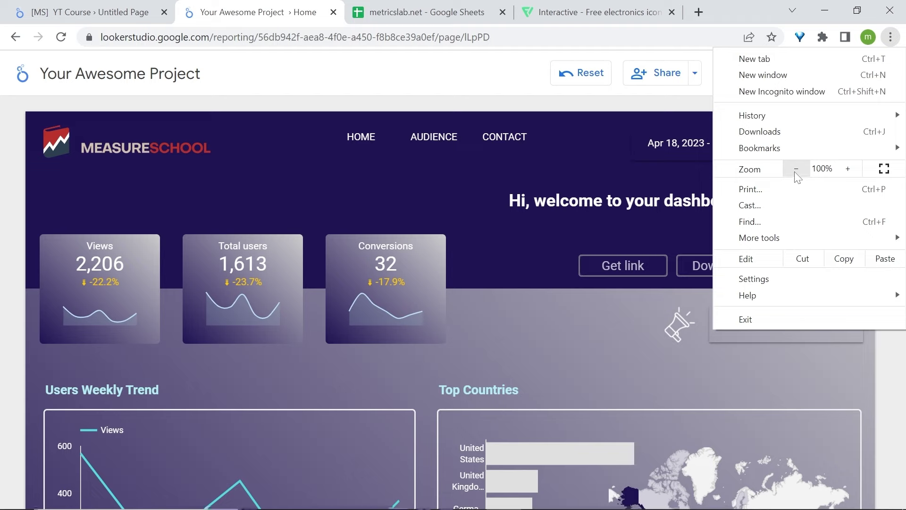
click(797, 173)
click(86, 231)
scroll(86, 230, down, 2)
scroll(86, 231, down, 4)
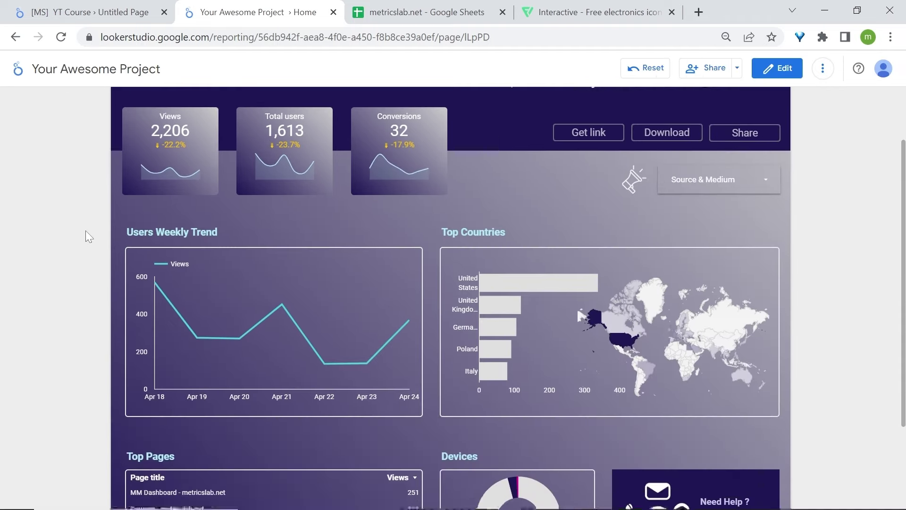
scroll(86, 230, up, 5)
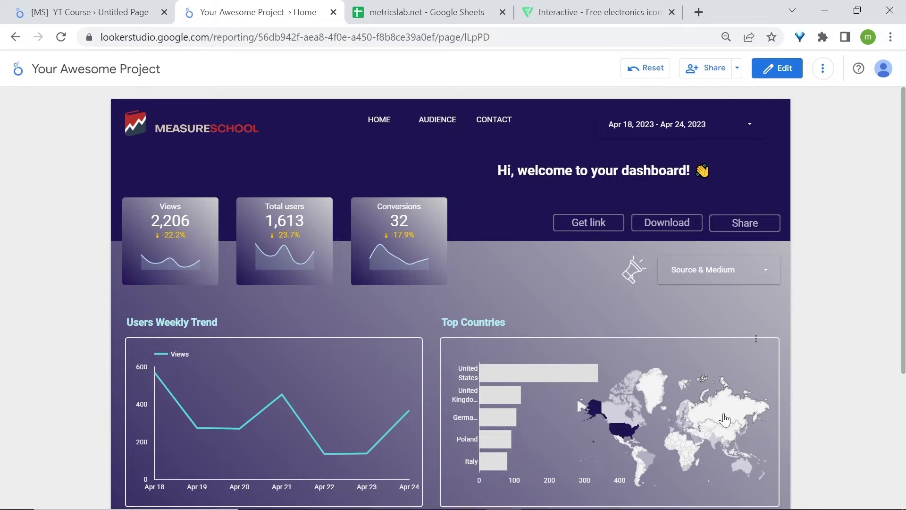
scroll(723, 412, down, 5)
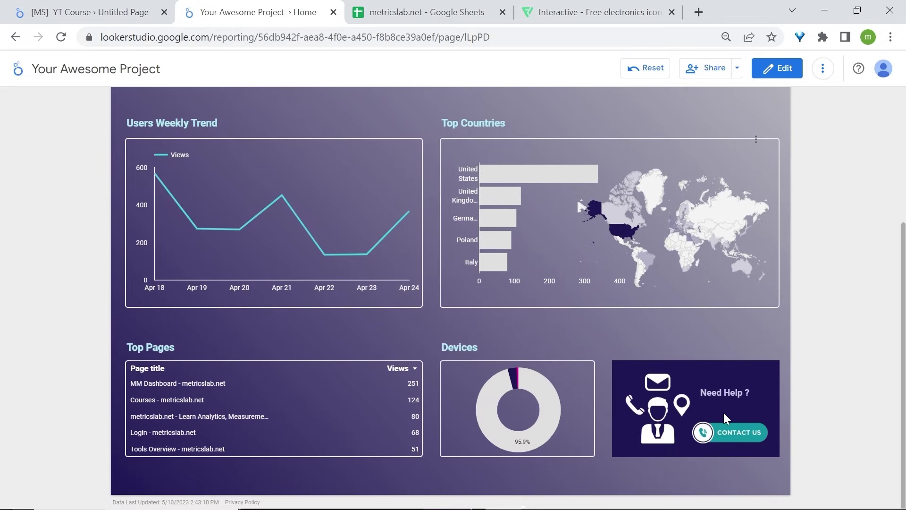
scroll(724, 413, up, 5)
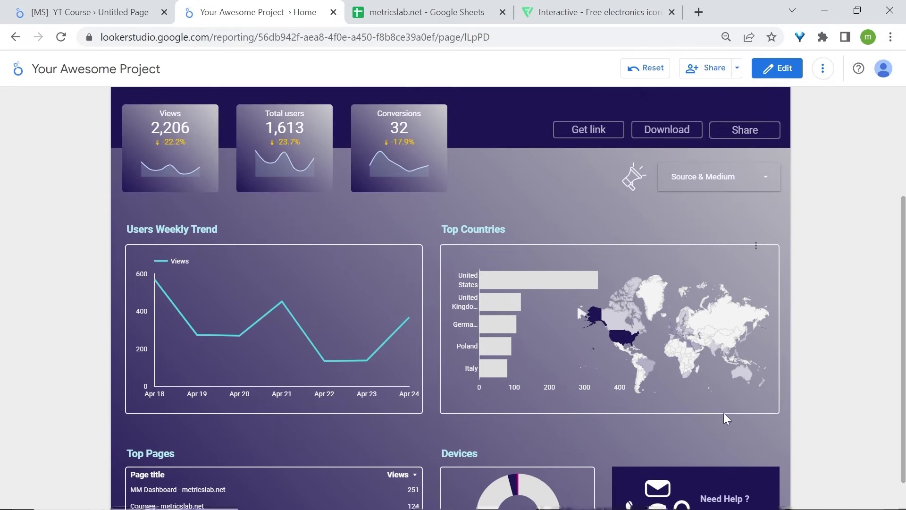